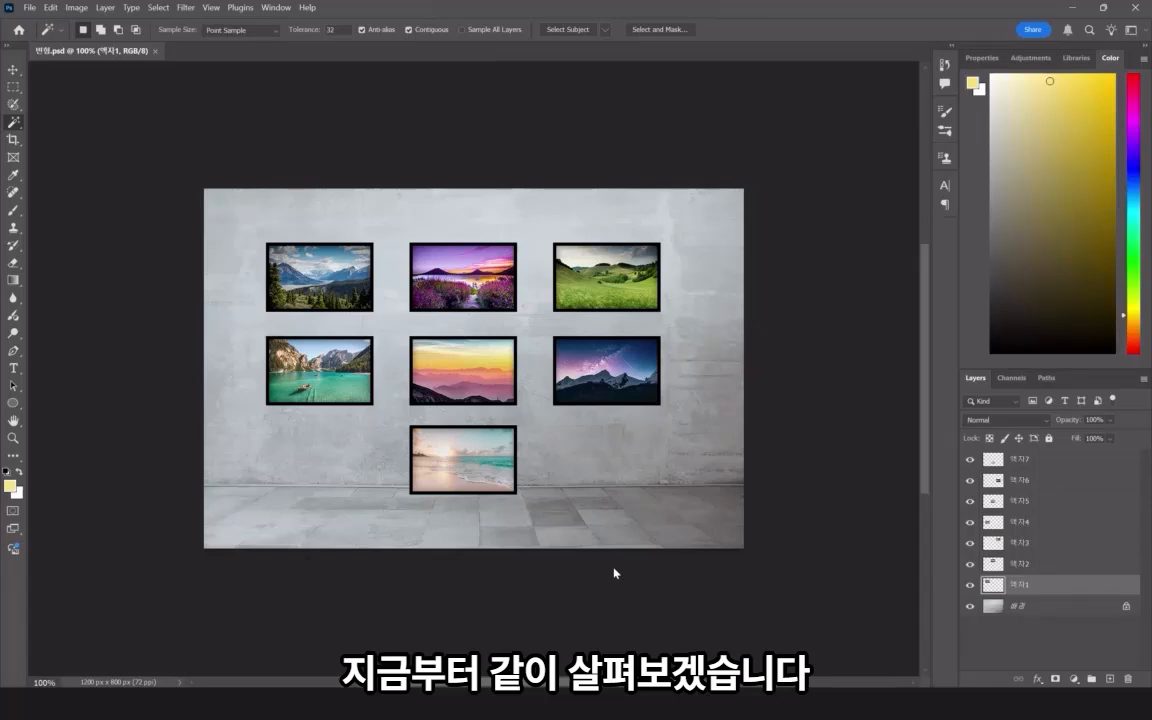
Clear the current selection and activate the Move tool for working on the gallery wall frames.
click(579, 419)
key(ctrl+d)
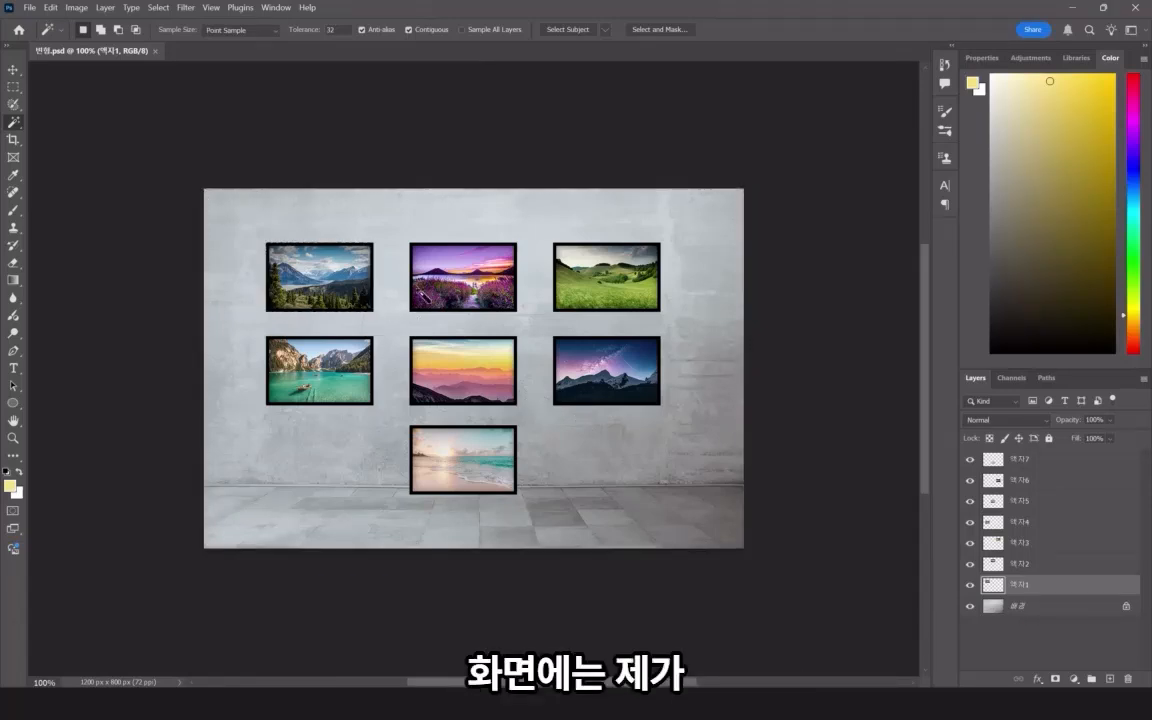
key(v)
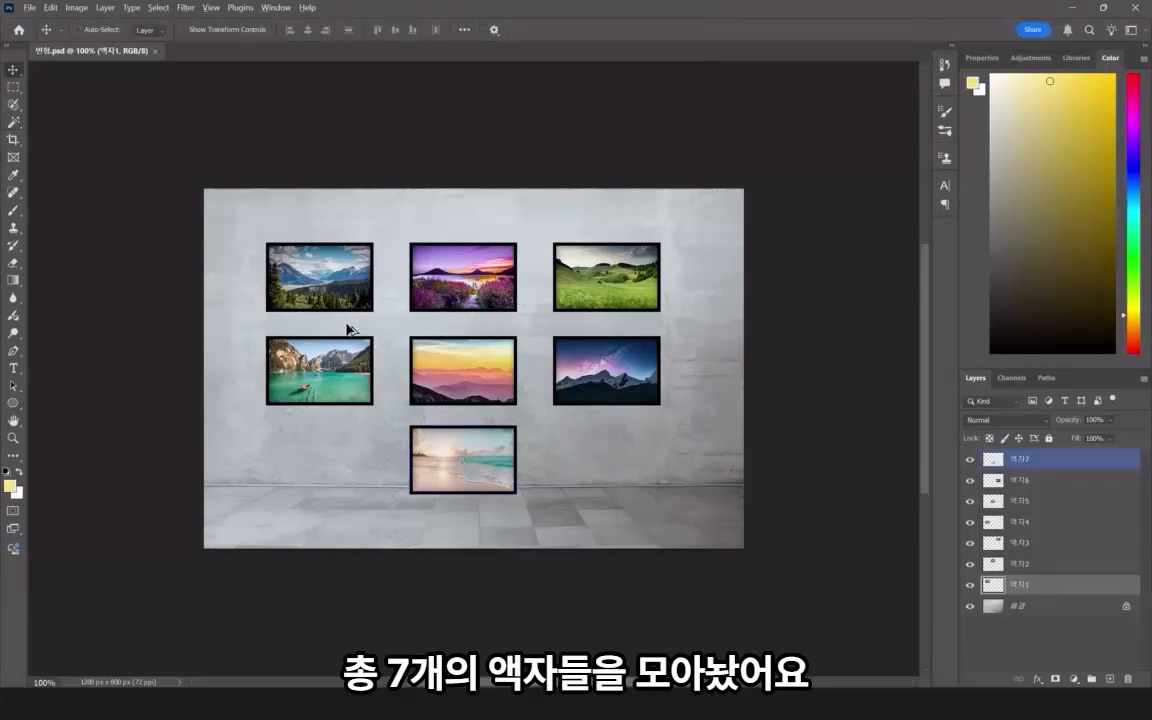
scroll(348, 322, up, 2)
scroll(347, 320, up, 2)
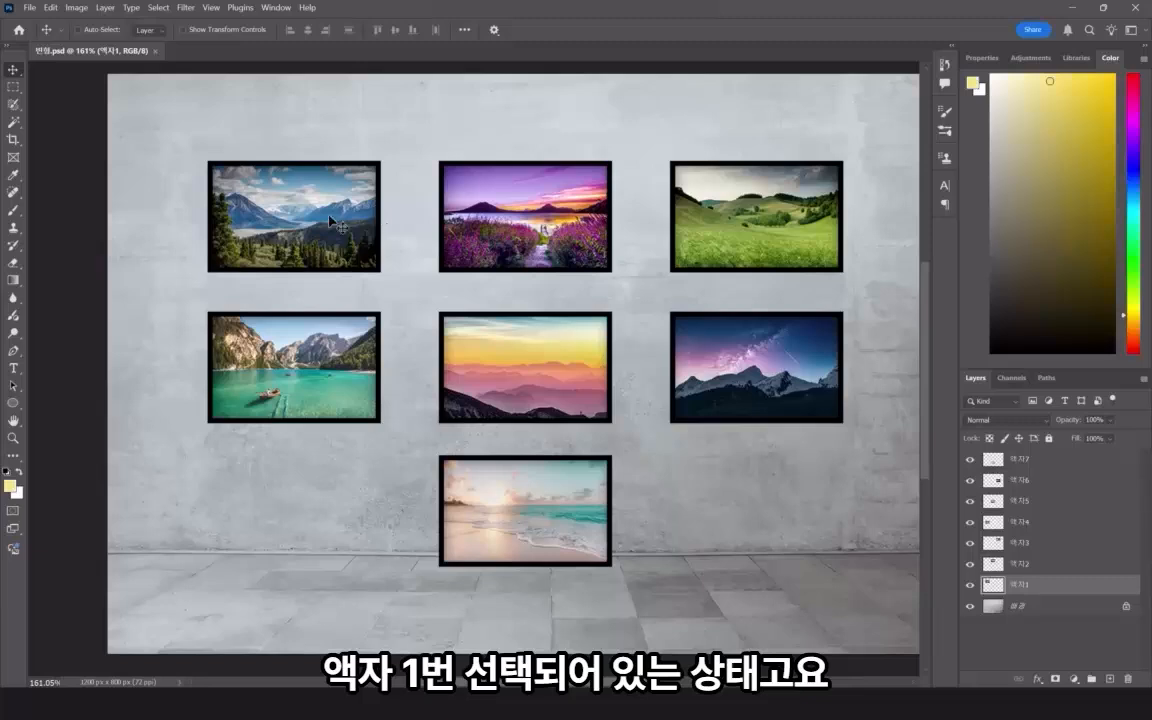
key(ctrl)
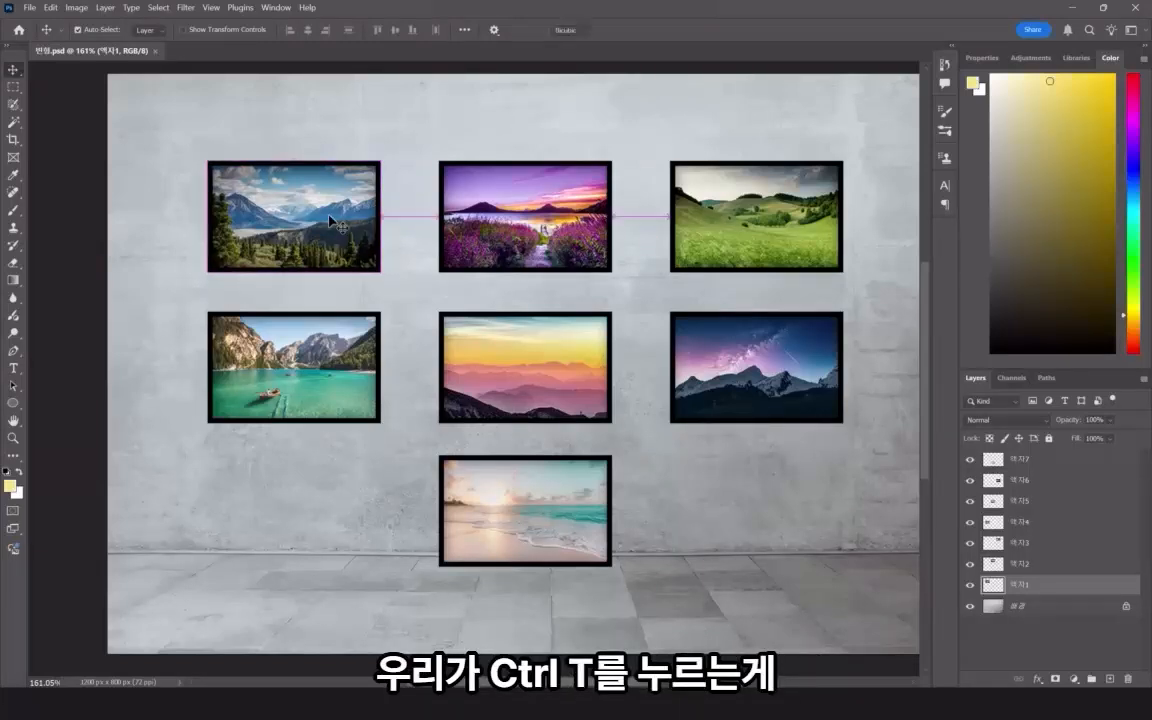
key(ctrl+t)
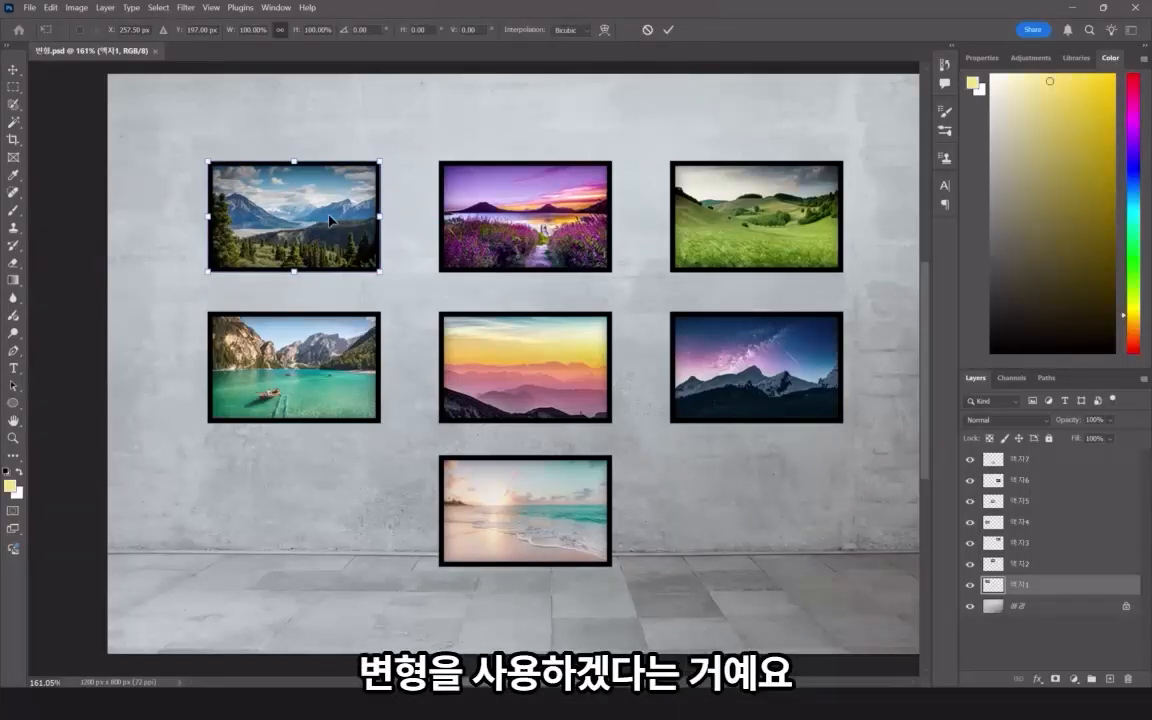
key(Escape)
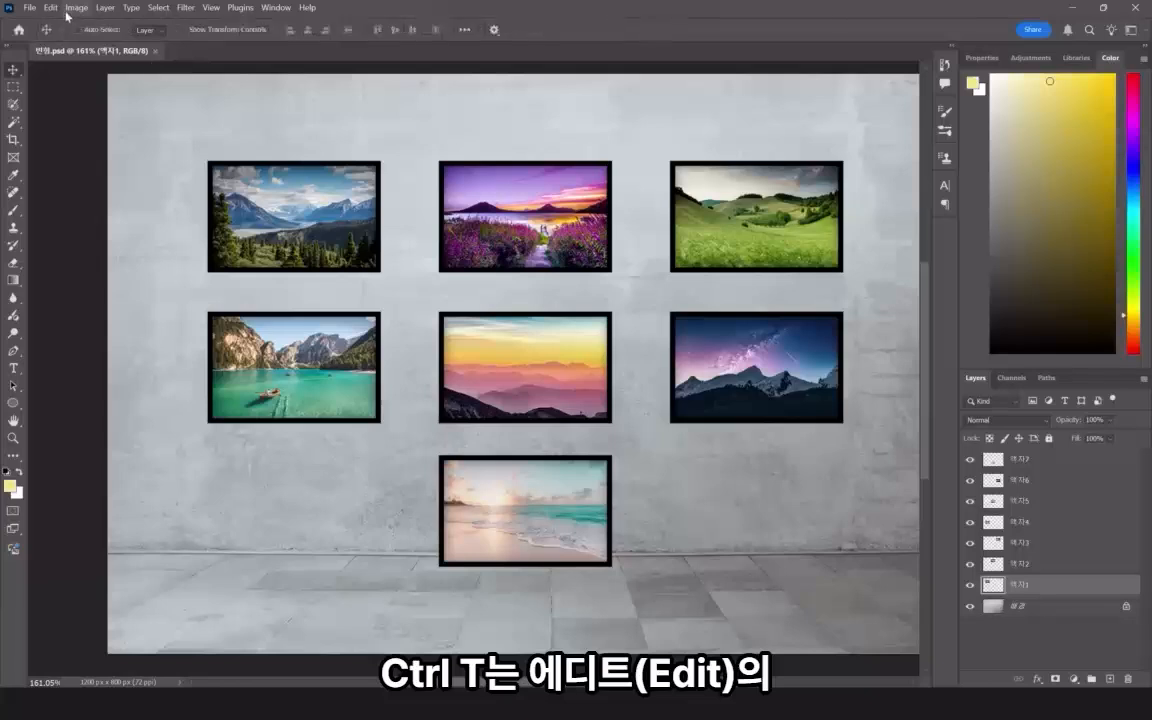
click(50, 7)
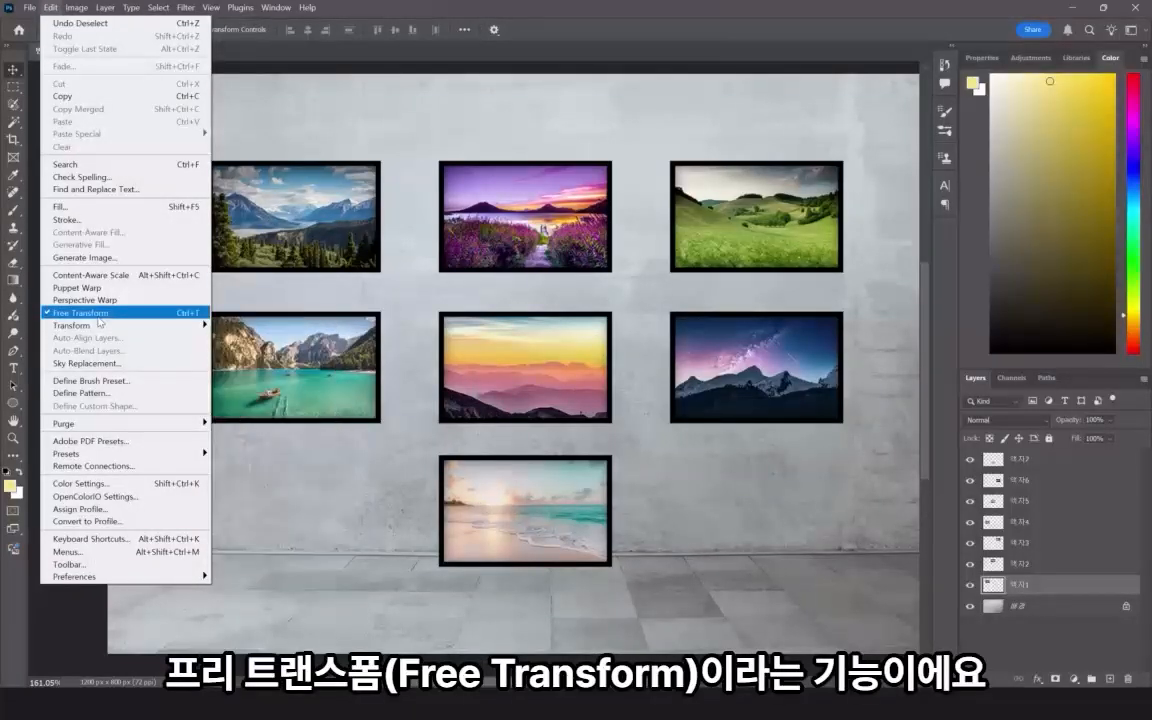
mouse_move(100, 324)
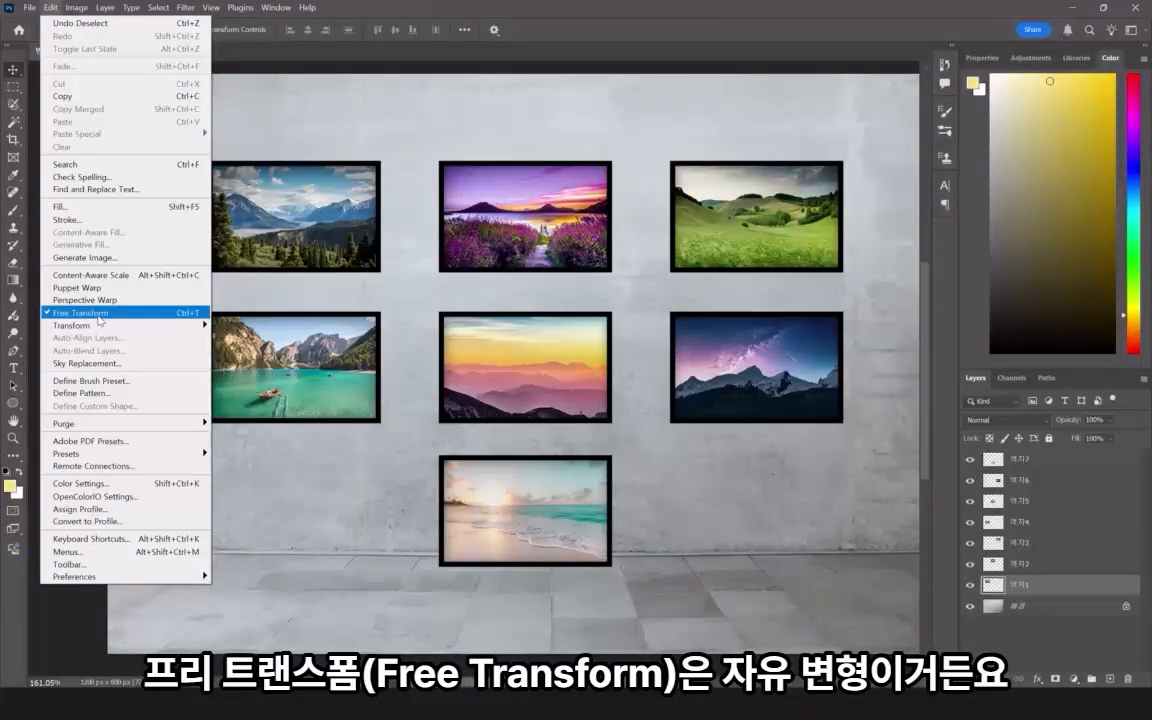
key(Escape)
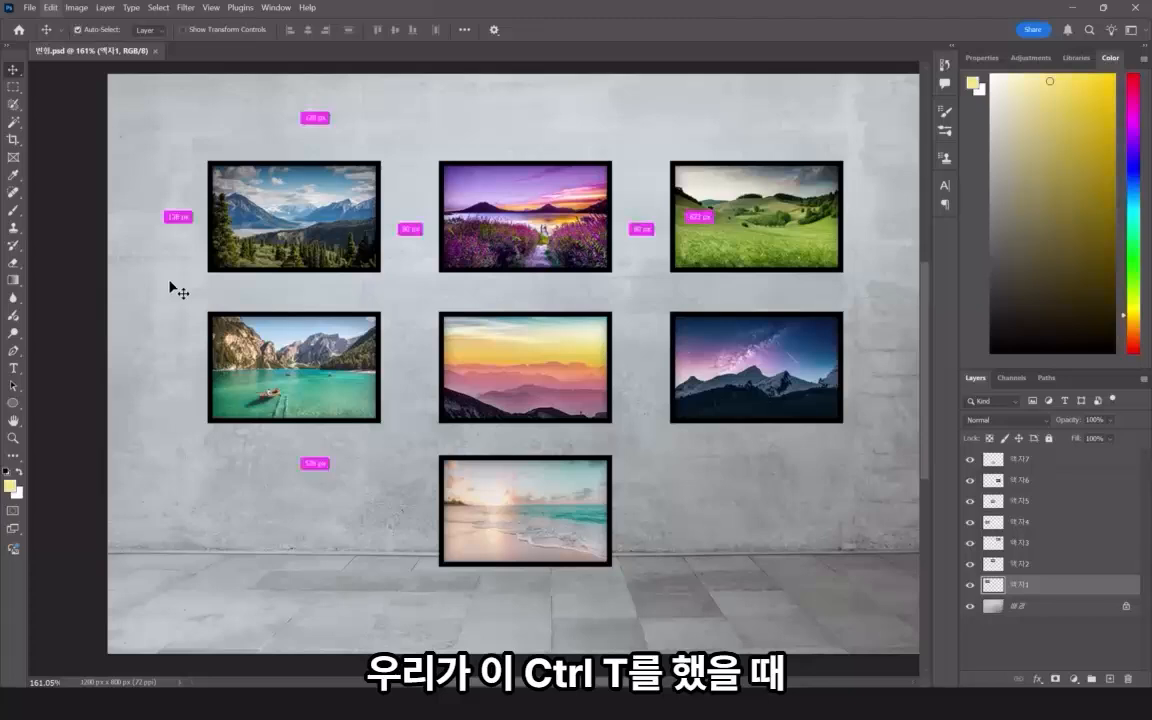
Try scaling the 액자1 mountain frame proportionally from its upper-right corner with Free Transform, returning it to 100%.
key(ctrl+t)
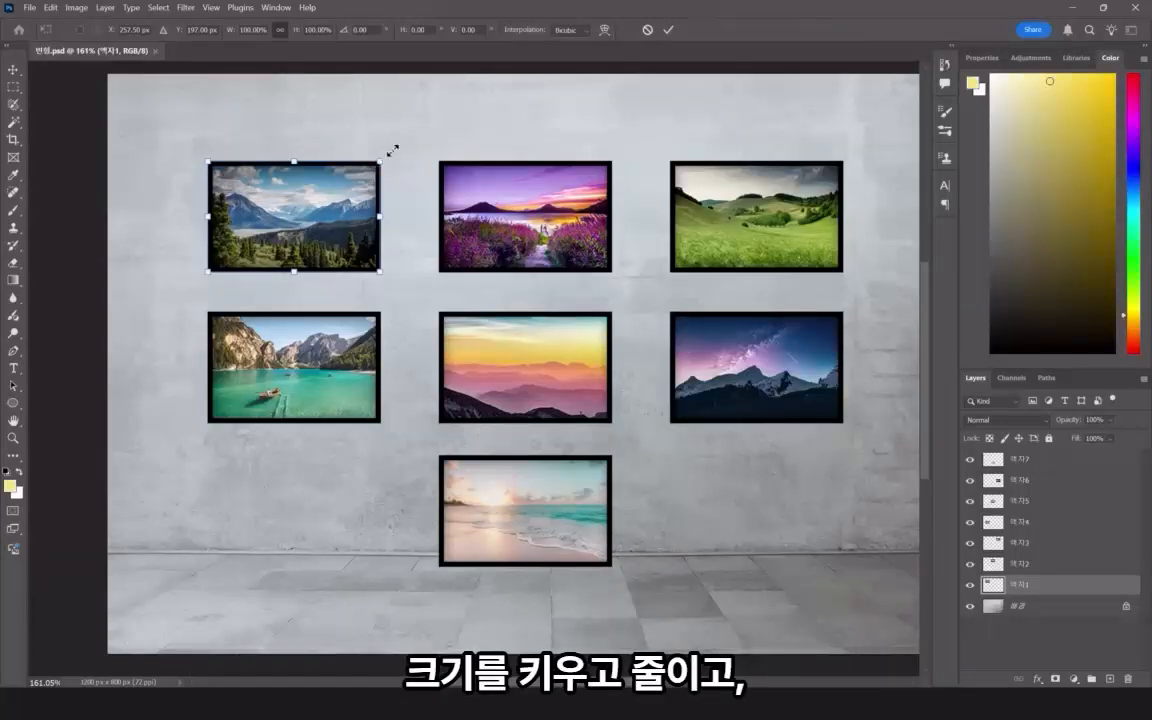
mouse_move(384, 152)
mouse_down()
mouse_move(426, 110)
mouse_move(428, 128)
mouse_move(372, 160)
mouse_move(398, 174)
mouse_move(375, 149)
mouse_move(383, 175)
mouse_up()
key(ctrl+z)
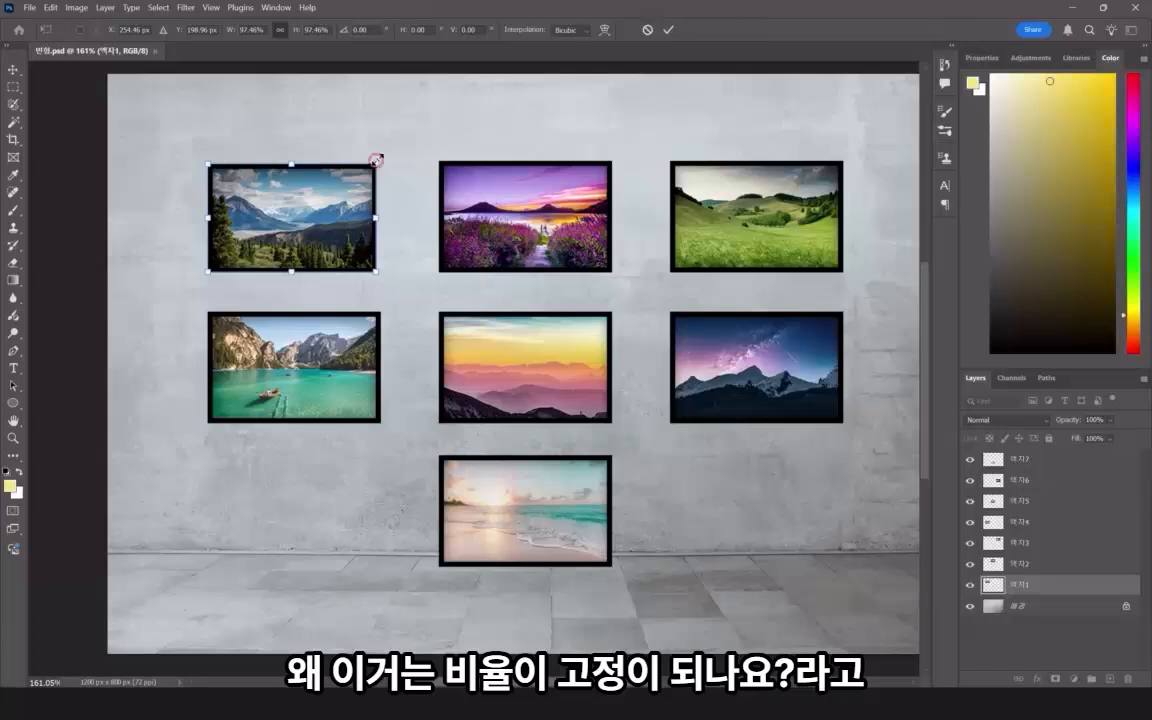
drag(377, 161, 407, 138)
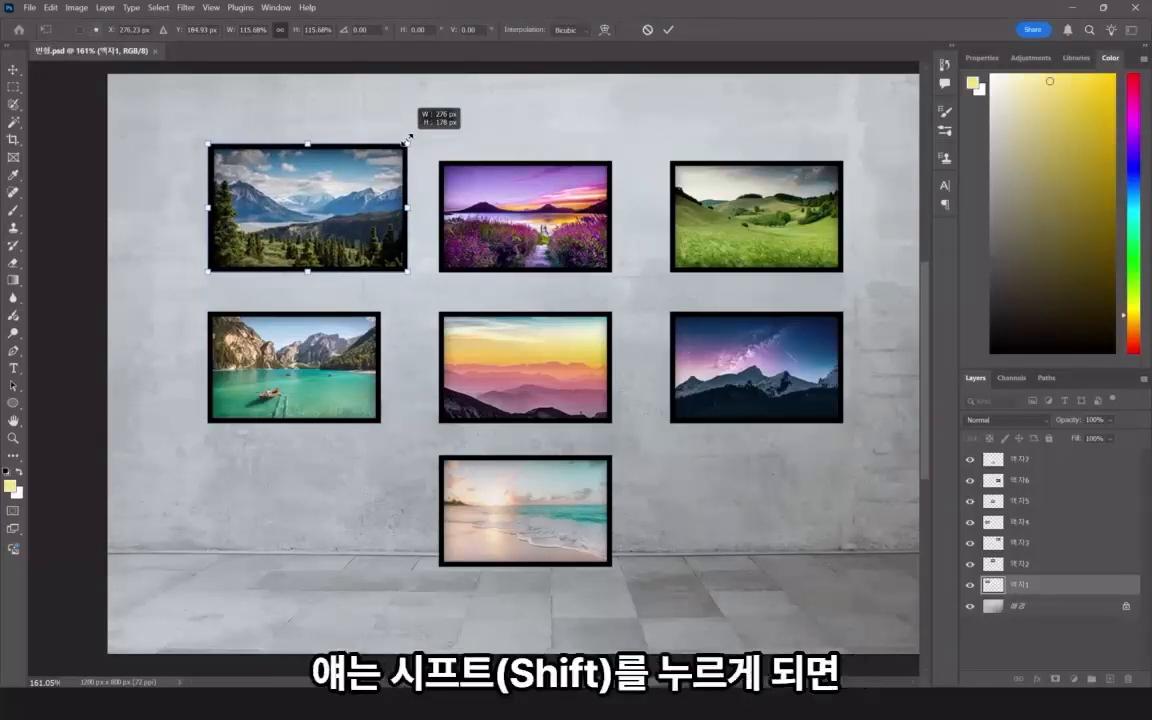
drag(407, 138, 381, 157)
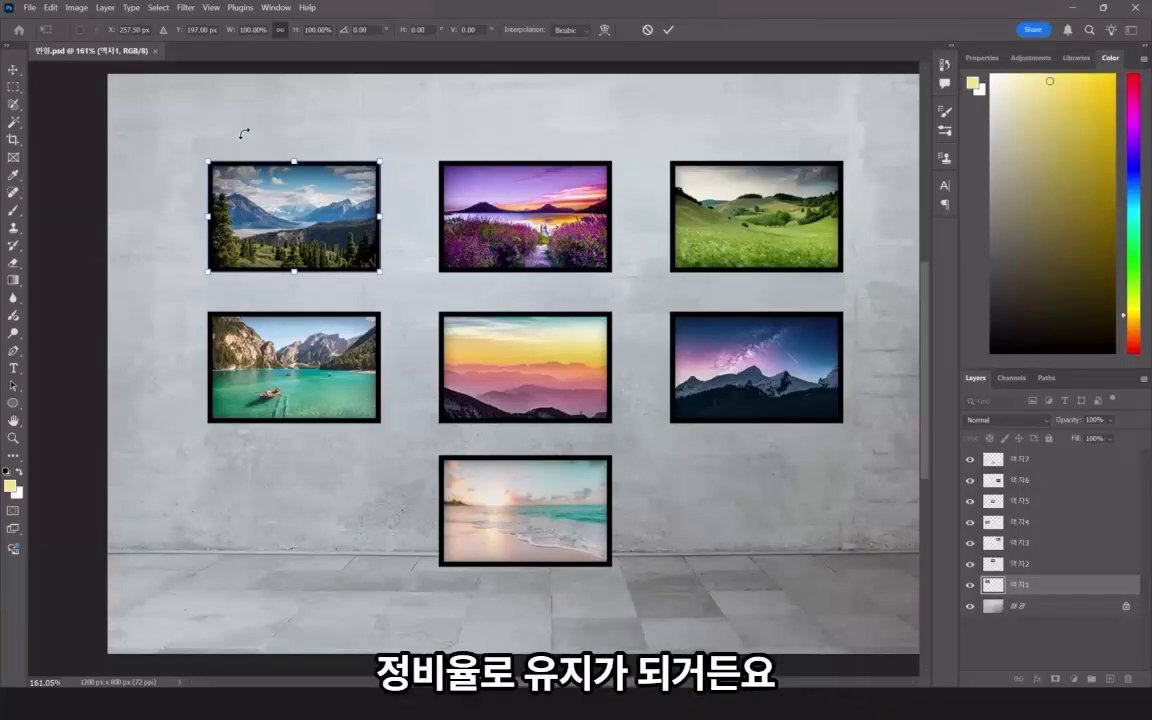
key(Return)
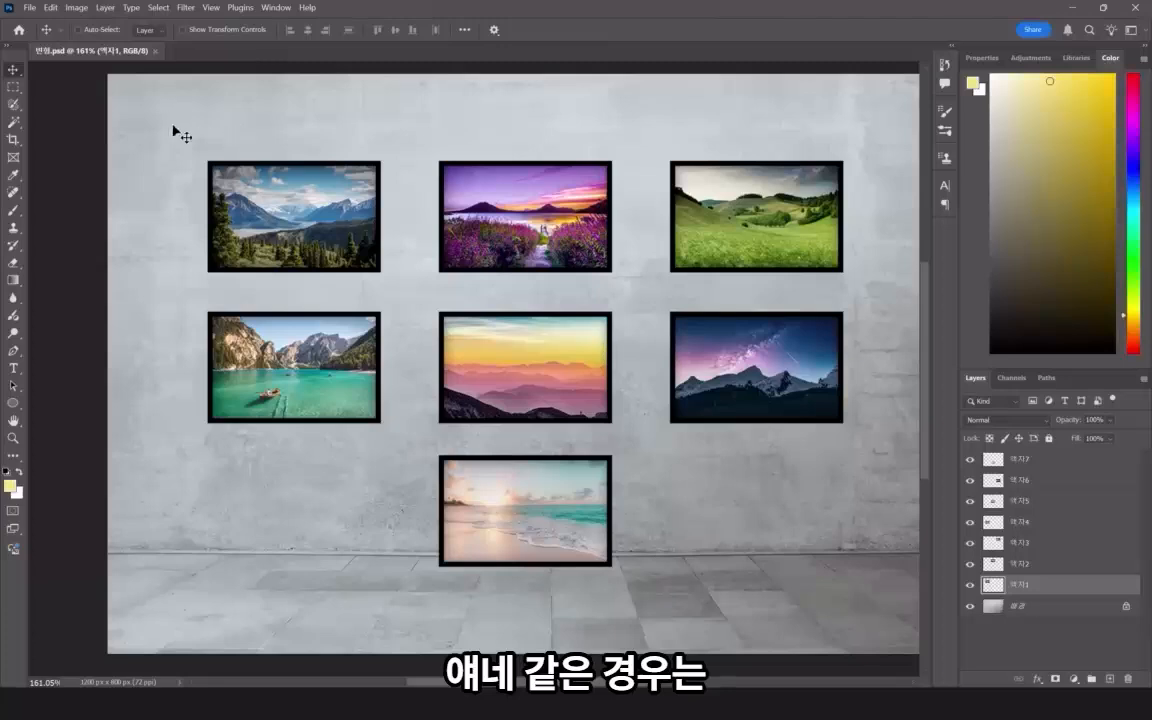
Enable the Use Legacy Free Transform option in the General preferences.
click(50, 7)
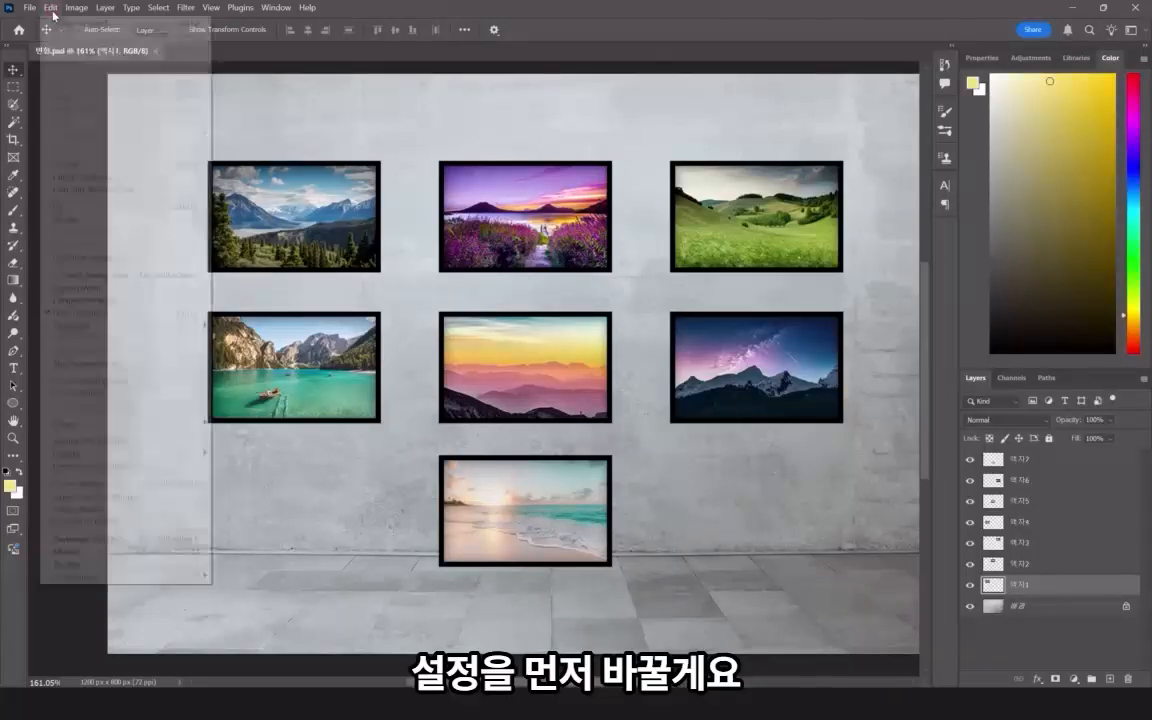
mouse_move(100, 577)
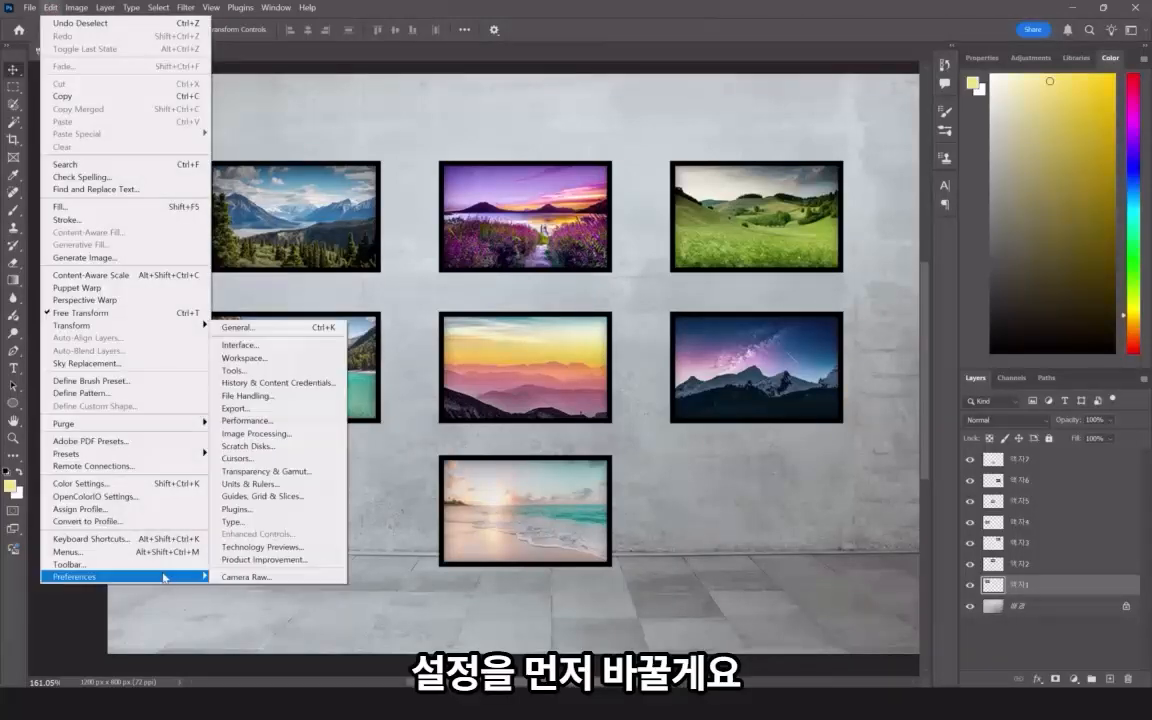
click(314, 327)
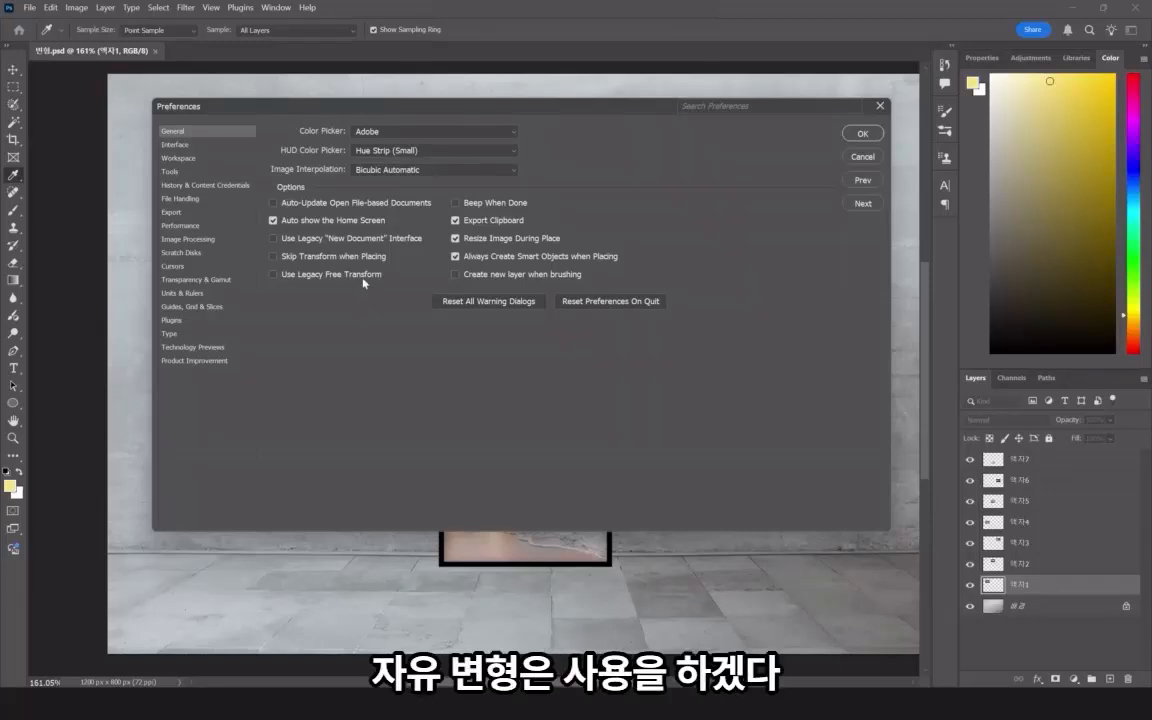
click(278, 276)
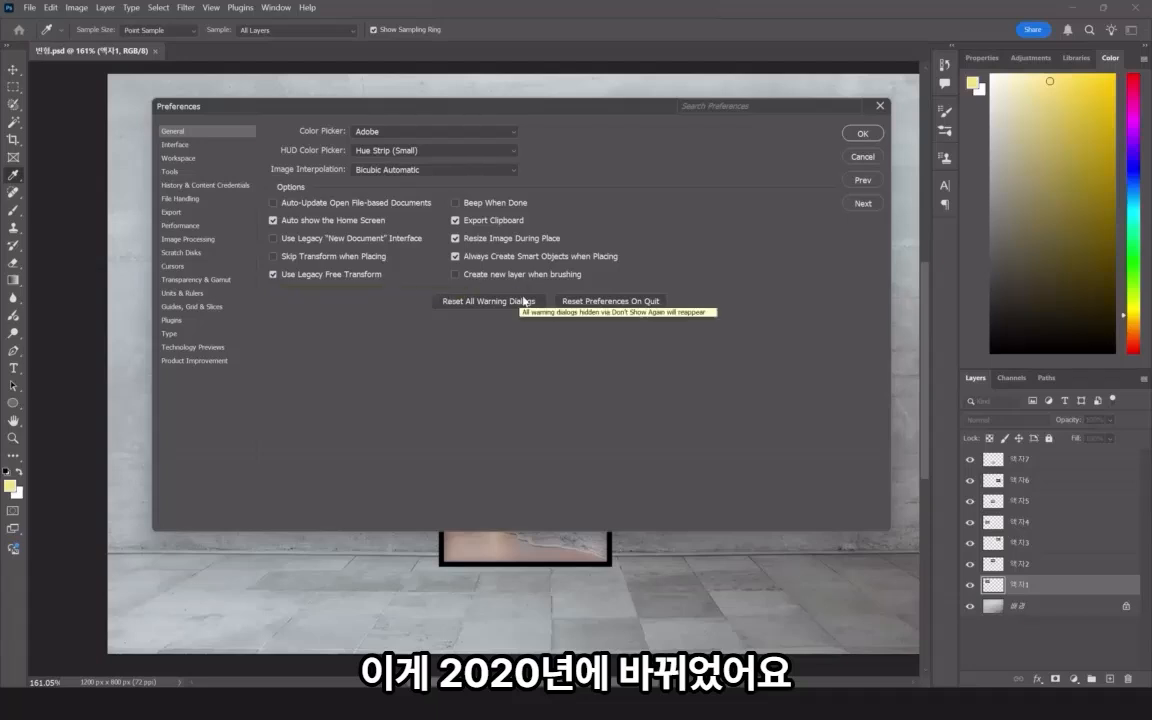
click(860, 136)
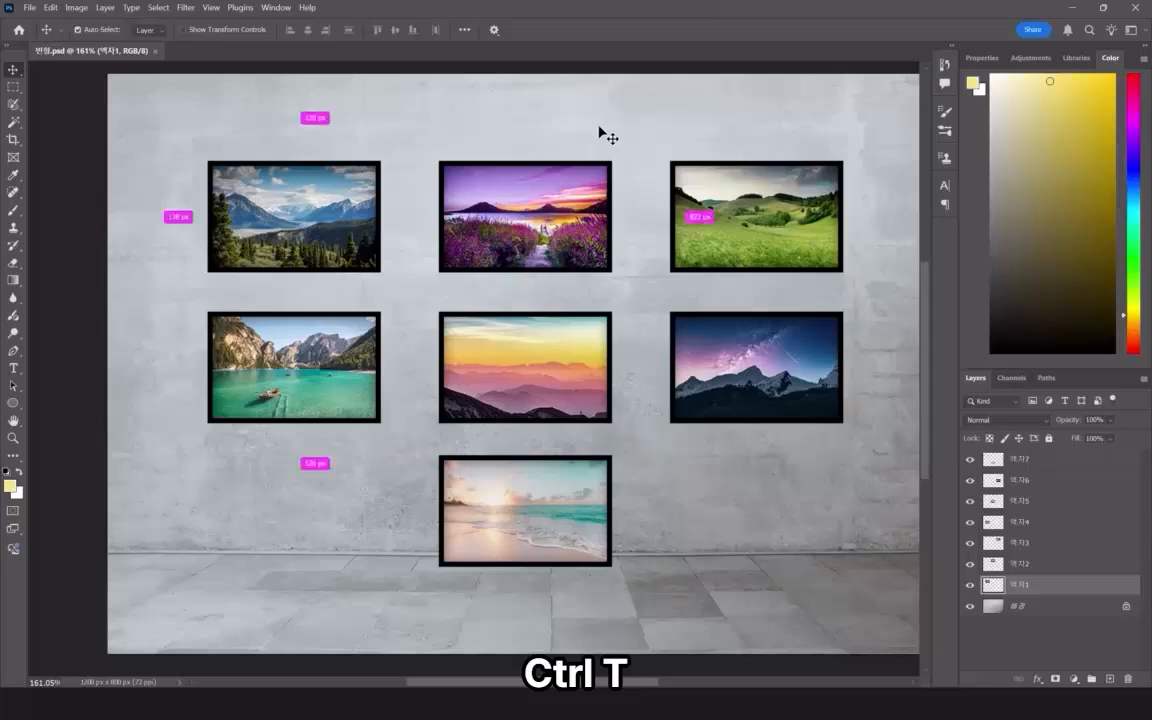
Free Transform the 액자1 mountain frame from its corners and top edge to about 100.42% width and 100% height.
key(ctrl+t)
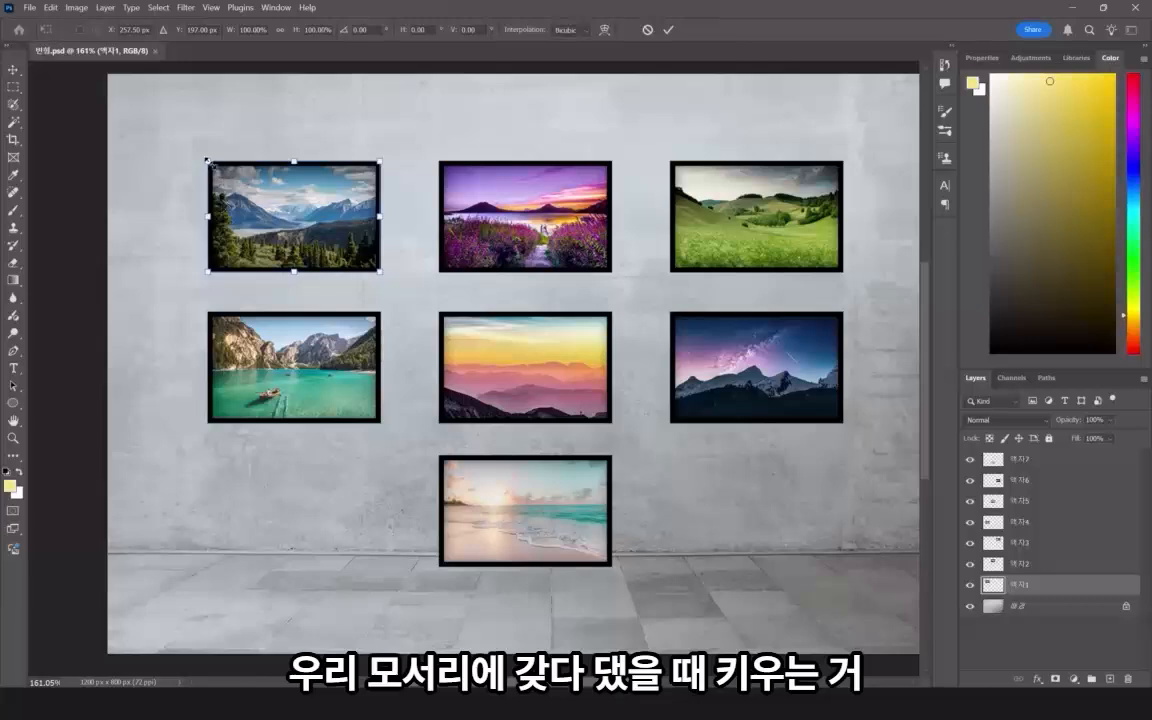
mouse_move(207, 160)
mouse_down()
mouse_move(129, 98)
mouse_move(201, 164)
mouse_move(278, 200)
mouse_move(244, 147)
mouse_move(216, 159)
mouse_move(210, 210)
mouse_move(274, 172)
mouse_move(244, 147)
mouse_move(213, 190)
mouse_move(239, 213)
mouse_move(275, 183)
mouse_move(221, 170)
mouse_move(180, 141)
mouse_move(234, 184)
mouse_move(201, 167)
mouse_up()
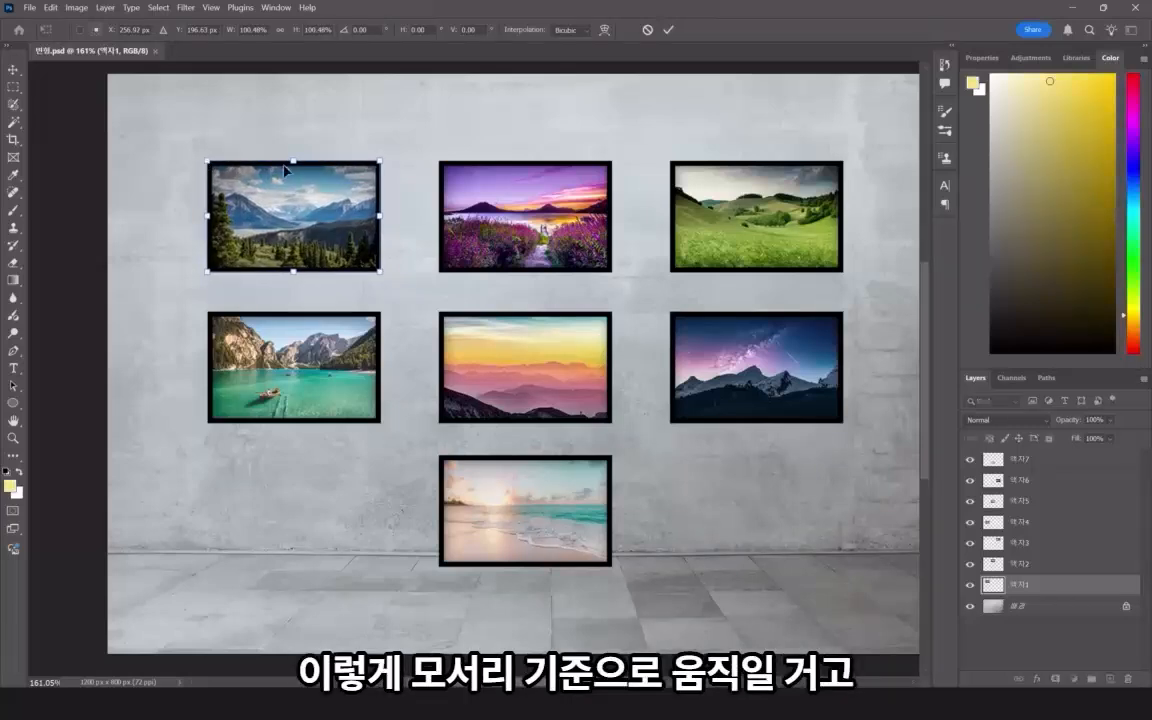
mouse_move(297, 163)
mouse_down()
mouse_move(296, 122)
mouse_move(296, 200)
mouse_move(296, 161)
mouse_up()
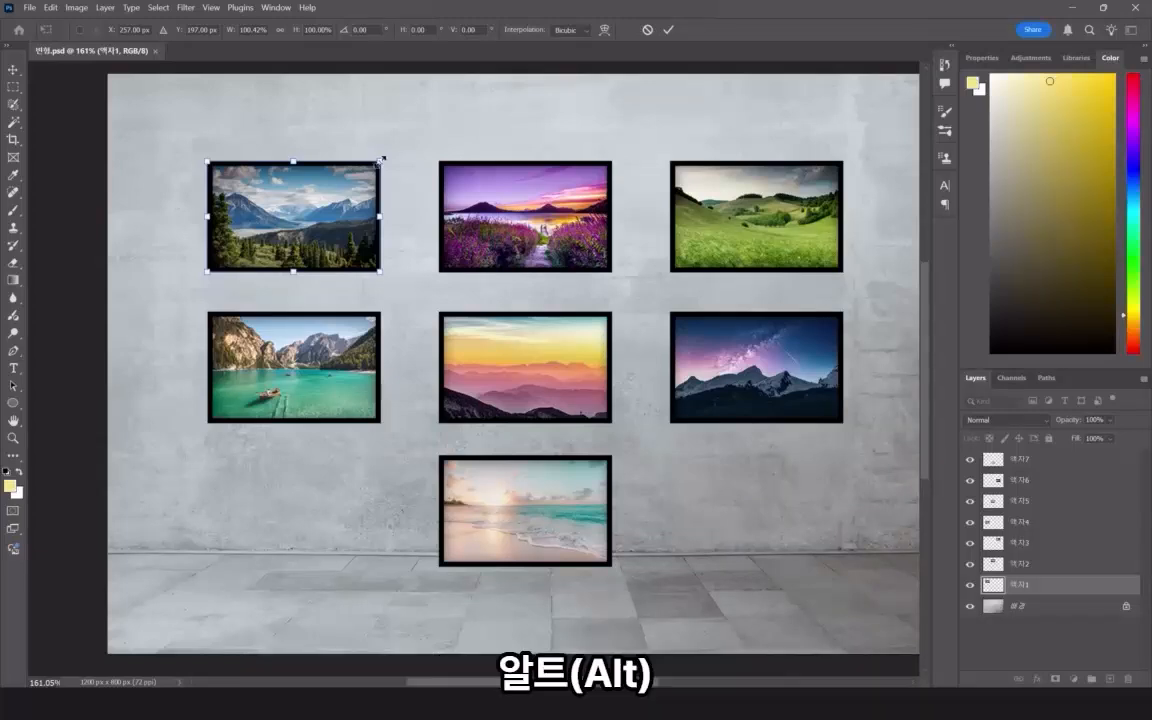
mouse_move(380, 160)
mouse_down()
mouse_move(406, 143)
mouse_move(374, 161)
mouse_up()
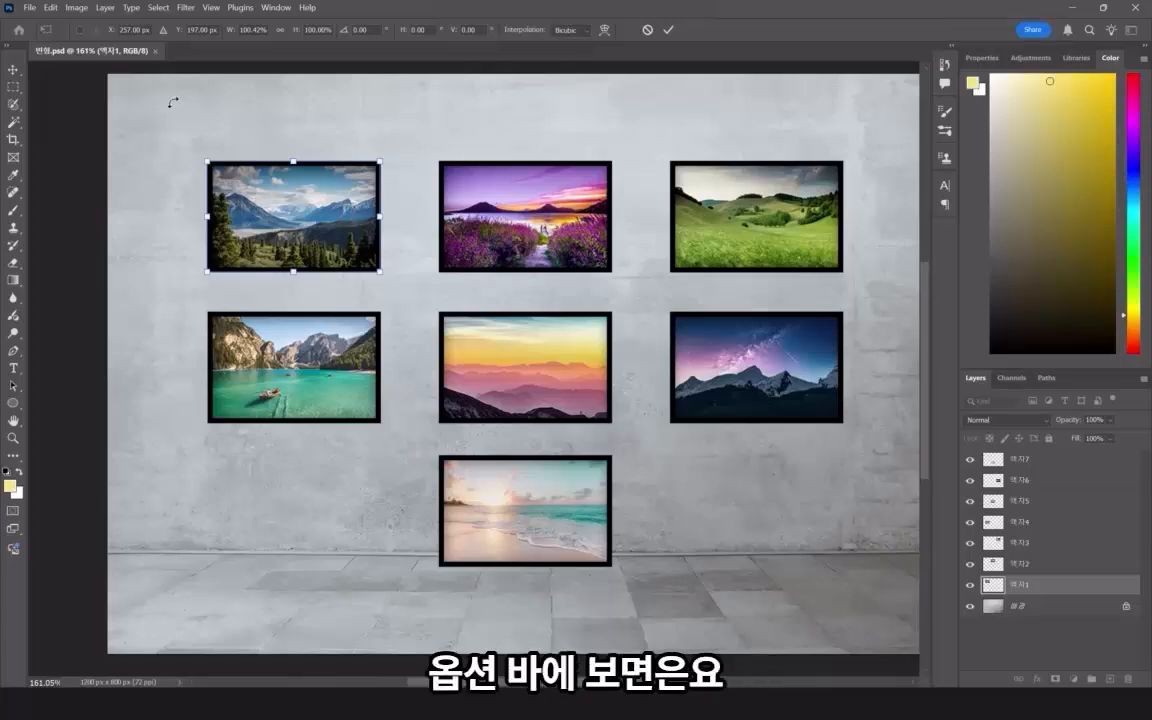
Show the transform reference point and enlarge the mountain frame around its centre to about 124%.
click(80, 30)
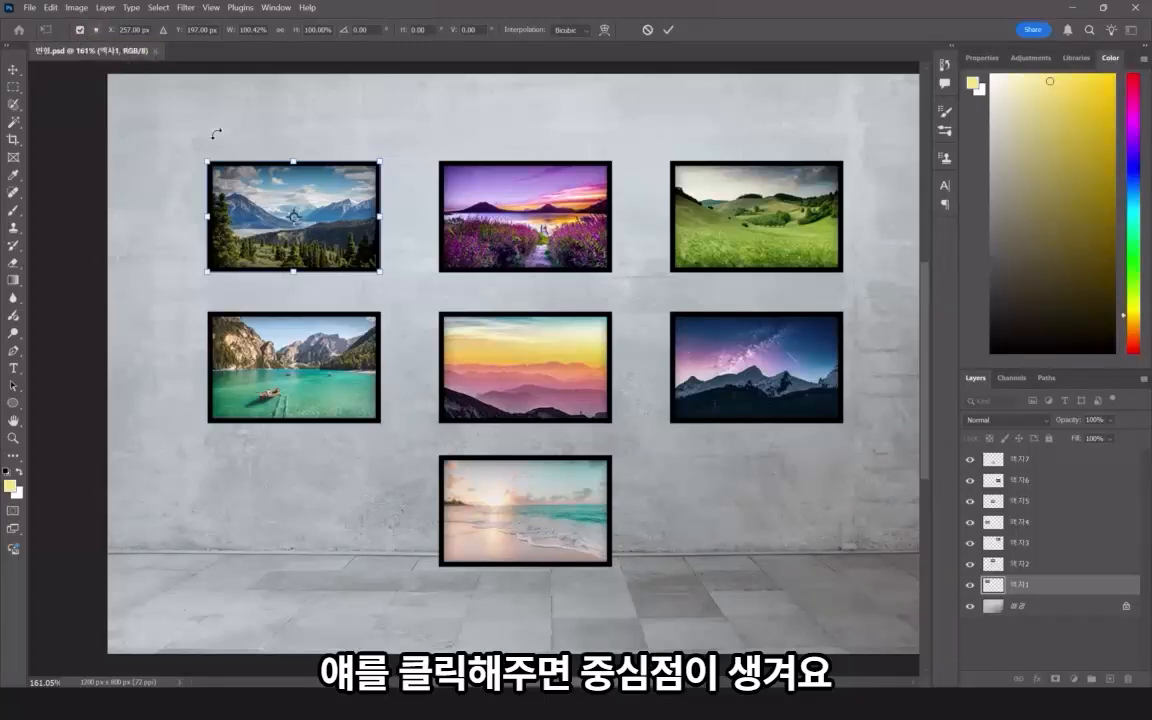
mouse_move(364, 219)
mouse_down()
mouse_move(318, 219)
mouse_move(384, 220)
mouse_up()
drag(379, 162, 405, 150)
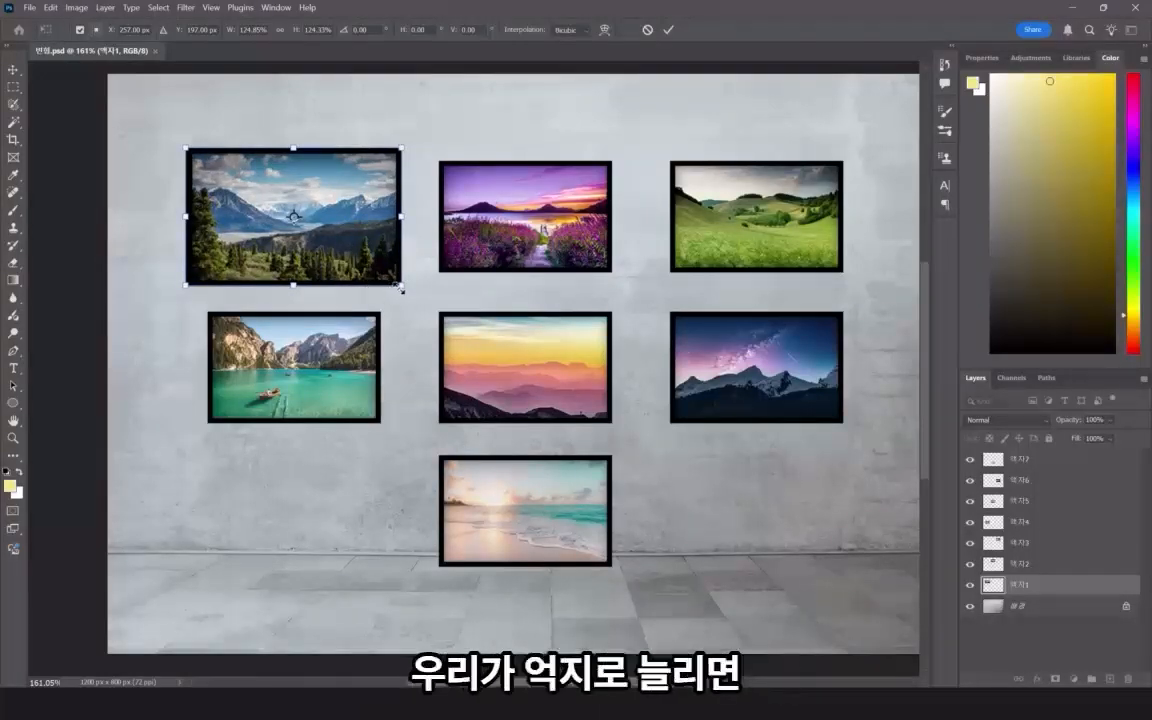
Resize the mountain frame from its lower-right corner to about 128% and apply the transform.
drag(401, 285, 848, 596)
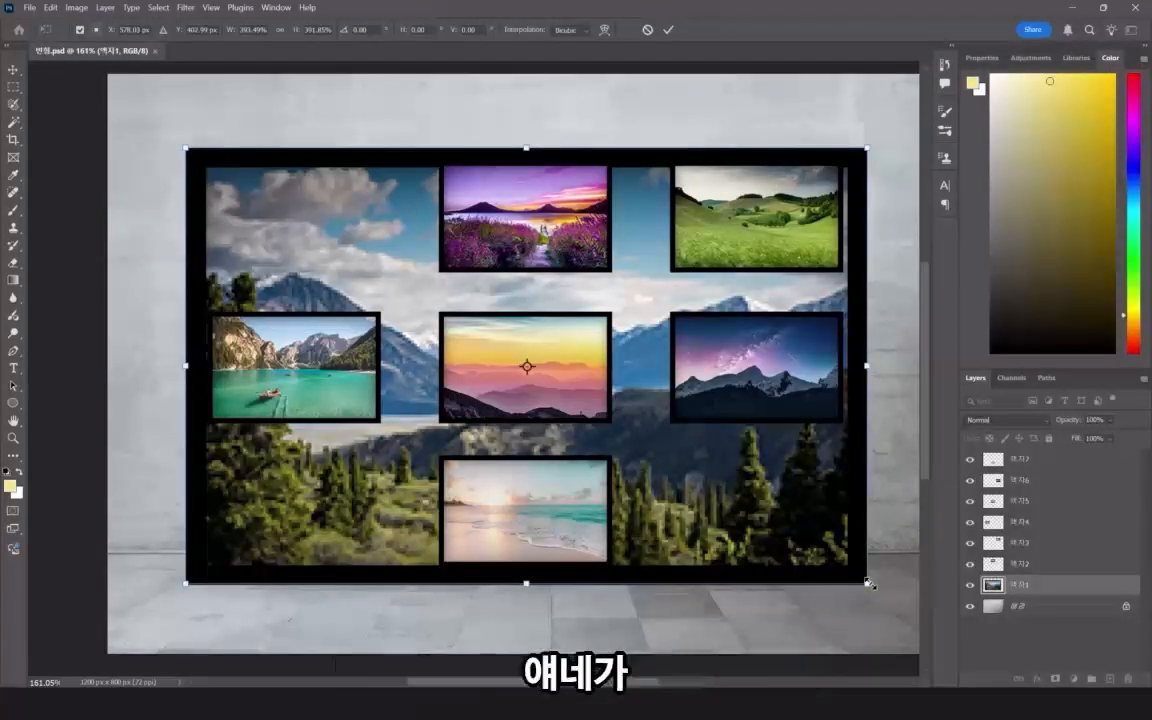
drag(868, 583, 380, 277)
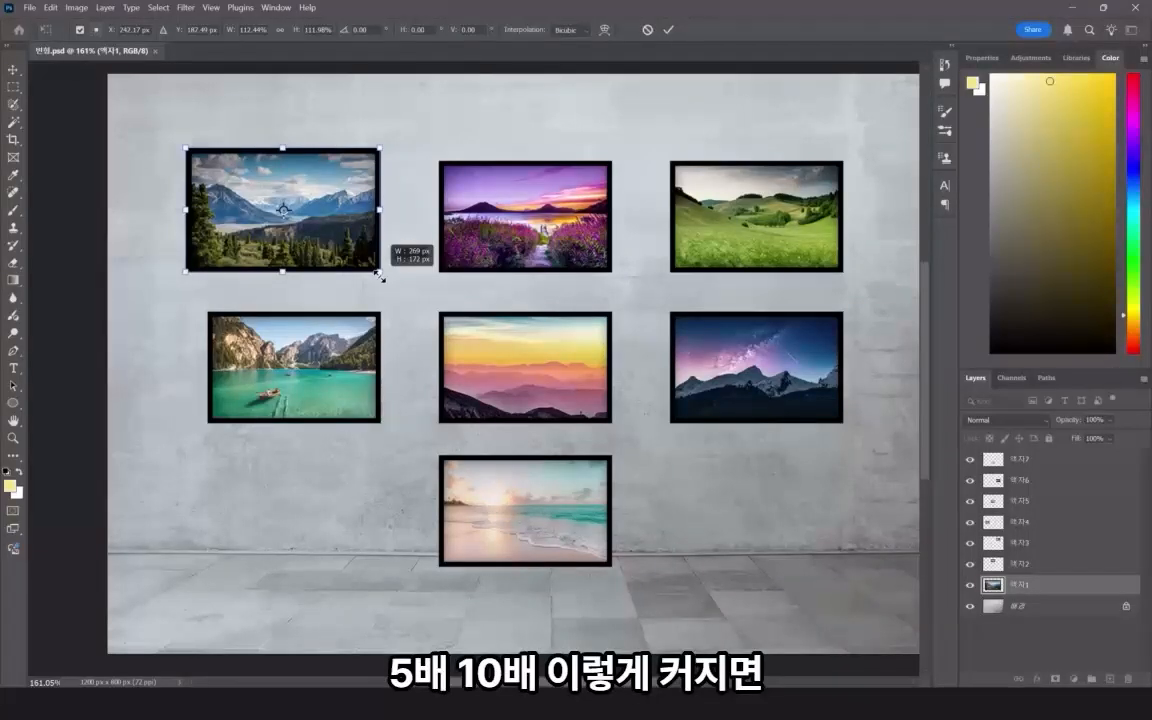
drag(380, 277, 403, 300)
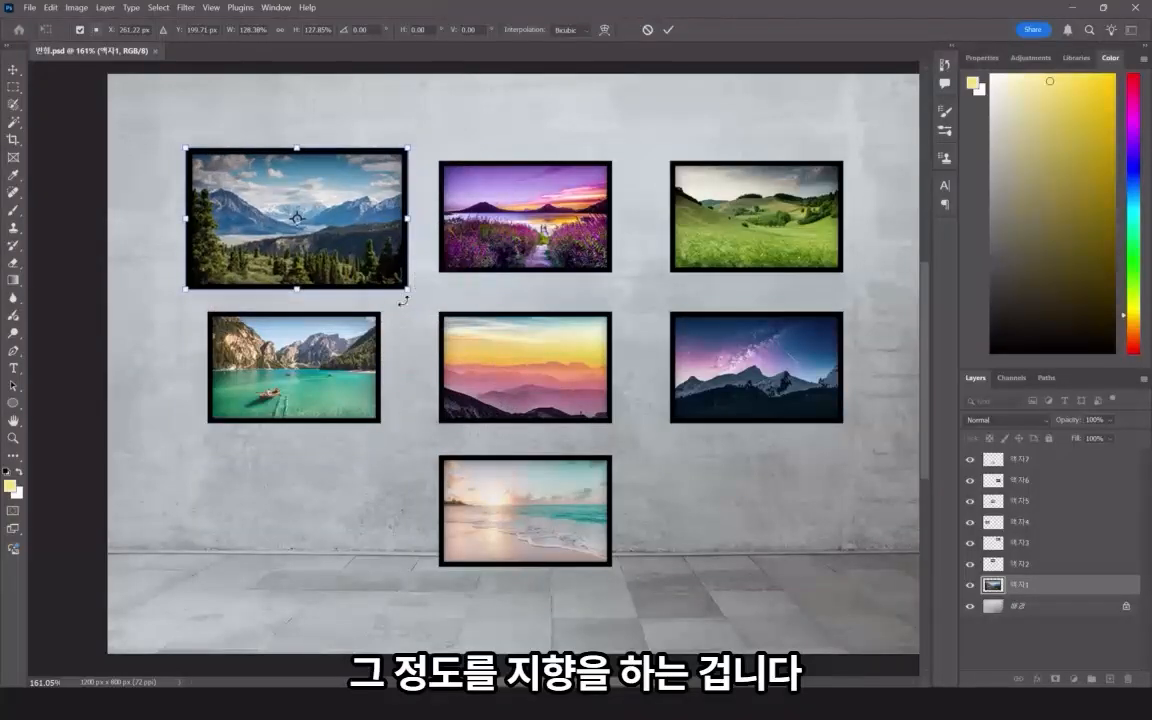
key(Return)
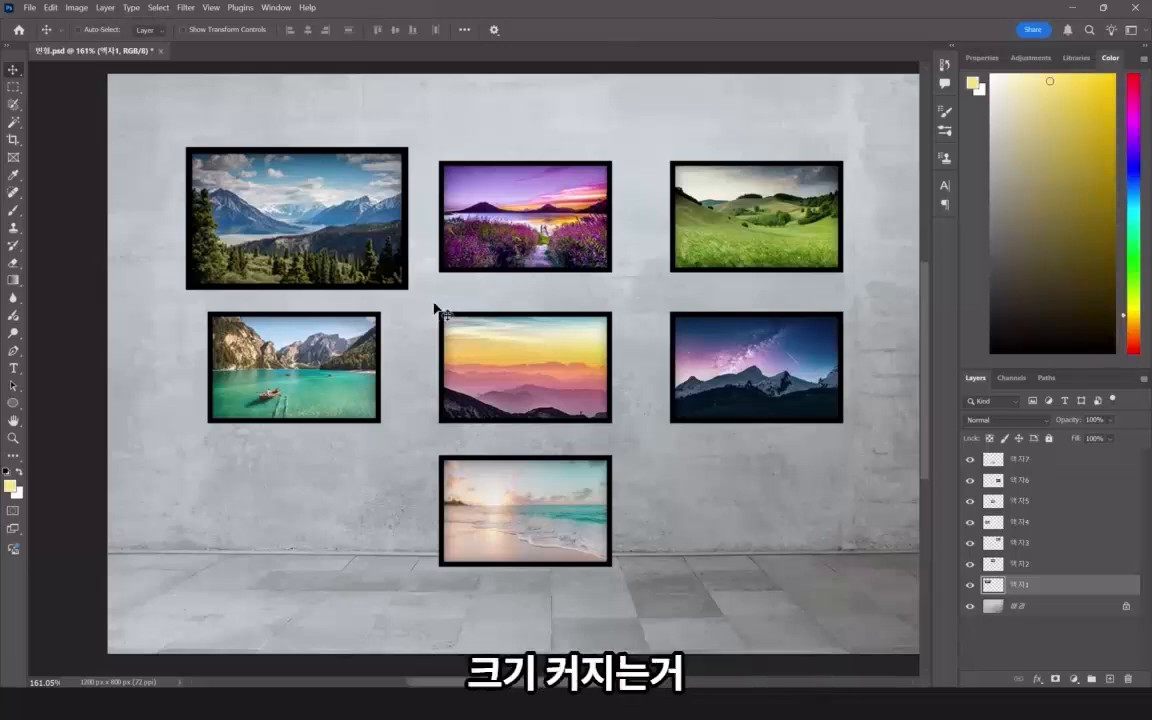
Free Transform the 액자2 lavender sunset frame and rotate it to -30° around its centre.
key(ctrl)
click(530, 255)
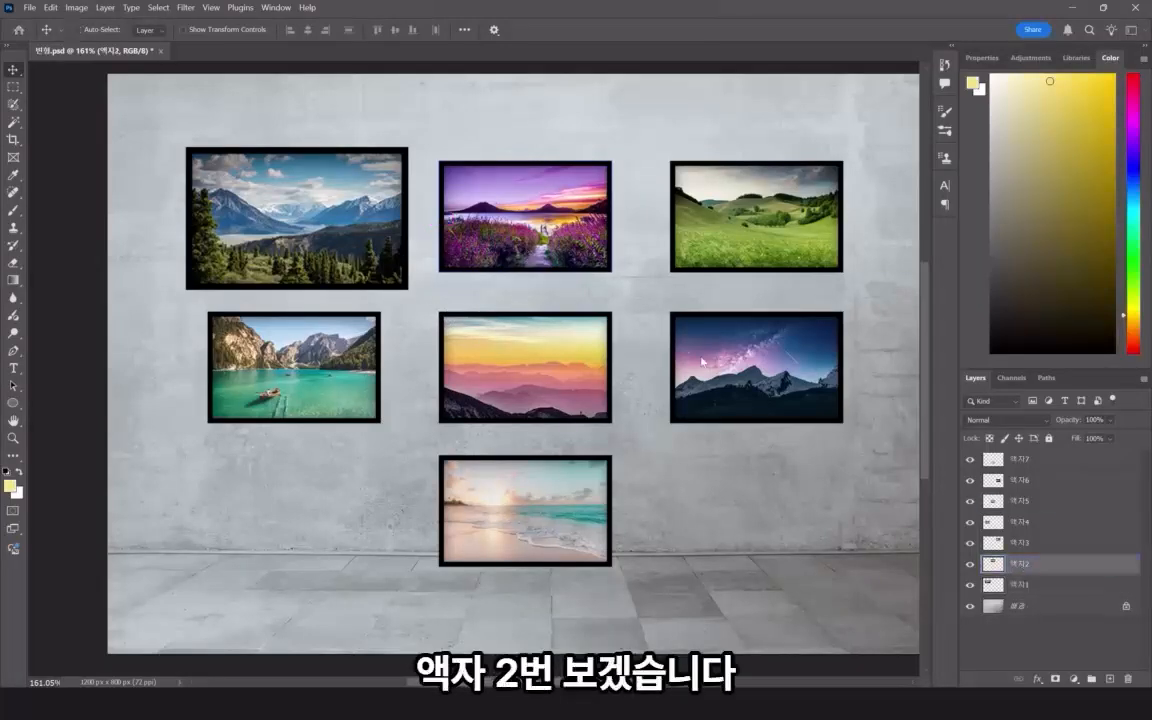
key(ctrl+t)
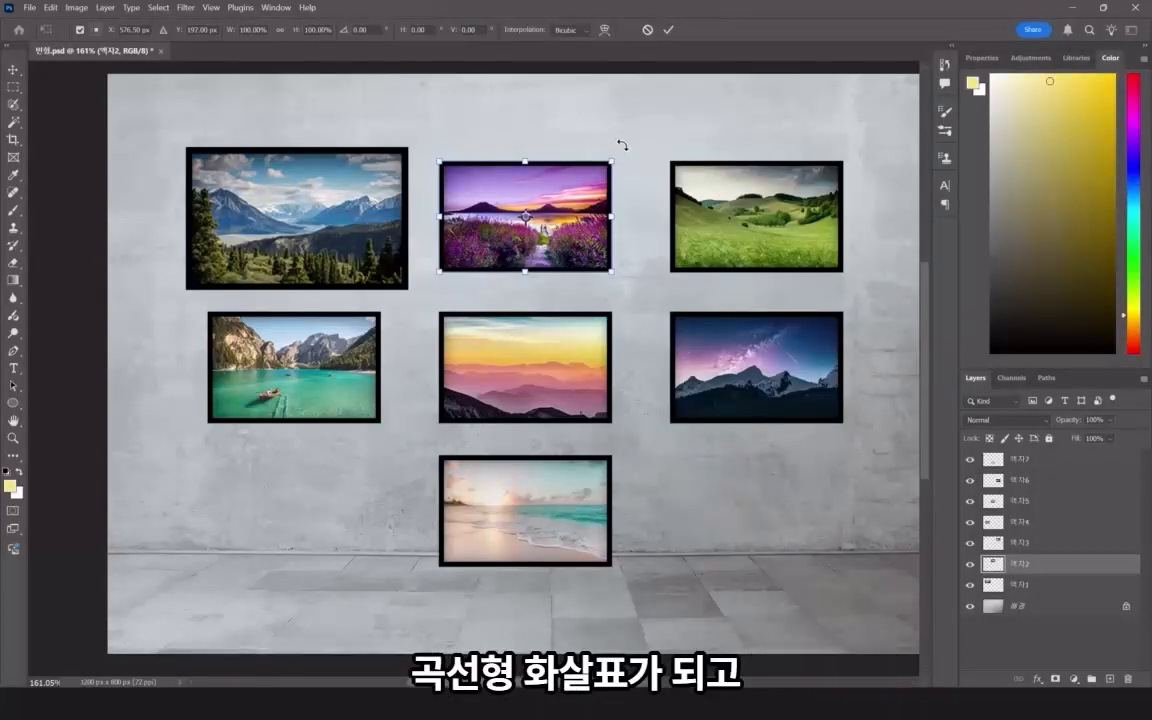
drag(622, 145, 620, 178)
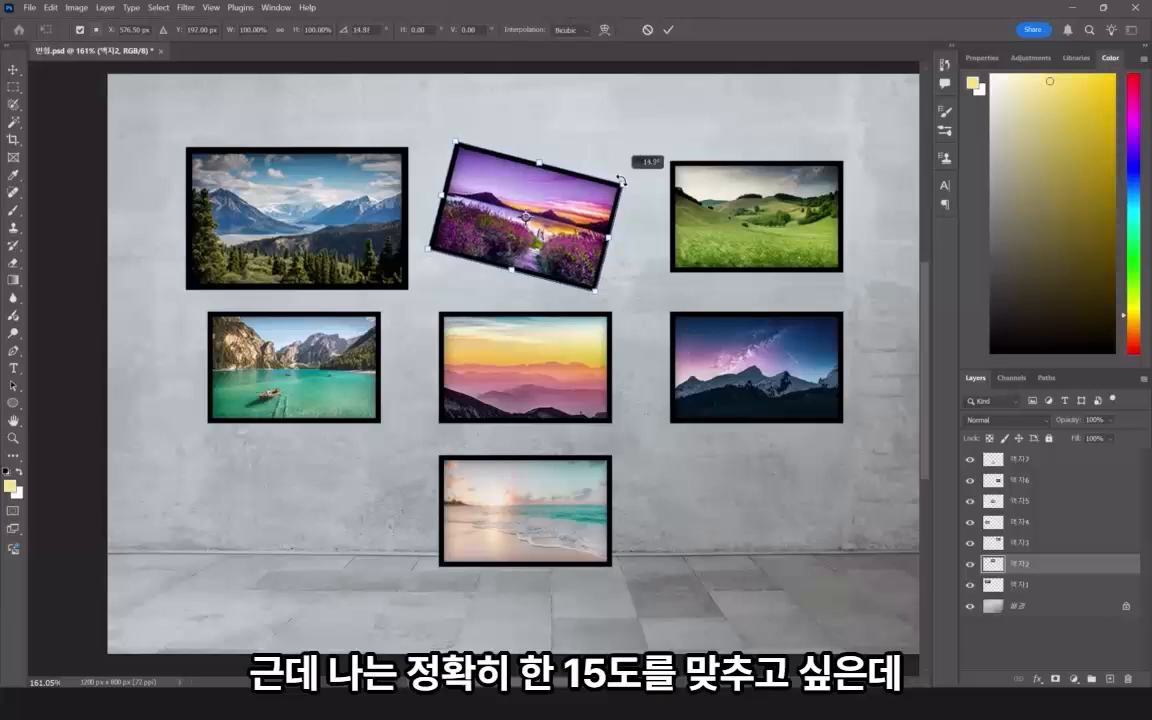
drag(621, 181, 620, 176)
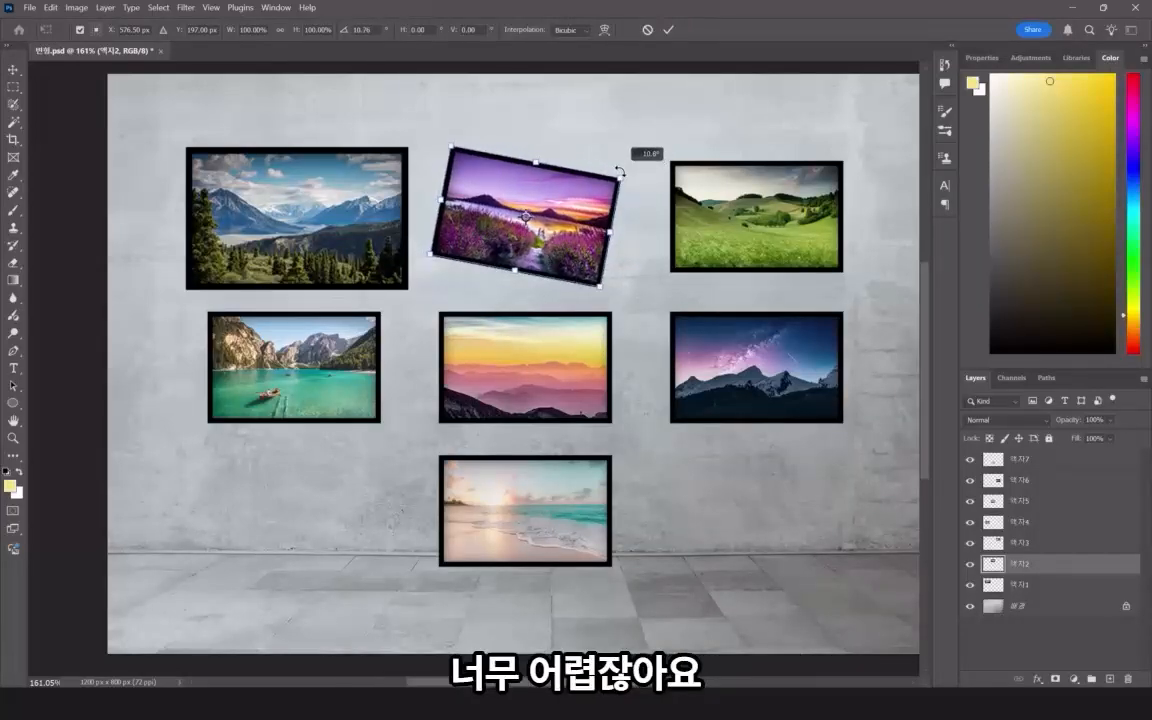
drag(620, 172, 545, 162)
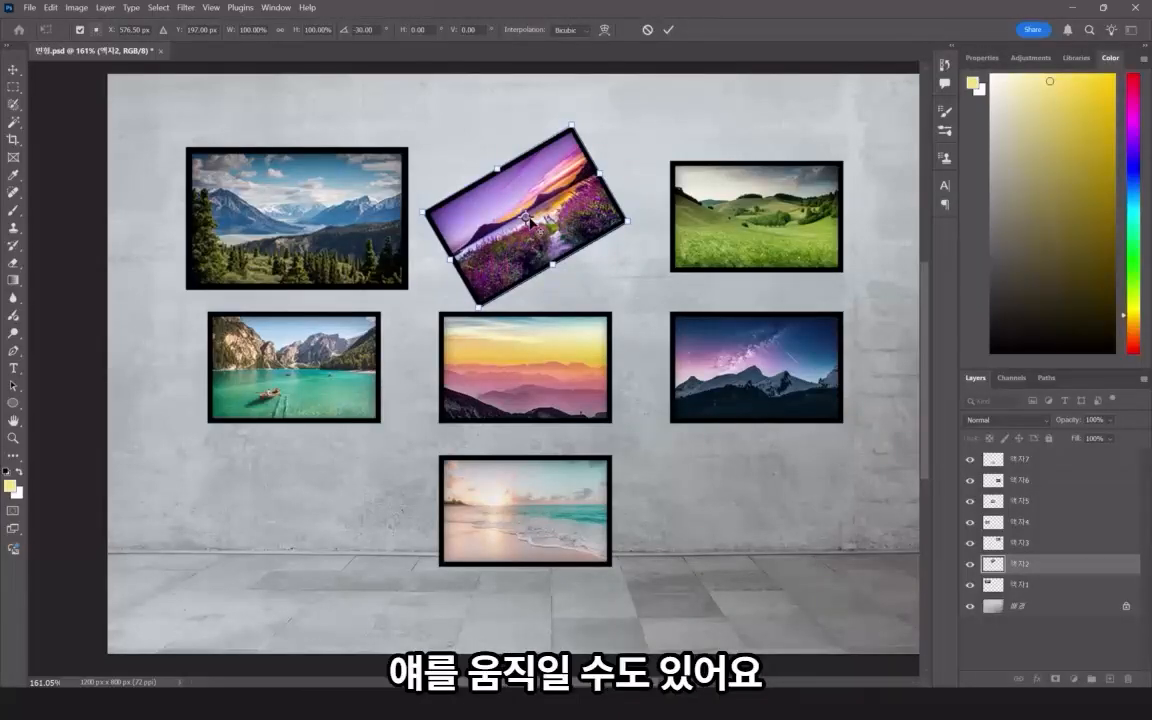
Move the lavender frame's reference point to its lower-left corner, rotate the frame clockwise around it, and apply the transform.
drag(527, 218, 480, 293)
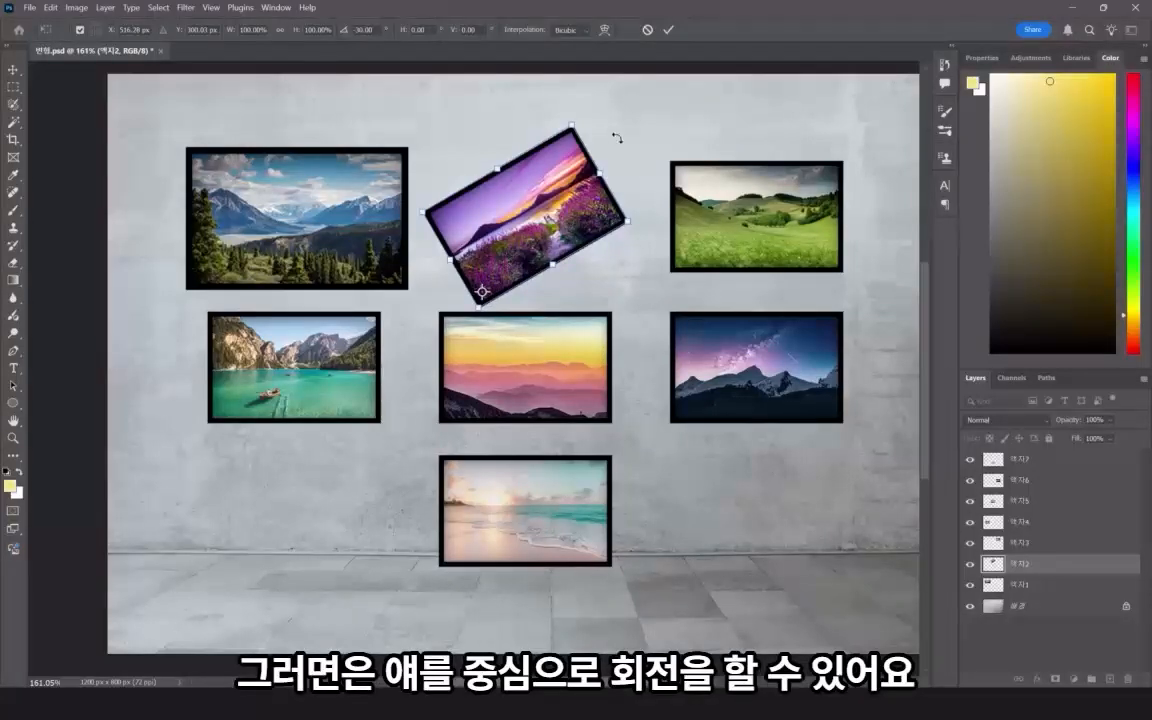
drag(609, 130, 543, 237)
key(Return)
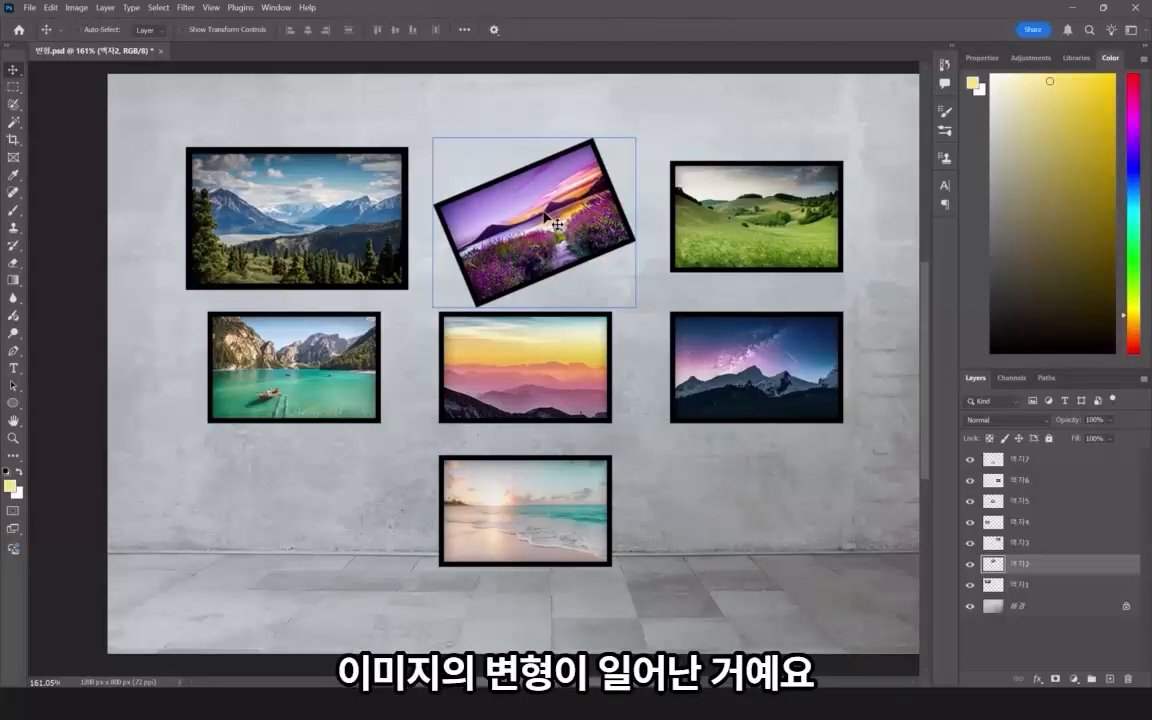
Skew the 액자3 green field frame: raise its upper-right corner, pull its upper-left corner down and outward, shift its bottom edge right, and apply.
key(ctrl)
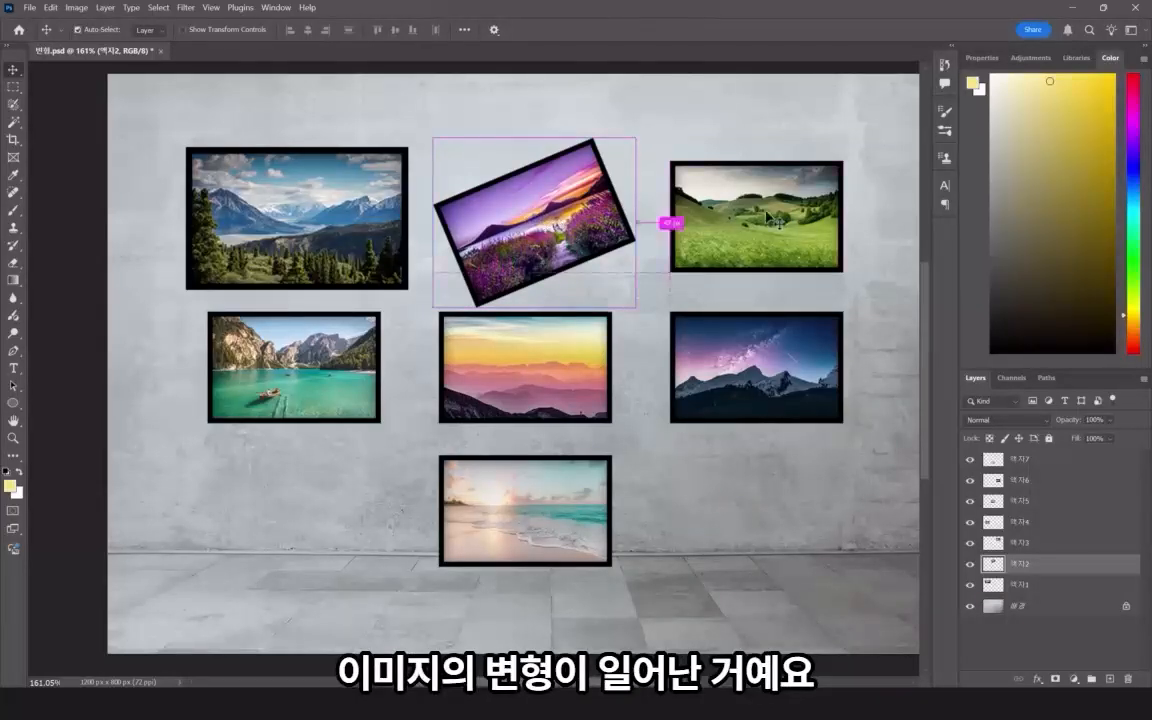
ctrl+click(767, 215)
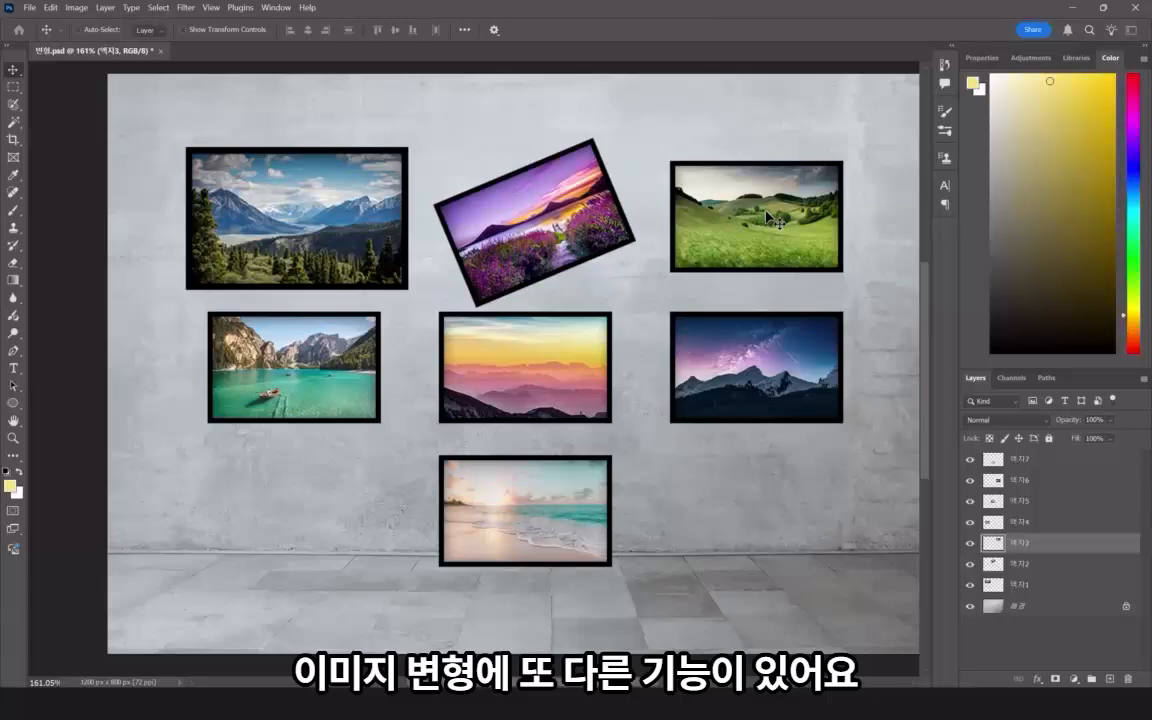
key(ctrl+t)
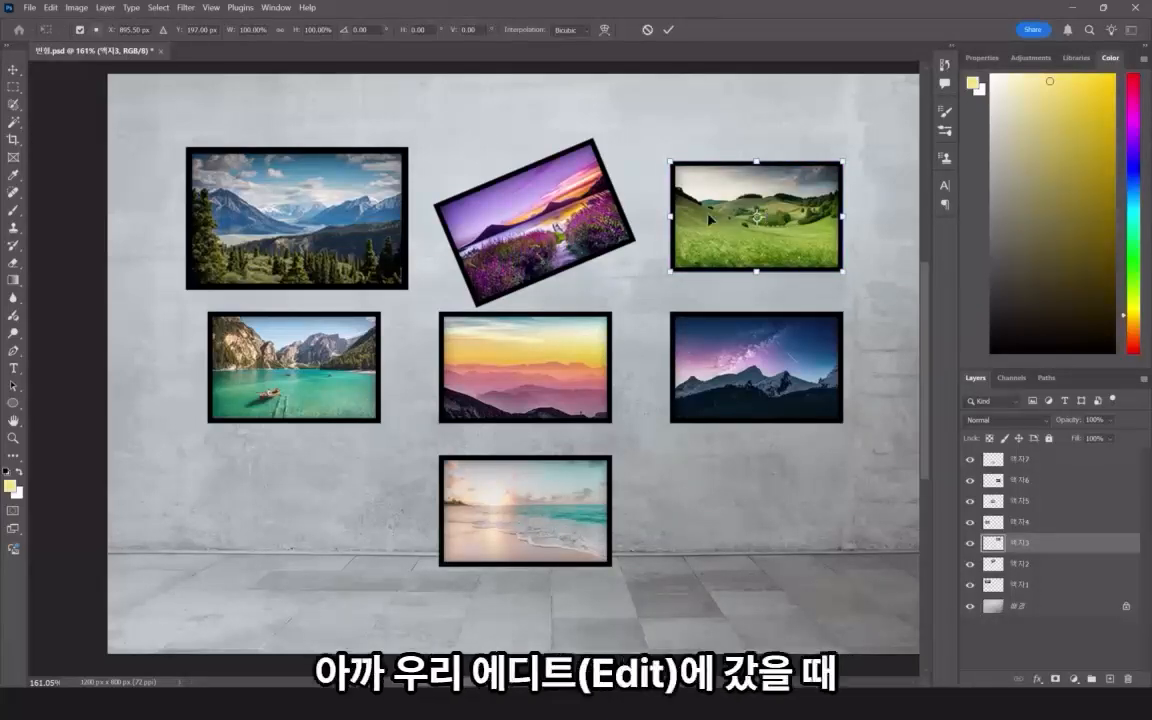
right_click(797, 212)
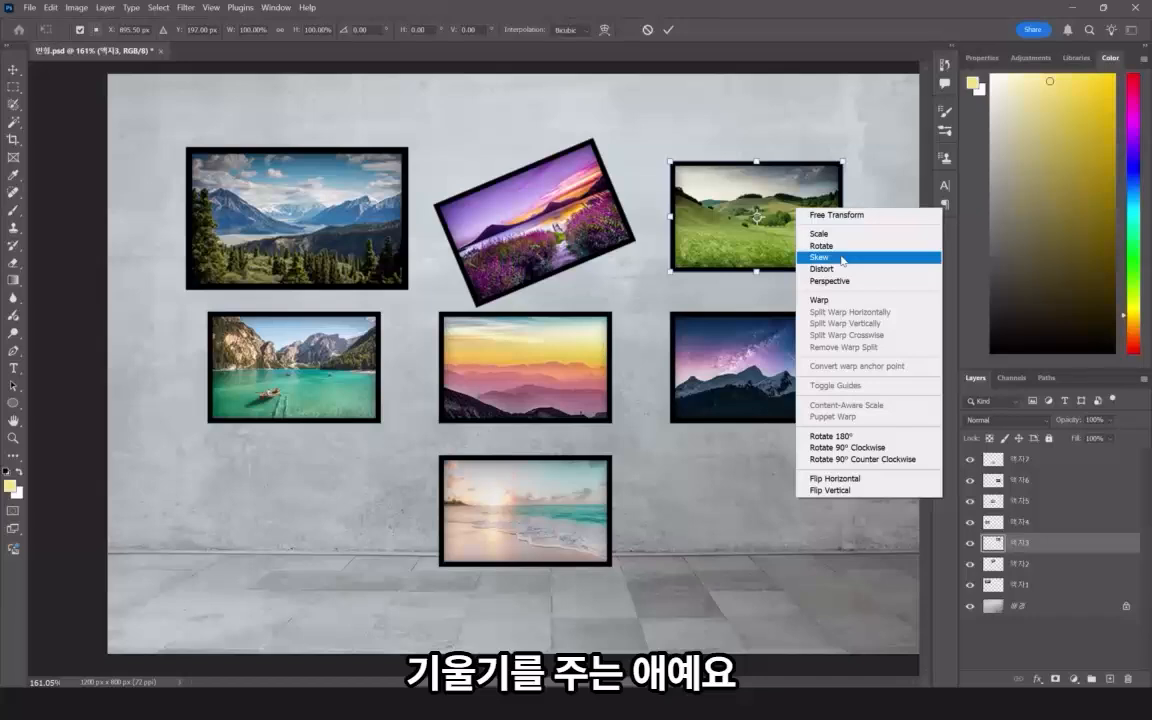
click(843, 259)
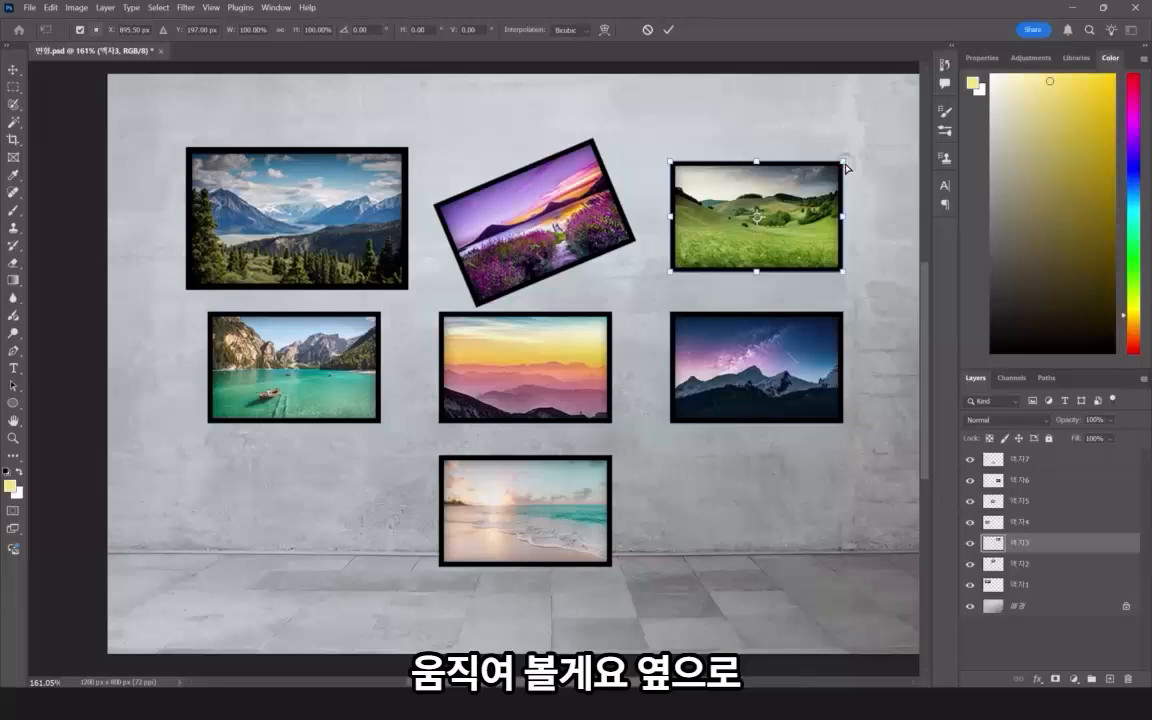
drag(845, 168, 841, 102)
drag(677, 157, 641, 200)
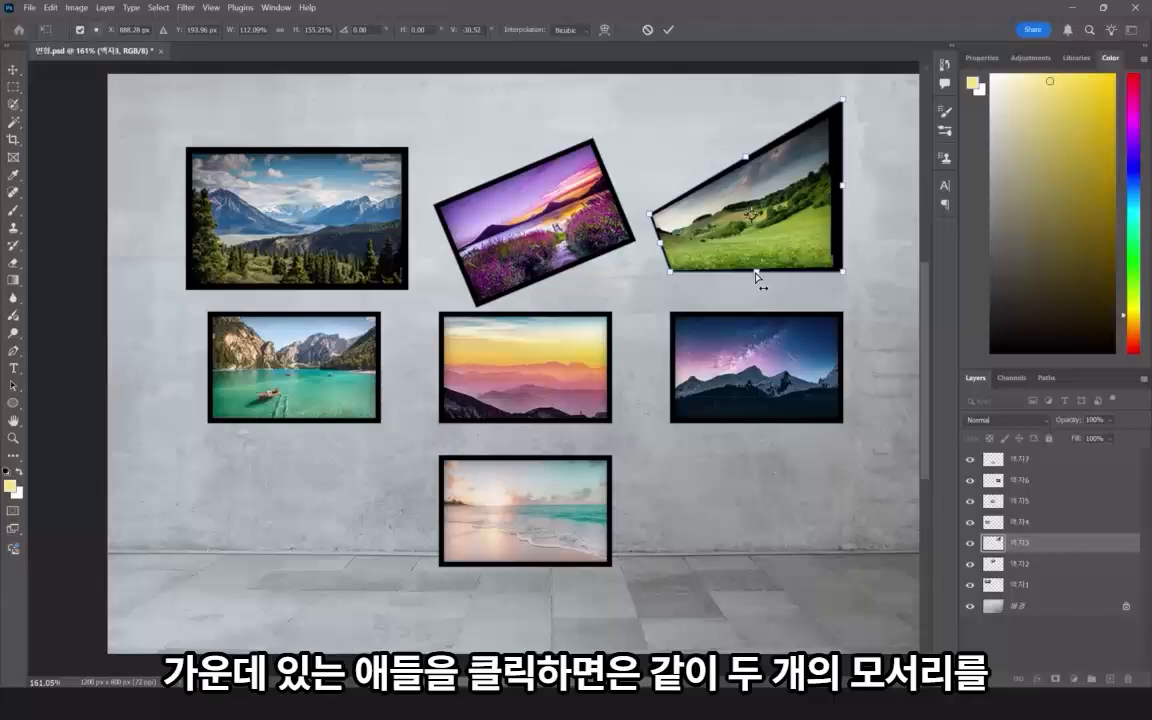
drag(756, 277, 792, 254)
key(Return)
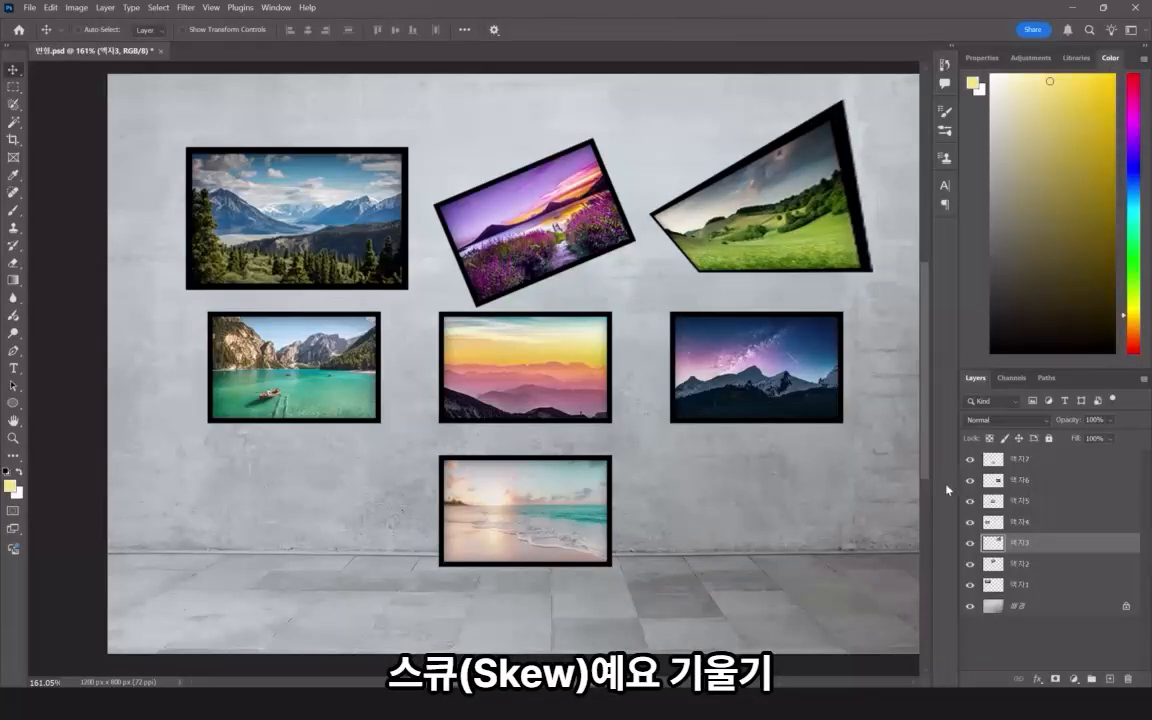
Distort the 액자4 lake frame by raising its upper-left corner and pulling its other three corners inward, and apply the transform.
click(1034, 524)
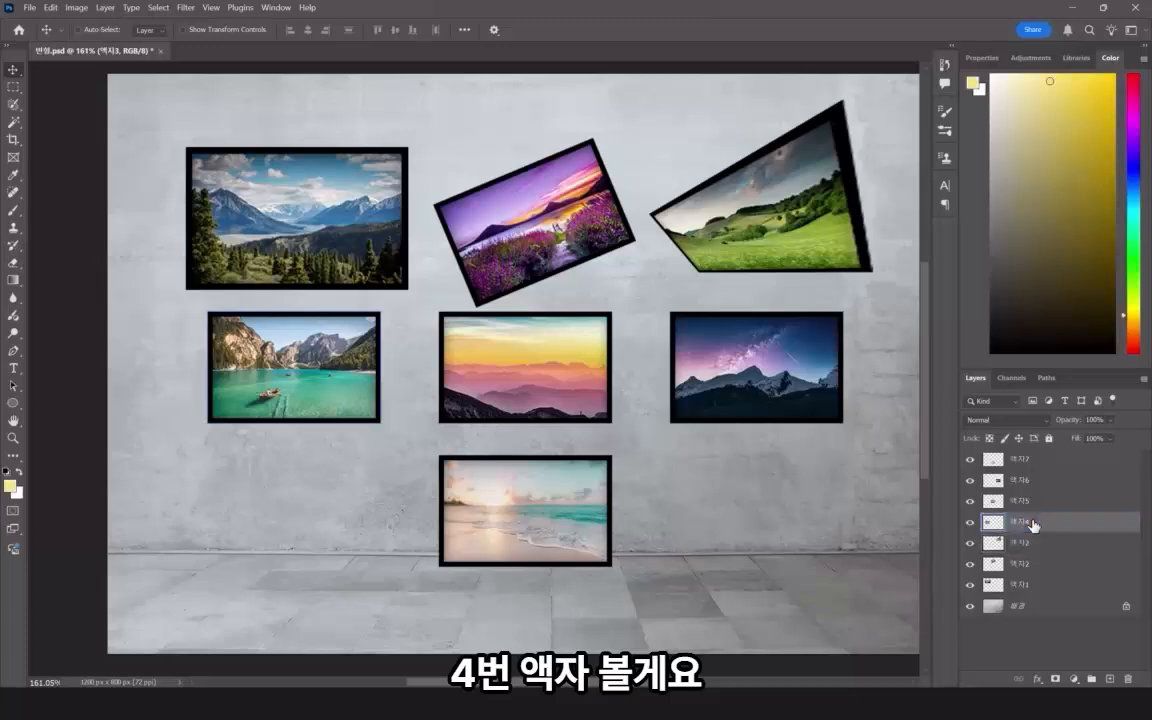
key(ctrl+t)
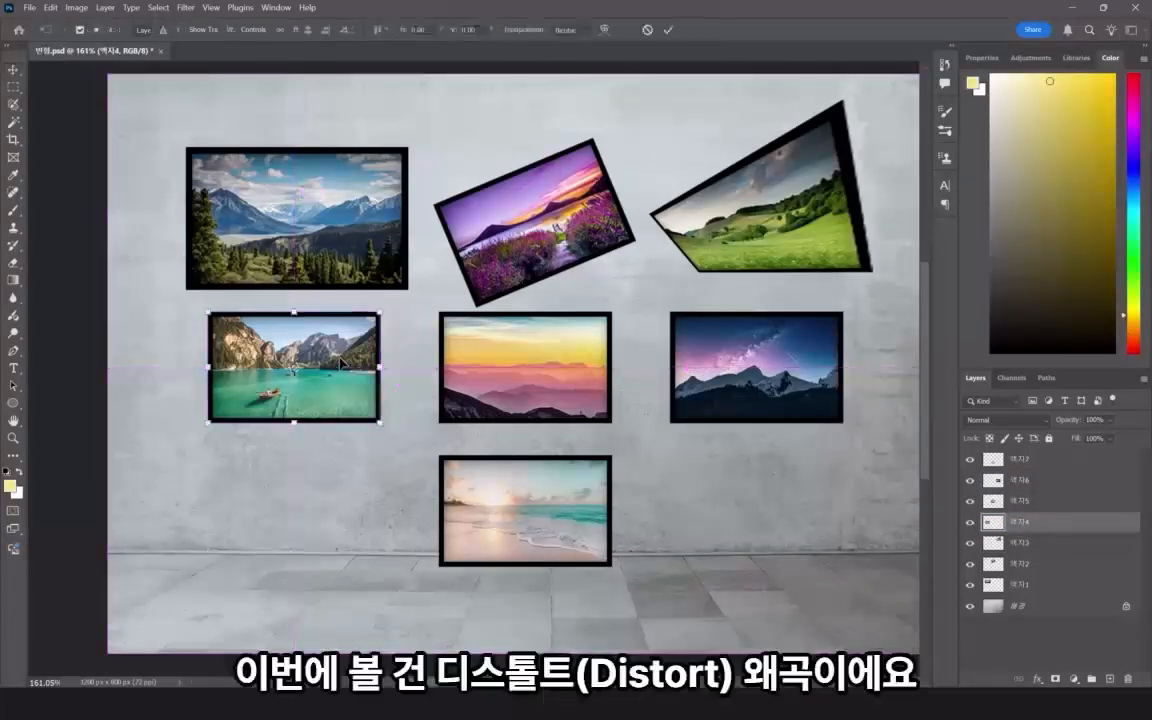
right_click(341, 363)
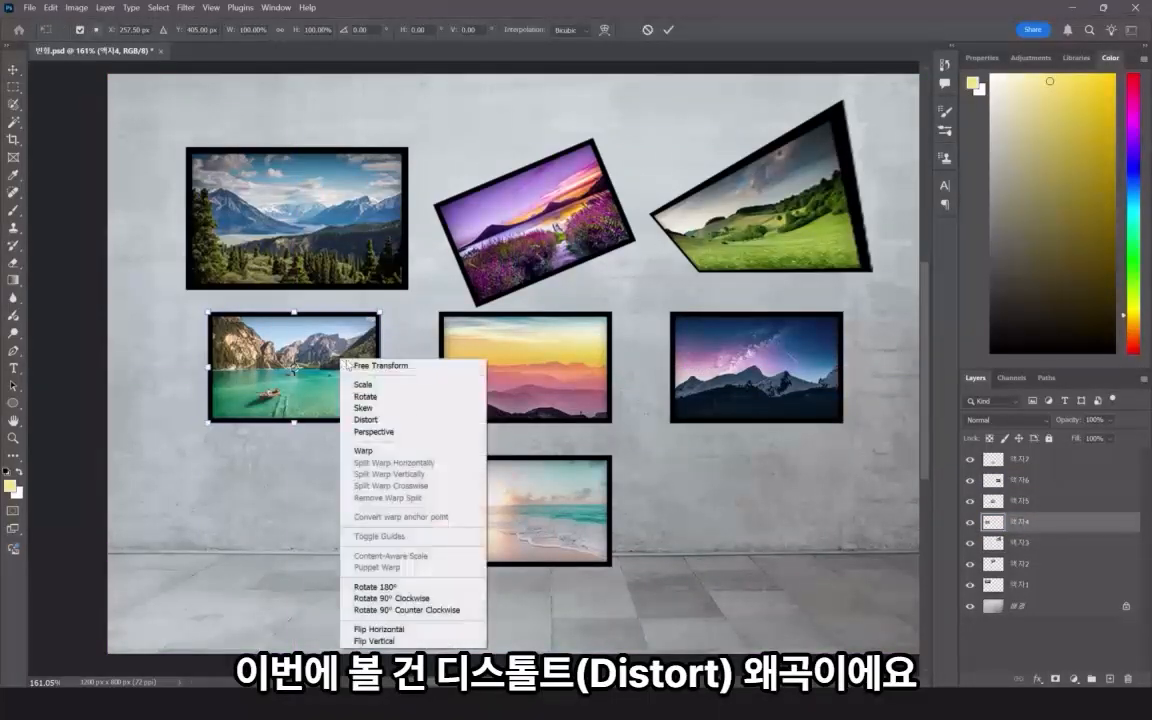
click(381, 421)
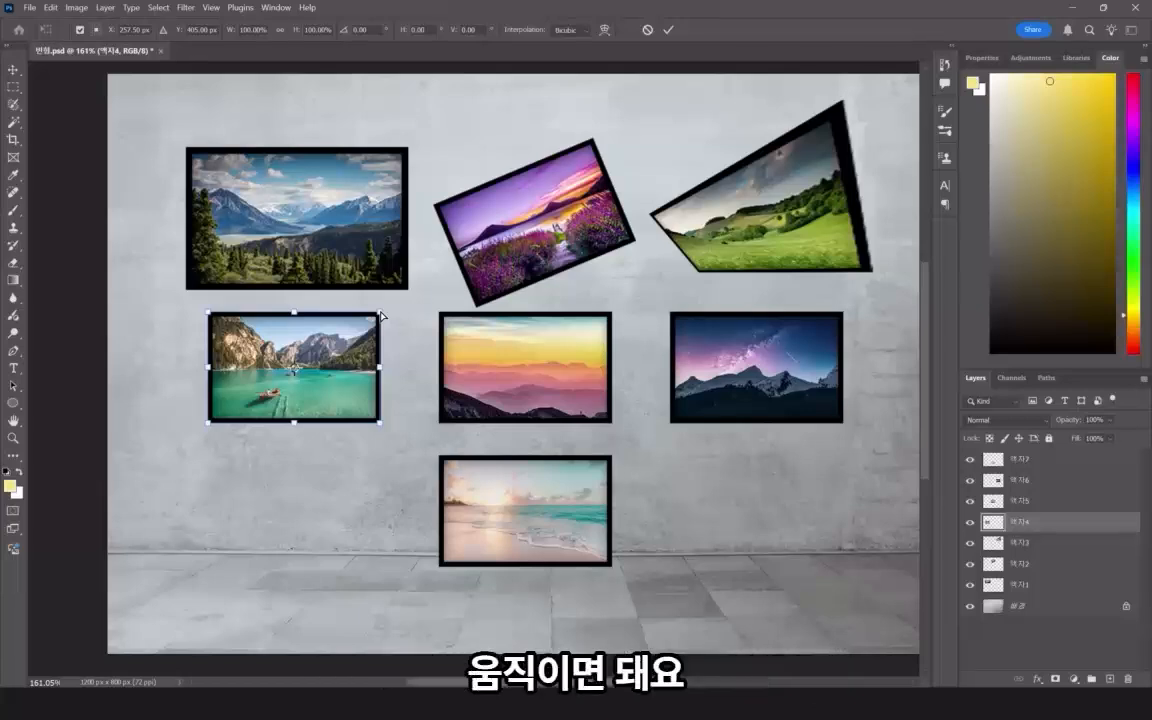
drag(380, 316, 313, 352)
drag(208, 313, 220, 247)
drag(209, 426, 269, 440)
drag(382, 424, 340, 427)
mouse_move(365, 395)
mouse_down()
mouse_move(368, 386)
mouse_move(368, 399)
mouse_up()
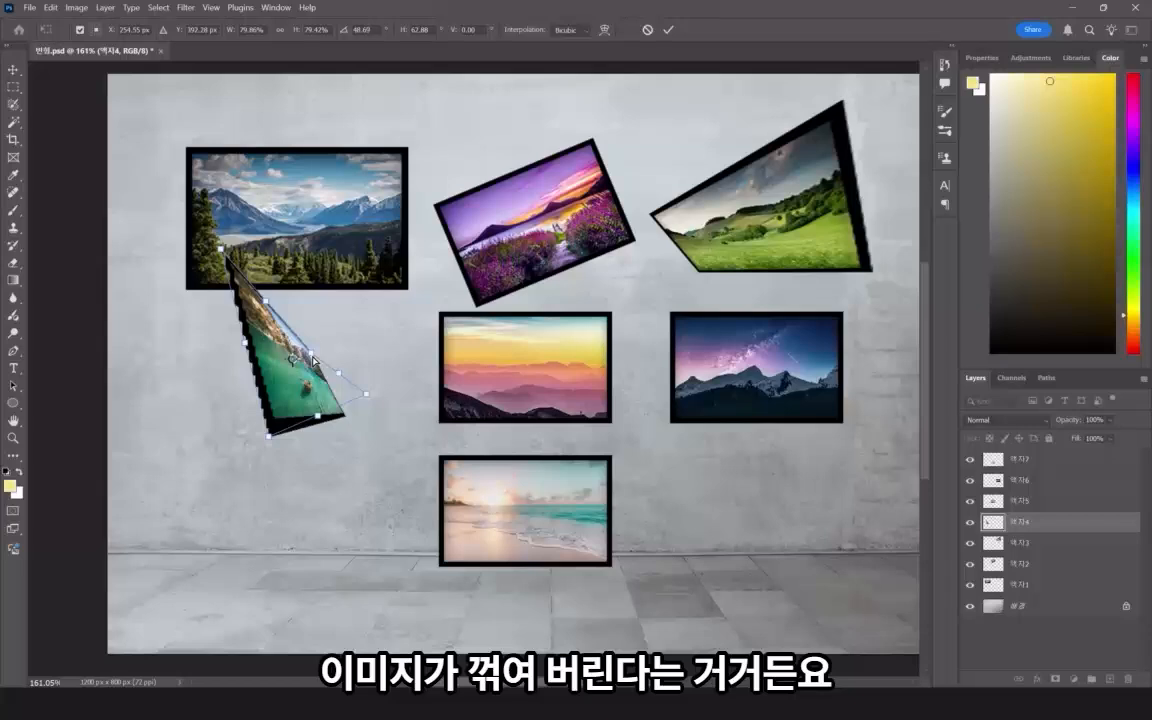
drag(313, 360, 368, 312)
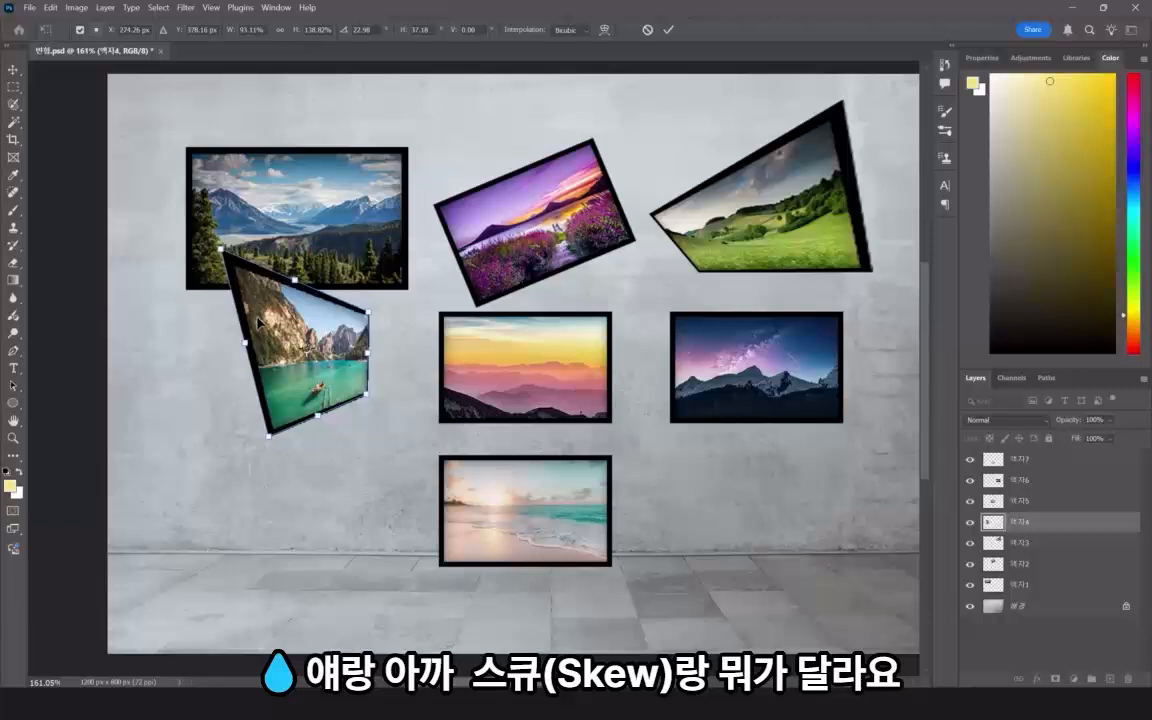
key(Return)
Try skewing the 액자5 pink sunset frame from its upper-right corner, first sideways and instead upward, and cancel the transform.
click(501, 373)
key(ctrl+t)
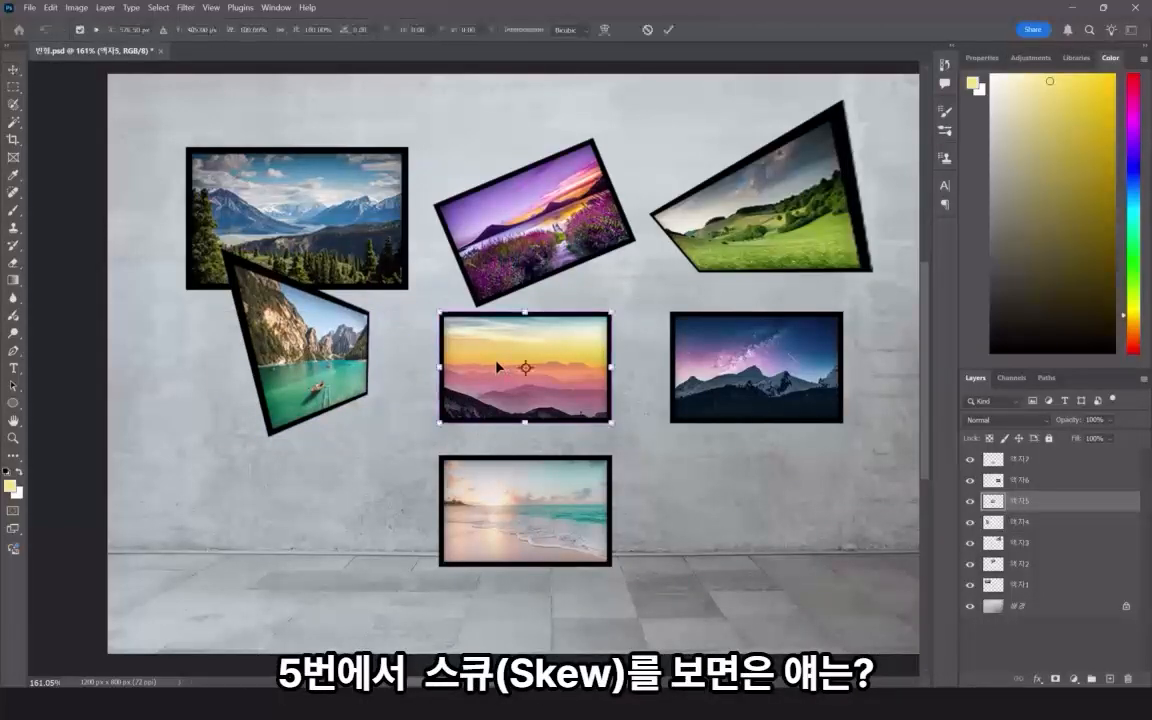
right_click(499, 366)
click(539, 412)
drag(611, 316, 693, 238)
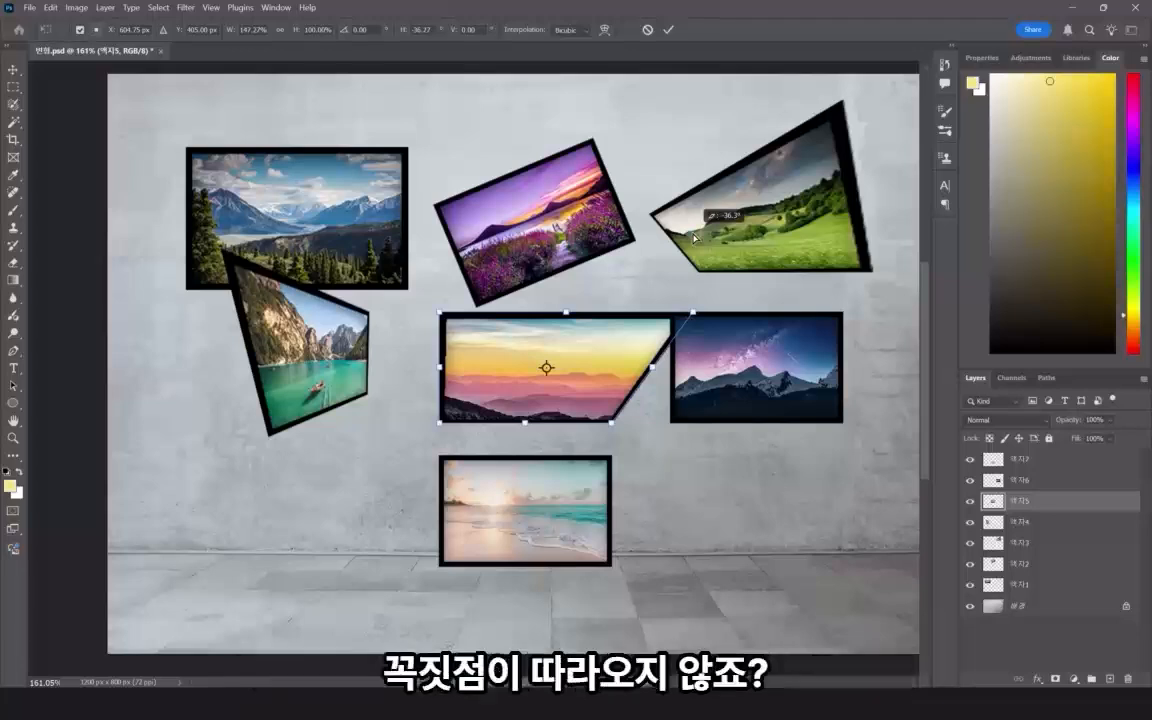
drag(689, 243, 700, 155)
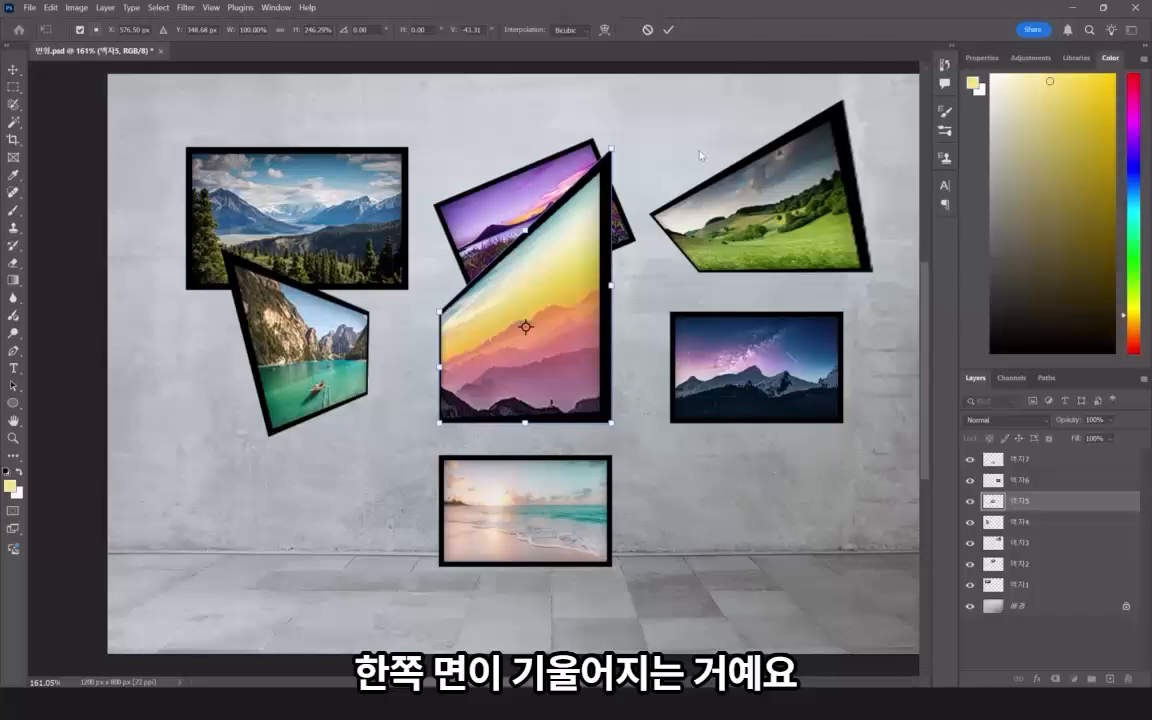
key(Escape)
Try distorting the 액자5 pink sunset frame by freely moving its upper-right corner, and cancel the transform.
right_click(540, 331)
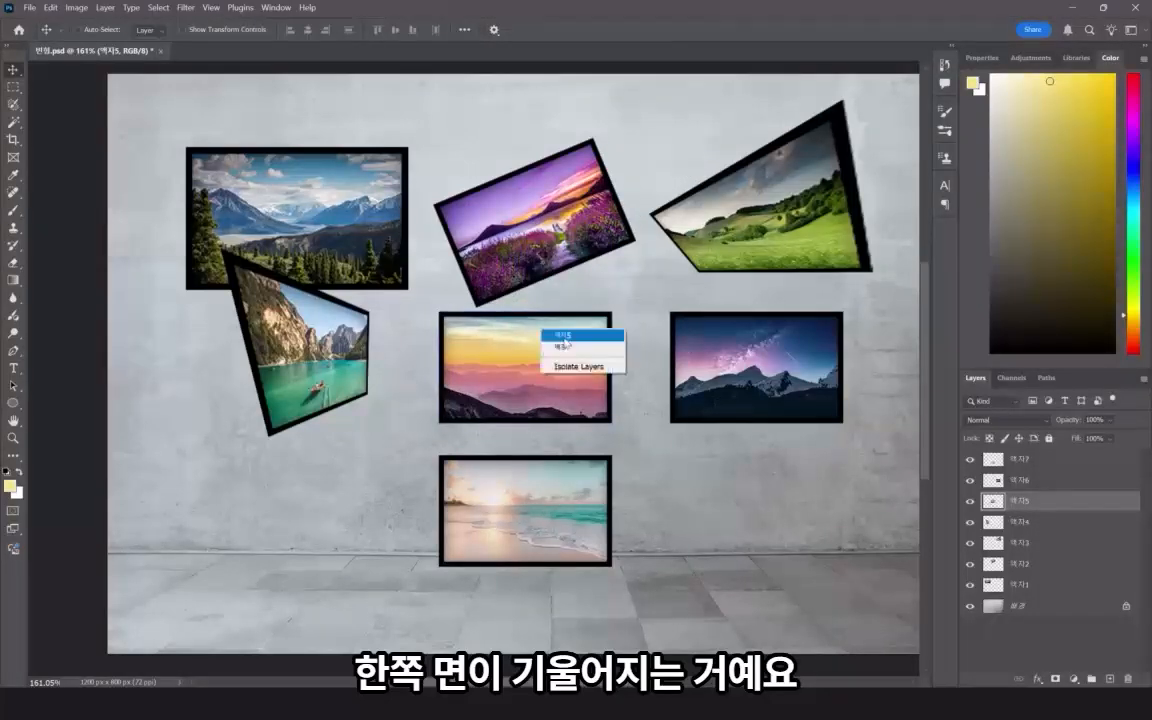
click(556, 332)
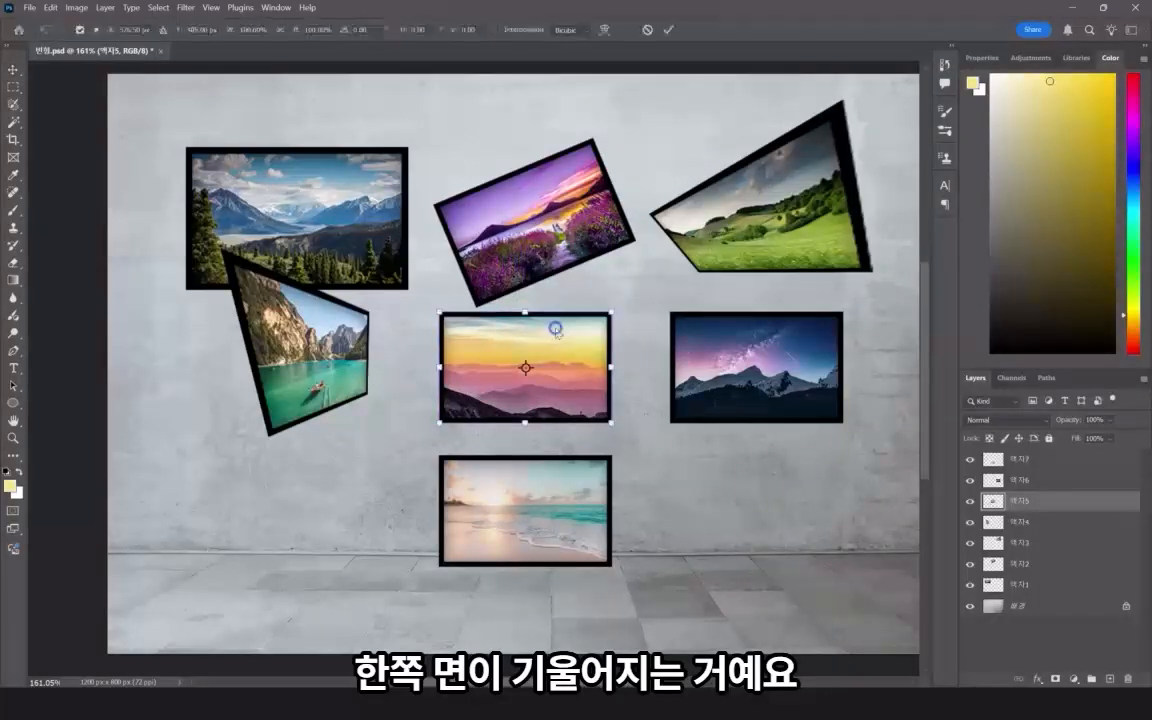
right_click(527, 325)
click(595, 390)
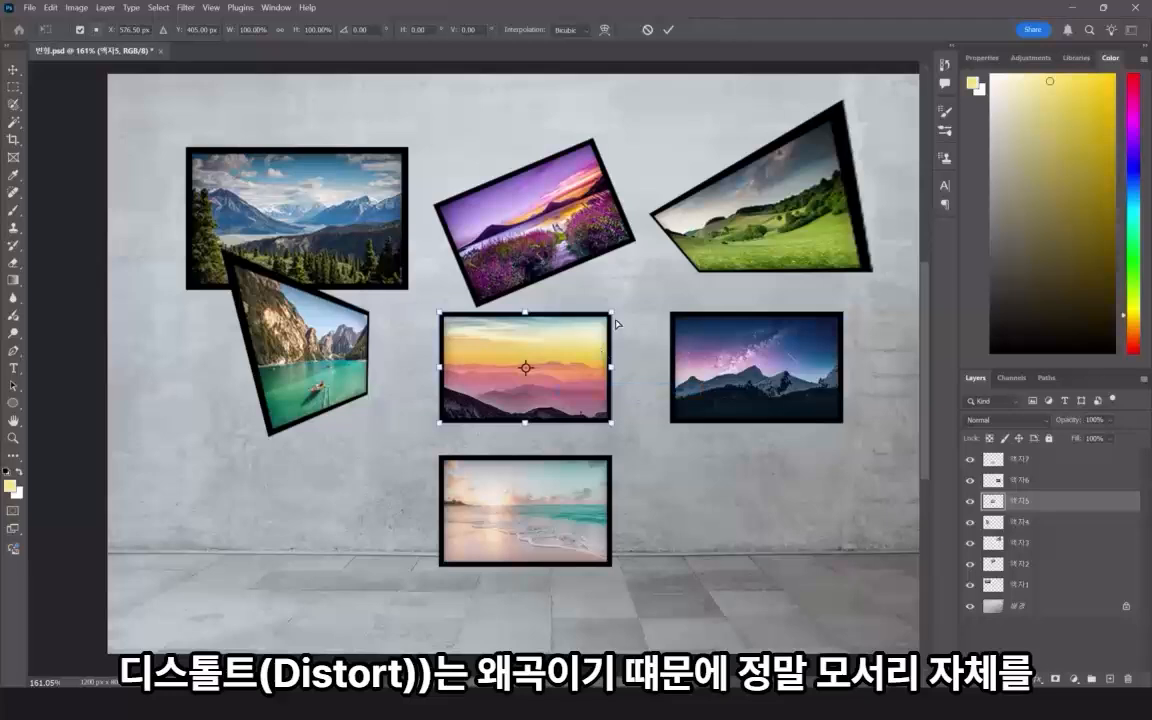
mouse_move(611, 314)
mouse_down()
mouse_move(566, 294)
mouse_move(600, 288)
mouse_move(663, 318)
mouse_move(668, 248)
mouse_move(720, 263)
mouse_move(707, 265)
mouse_move(609, 419)
mouse_move(598, 312)
mouse_up()
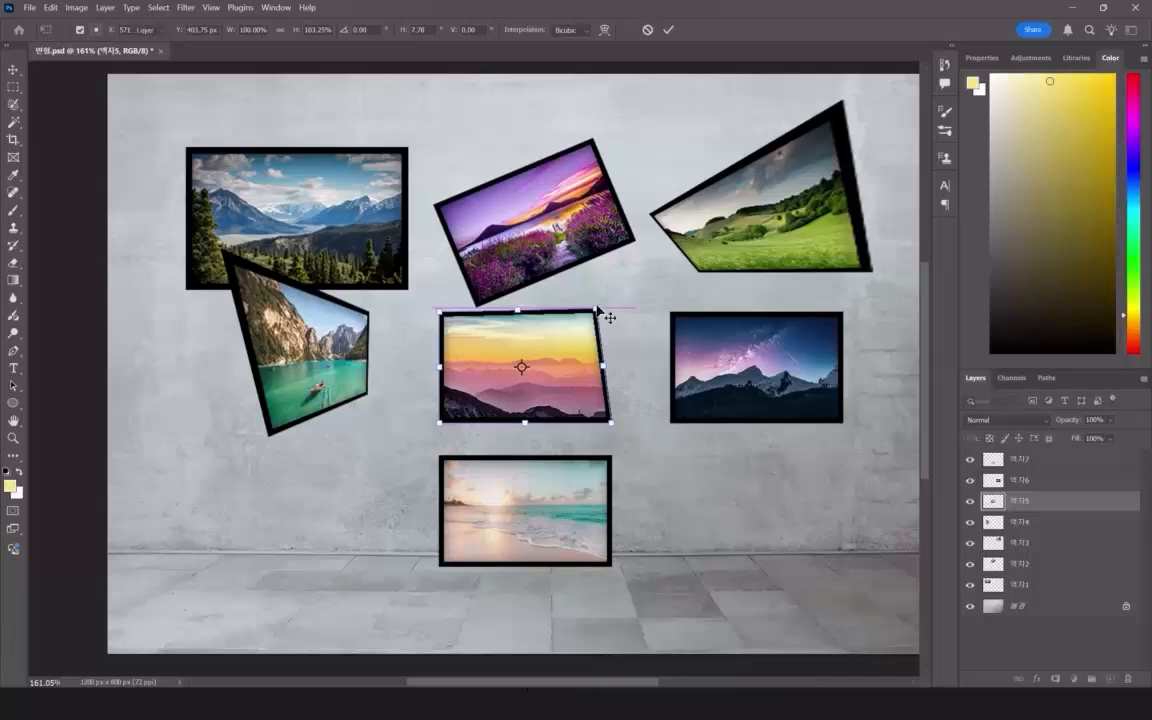
key(Escape)
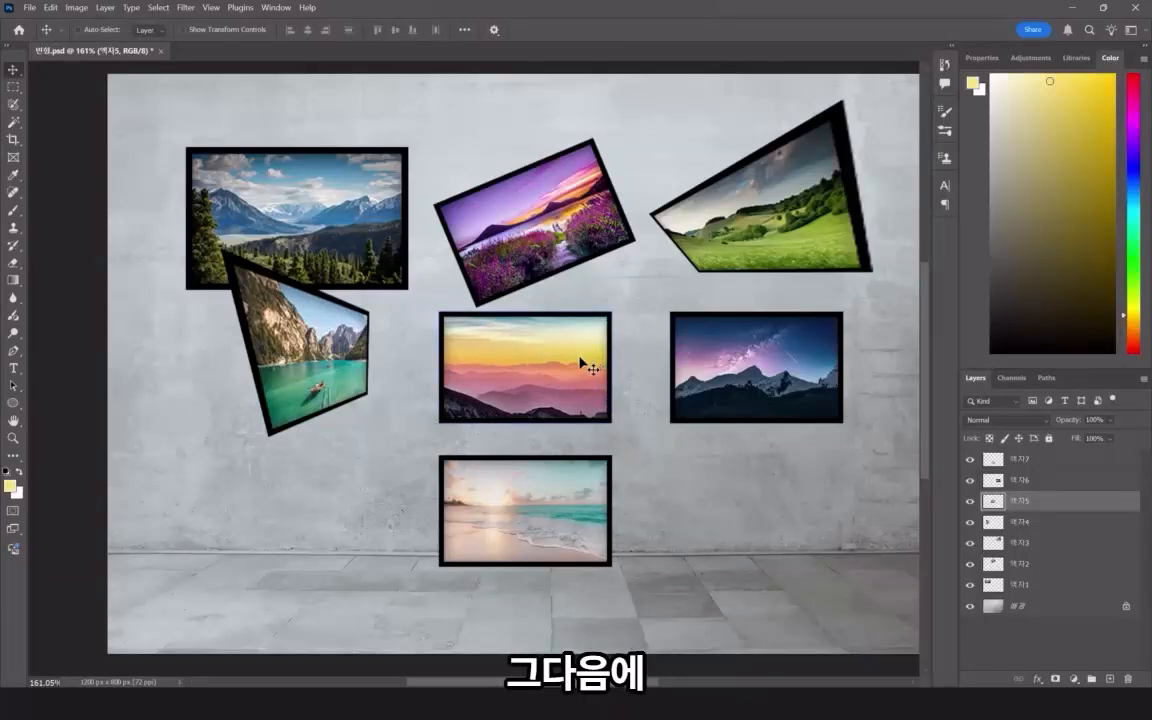
Apply a Perspective transform to the 액자5 pink sunset frame, widening its top edge symmetrically to about 121%.
key(ctrl)
key(ctrl+t)
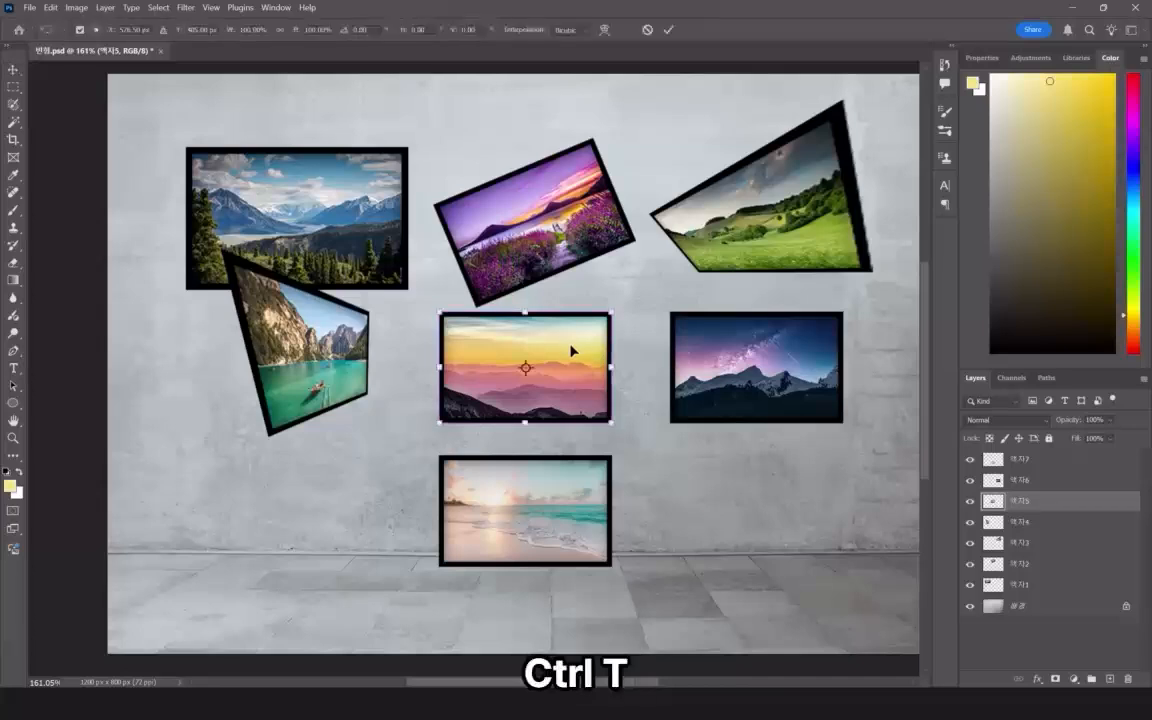
right_click(573, 356)
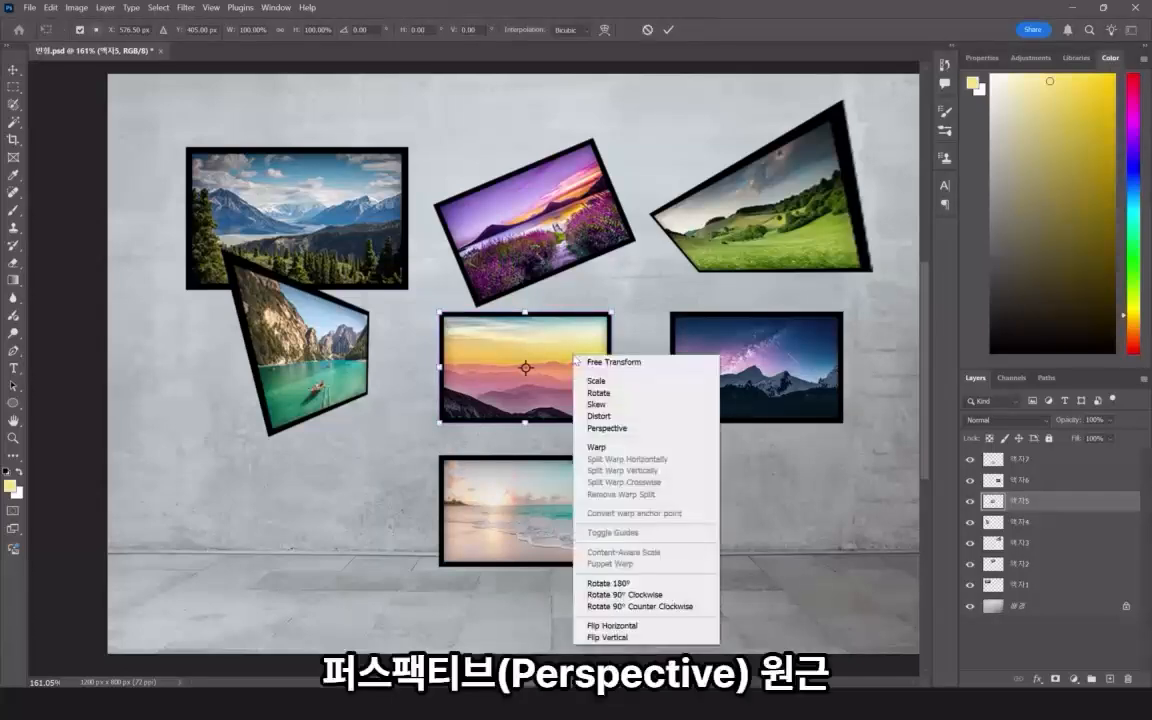
click(598, 430)
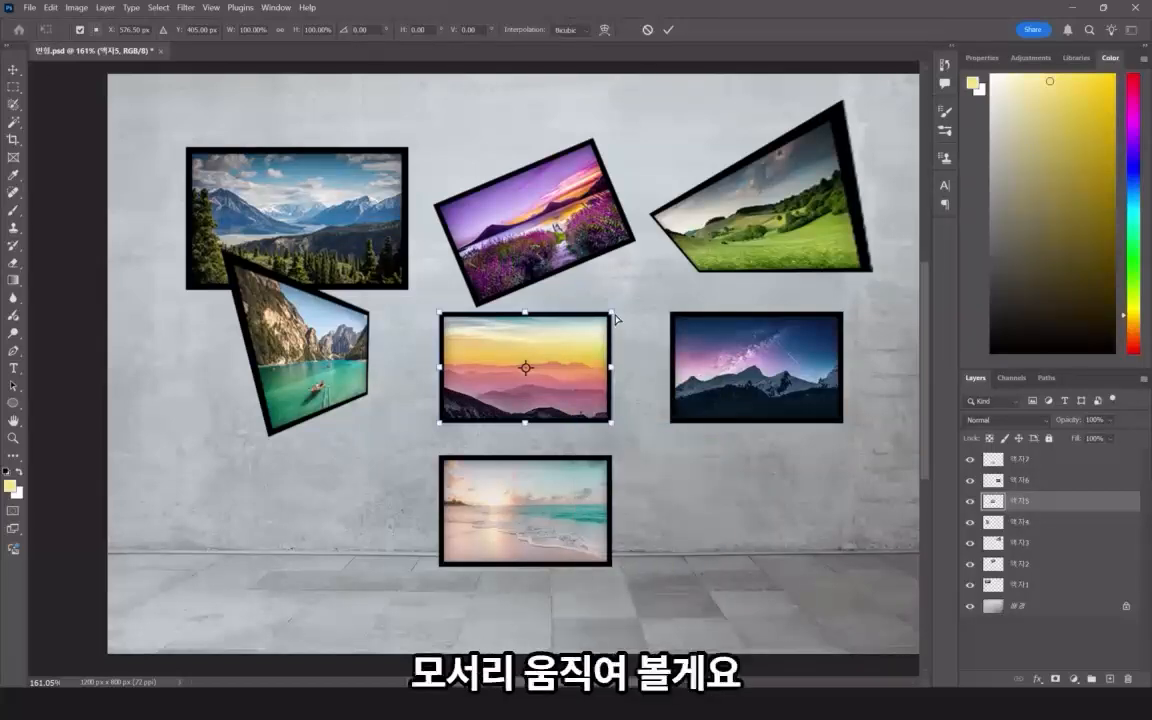
drag(612, 316, 642, 313)
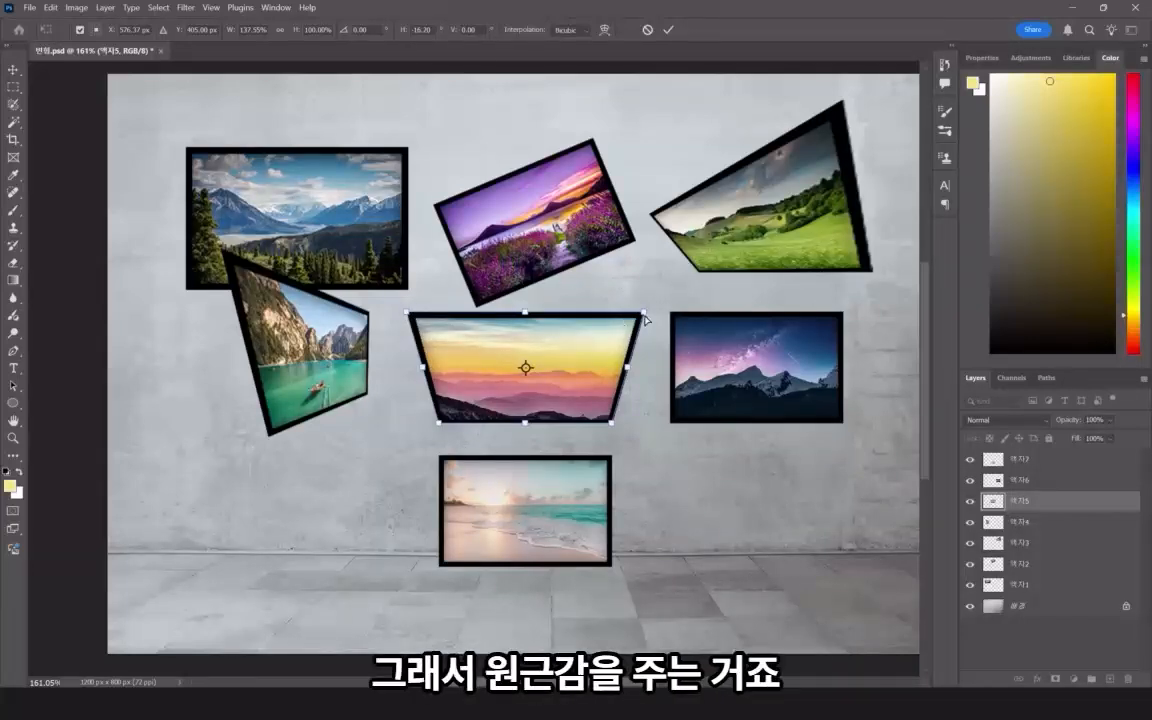
mouse_move(642, 313)
mouse_down()
mouse_move(508, 320)
mouse_move(650, 326)
mouse_move(672, 313)
mouse_move(651, 329)
mouse_move(625, 318)
mouse_move(617, 273)
mouse_move(612, 312)
mouse_move(637, 322)
mouse_move(626, 314)
mouse_up()
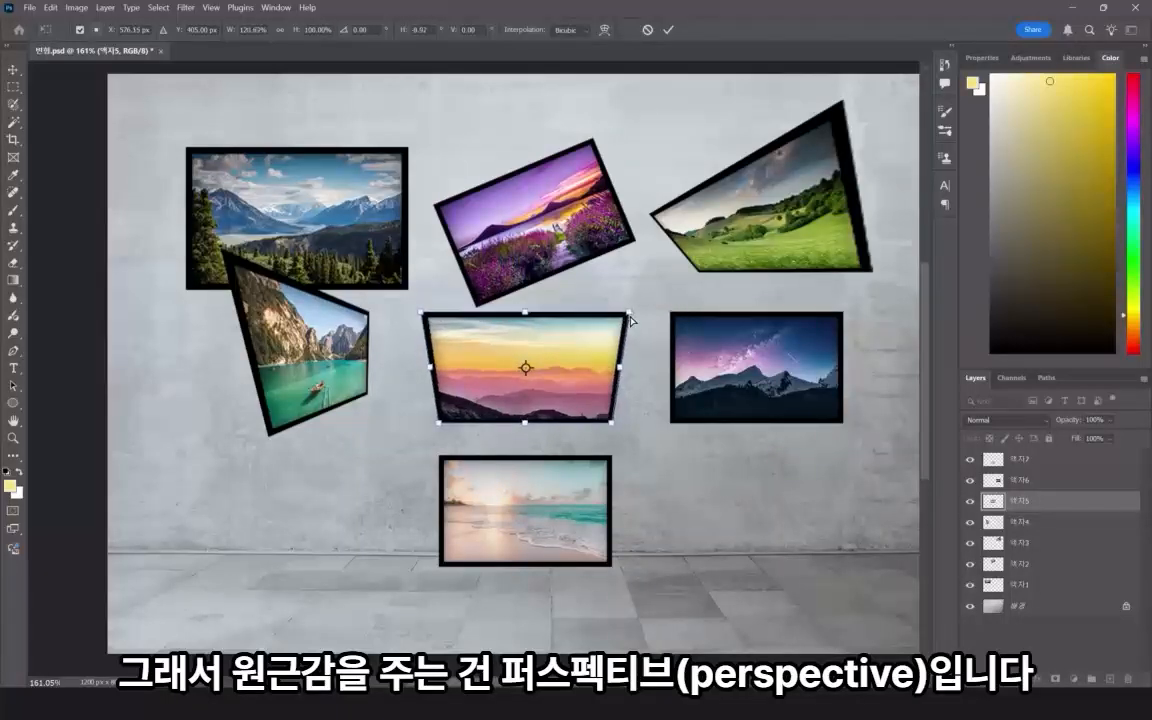
key(Return)
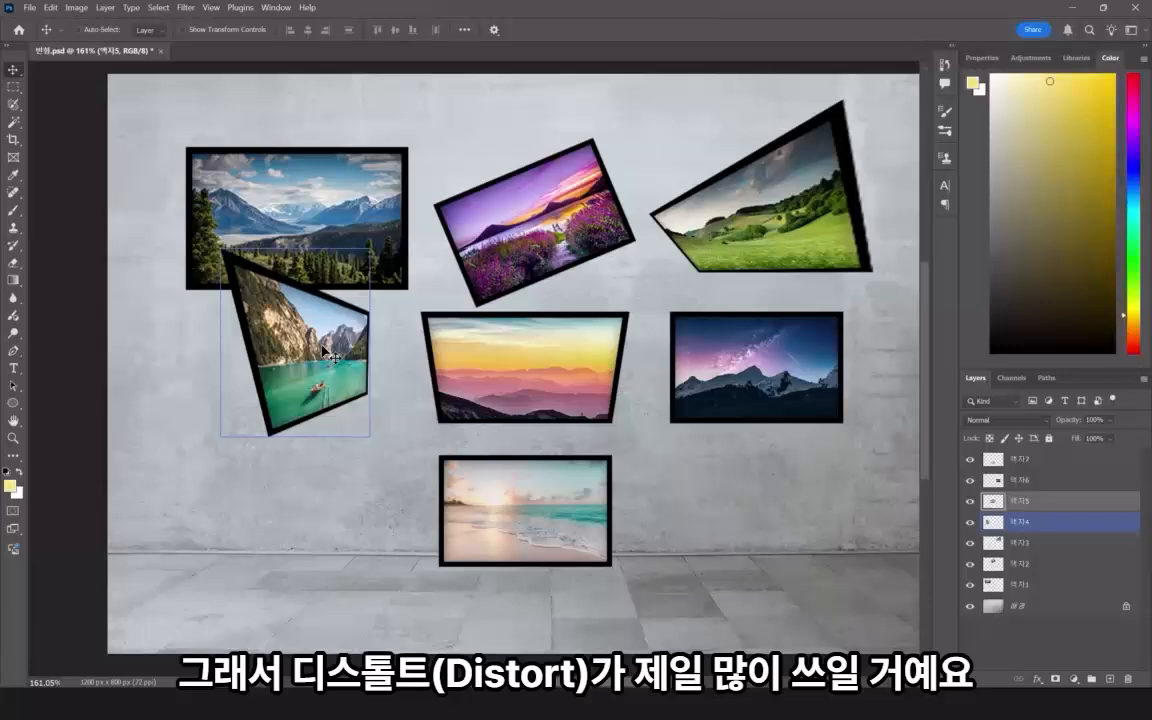
Warp the 액자6 night-sky frame so its top edge rises at the left and dips at the right, and curve its bottom edge into a wave.
key(ctrl)
click(798, 354)
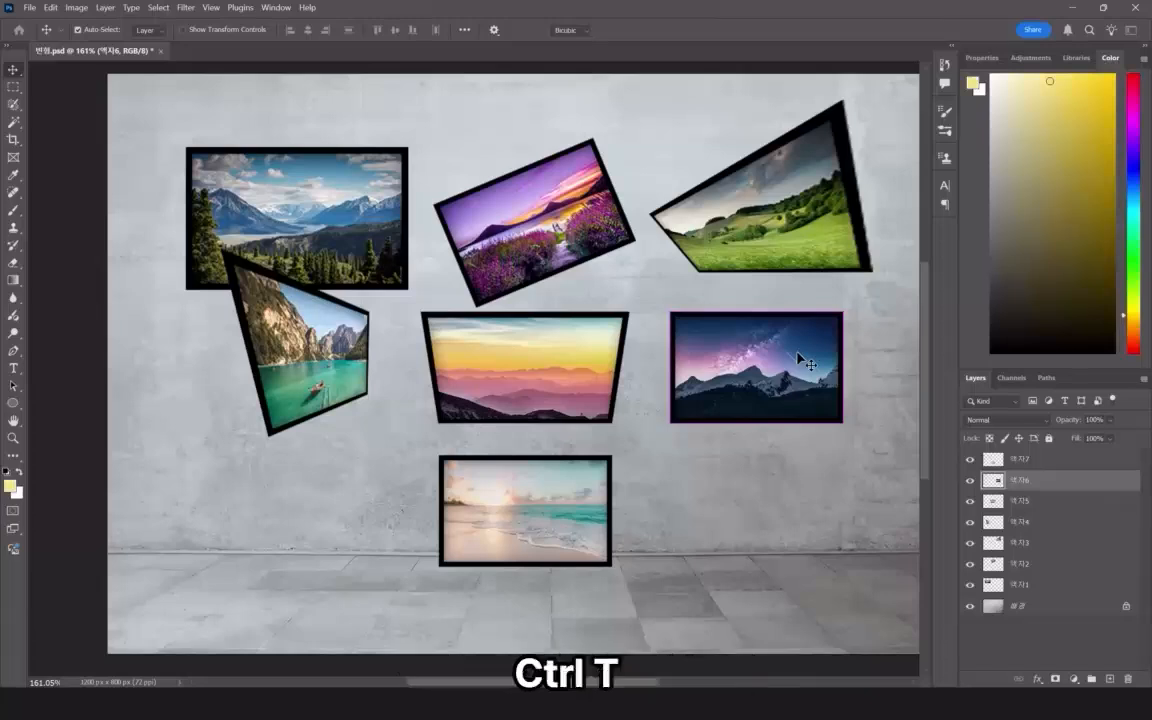
key(ctrl+t)
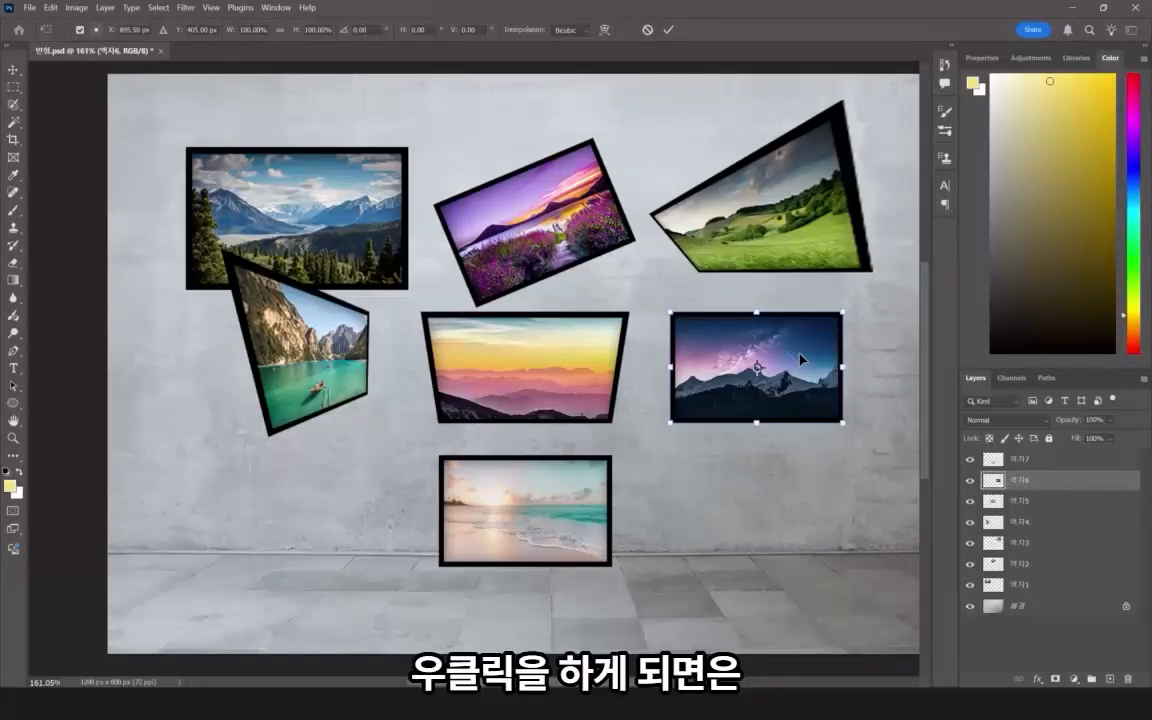
right_click(802, 358)
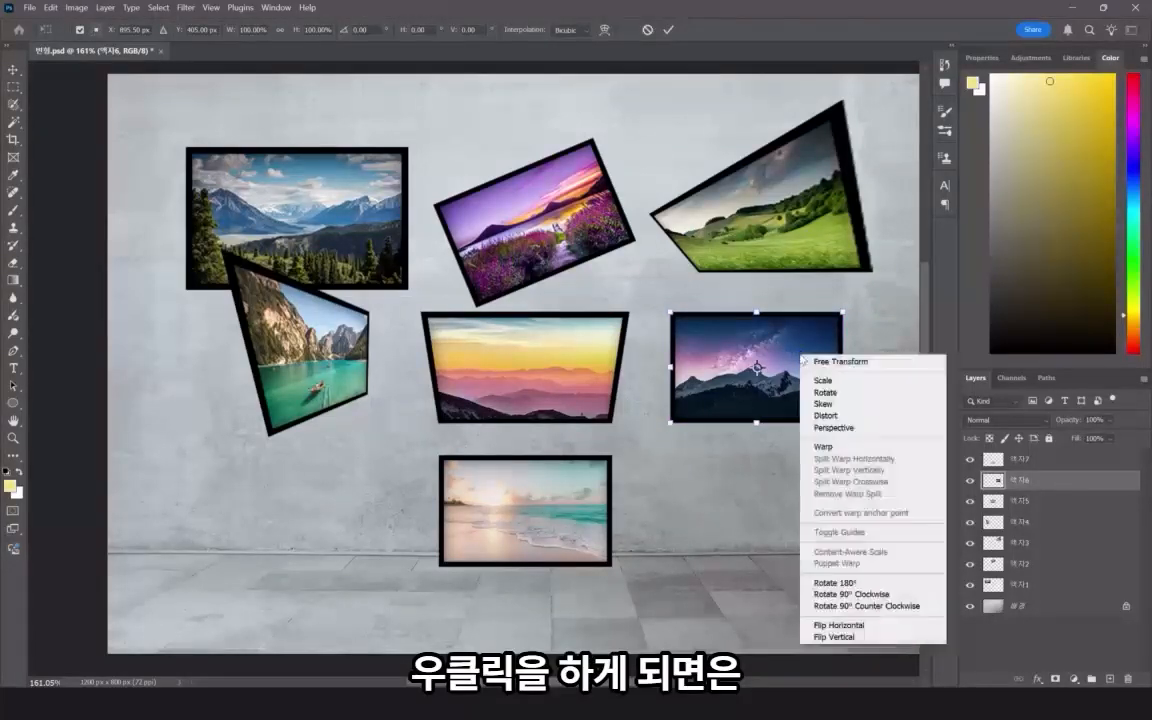
click(838, 450)
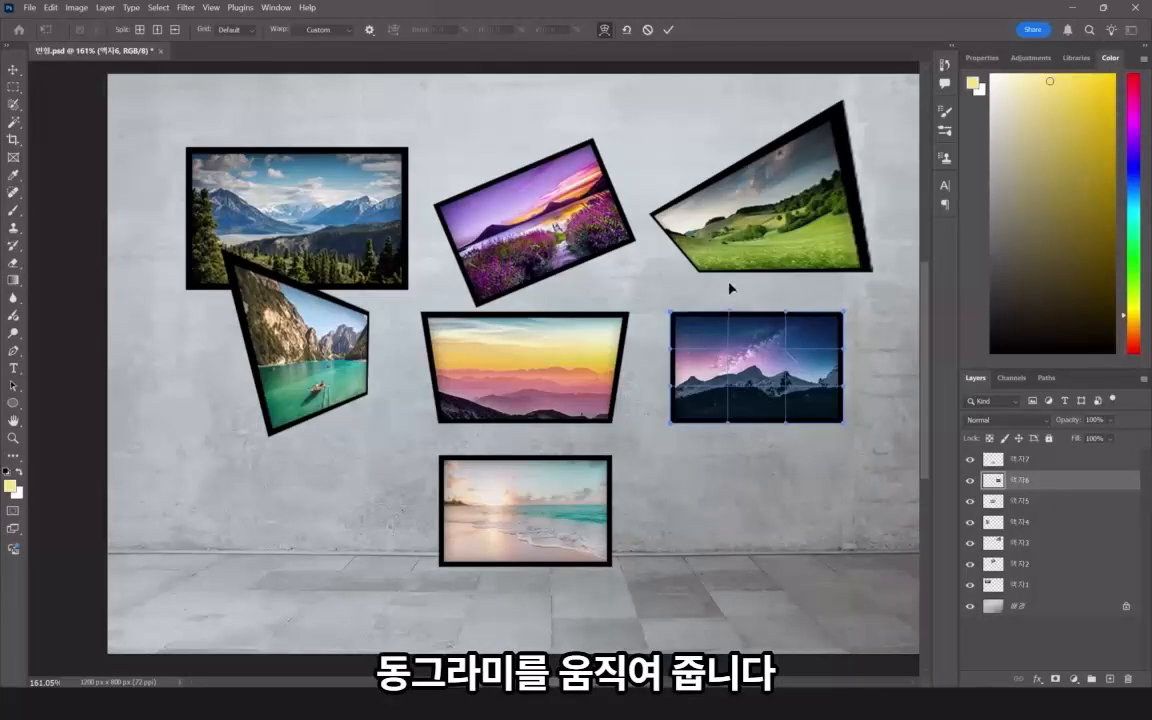
drag(728, 311, 728, 279)
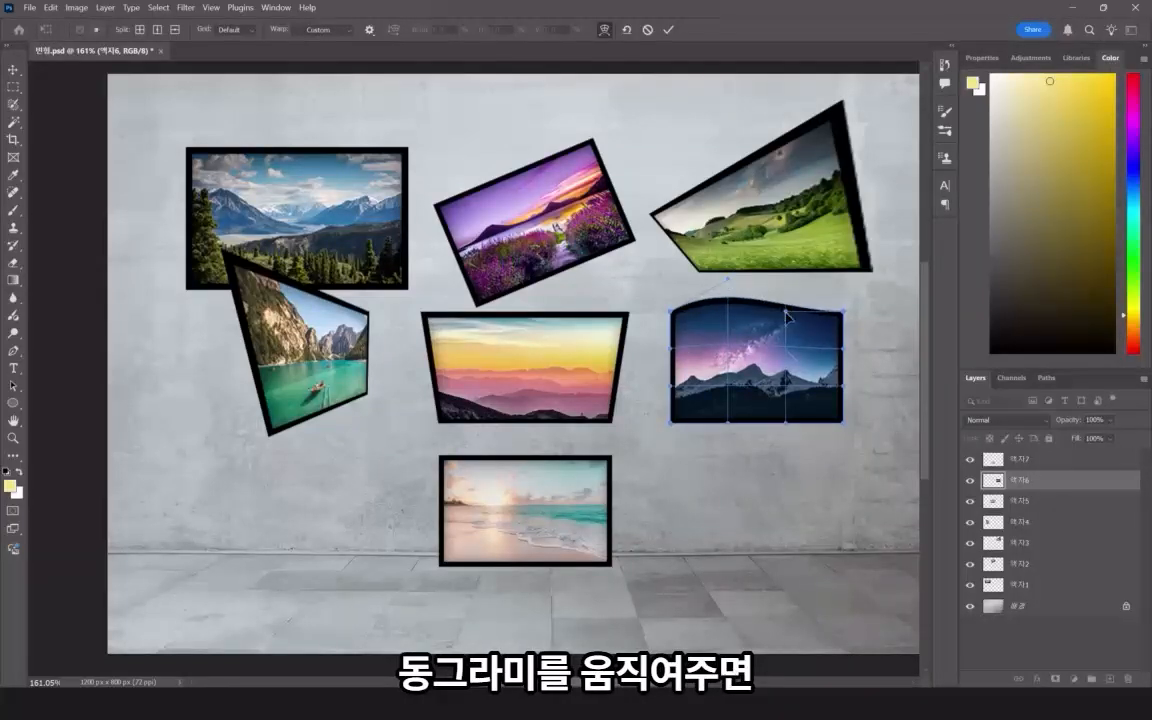
drag(786, 316, 779, 346)
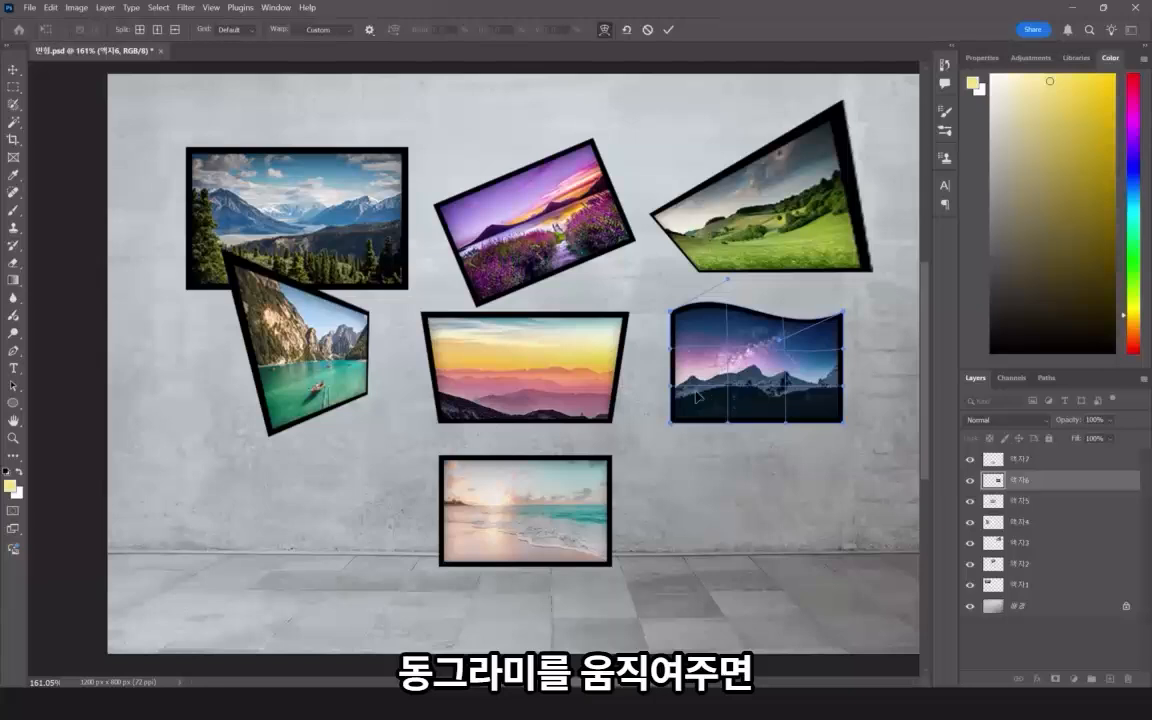
drag(729, 427, 766, 413)
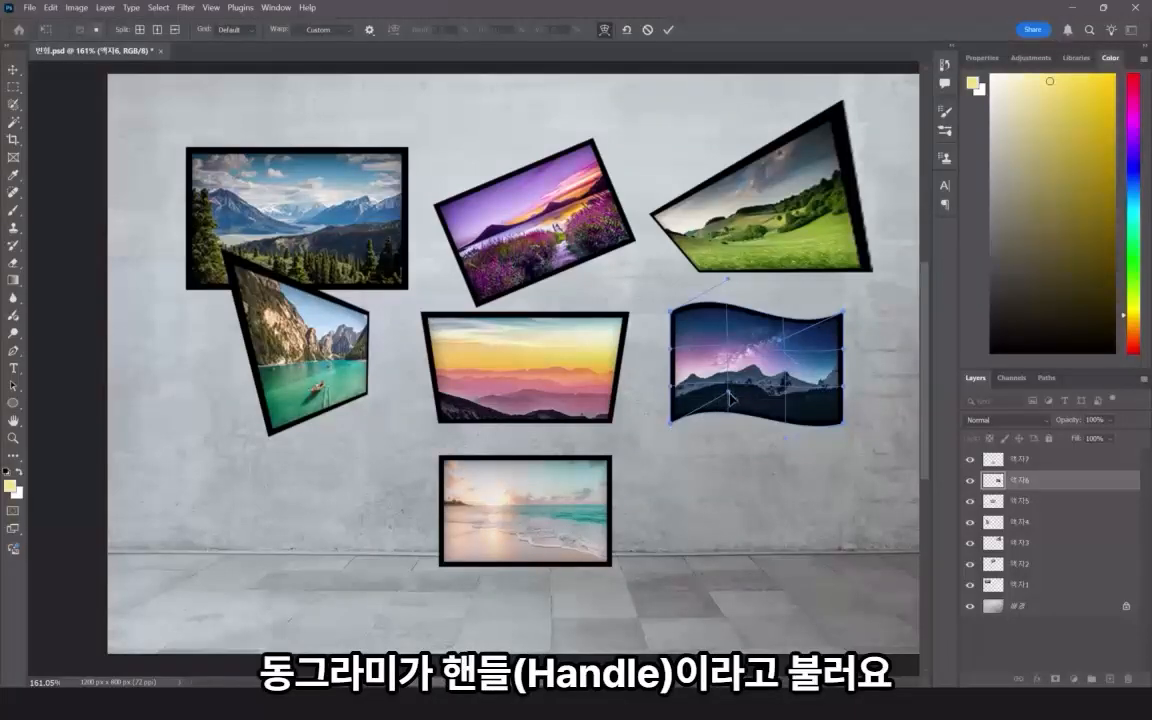
Try different curve depths on the bottom edge of the 액자6 frame by raising and lowering its lower-left warp handle.
mouse_move(726, 388)
mouse_down()
mouse_move(690, 416)
mouse_move(702, 438)
mouse_move(718, 394)
mouse_move(710, 385)
mouse_move(705, 398)
mouse_move(726, 380)
mouse_up()
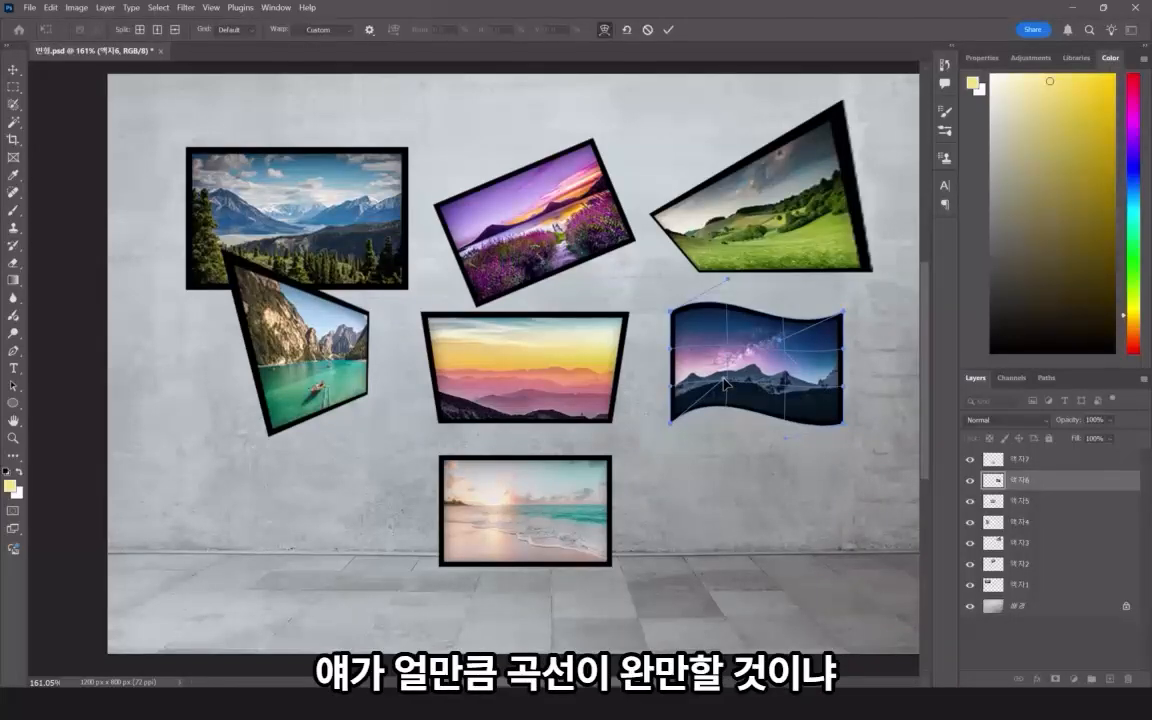
drag(725, 381, 706, 335)
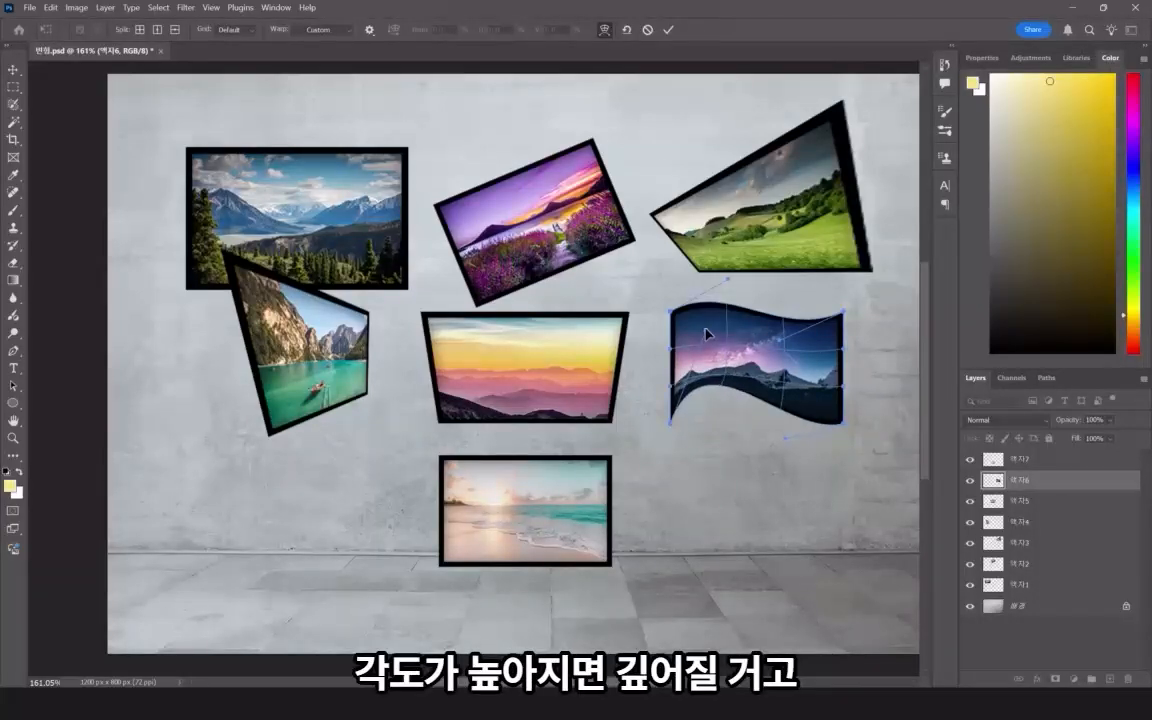
mouse_move(706, 335)
mouse_down()
mouse_move(742, 241)
mouse_move(675, 415)
mouse_move(712, 470)
mouse_move(698, 494)
mouse_up()
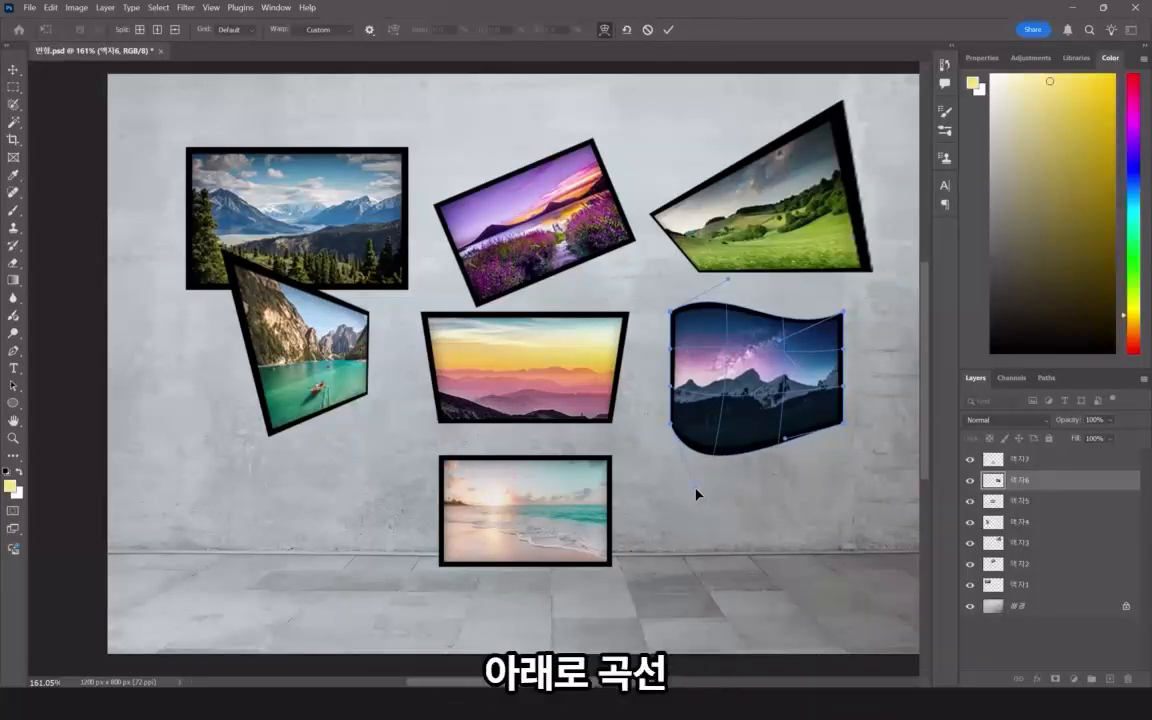
drag(697, 494, 705, 375)
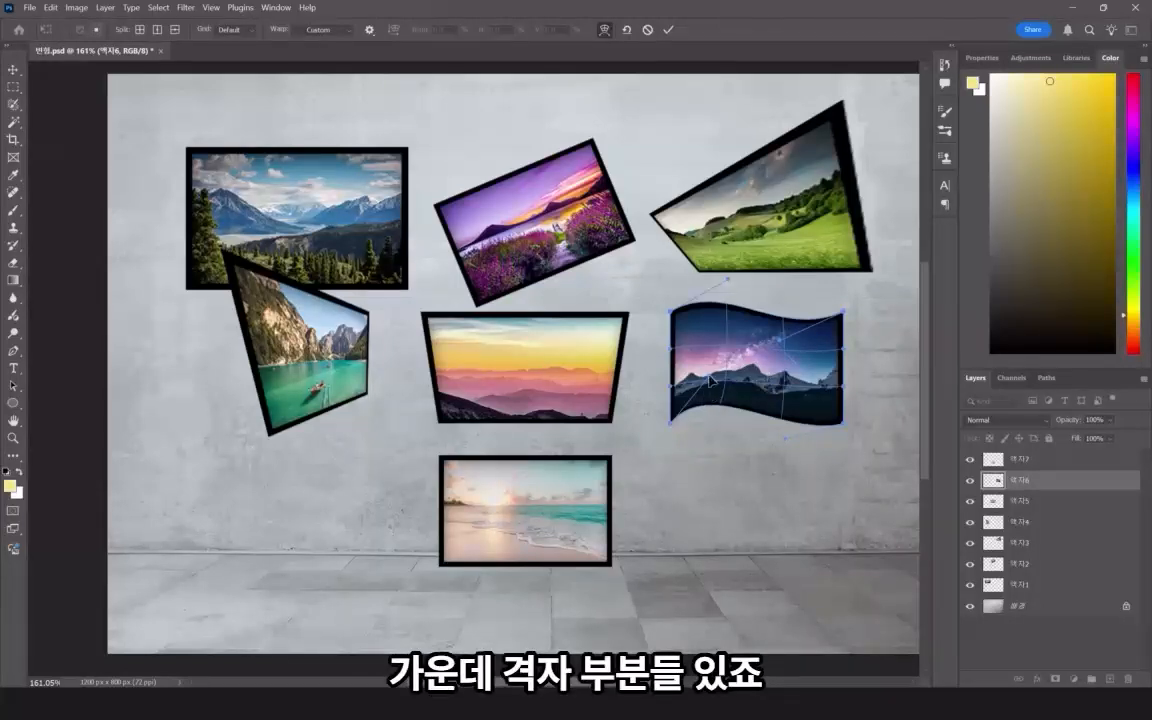
Warp the 액자6 frame into a convex shape by bowing its top and bottom edges and pushing the inner grid outward, and apply the transform.
drag(709, 380, 712, 450)
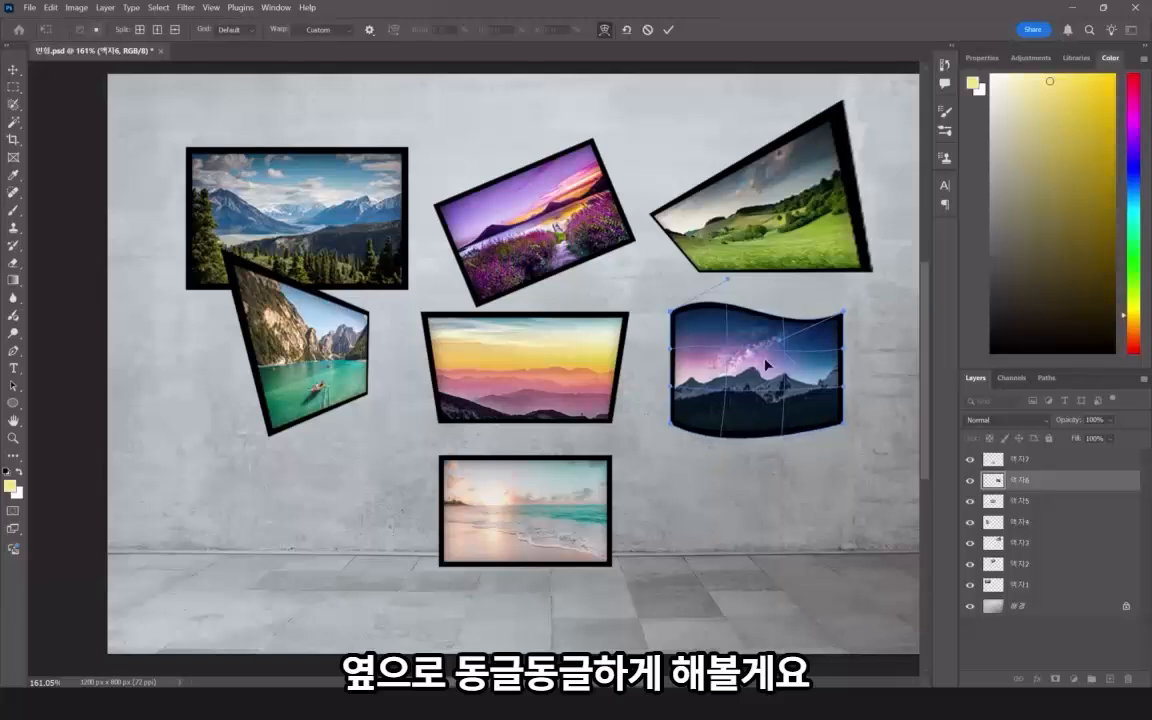
drag(779, 301, 786, 280)
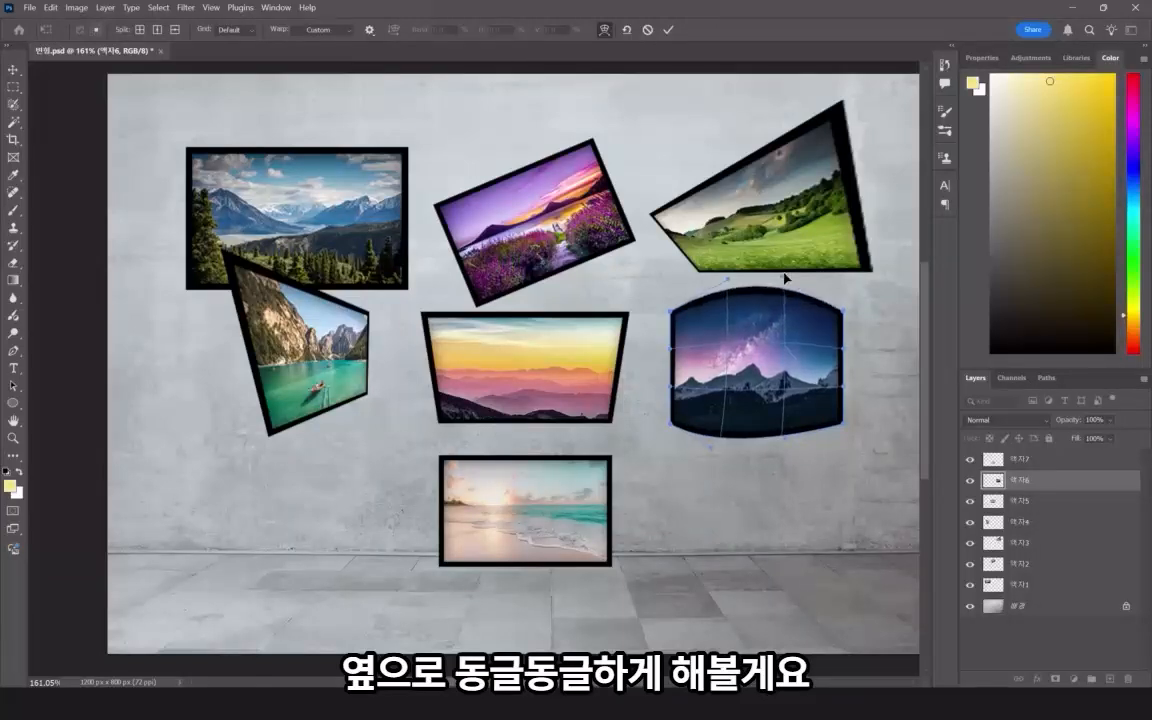
drag(785, 440, 794, 455)
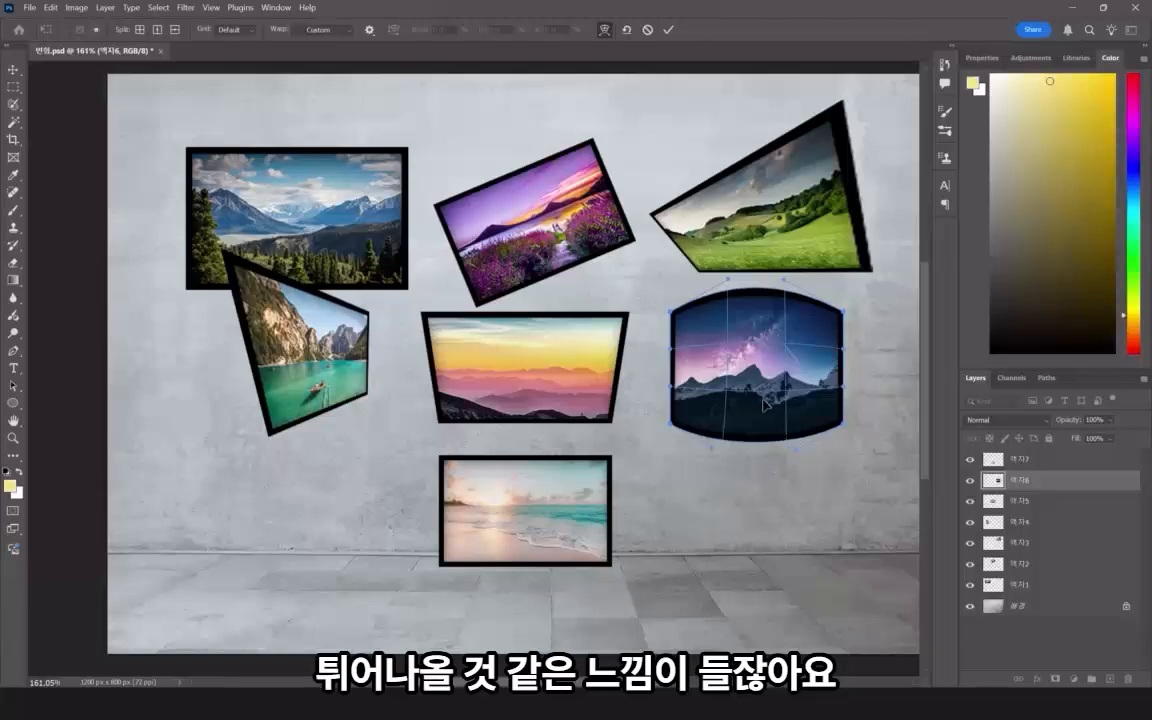
drag(756, 382, 645, 330)
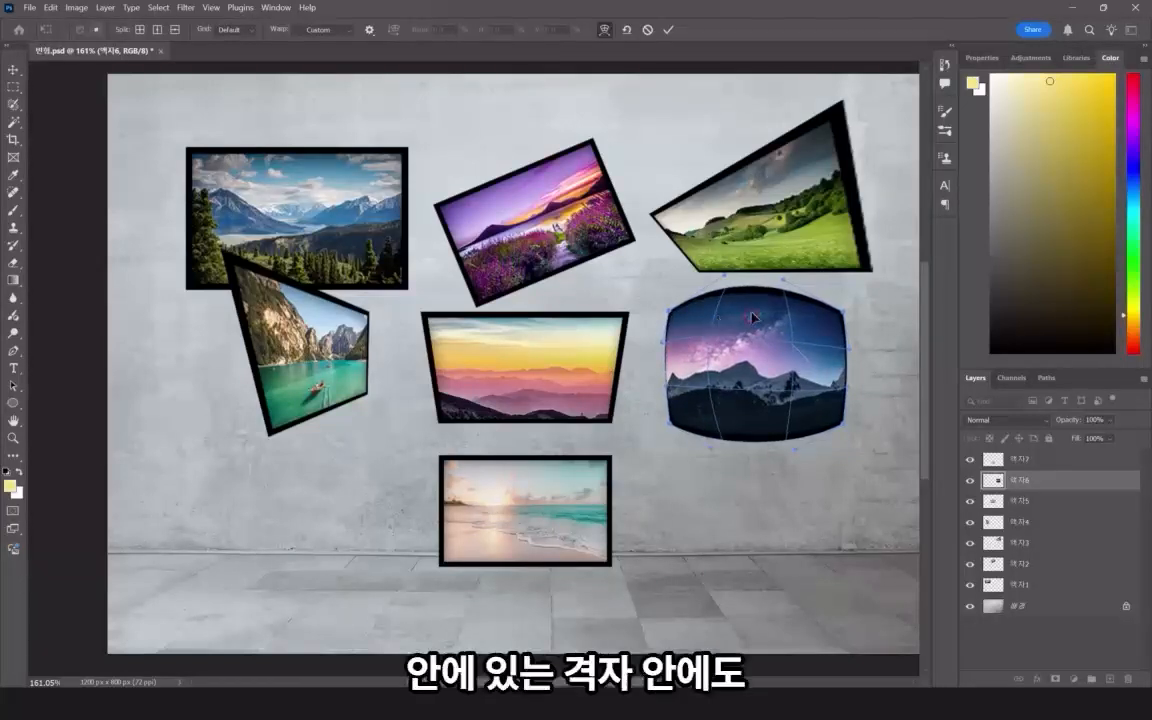
drag(680, 284, 699, 320)
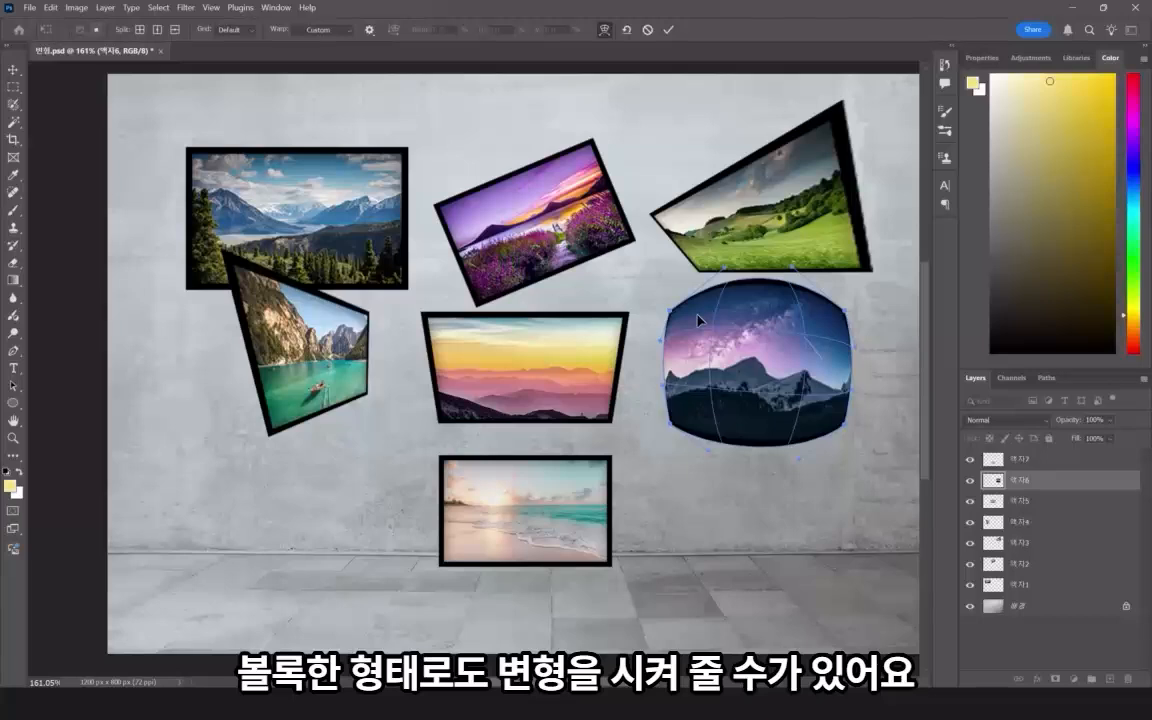
key(Return)
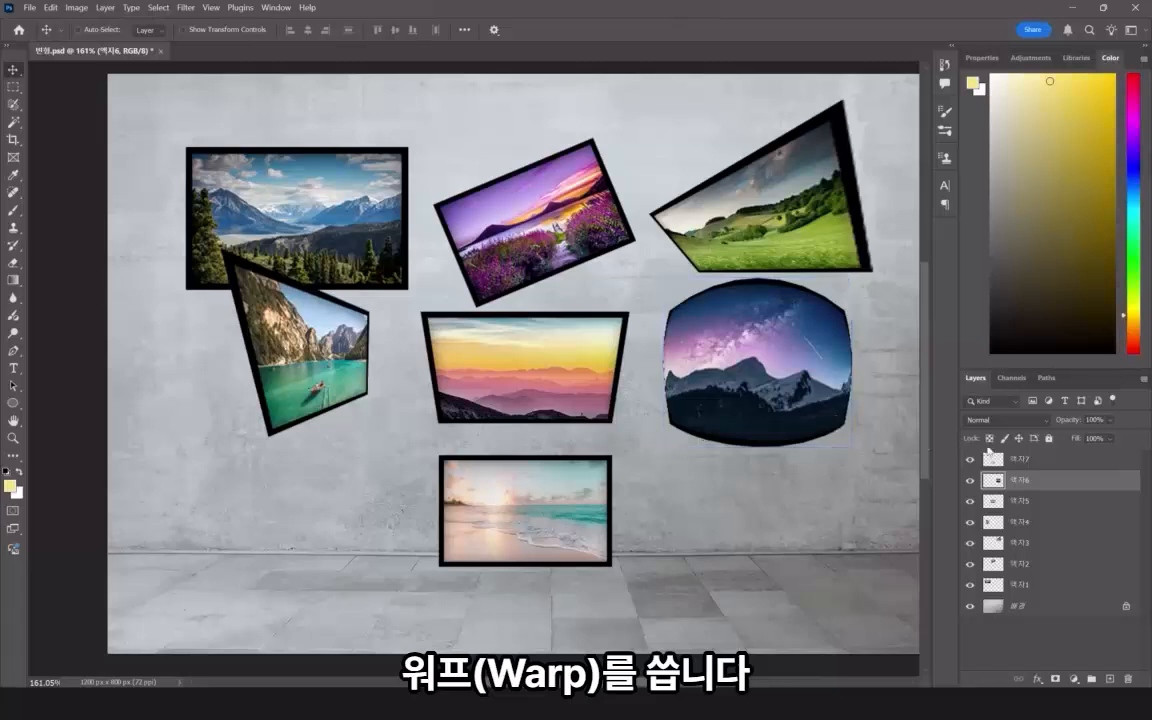
Free Transform the 액자7 beach frame by rotating it 180°, 90° clockwise and 90° counterclockwise in turn.
click(1028, 461)
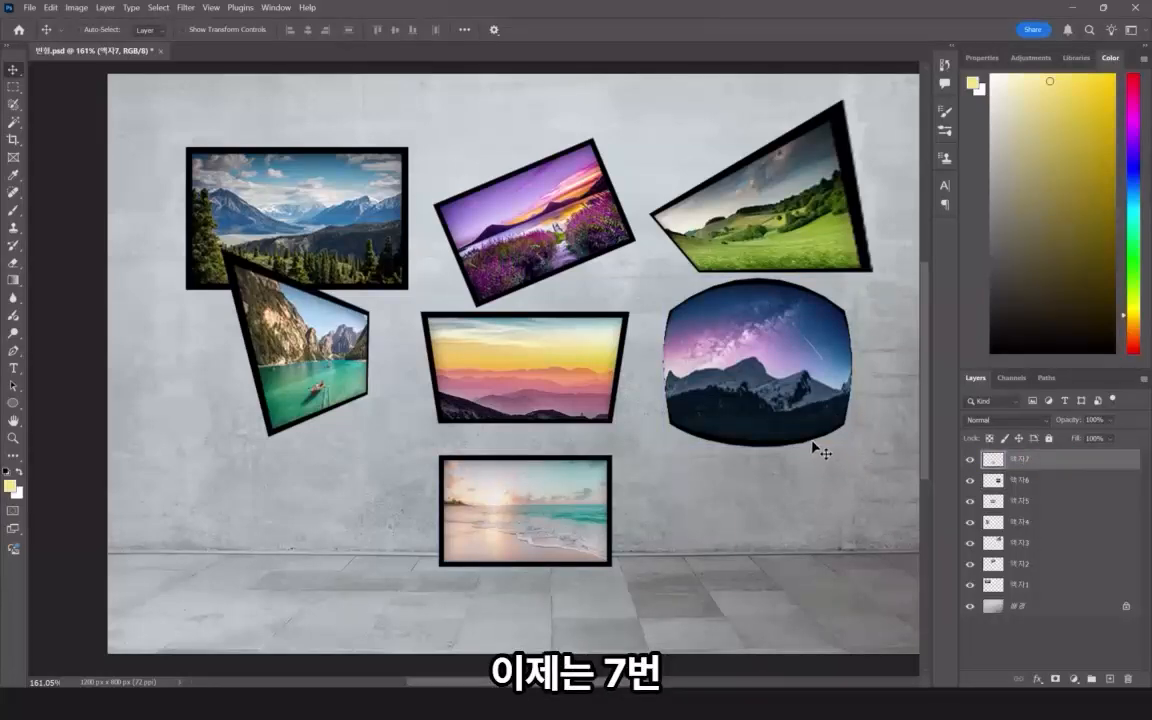
key(ctrl+t)
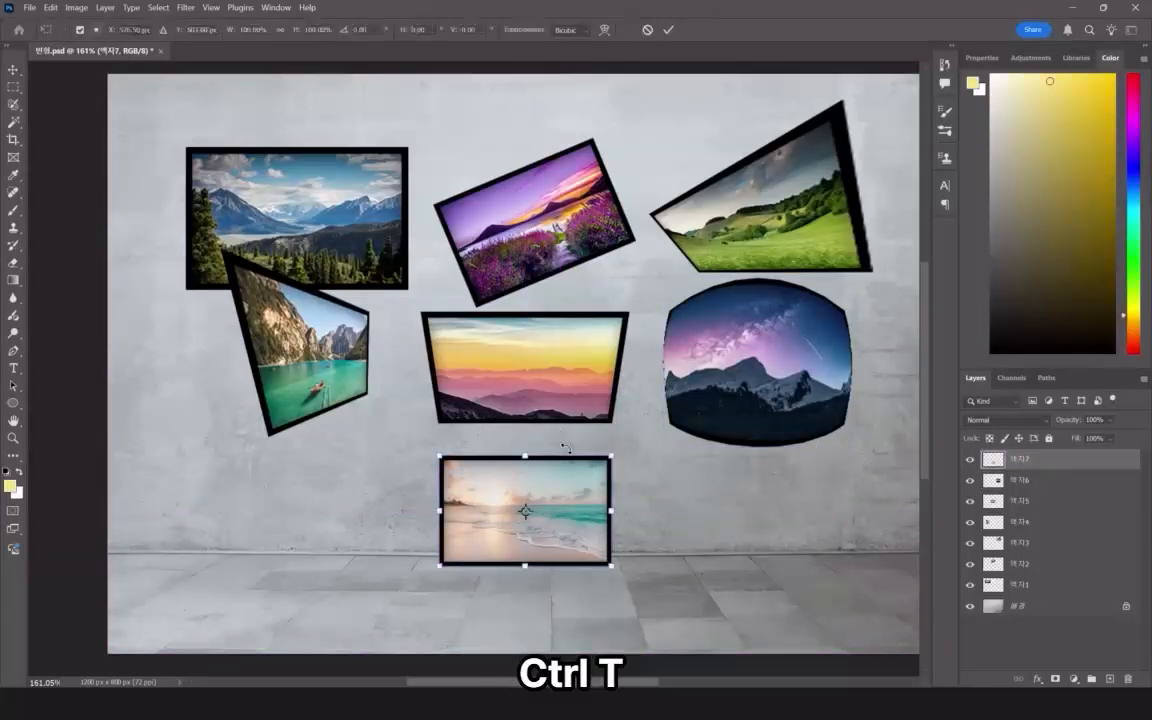
right_click(567, 484)
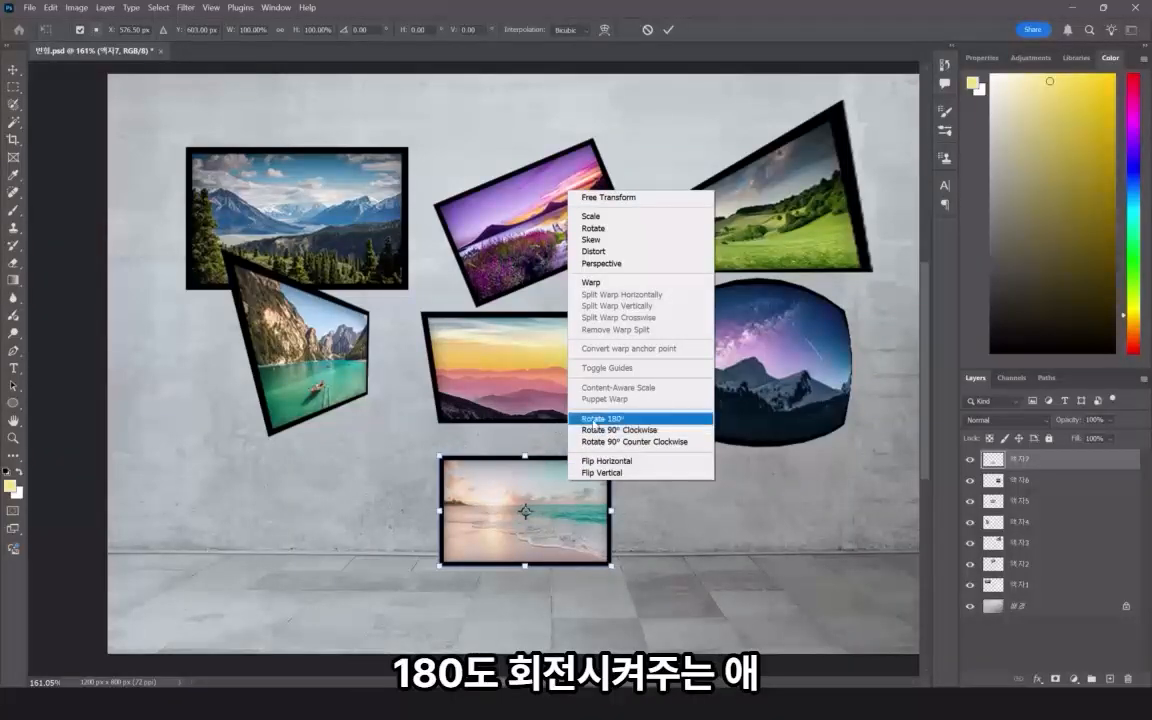
click(594, 420)
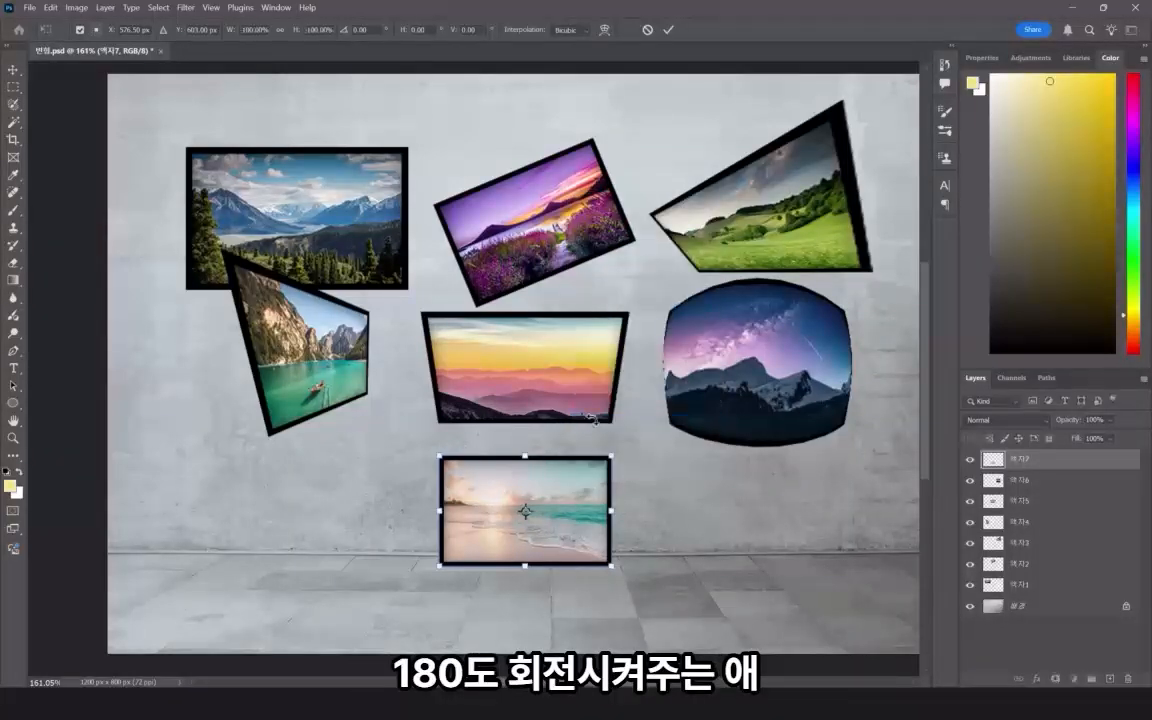
right_click(581, 492)
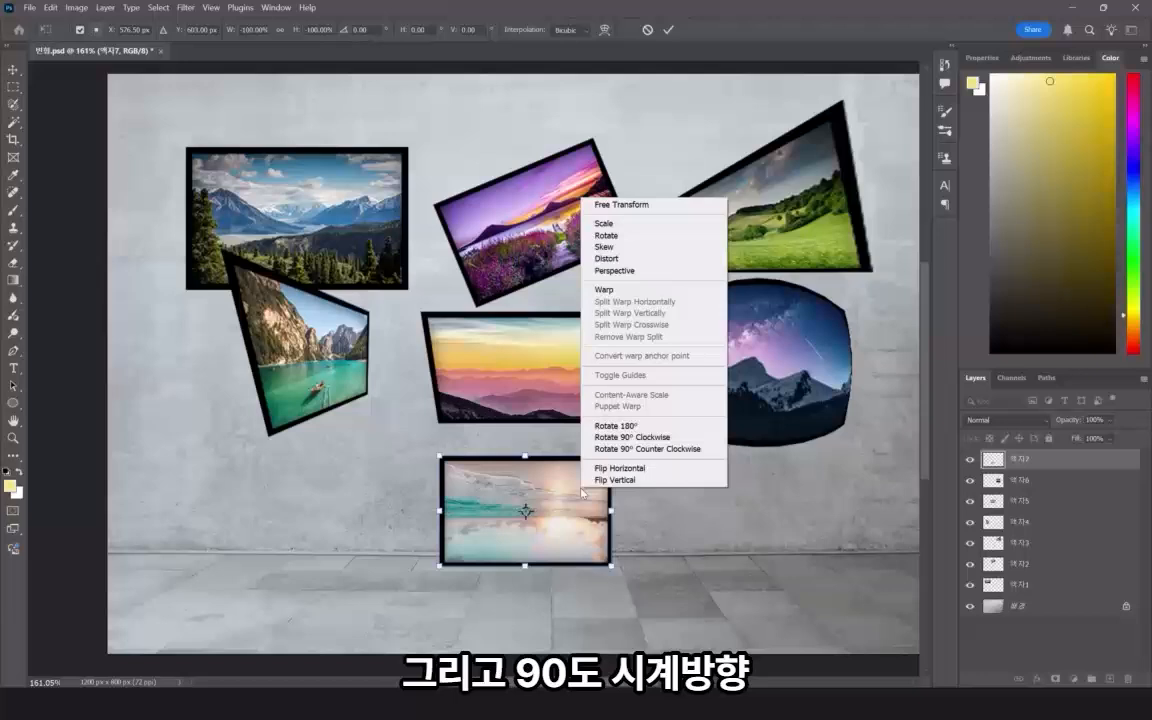
click(609, 437)
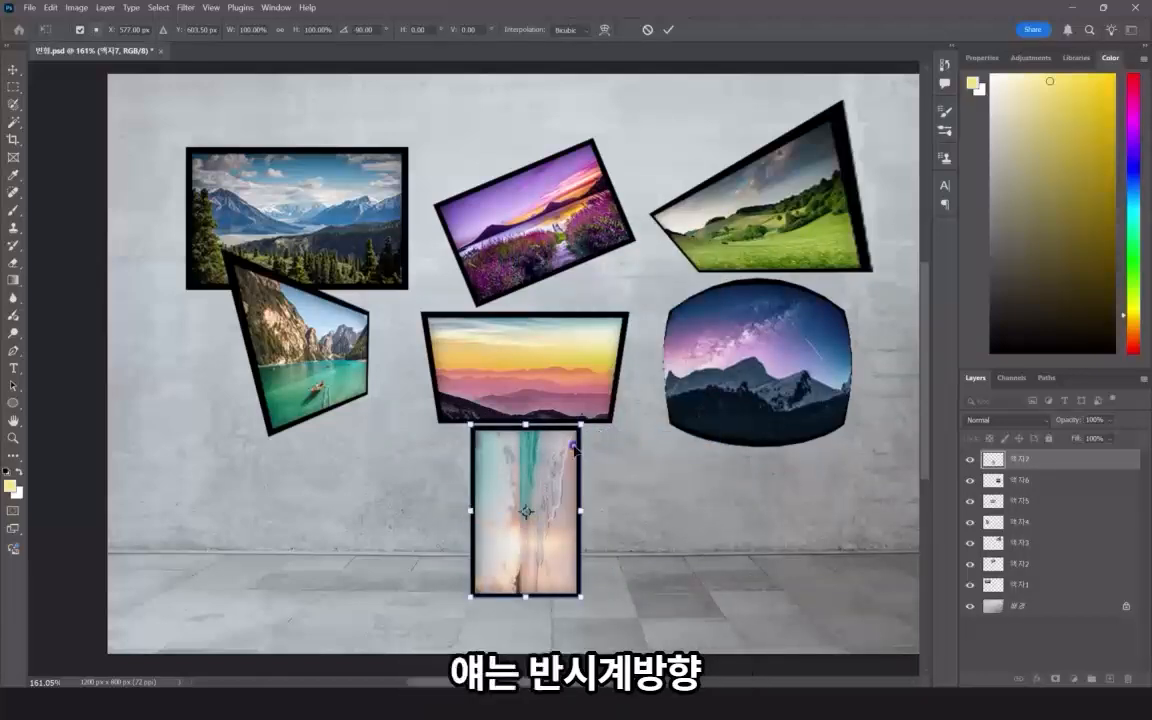
right_click(512, 405)
click(632, 406)
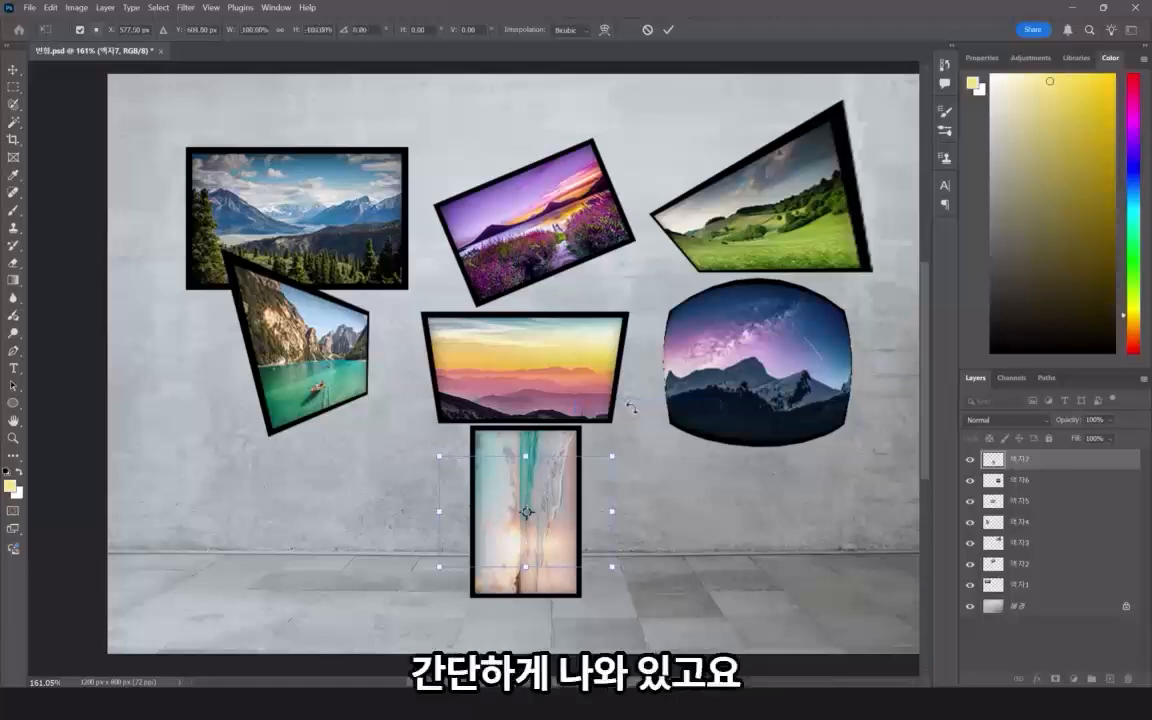
Flip the 액자7 beach frame horizontally and flip it back.
right_click(573, 478)
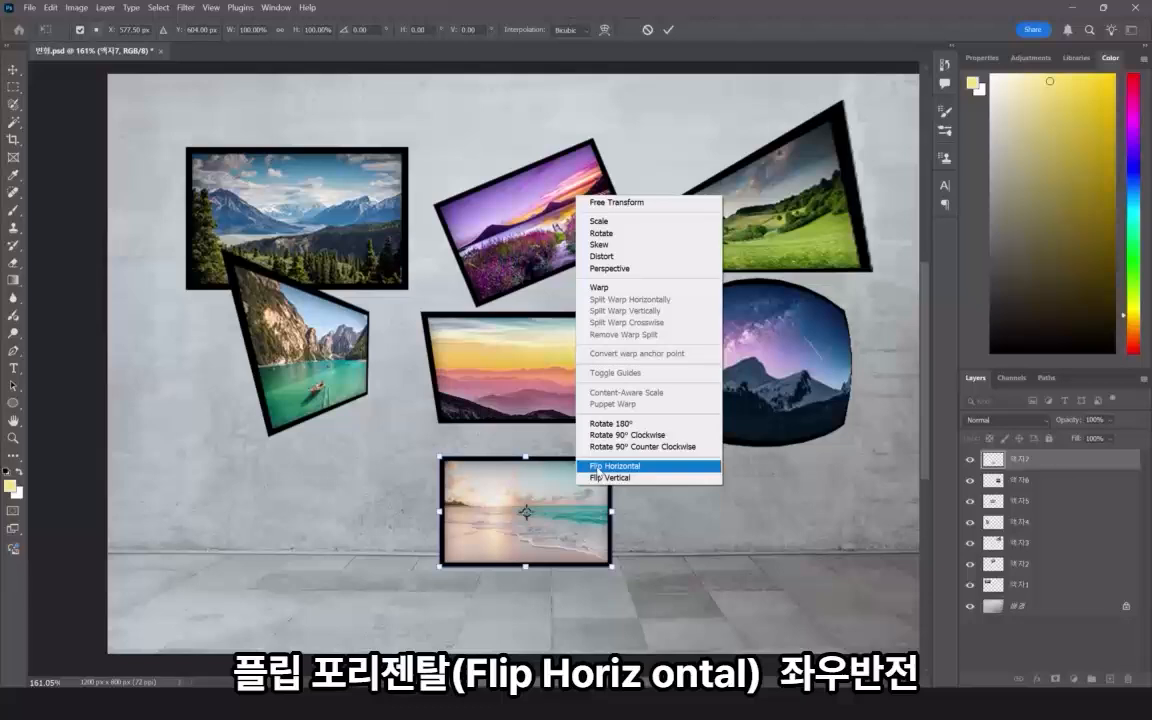
click(596, 466)
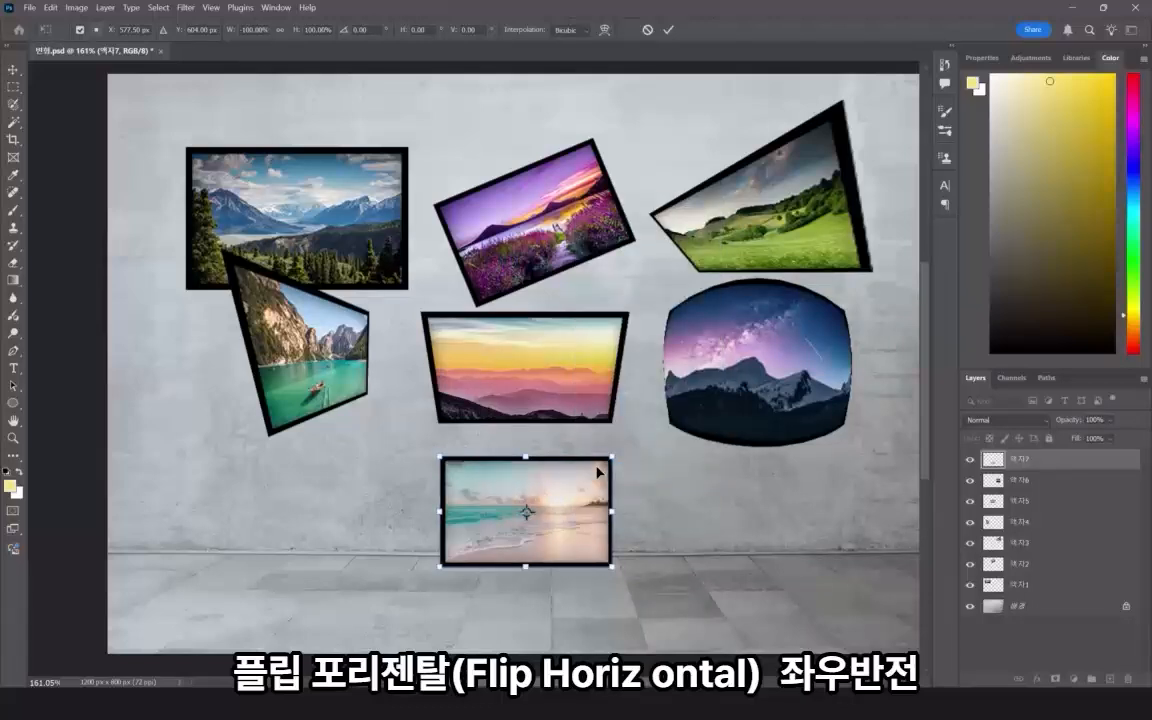
right_click(598, 470)
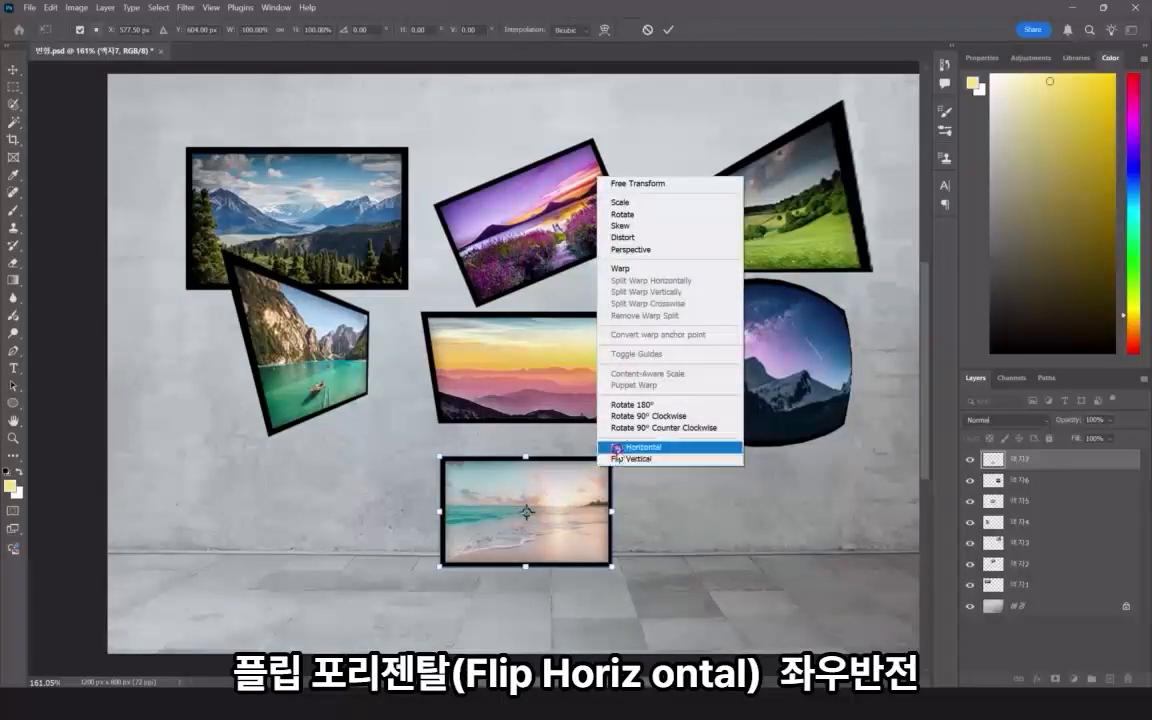
click(617, 445)
Flip the 액자7 beach frame vertically, flip it back, flip it vertically once more, and apply the transform.
right_click(592, 471)
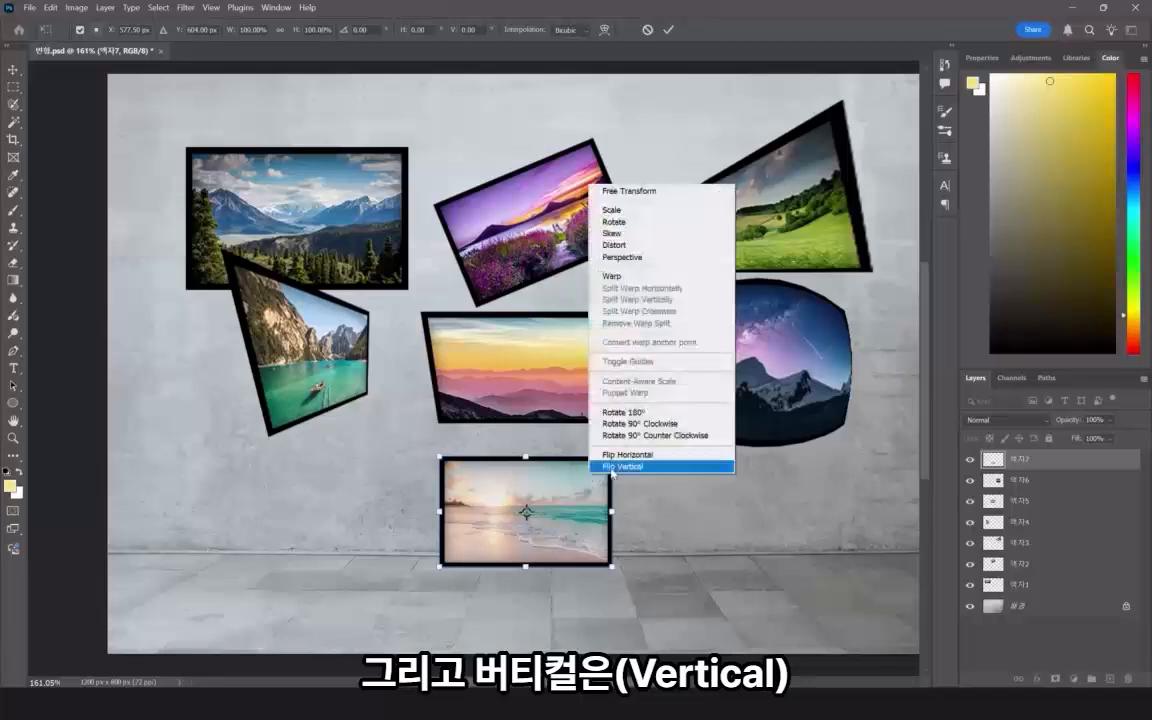
click(611, 467)
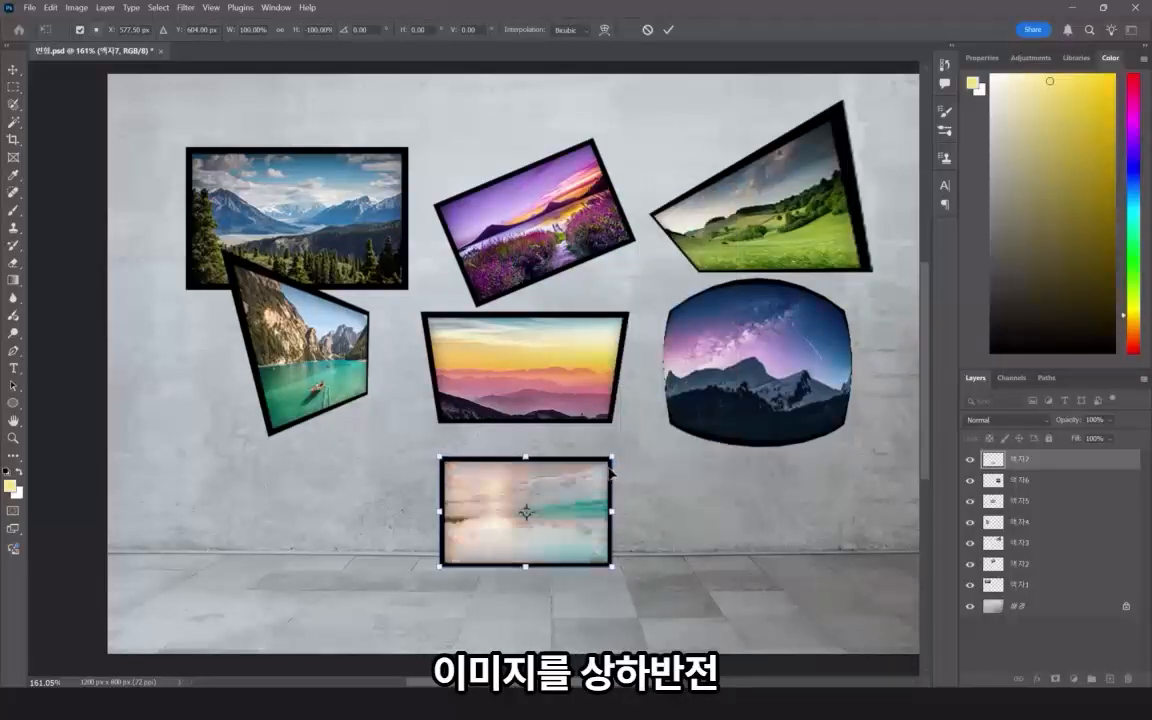
right_click(611, 467)
click(621, 461)
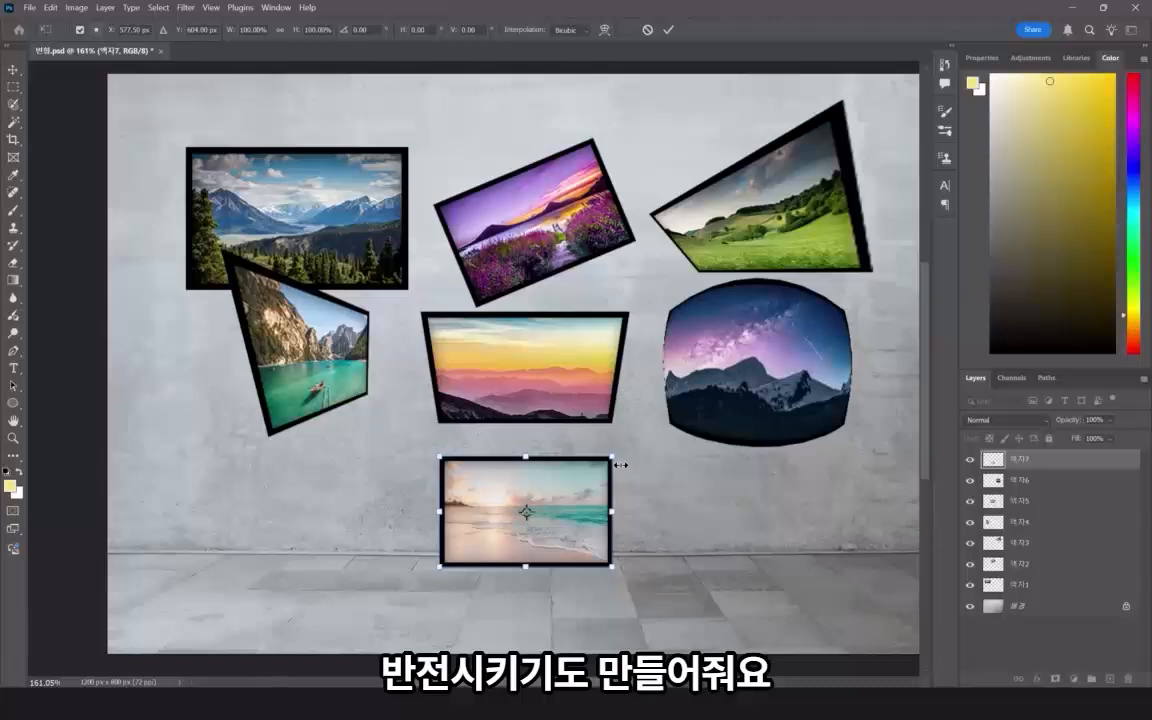
right_click(598, 477)
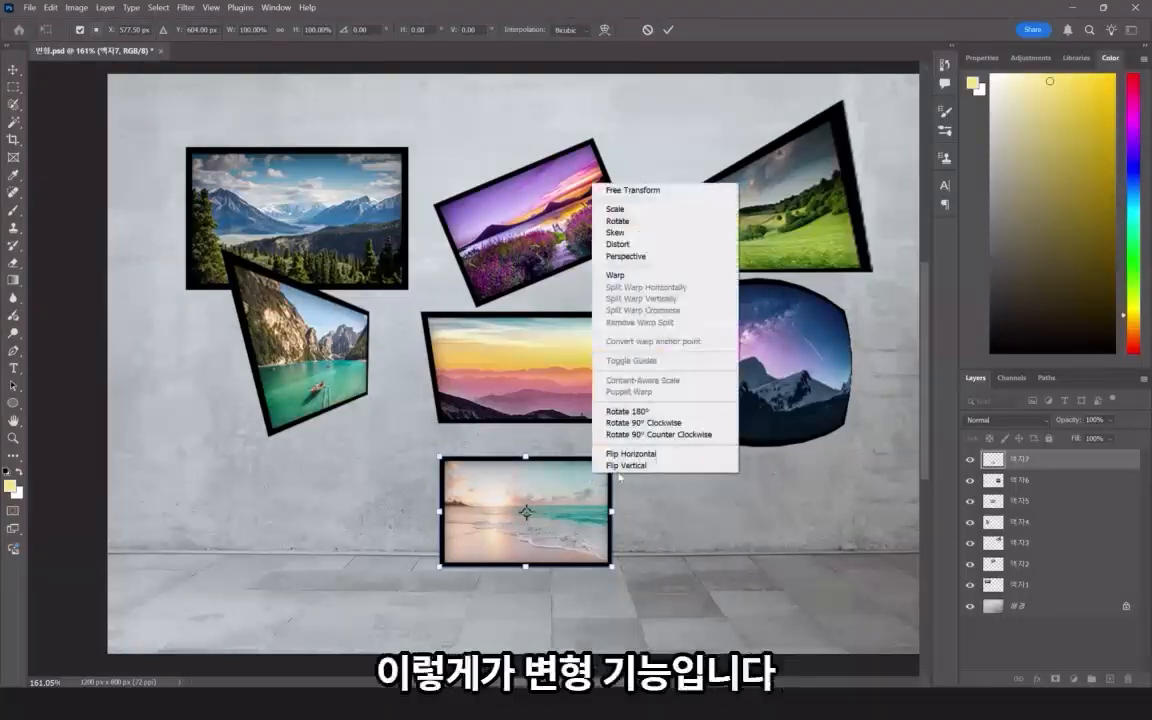
click(621, 465)
key(Return)
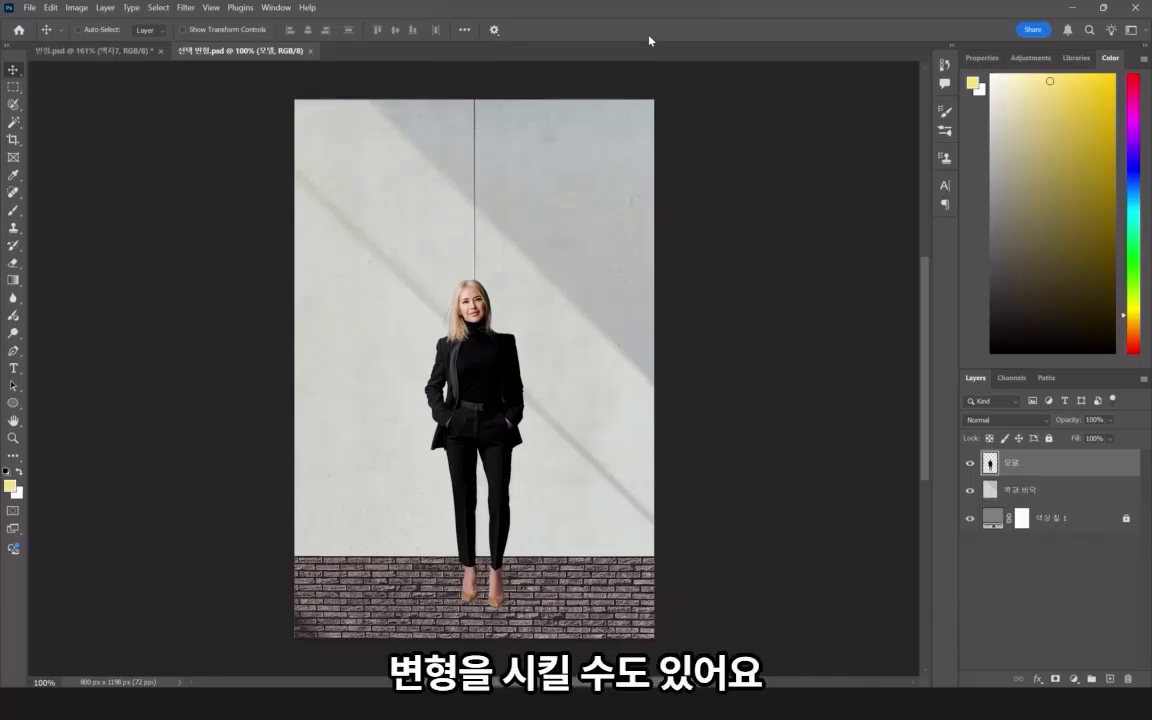
In 선택 변형.psd, select the 벽과 바닥 layer and the 모델 layer in turn to see what each contains.
ctrl+click(593, 417)
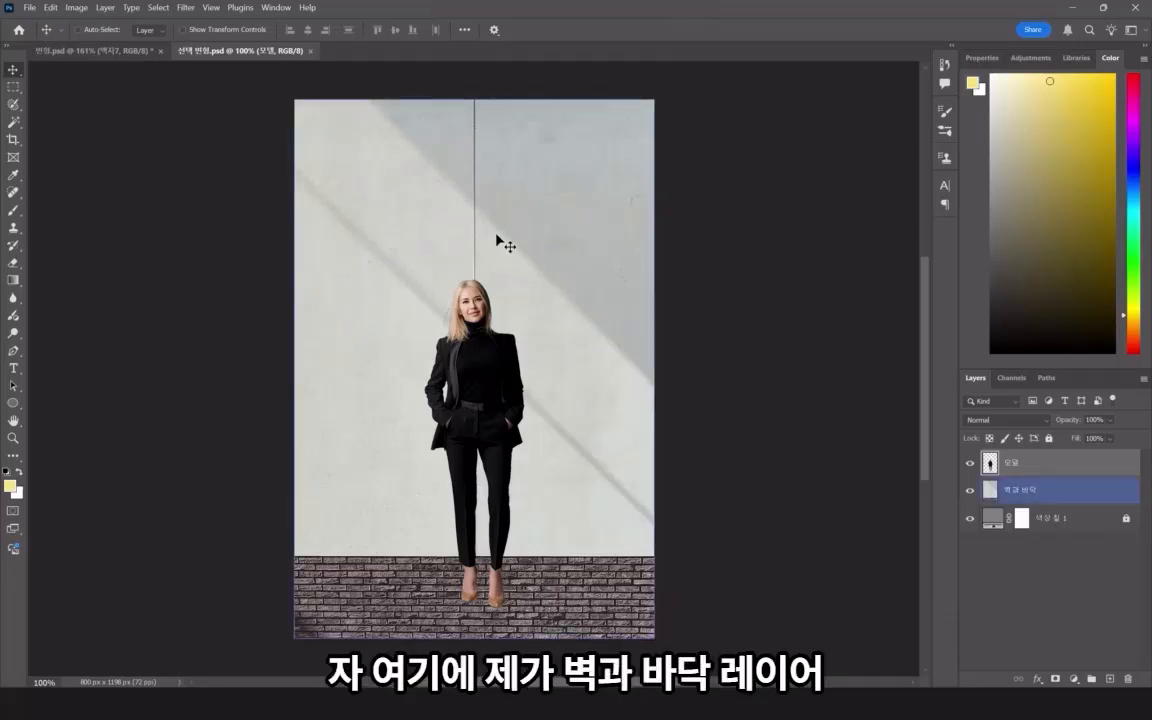
click(1024, 491)
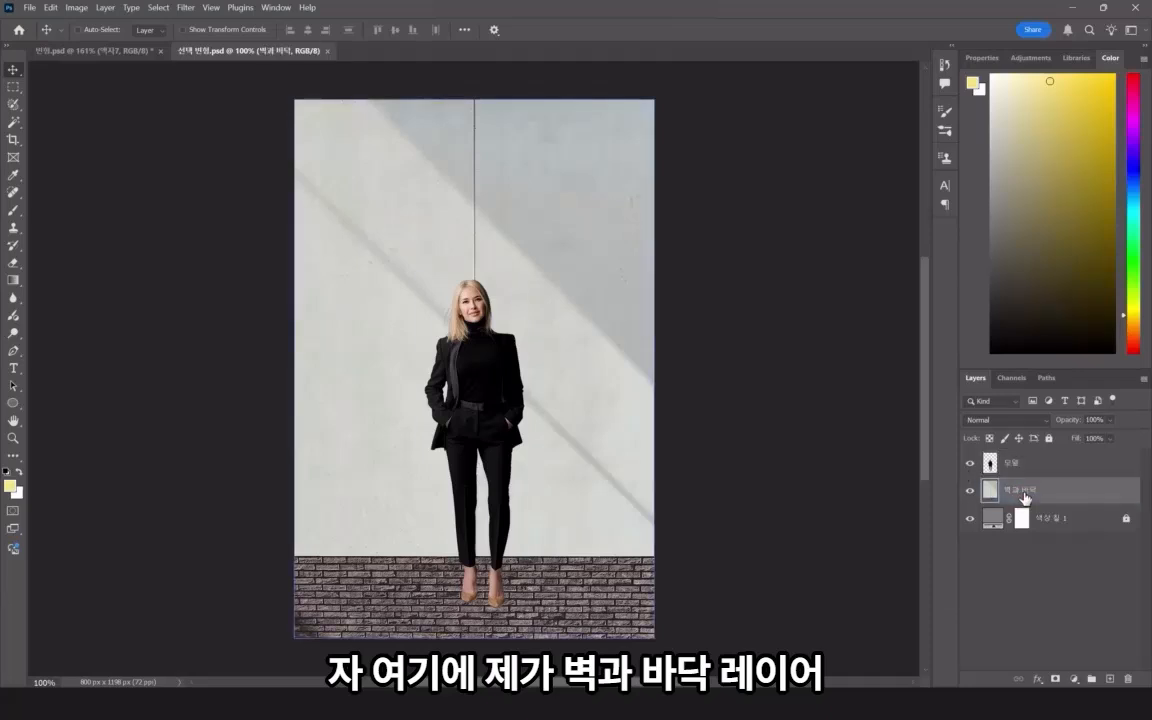
ctrl+click(472, 390)
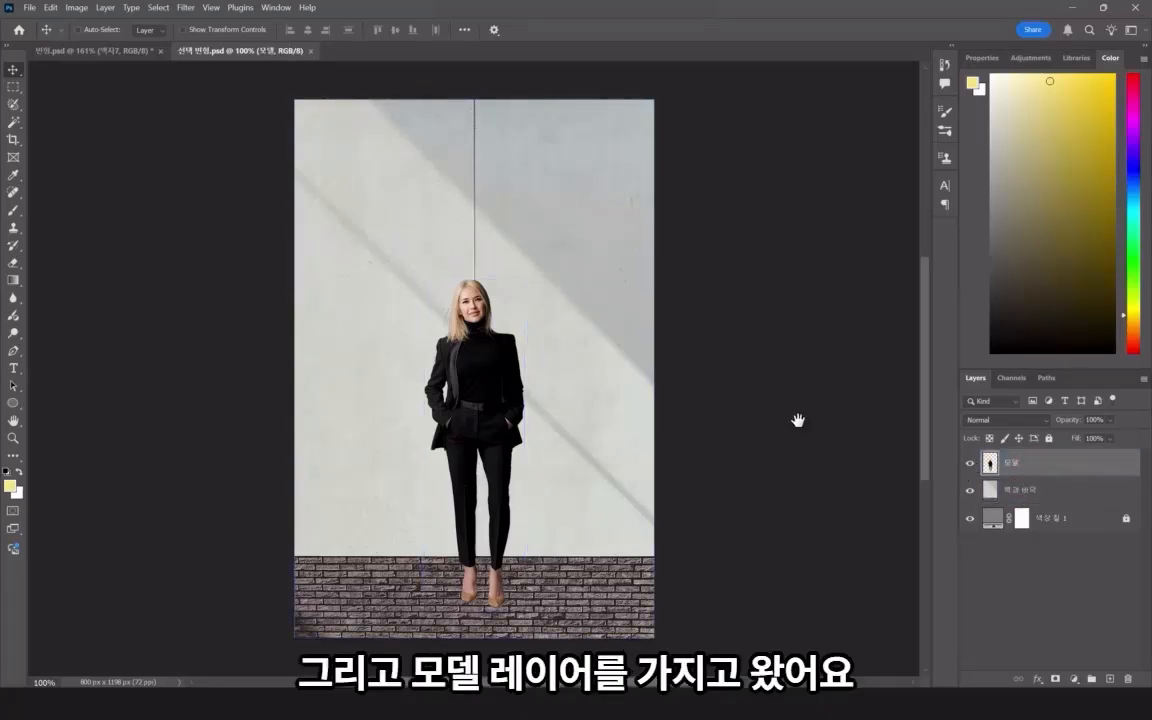
drag(736, 436, 732, 416)
key(ctrl+plus)
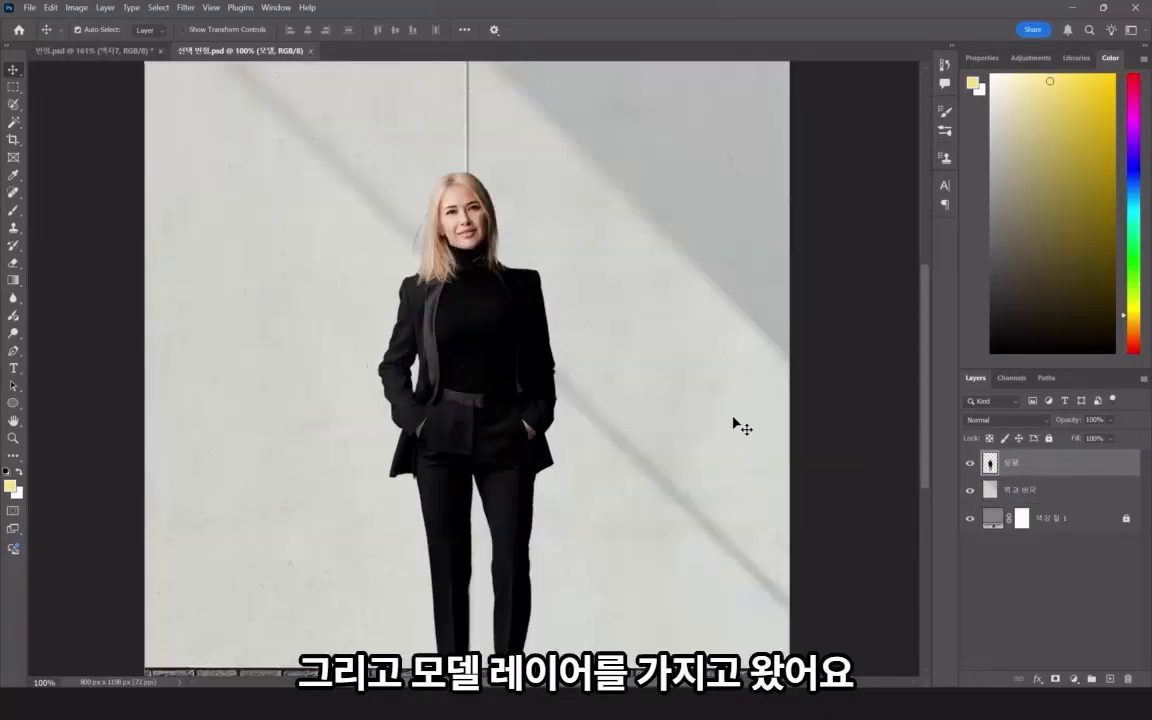
key(ctrl+minus)
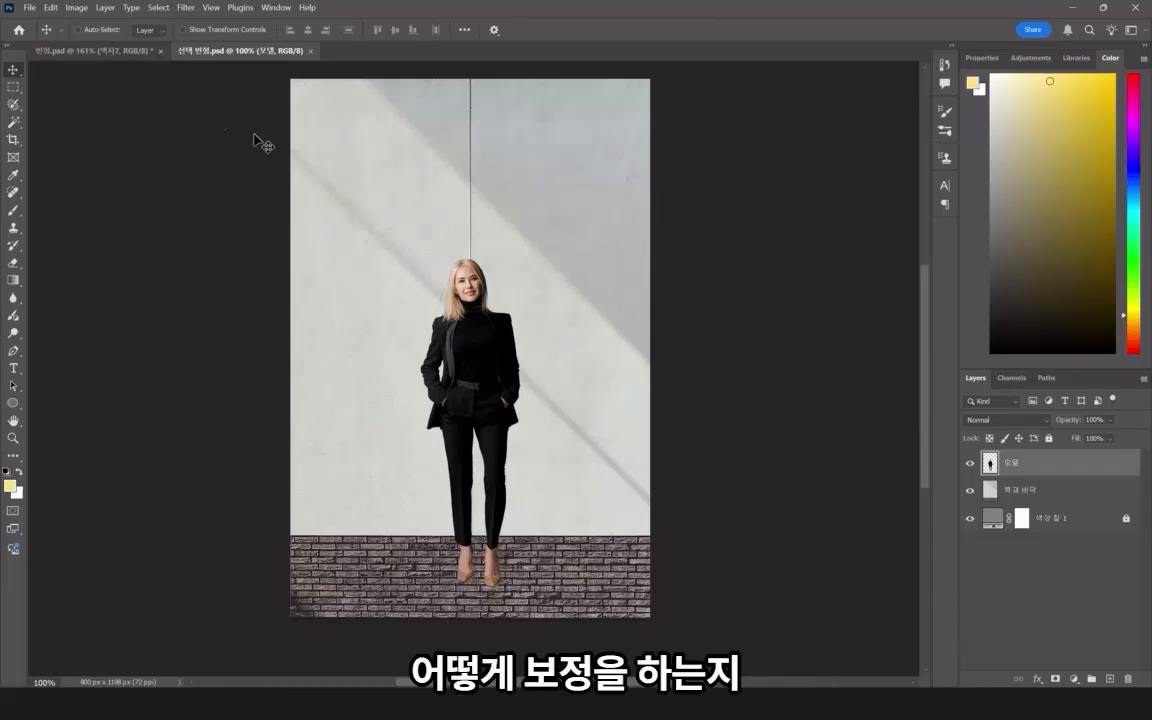
Select the model's ankles and shoes, from the trouser hems down, with a rectangular marquee on the 모델 layer.
click(15, 88)
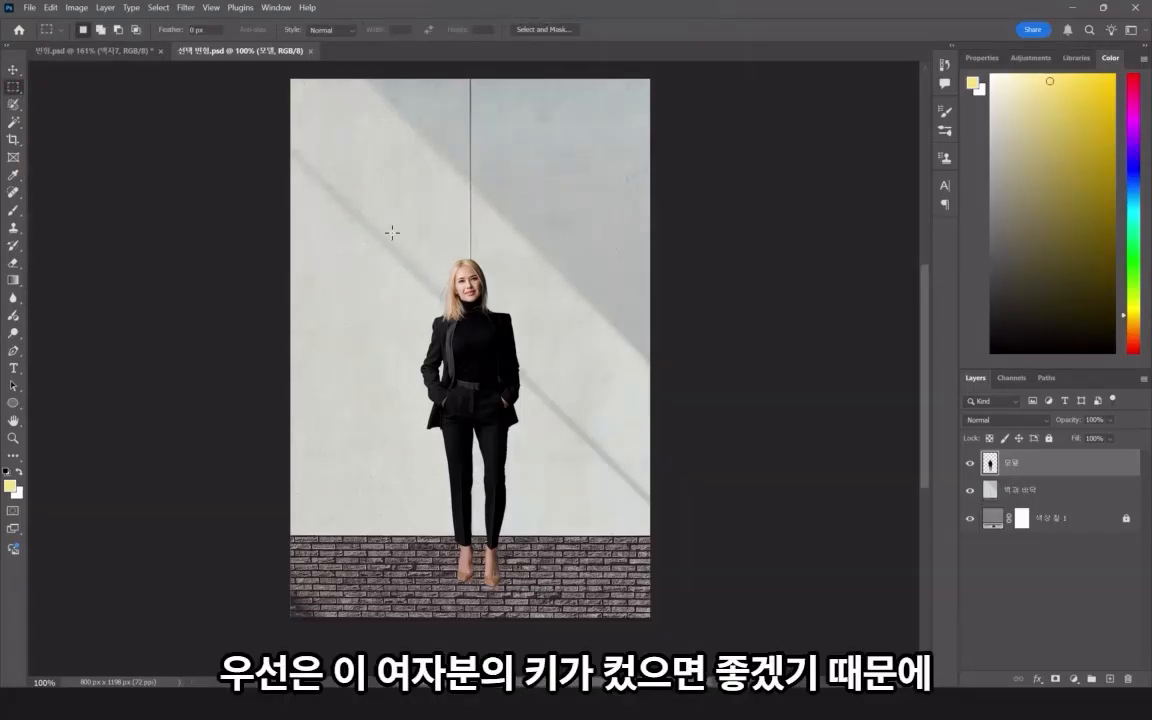
drag(391, 231, 548, 537)
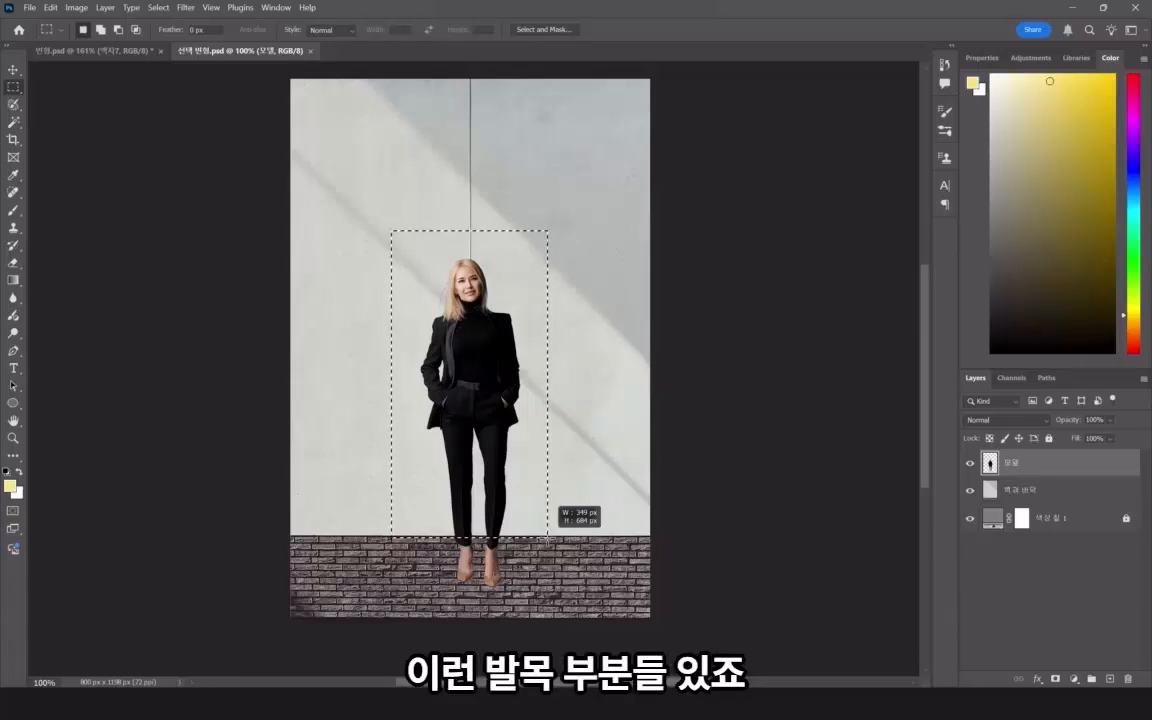
scroll(519, 628, up, 3)
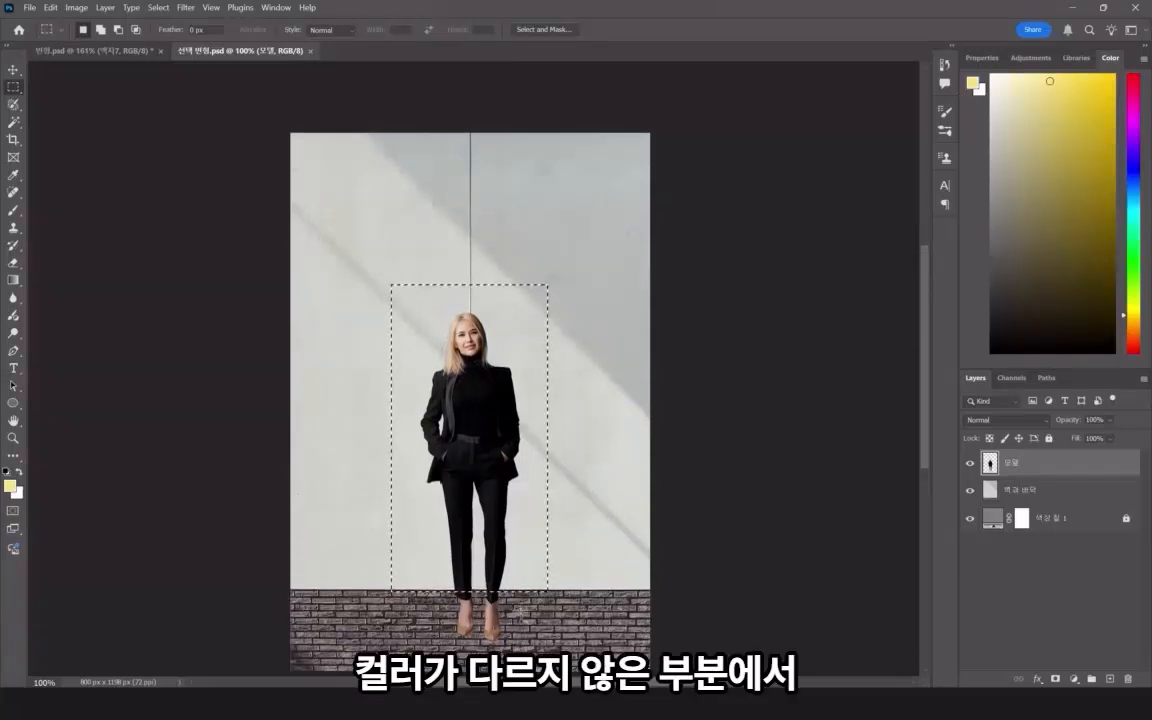
scroll(519, 628, left, 2)
scroll(441, 594, up, 5)
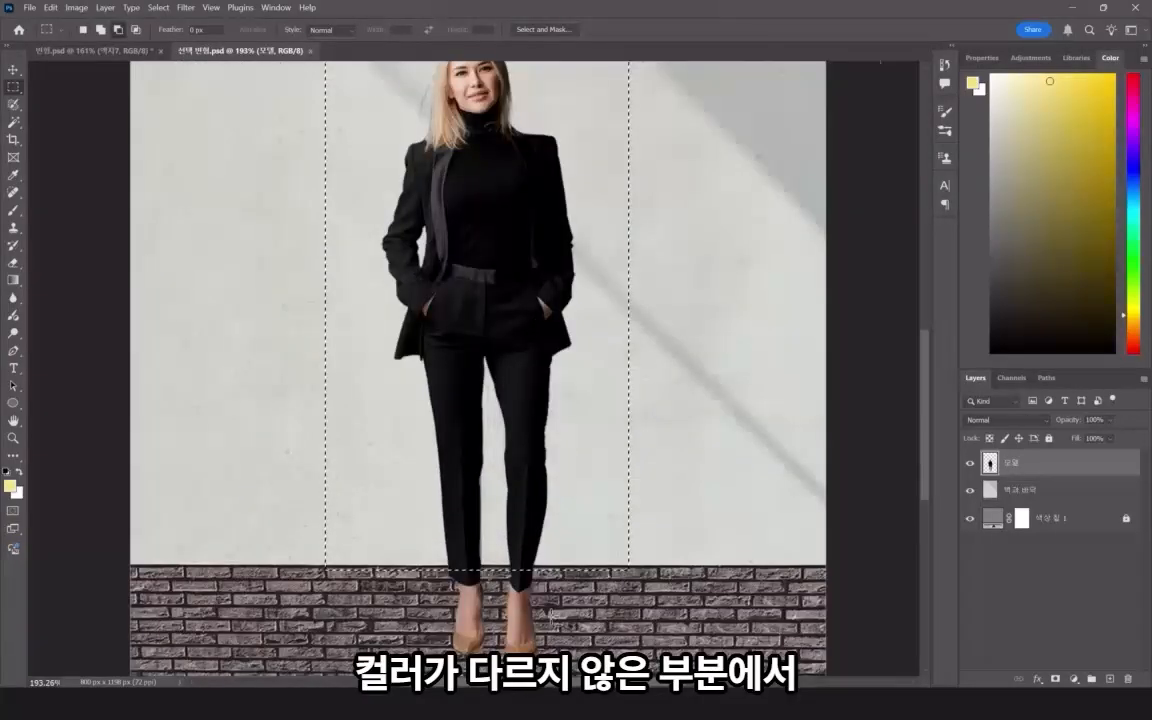
drag(403, 583, 395, 670)
click(559, 570)
click(397, 676)
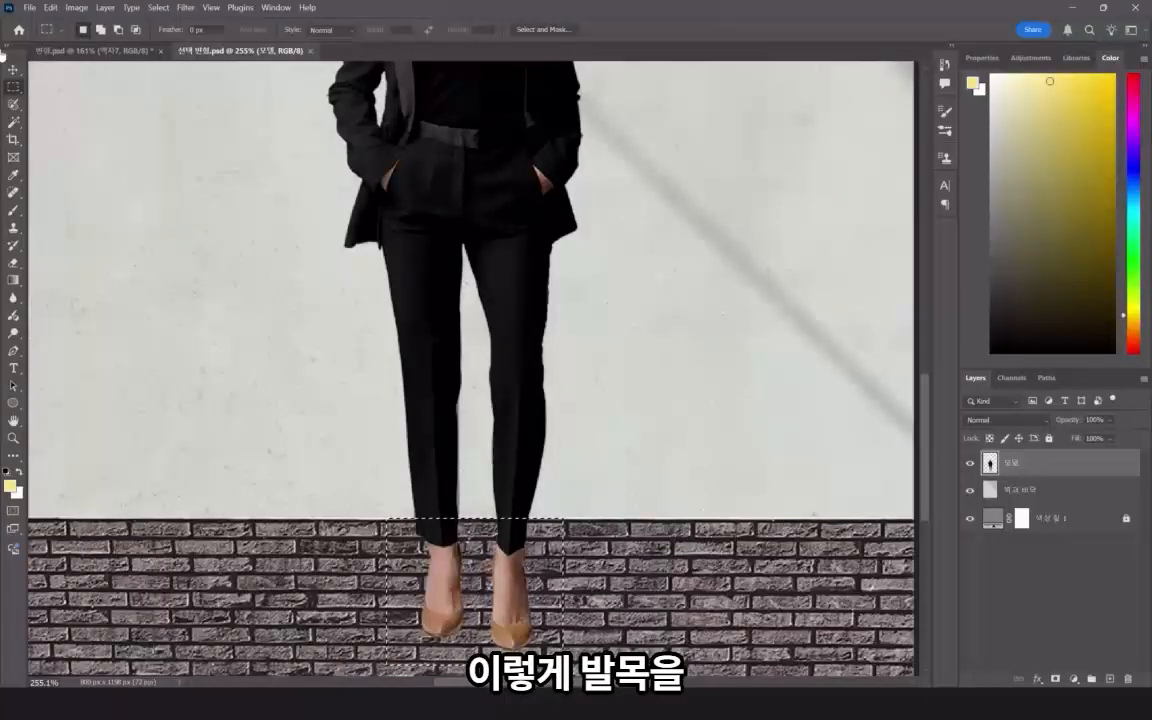
Move the selected ankles and shoes down to leave a gap below the trouser legs, and deselect.
click(12, 67)
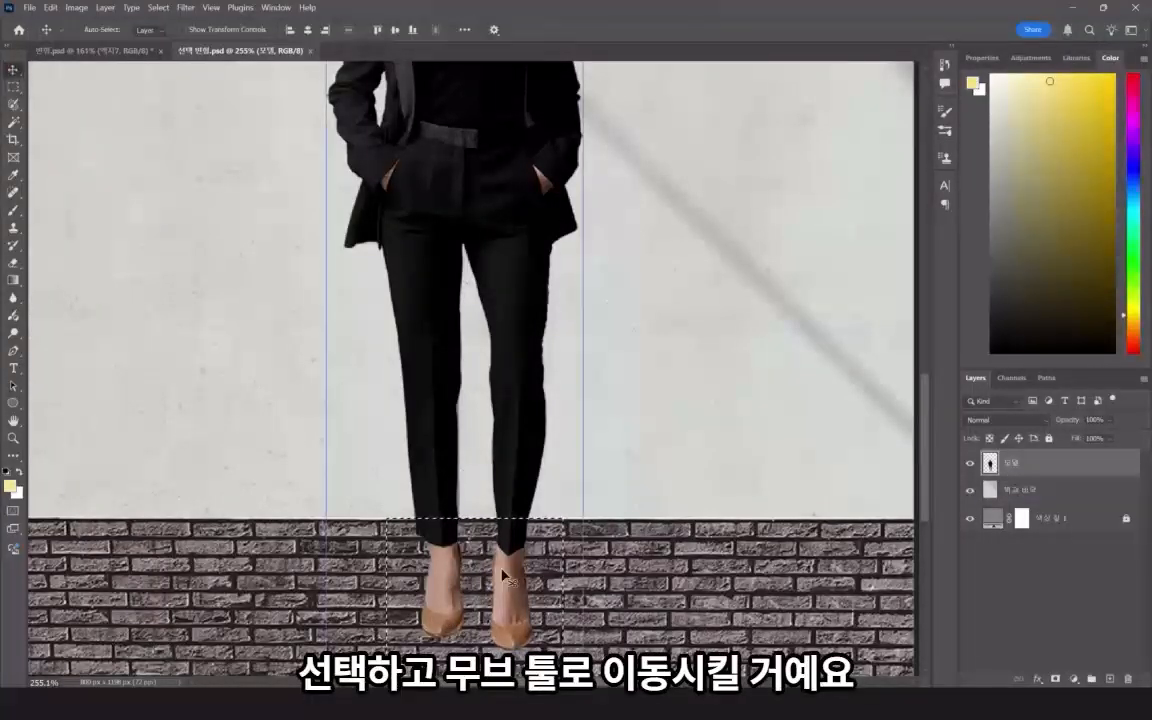
mouse_move(508, 598)
mouse_down()
mouse_move(510, 608)
mouse_move(509, 598)
mouse_up()
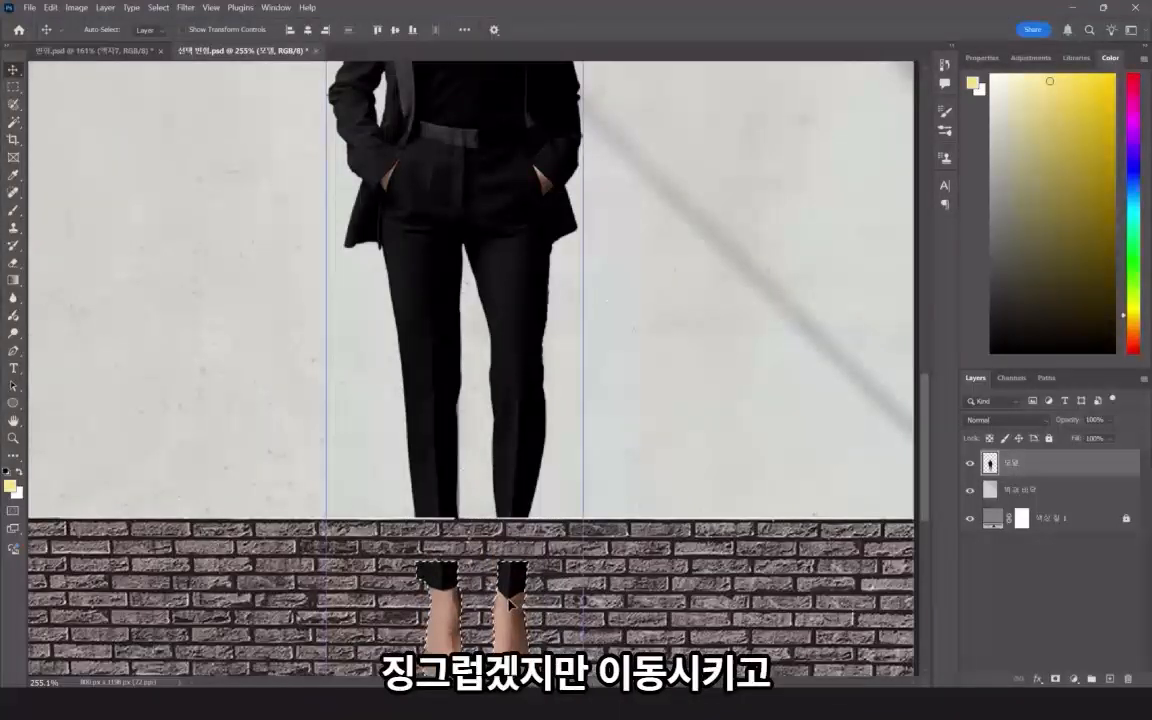
click(13, 87)
key(ctrl+d)
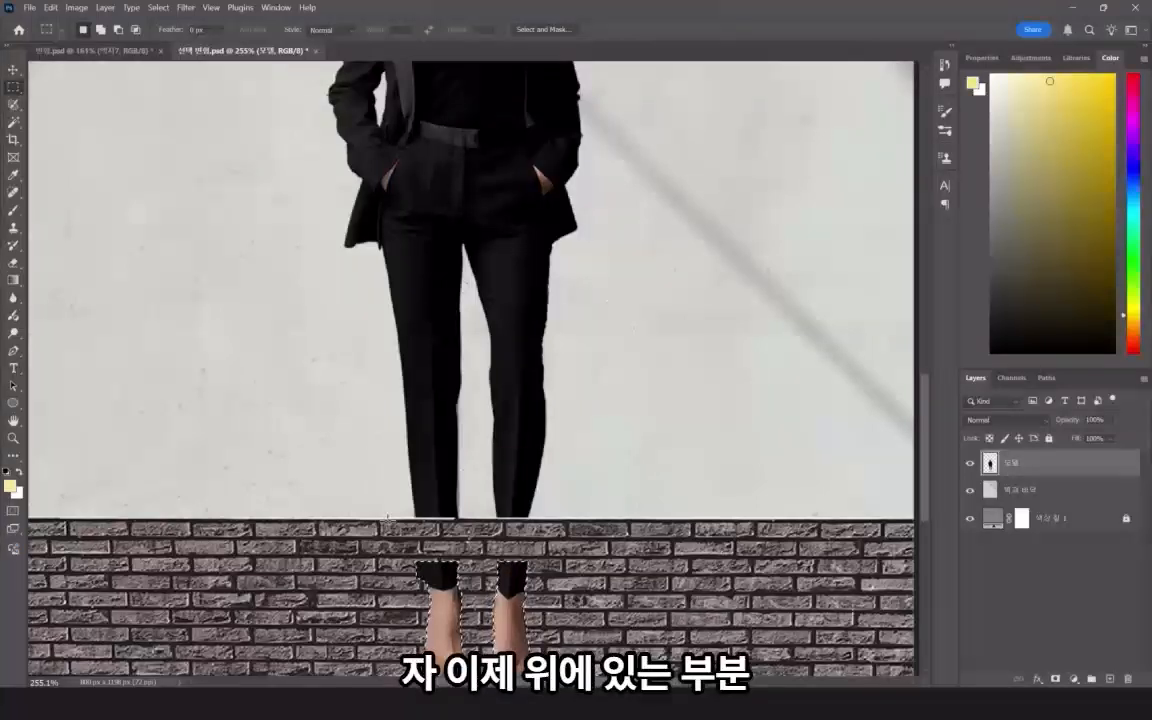
Select the lower trouser legs above the gap and stretch them down to 147.62% height to meet the hems, applying the transform and deselecting.
drag(475, 481, 560, 489)
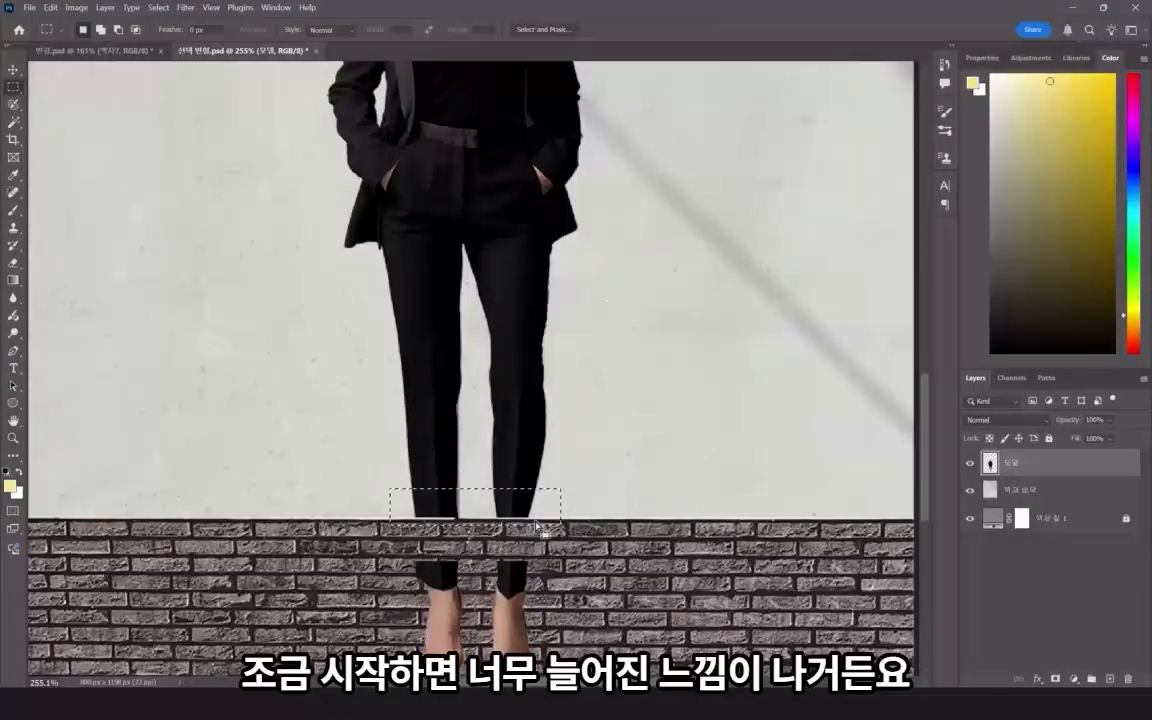
mouse_move(534, 535)
mouse_down()
mouse_move(382, 413)
mouse_move(458, 450)
mouse_move(545, 517)
mouse_up()
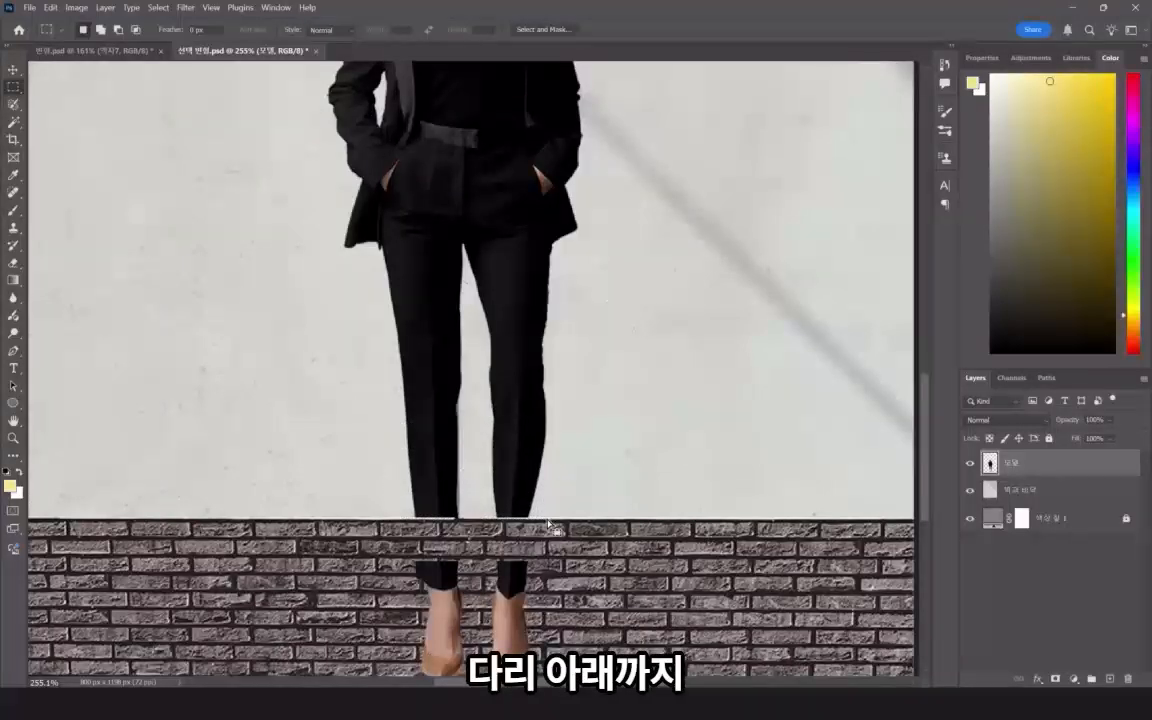
drag(424, 467, 428, 468)
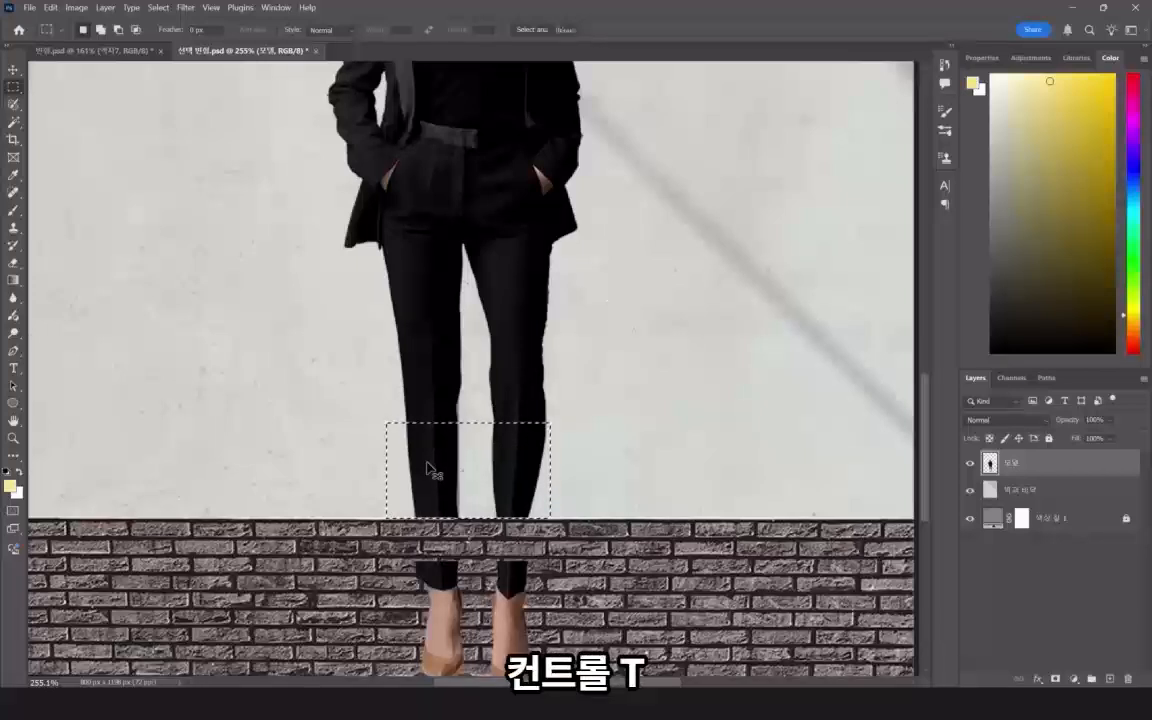
key(ctrl+t)
drag(468, 518, 468, 564)
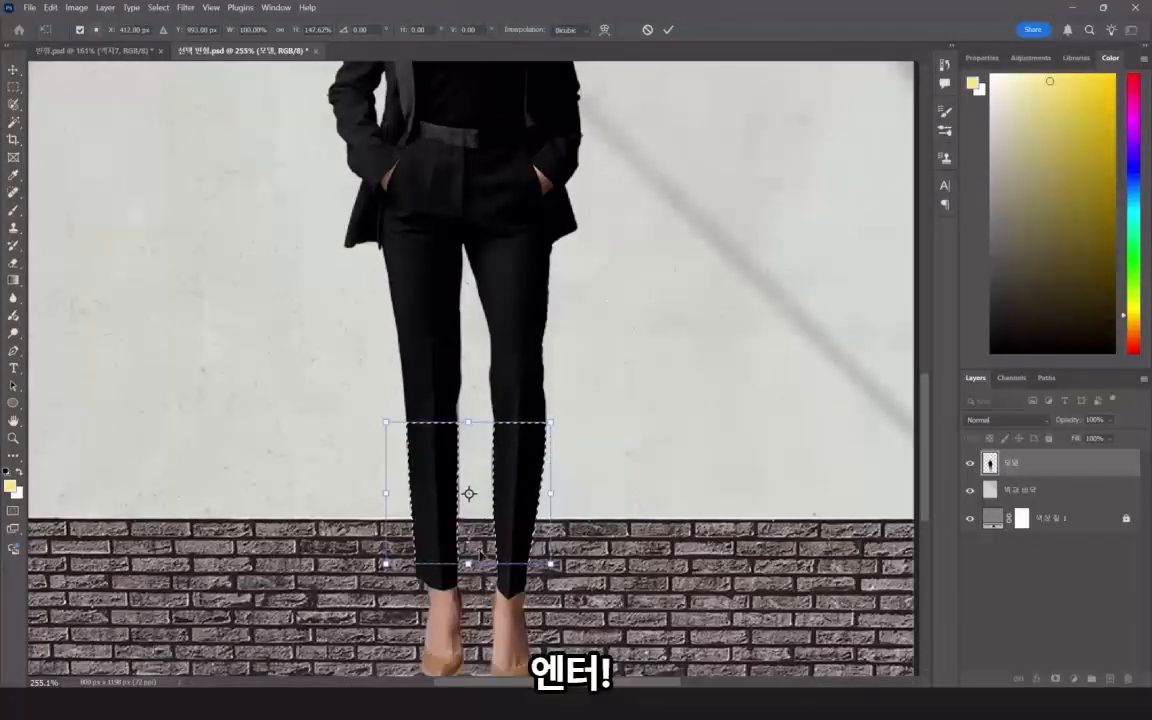
key(Return)
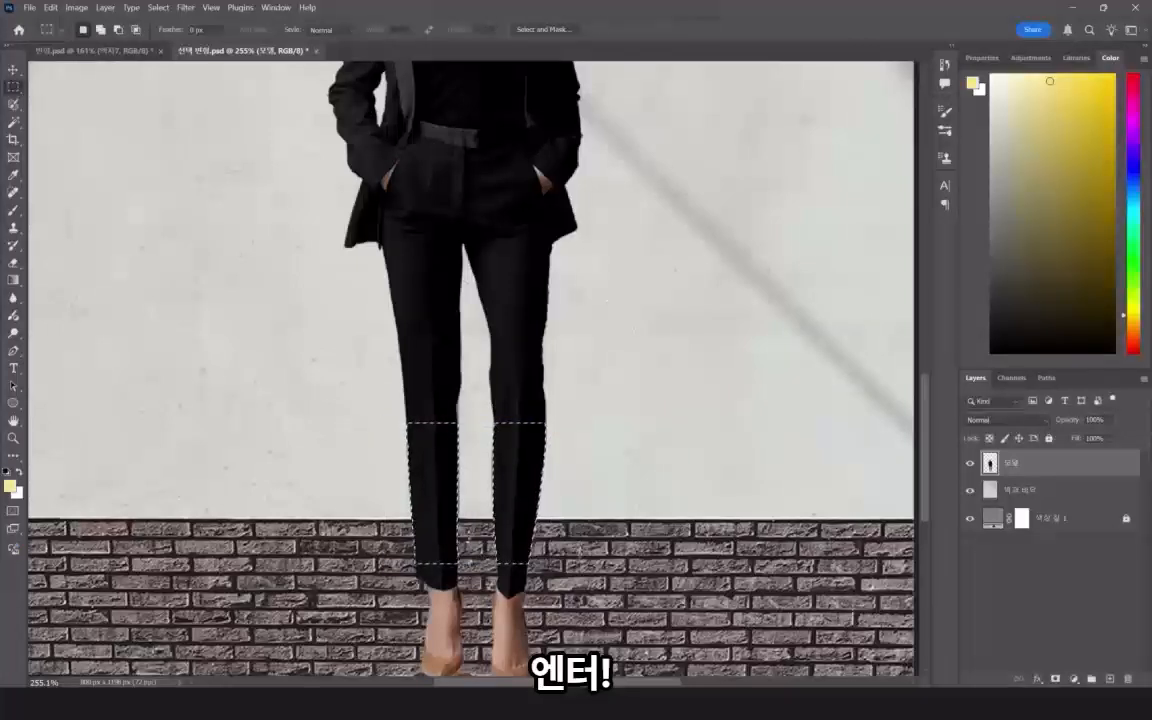
key(ctrl+d)
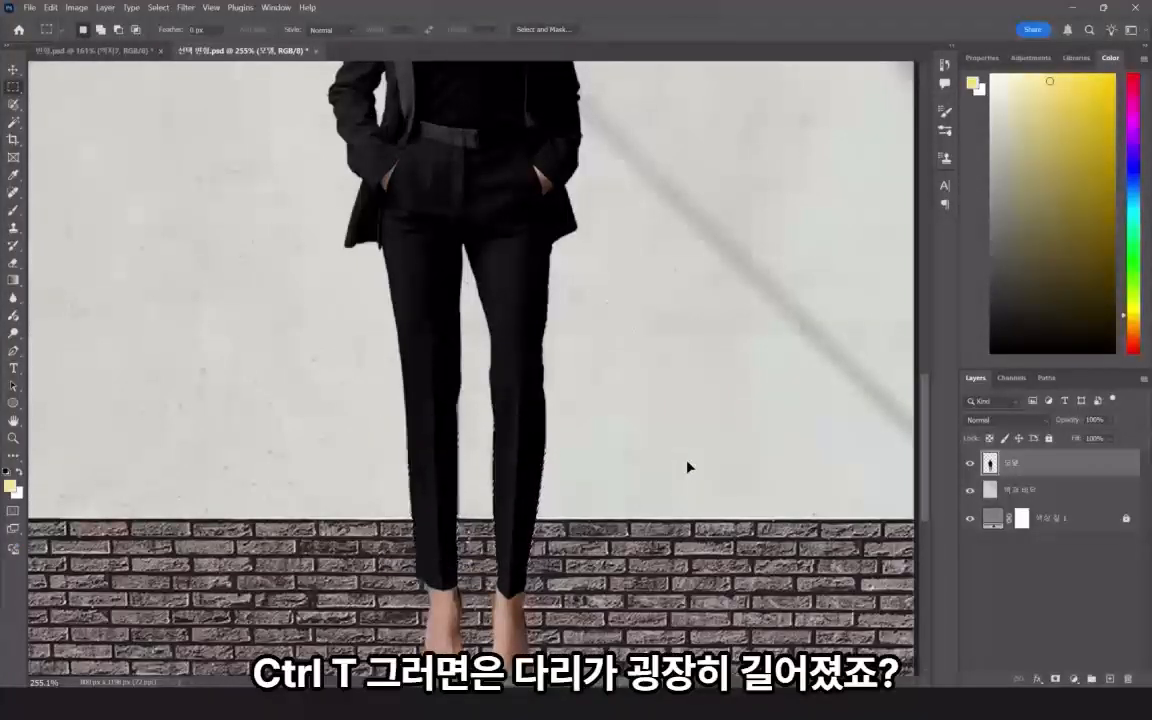
Select the model from above the head to the upper thighs with a rectangular marquee.
scroll(687, 461, down, 8)
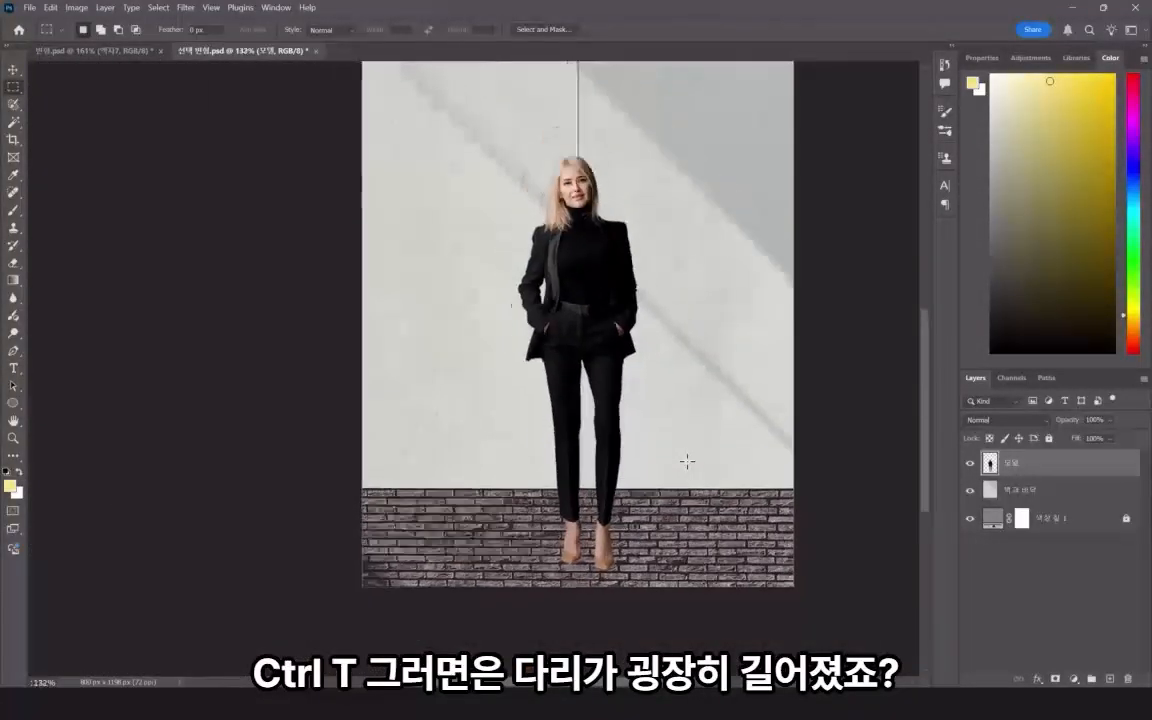
scroll(687, 461, down, 1)
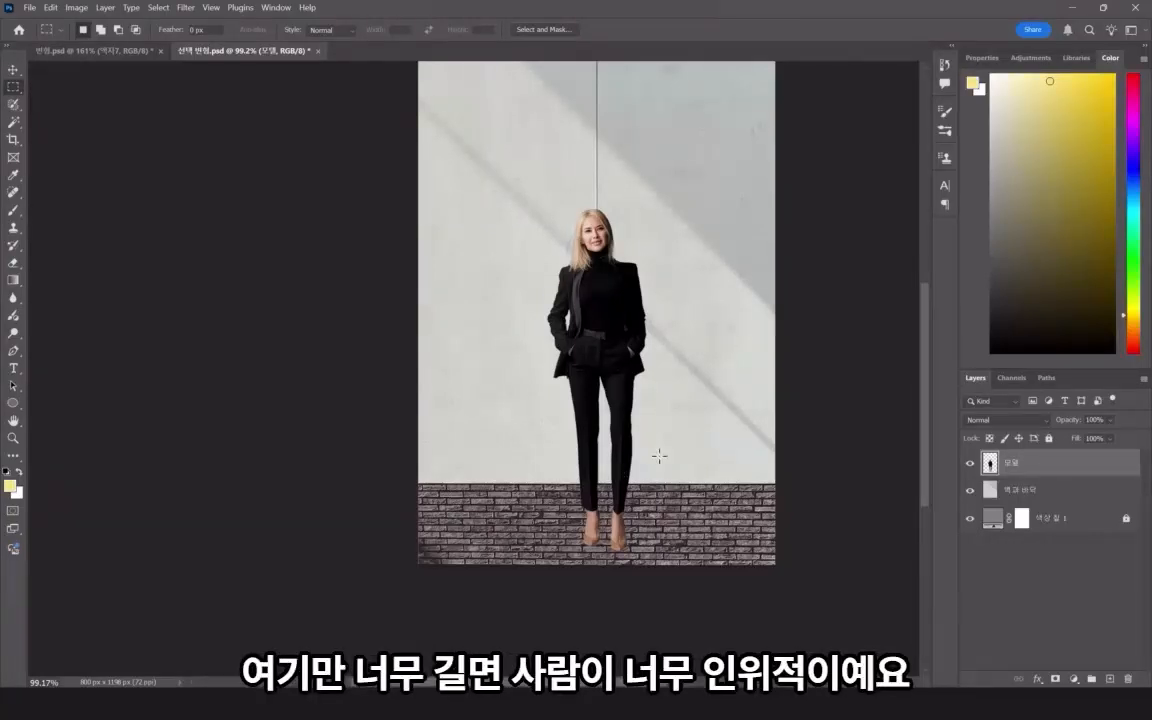
scroll(659, 456, up, 3)
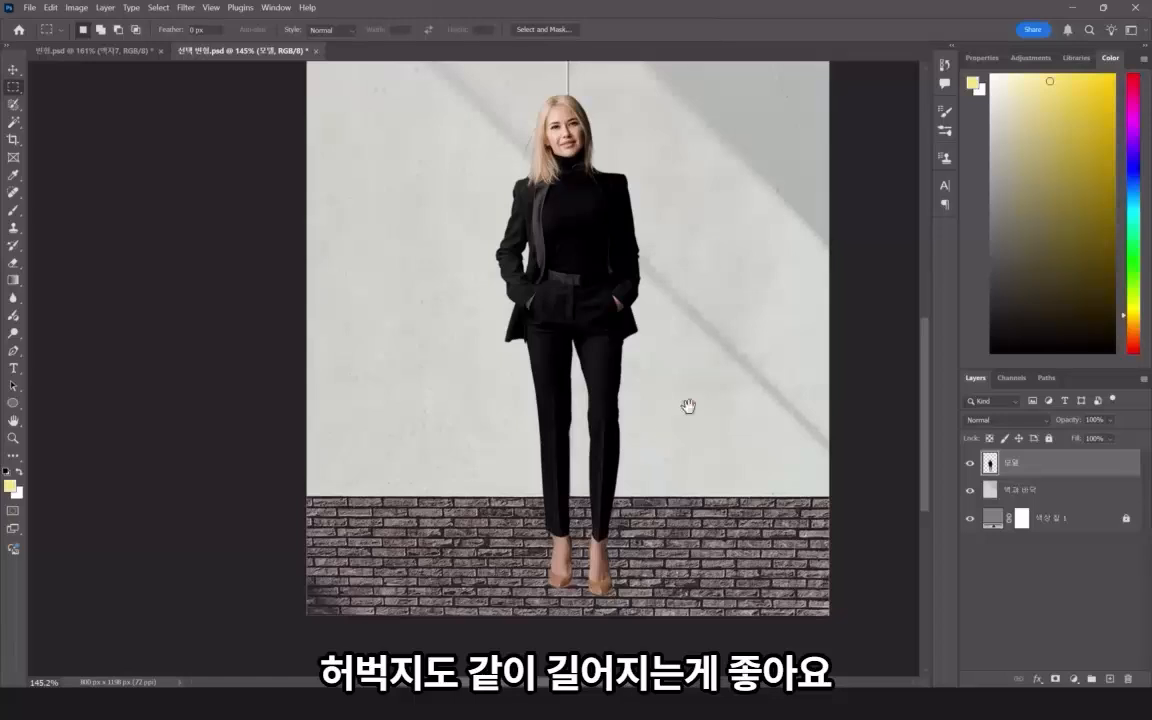
drag(688, 406, 676, 441)
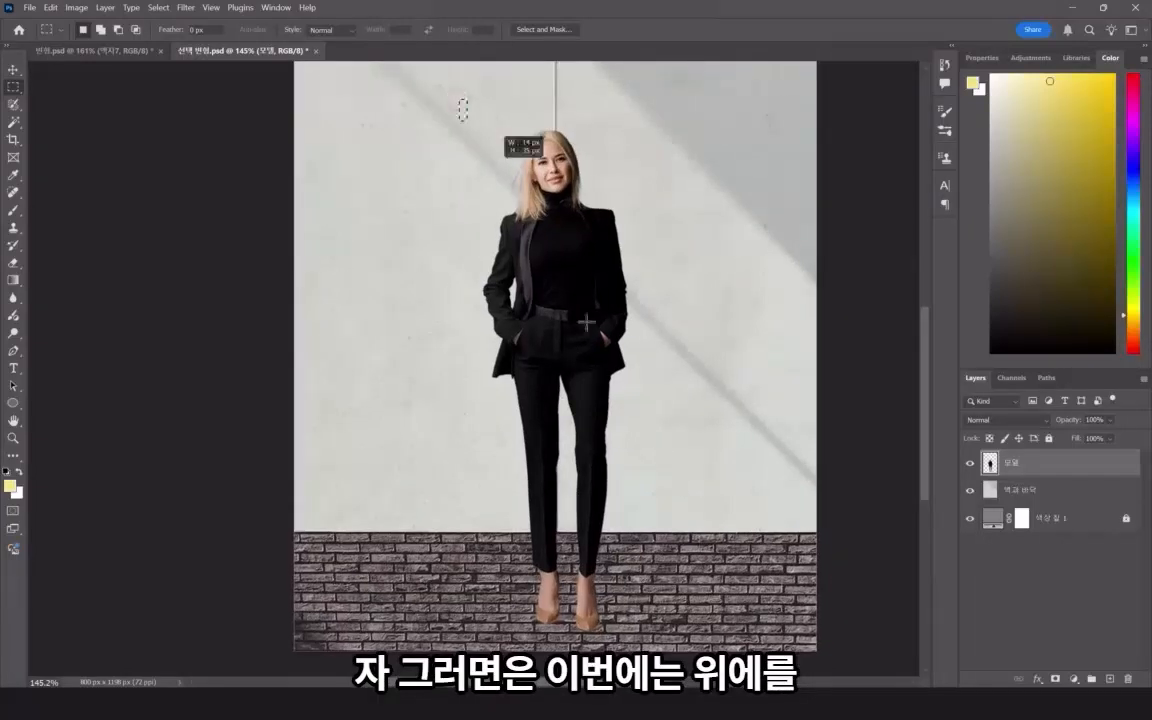
drag(460, 99, 641, 393)
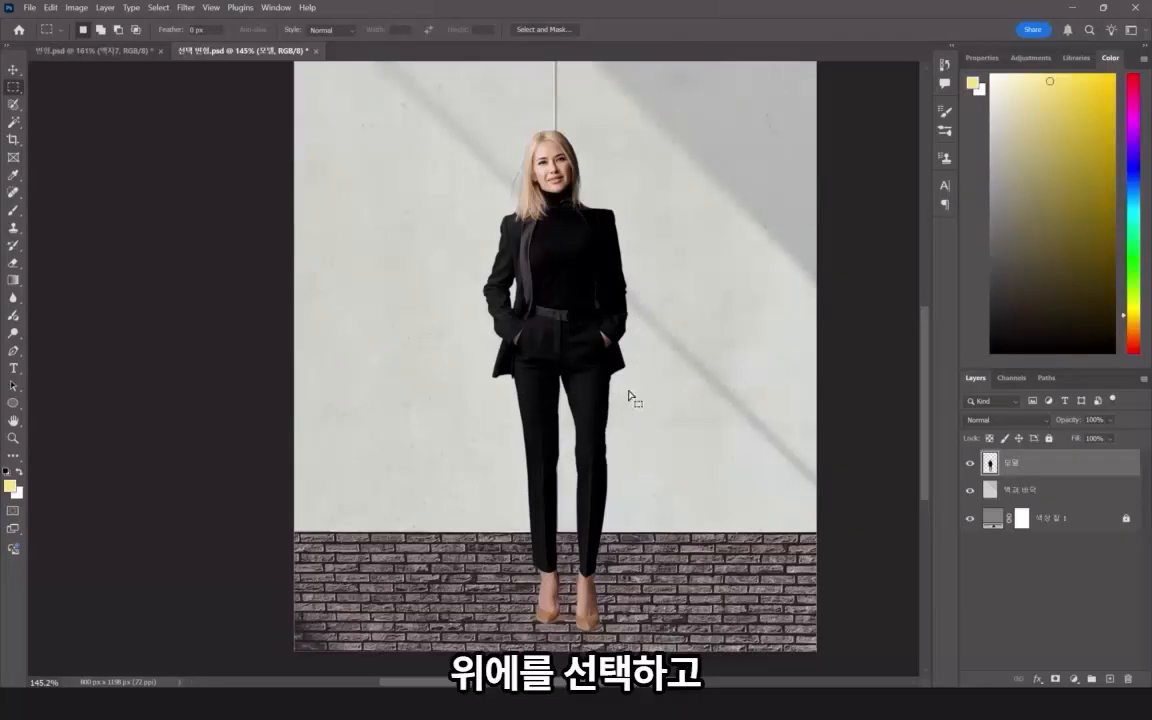
Move the selected upper body straight up a little to open a narrow gap at the thighs, and deselect.
click(14, 69)
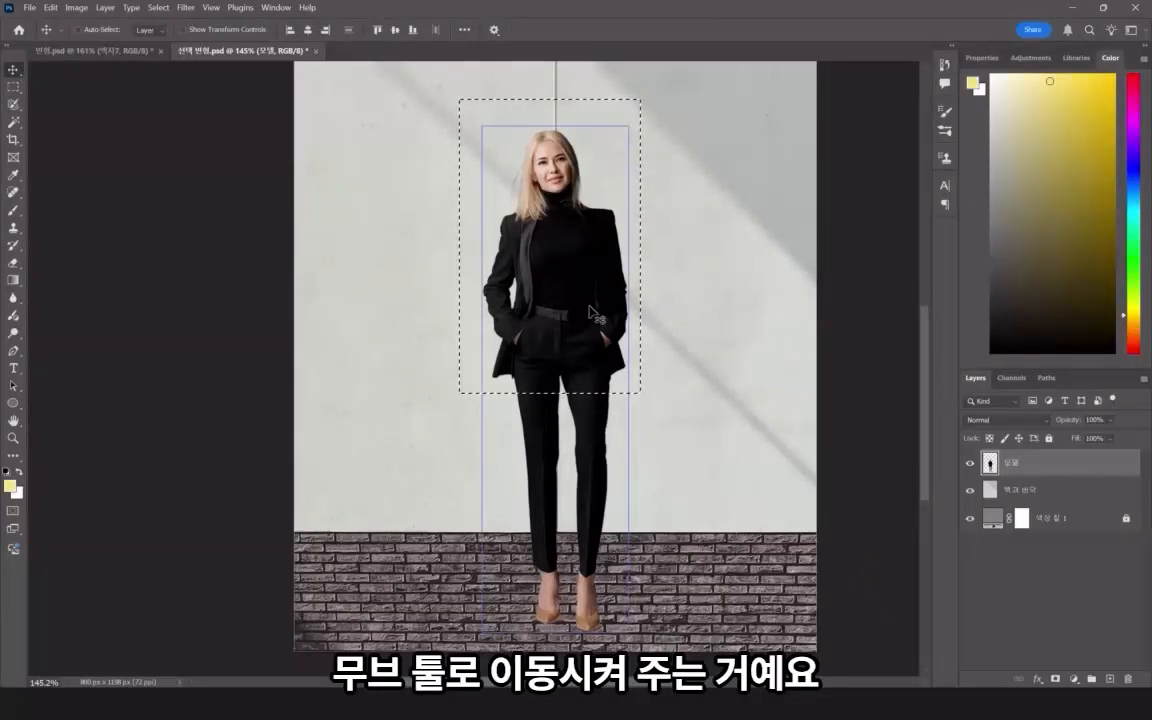
mouse_move(590, 299)
mouse_down()
mouse_move(566, 297)
mouse_move(588, 301)
mouse_up()
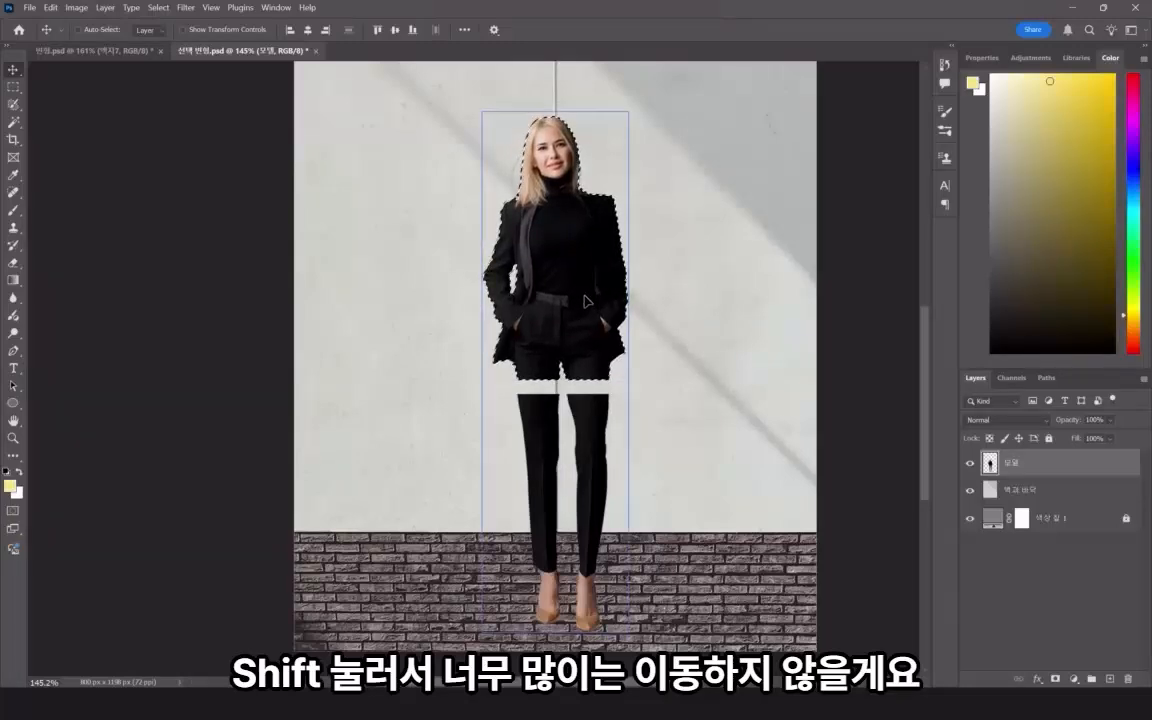
key(ctrl)
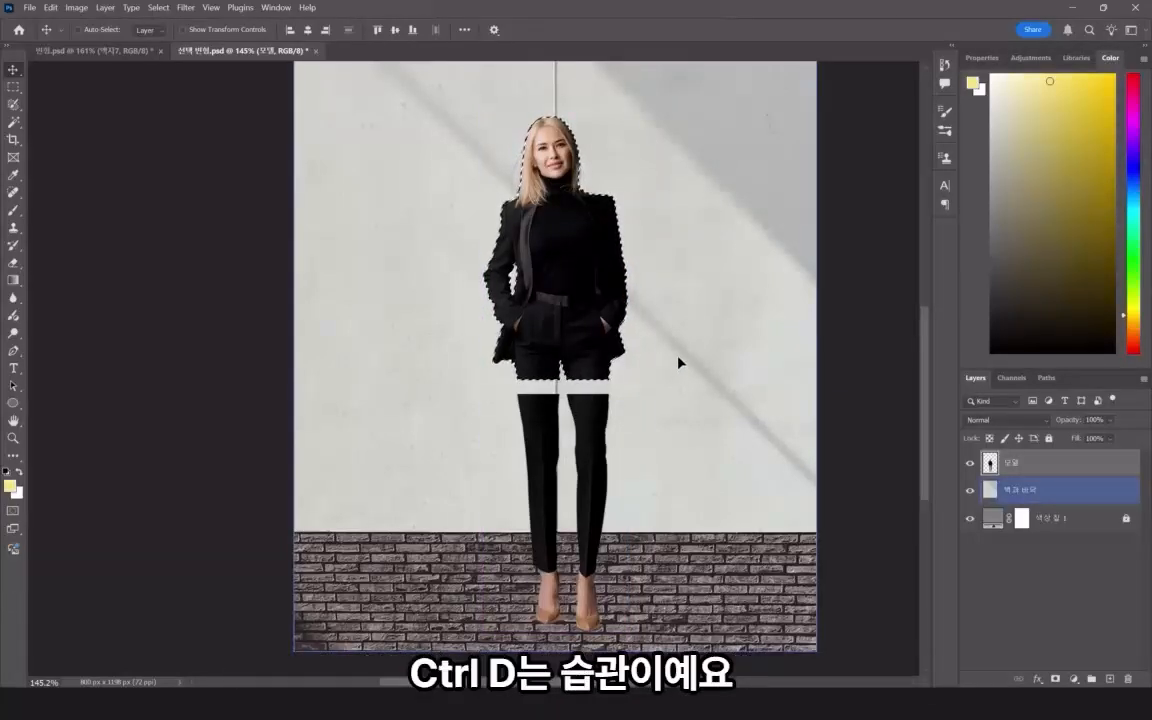
key(ctrl)
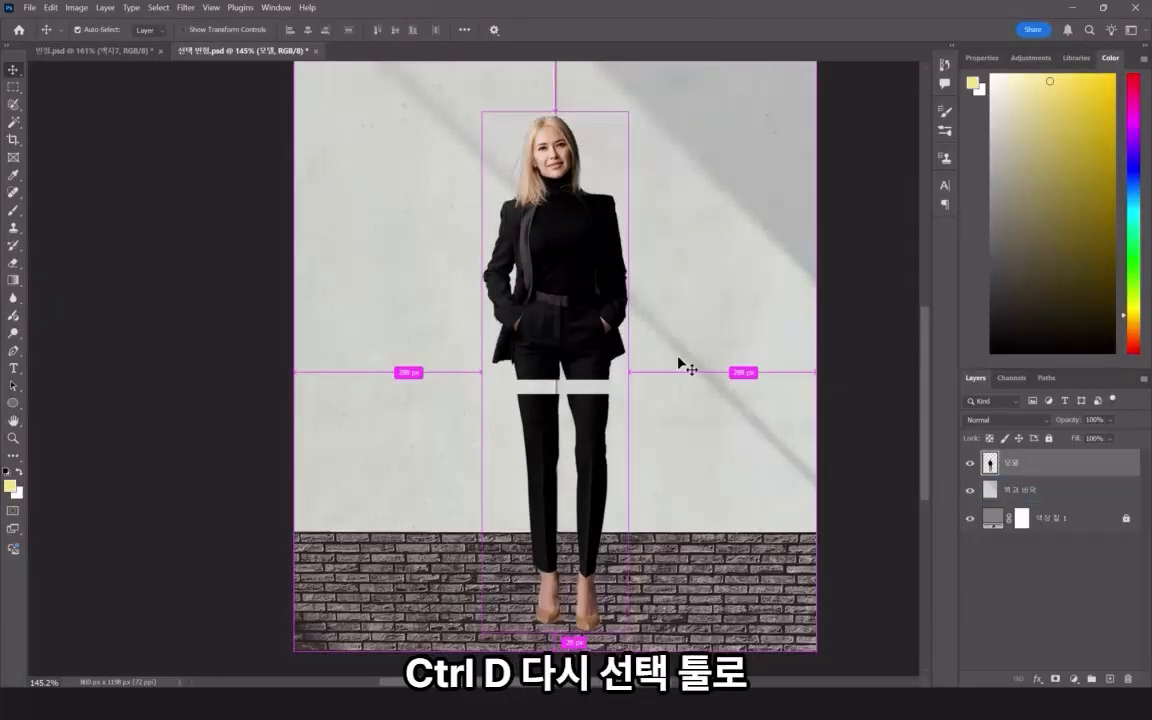
key(ctrl+d)
Select the thighs from the gap to above the knees, stretch them up to 148.94% height to close it, apply and deselect.
click(16, 88)
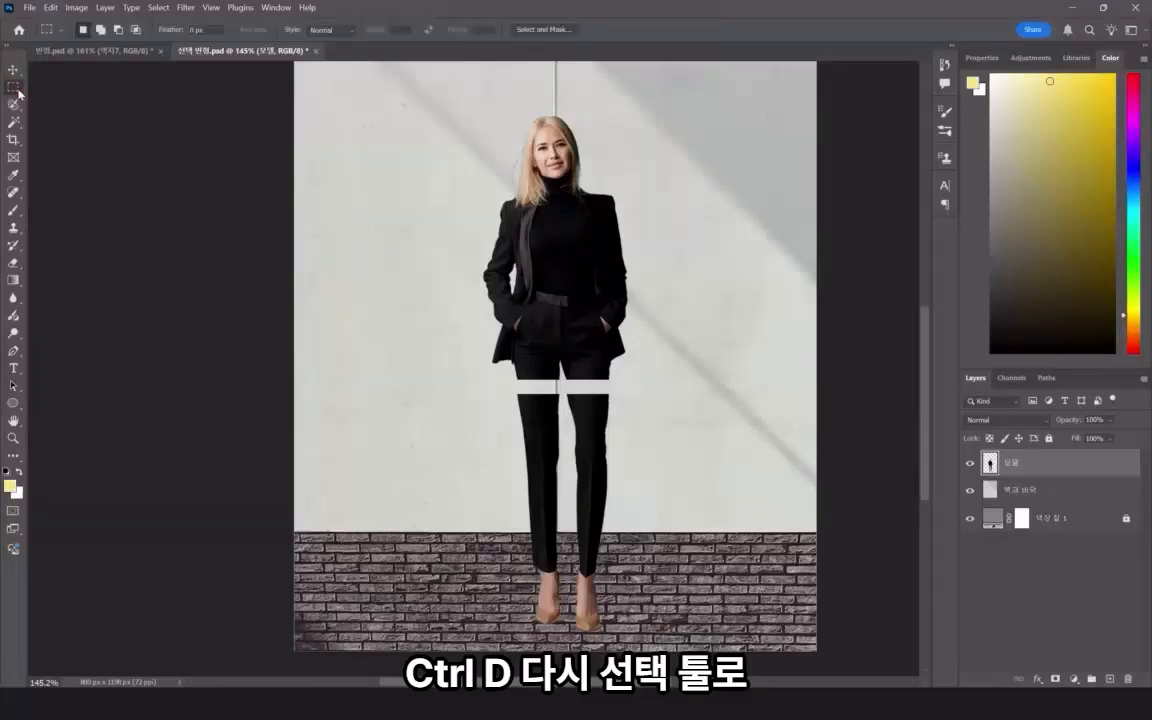
scroll(594, 400, up, 6)
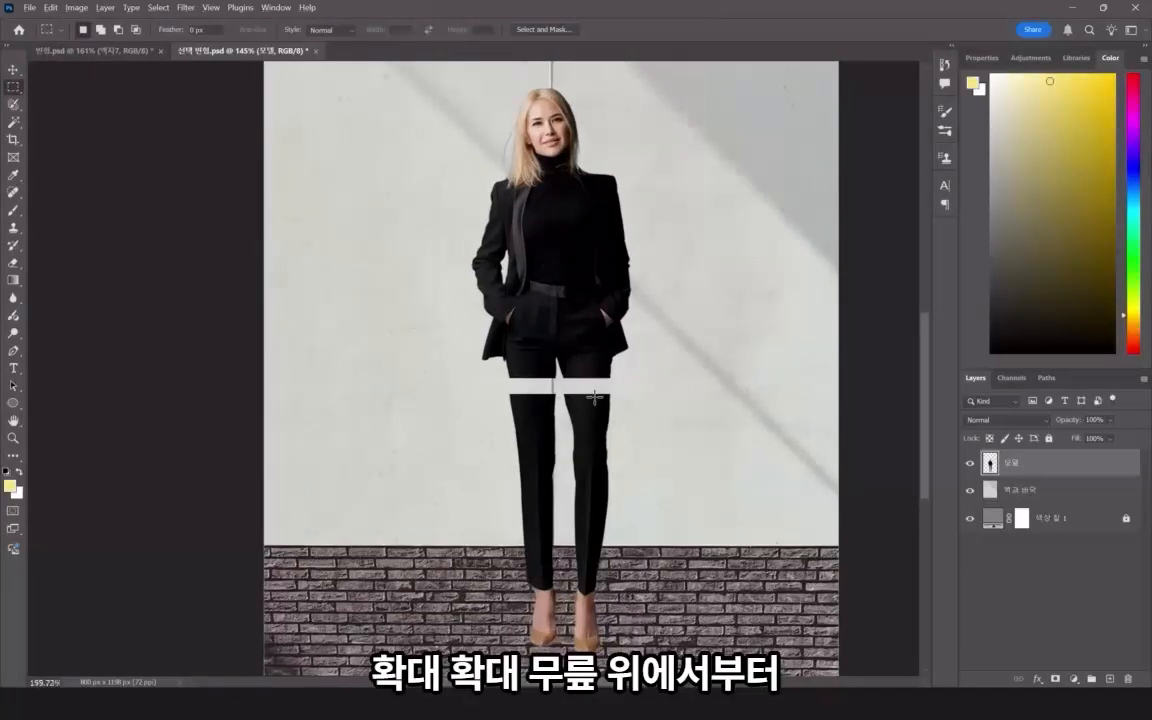
scroll(437, 413, up, 1)
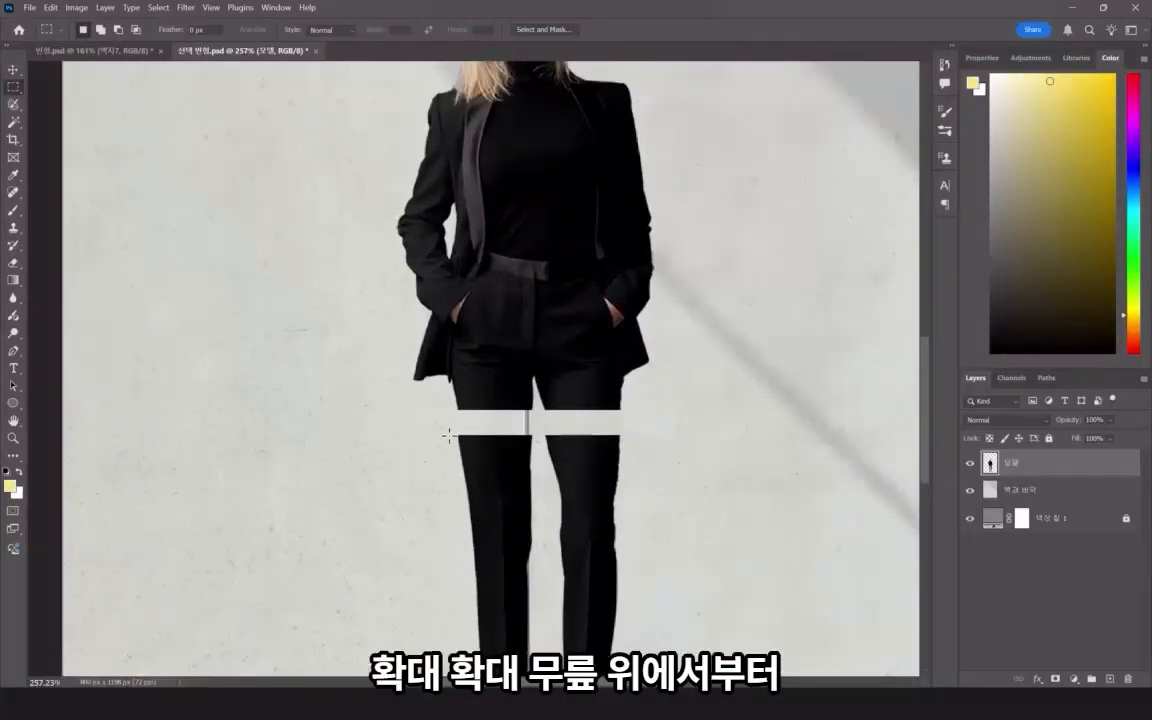
drag(449, 436, 640, 488)
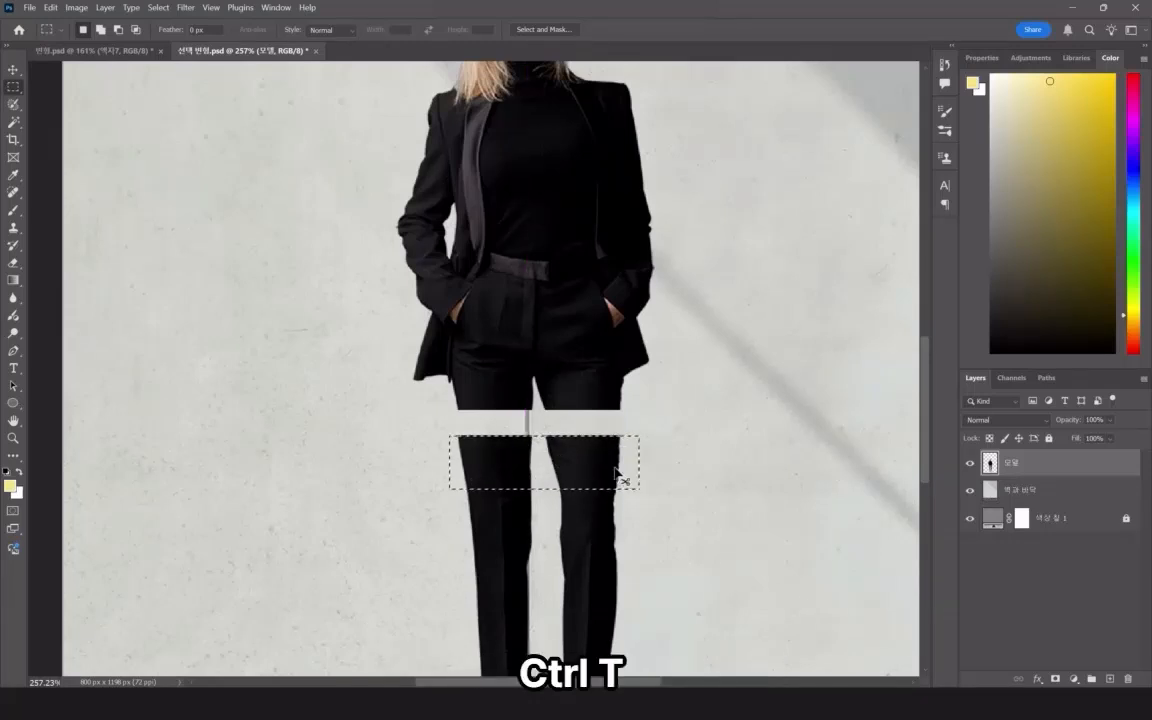
key(ctrl+t)
drag(543, 440, 543, 408)
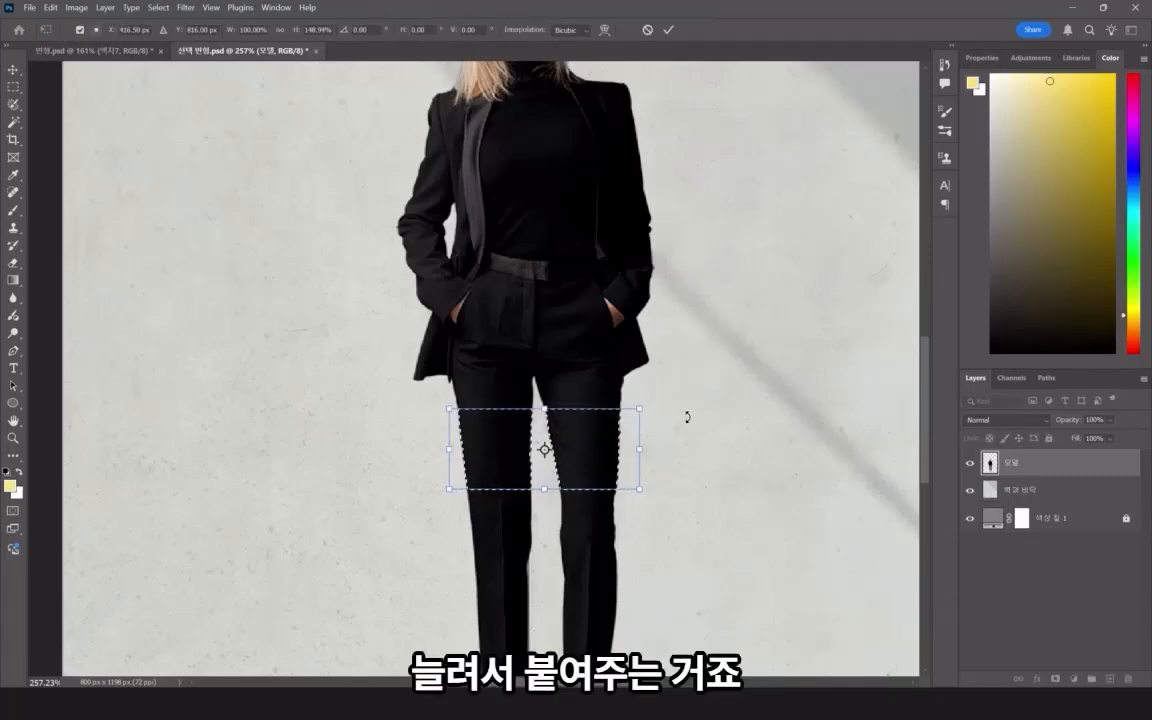
key(Return)
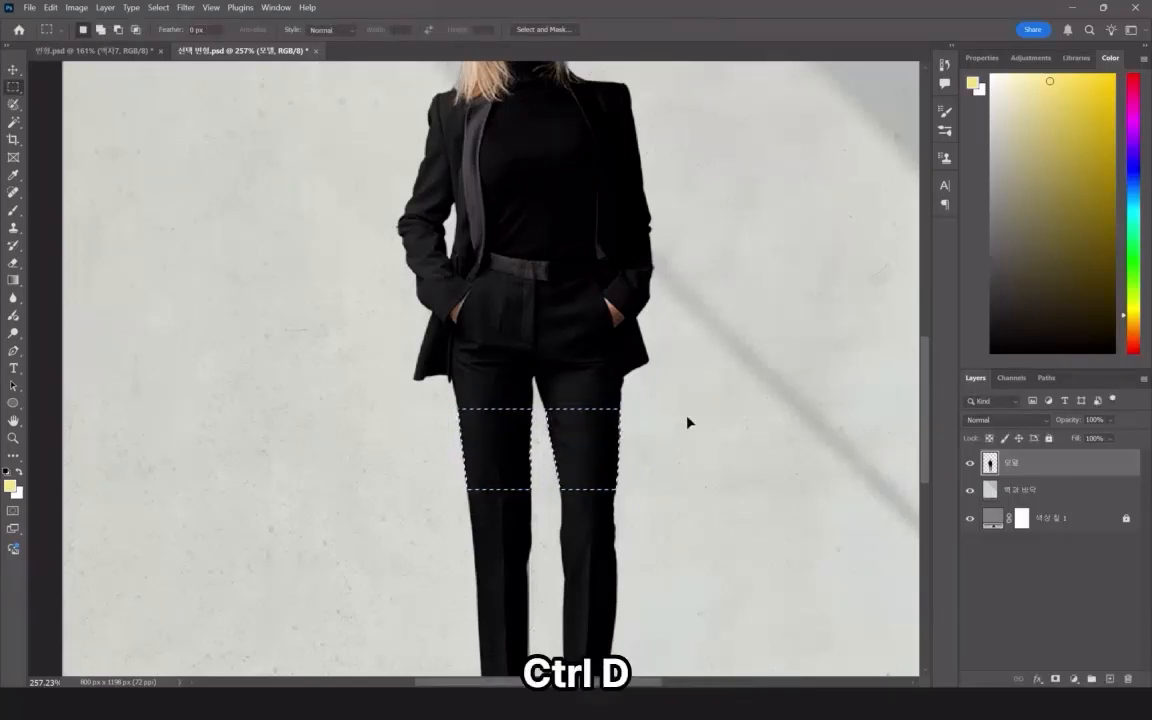
key(ctrl+d)
scroll(699, 417, down, 2)
scroll(699, 417, down, 3)
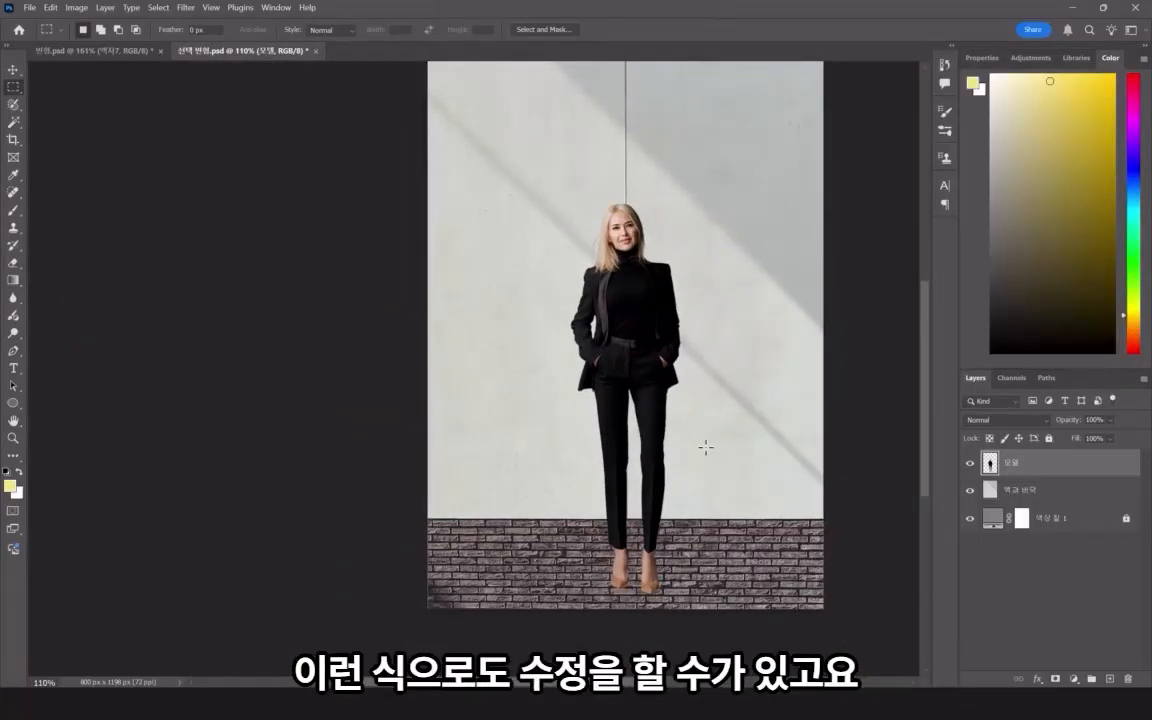
Move the whole model slightly up on the floor, and make the 벽과 바닥 layer active.
key(v)
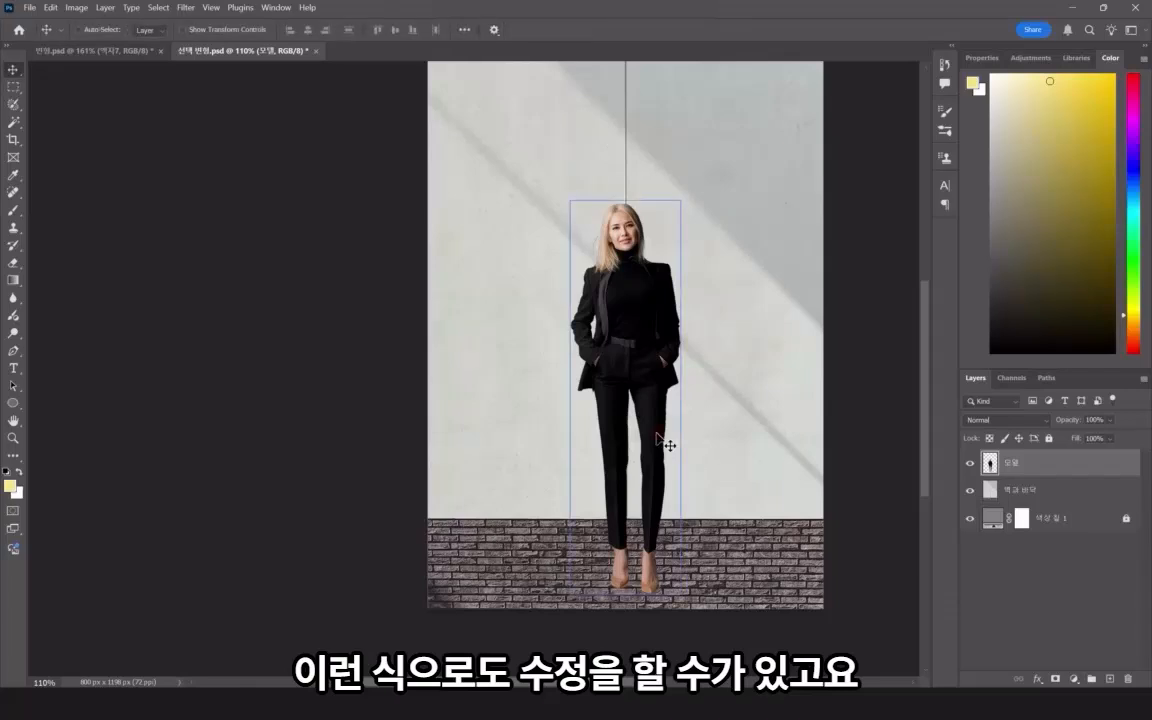
drag(668, 445, 651, 421)
drag(648, 418, 648, 415)
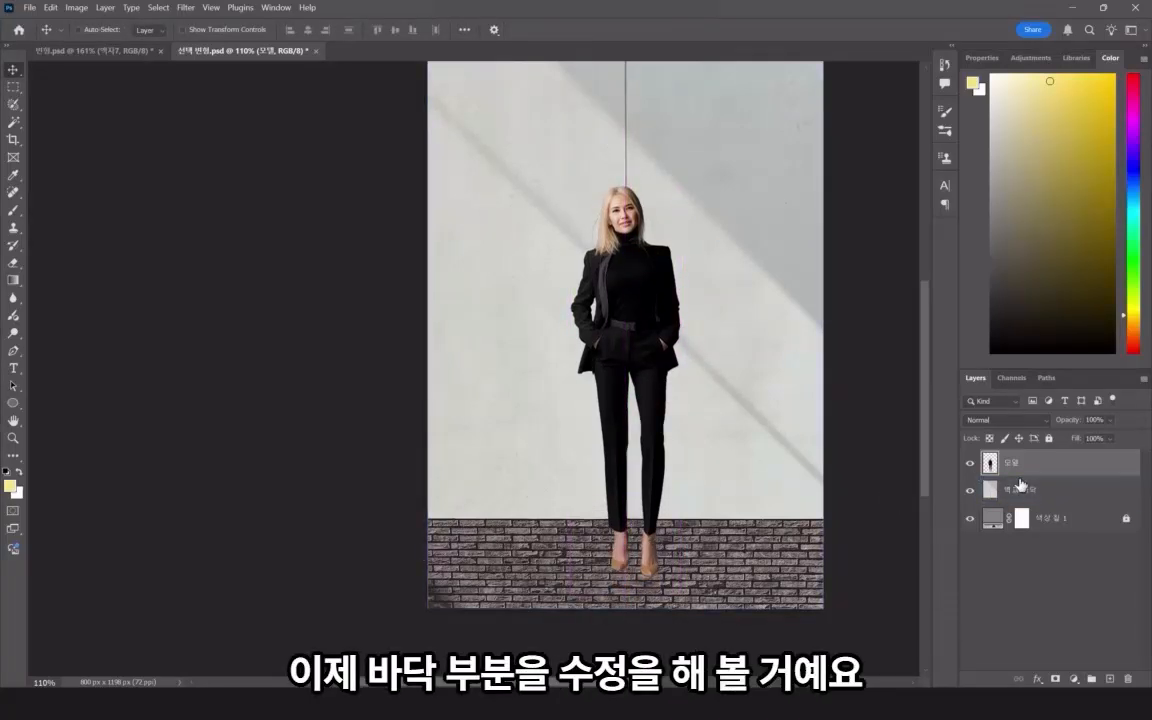
click(530, 260)
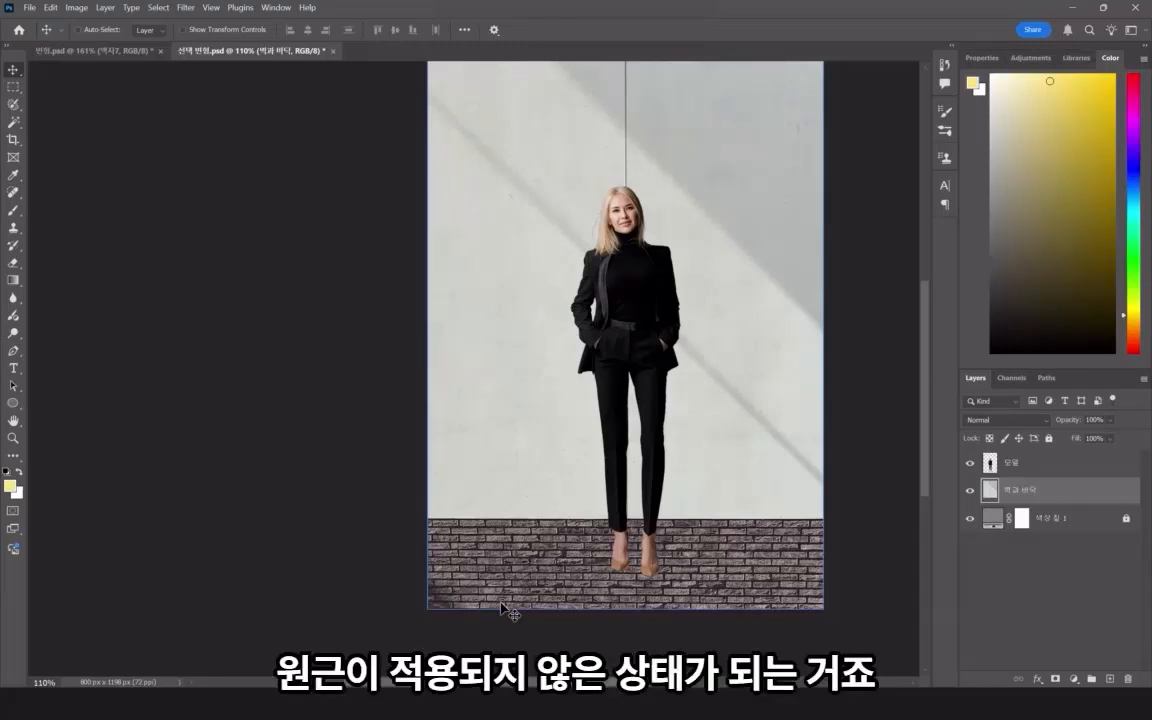
Select the whole brick floor with a rectangular marquee, spread its lower edge symmetrically in perspective to 181.59% width, apply and deselect.
key(m)
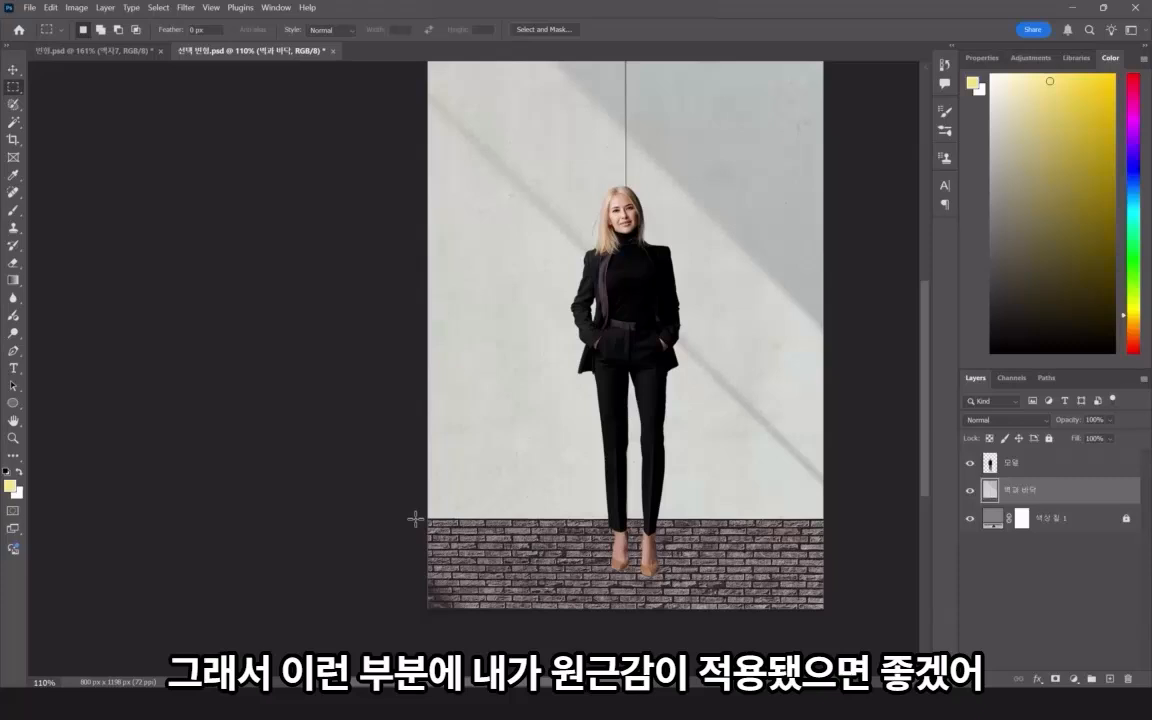
drag(418, 519, 878, 616)
key(ctrl+t)
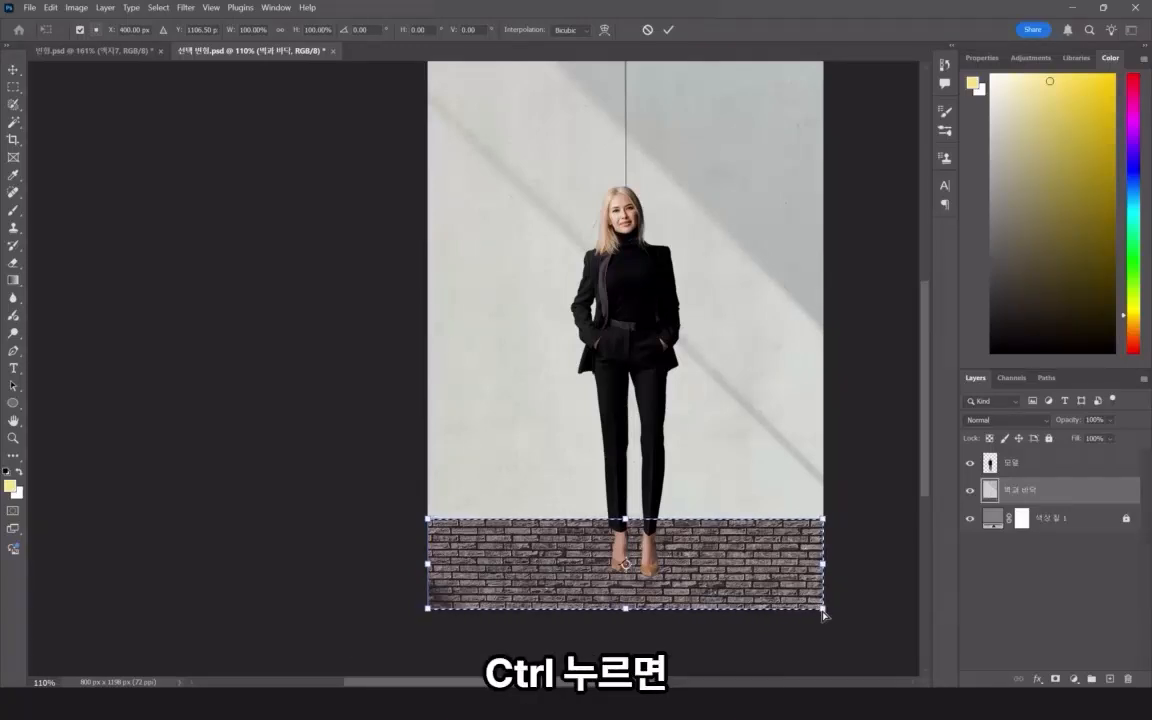
drag(822, 612, 867, 613)
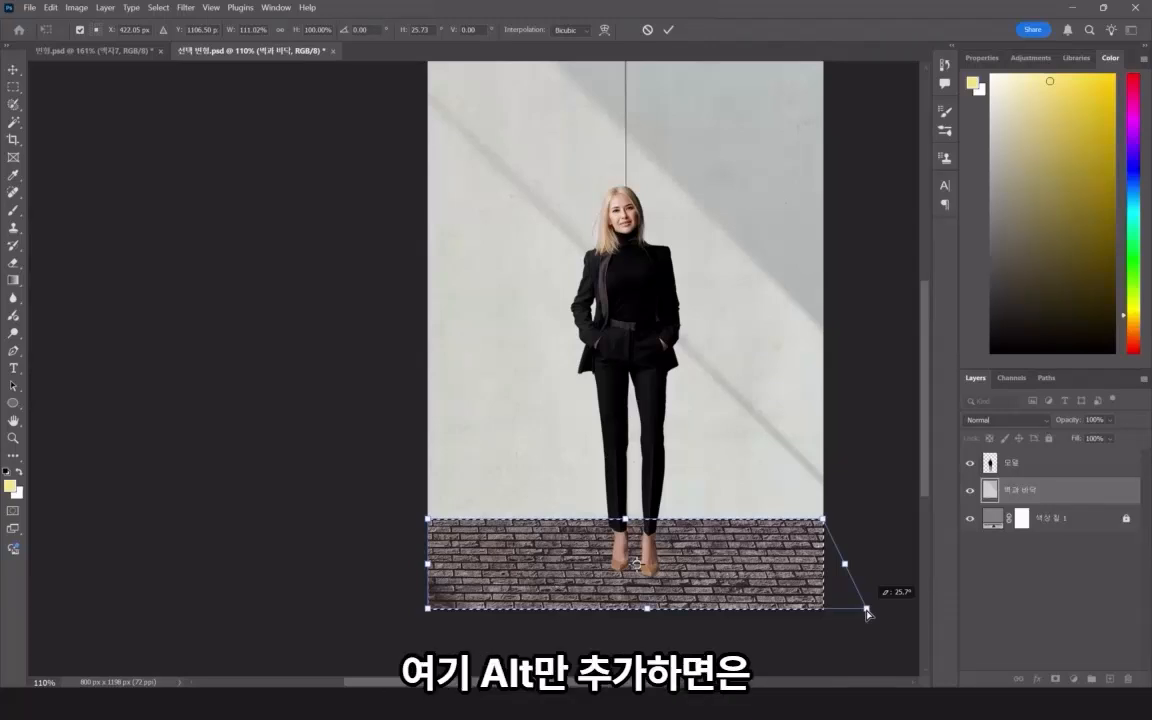
key(alt)
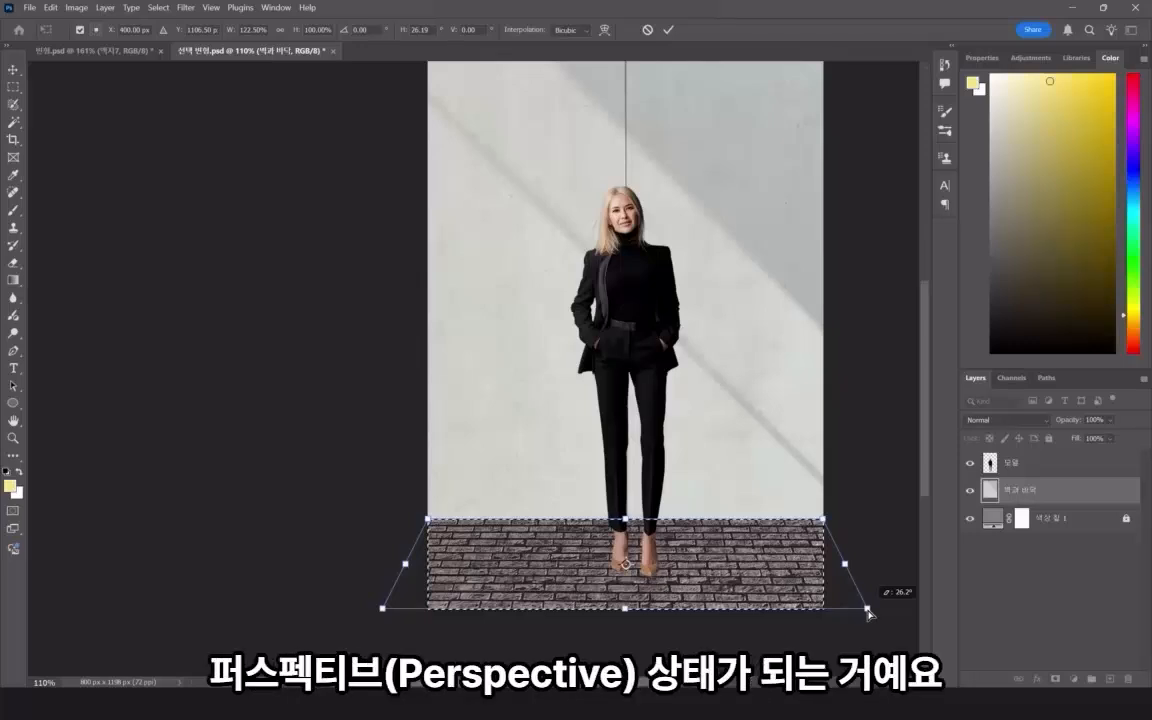
drag(870, 612, 707, 652)
scroll(655, 432, left, 5)
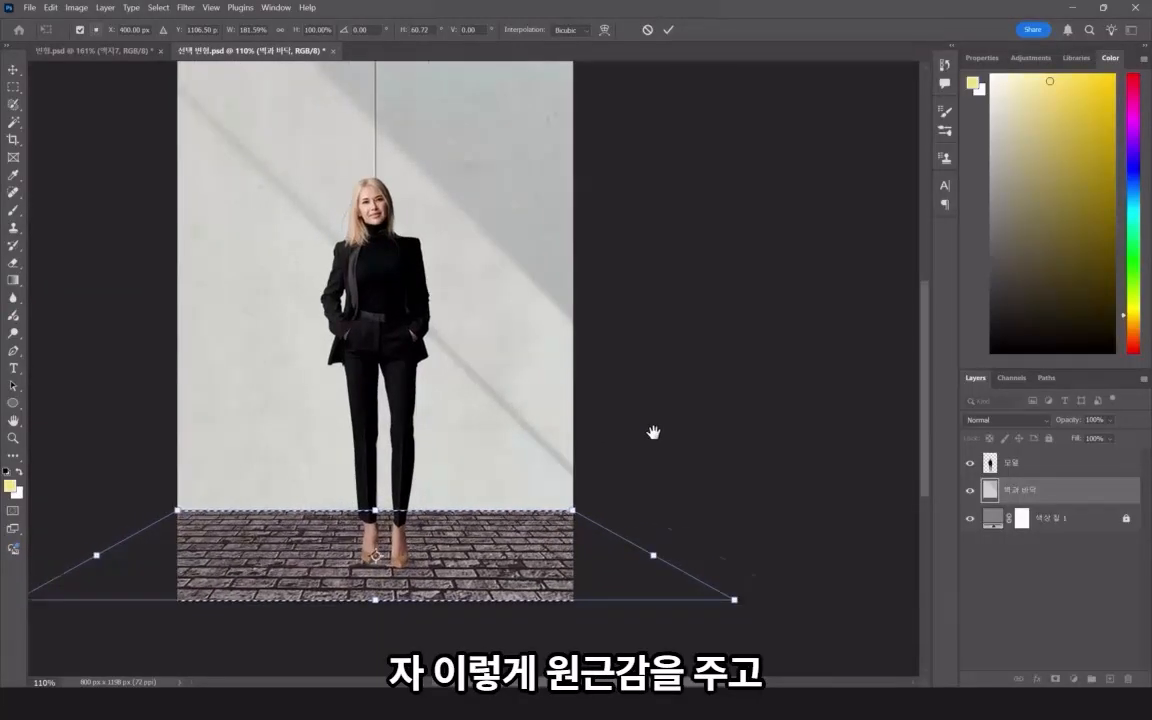
key(Return)
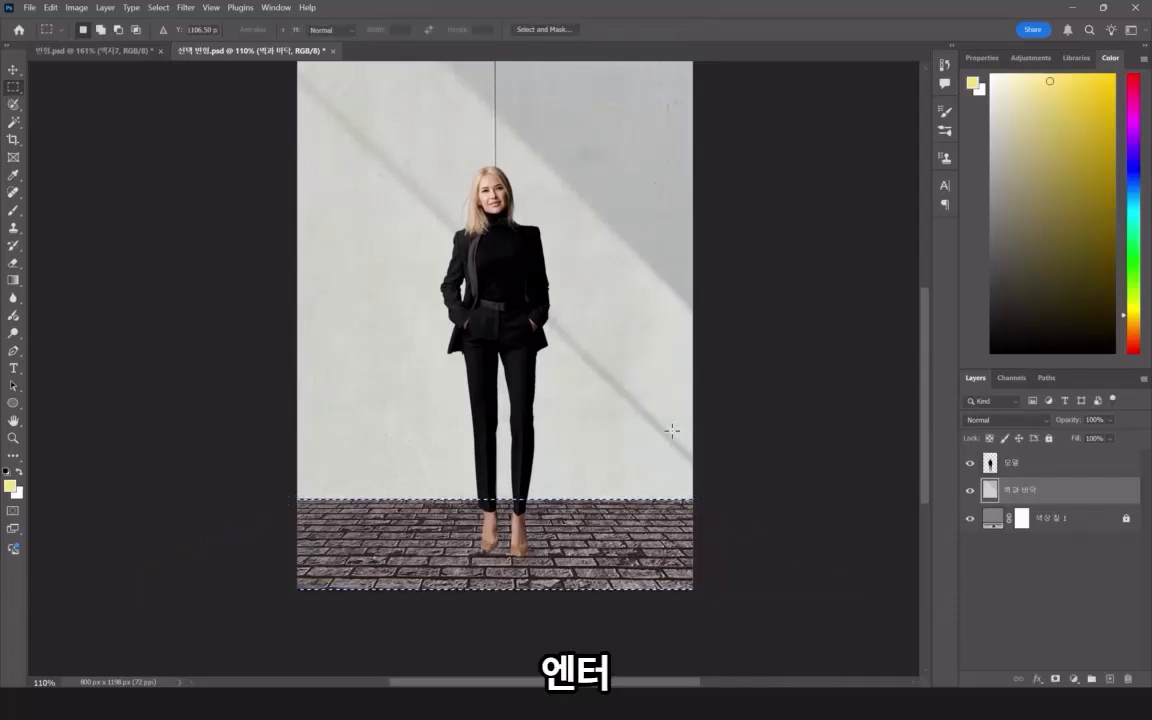
key(ctrl+d)
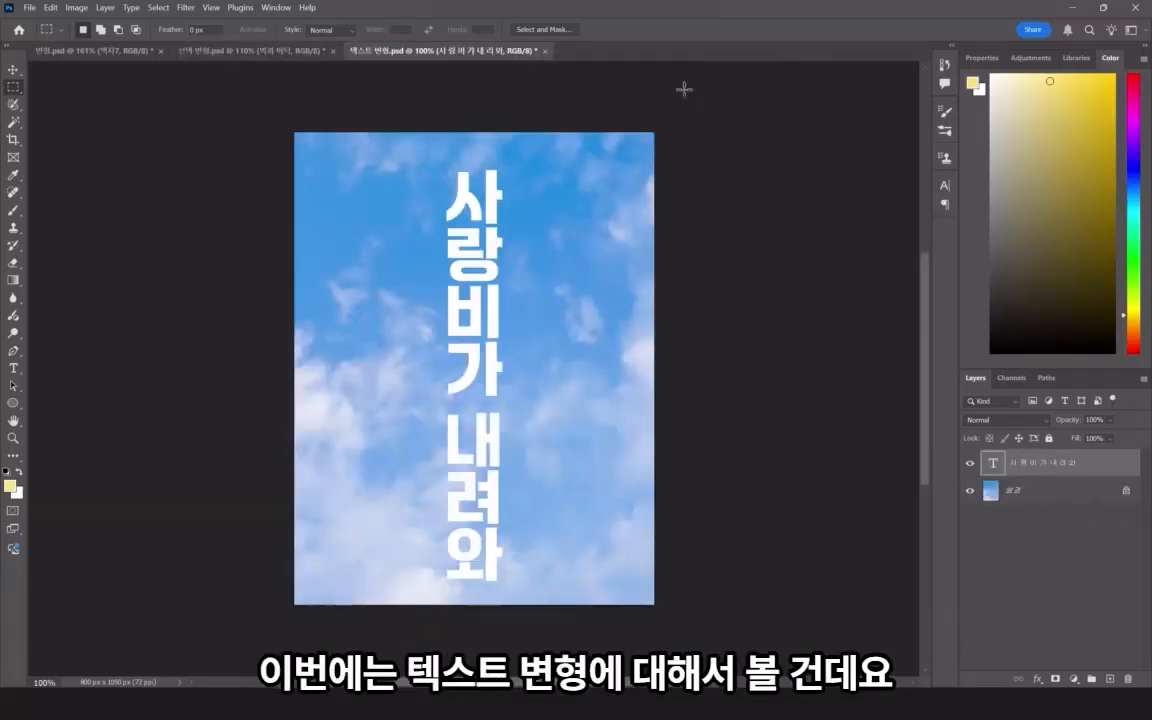
Try to distort the 사랑비가 내려와 text layer with Free Transform by pulling one lower corner outward, and cancel.
click(13, 70)
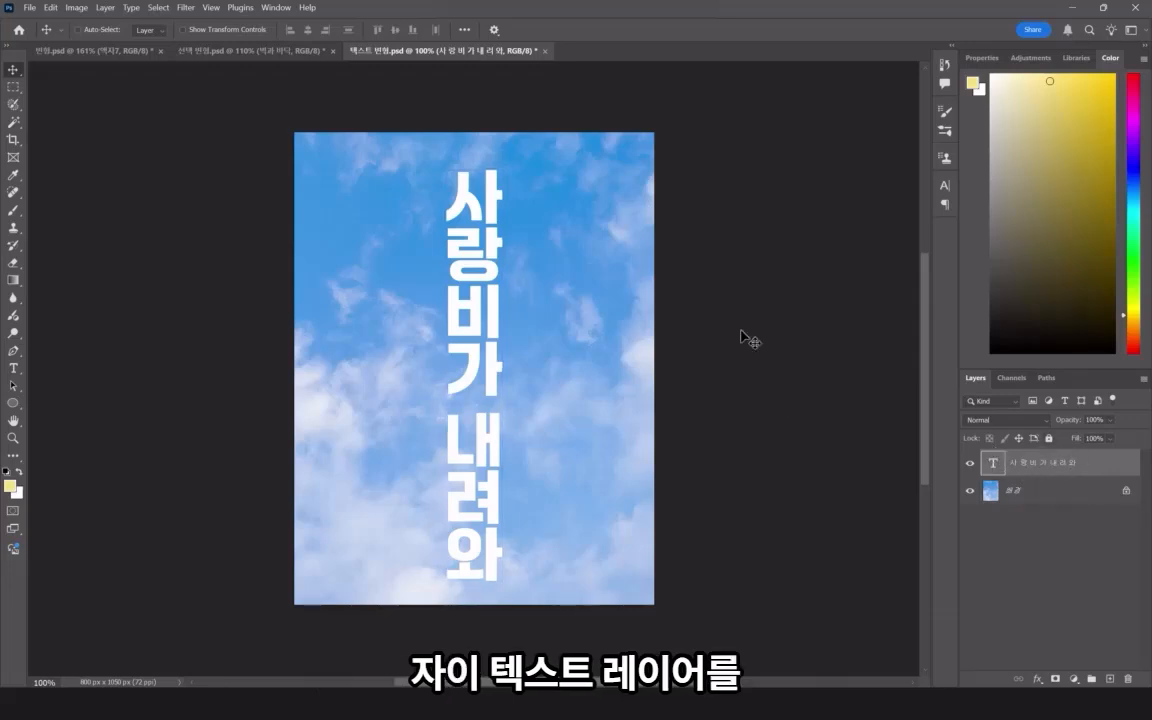
key(ctrl+t)
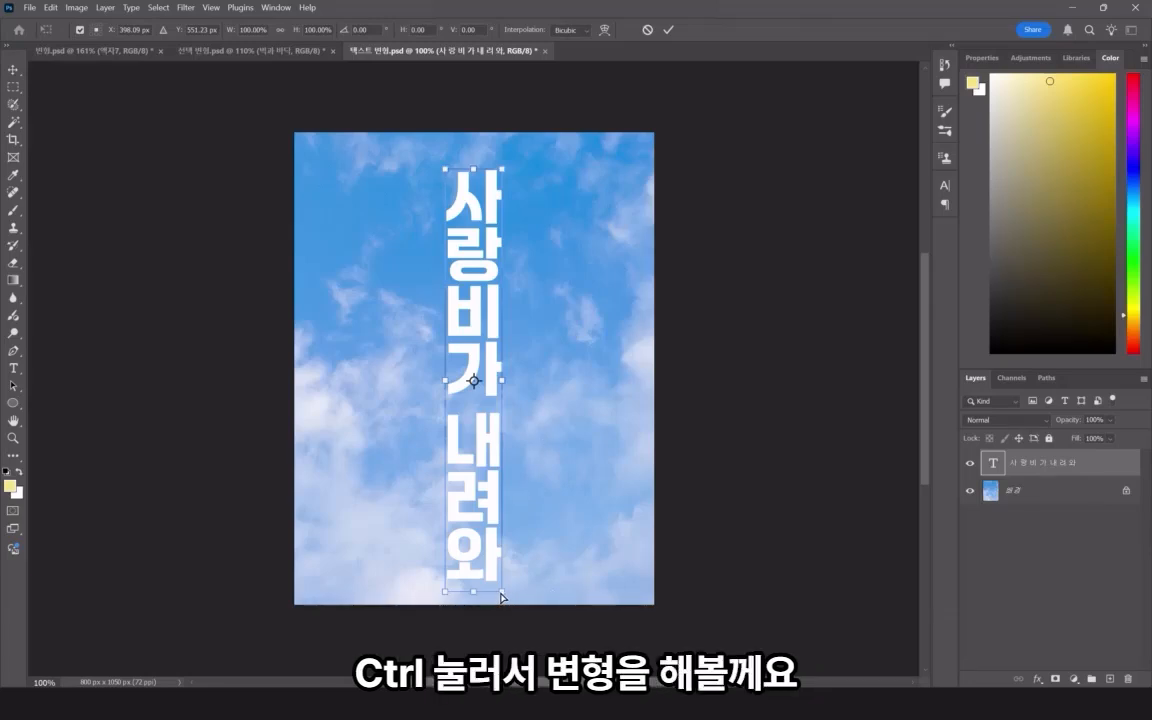
drag(501, 597, 537, 588)
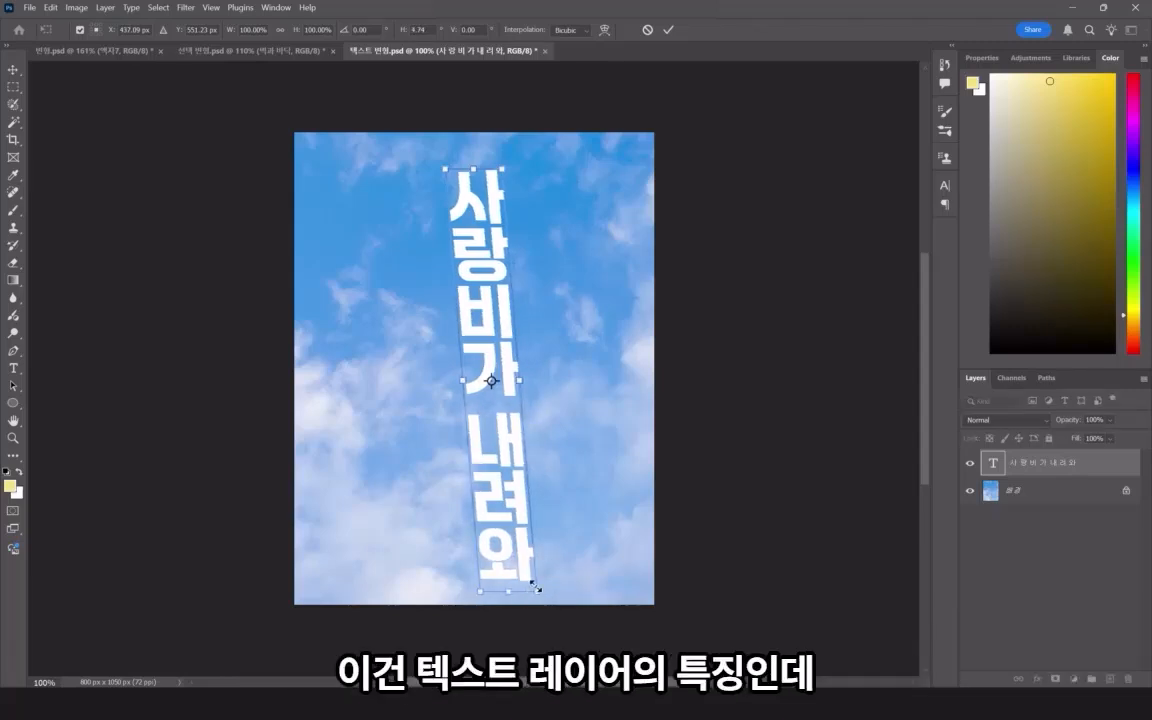
key(Escape)
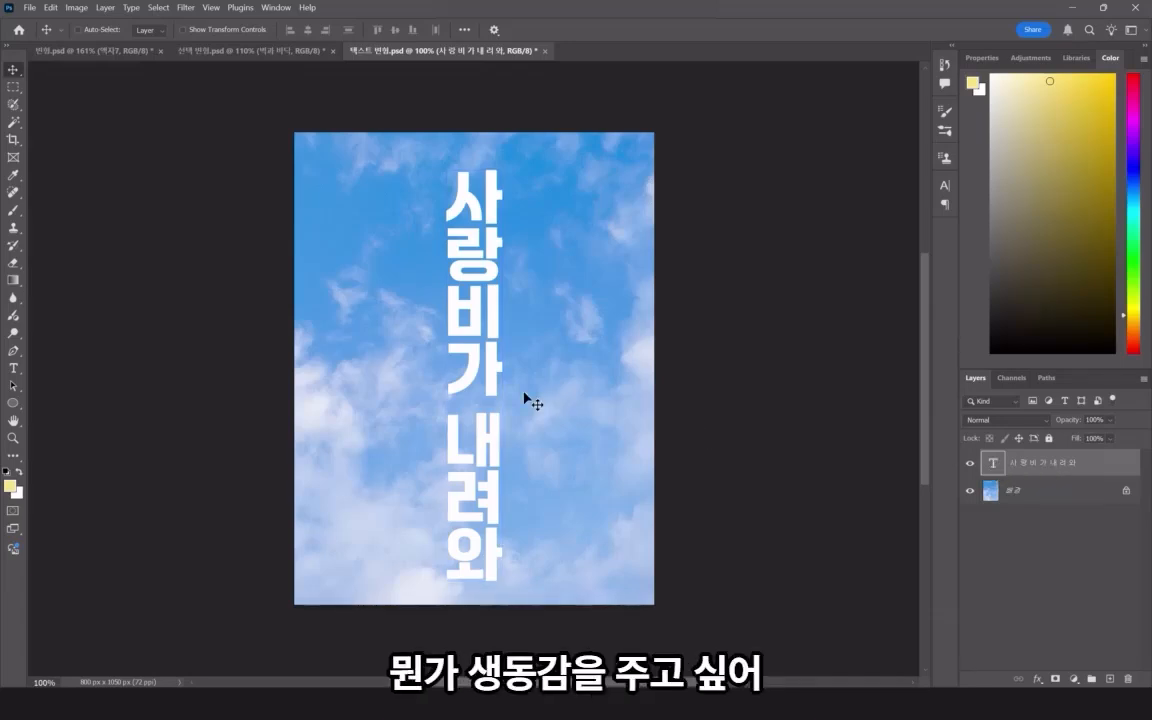
Rasterize the 사랑비가 내려와 text layer and widen its lower end symmetrically in perspective.
right_click(1121, 469)
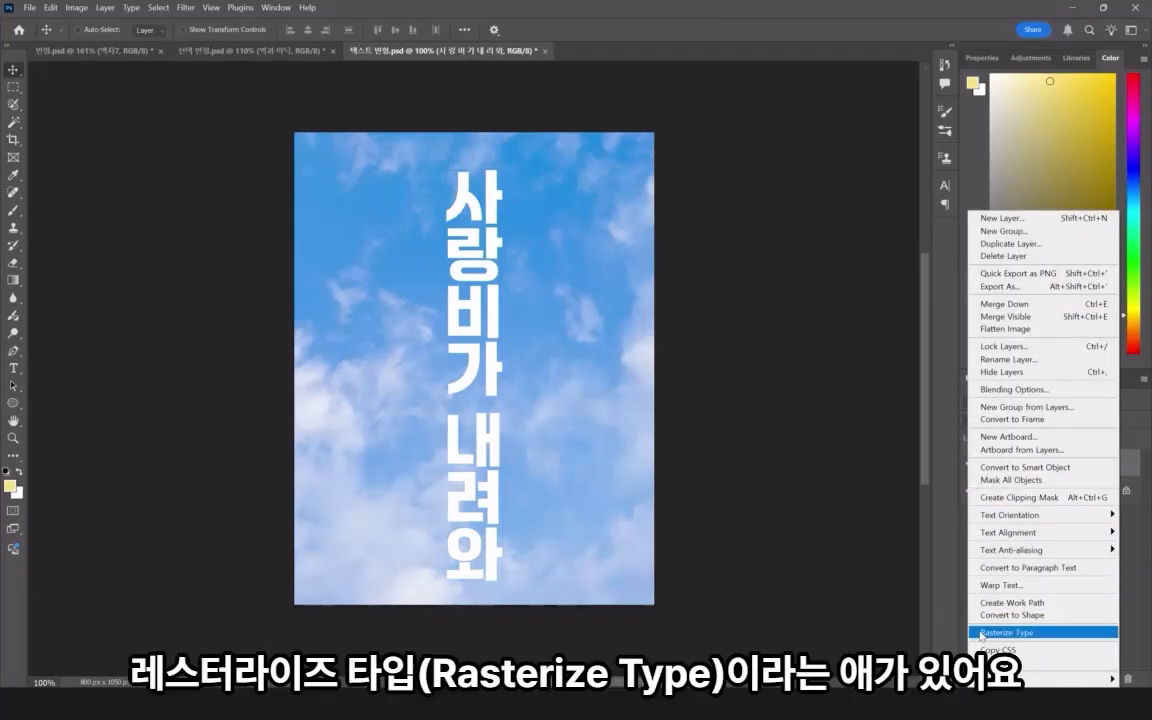
click(1047, 633)
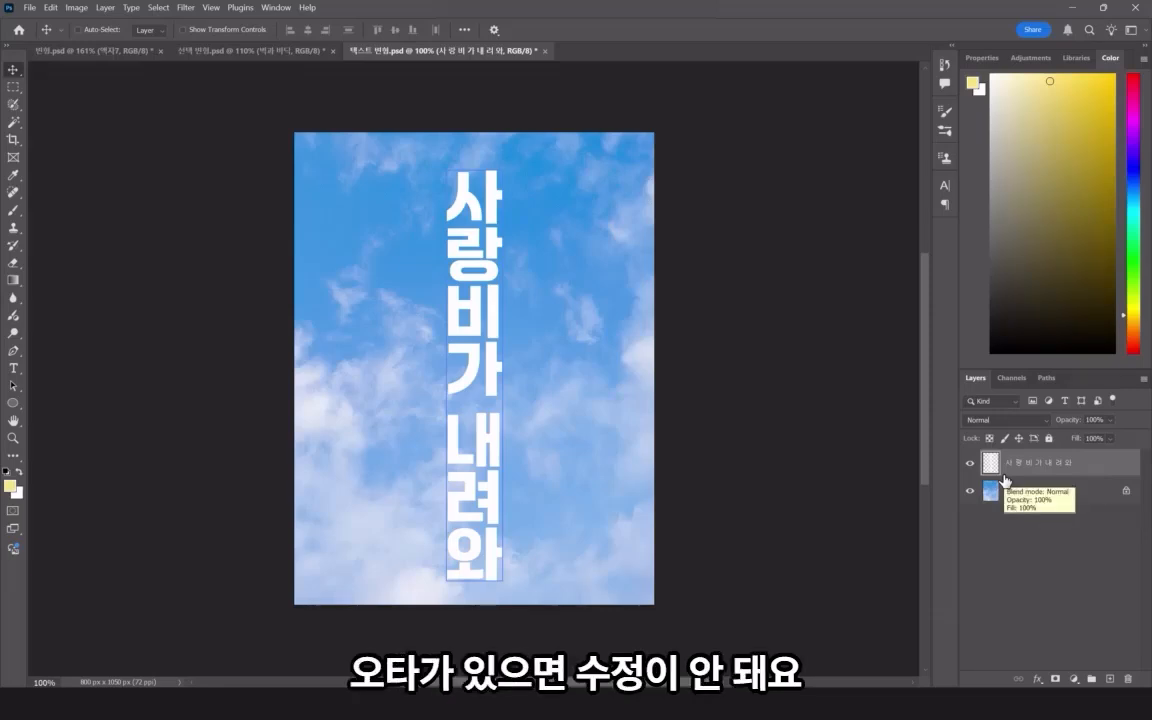
key(ctrl+t)
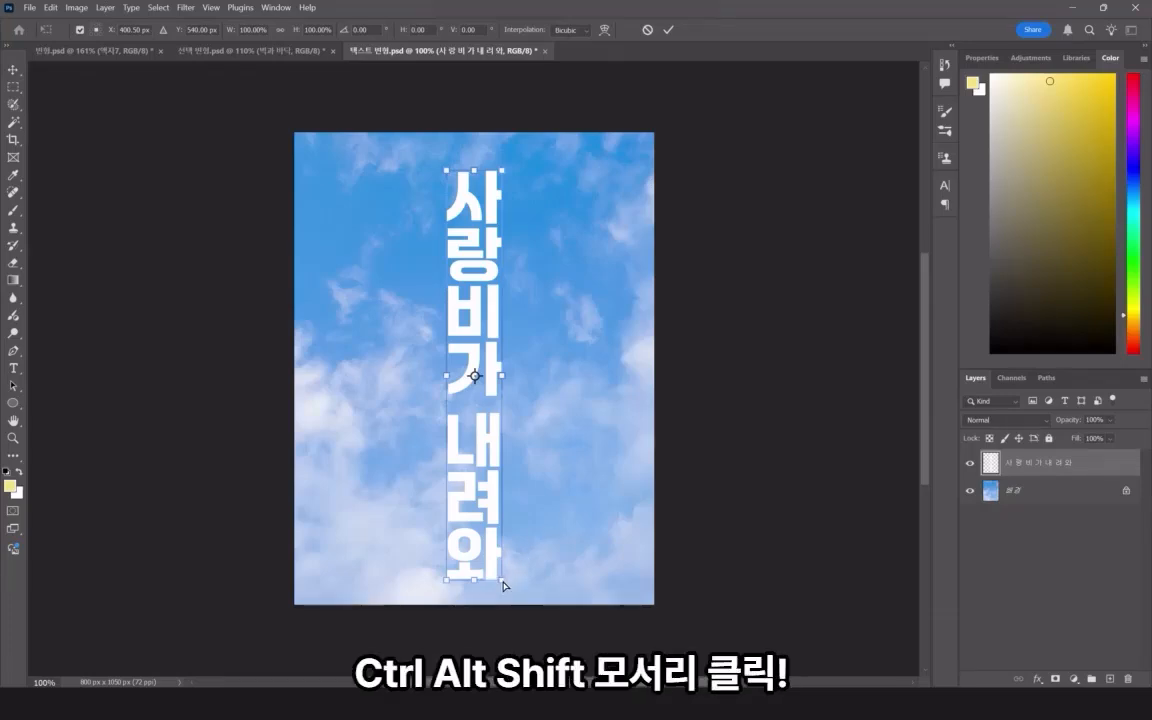
drag(502, 586, 620, 574)
key(Return)
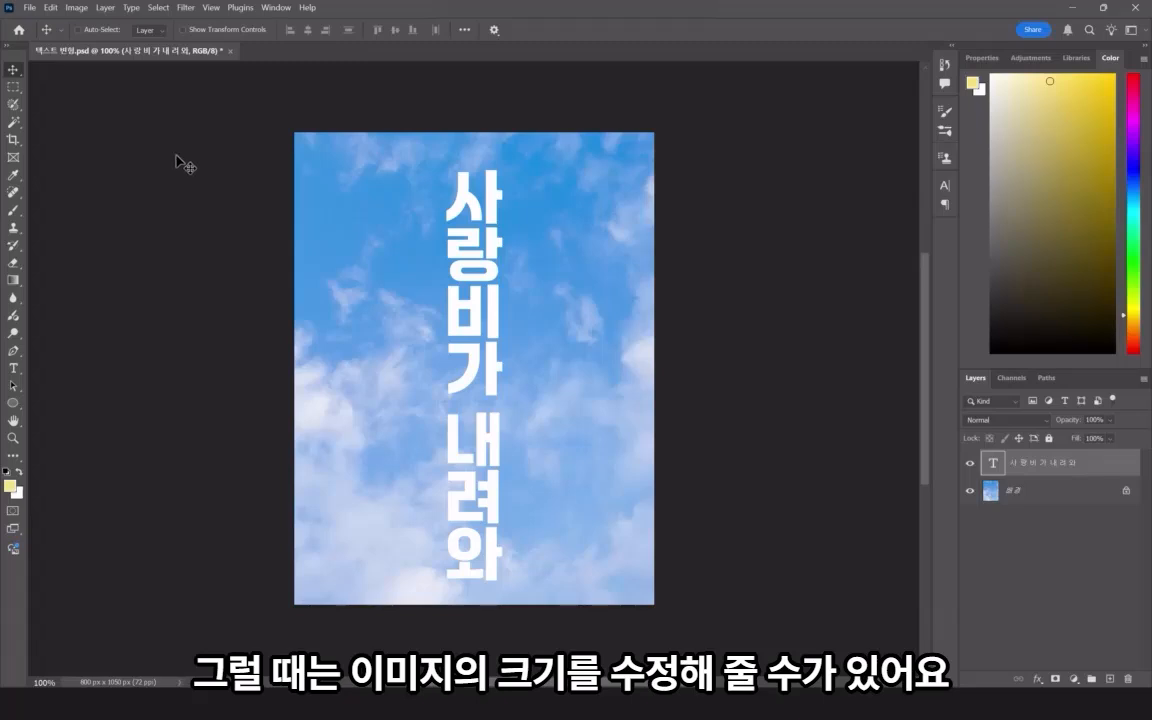
Crop the sky image equally from both sides to about 504 px wide, keeping its full height.
click(13, 143)
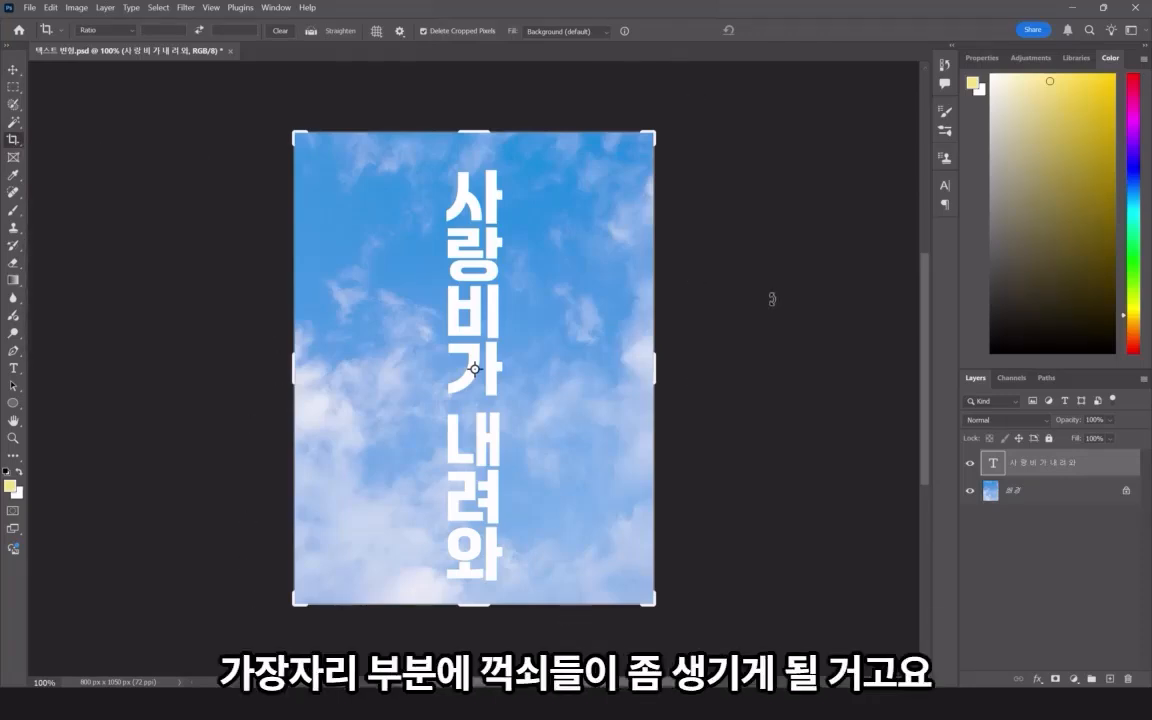
drag(656, 368, 591, 370)
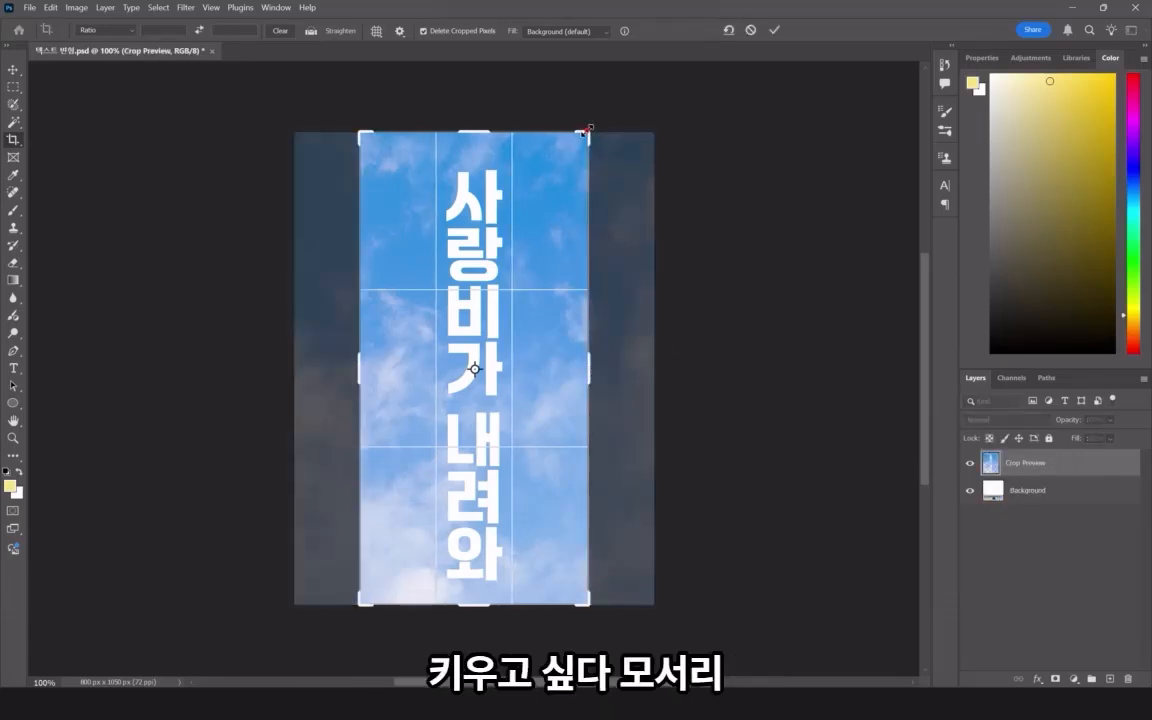
mouse_move(587, 130)
mouse_down()
mouse_move(589, 104)
mouse_move(564, 157)
mouse_move(587, 129)
mouse_up()
key(Return)
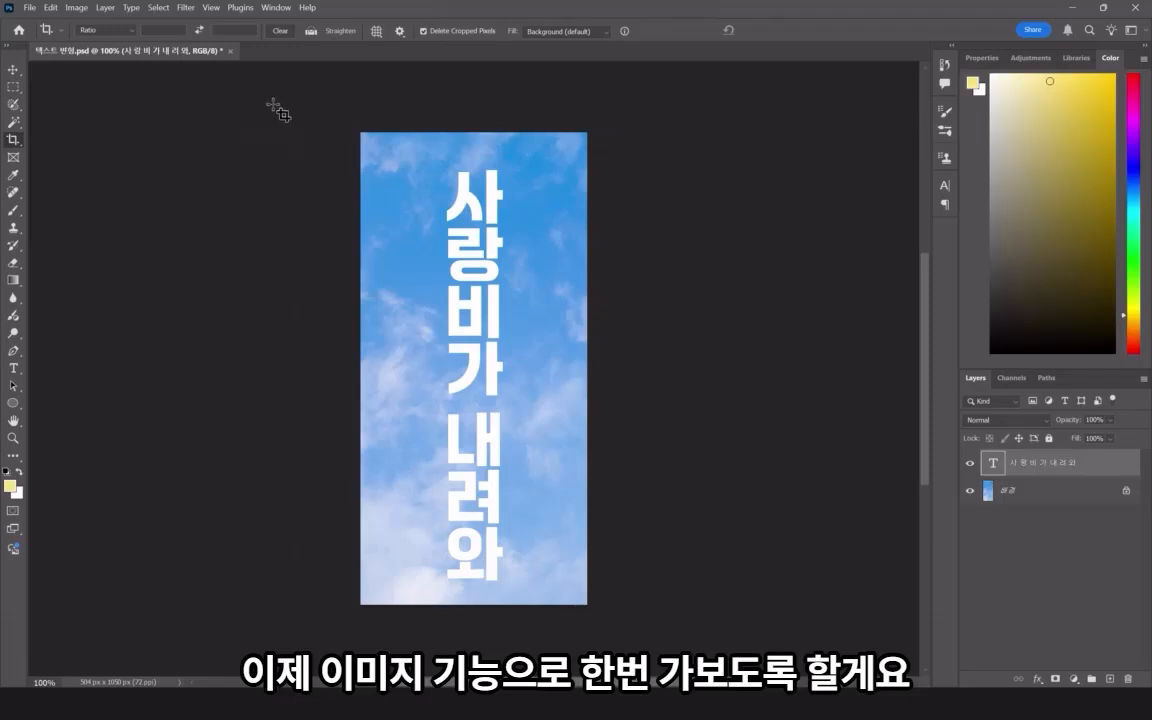
Switch the Image Size units to pixels and enlarge the image proportionally to a width of 1000 px.
click(10, 68)
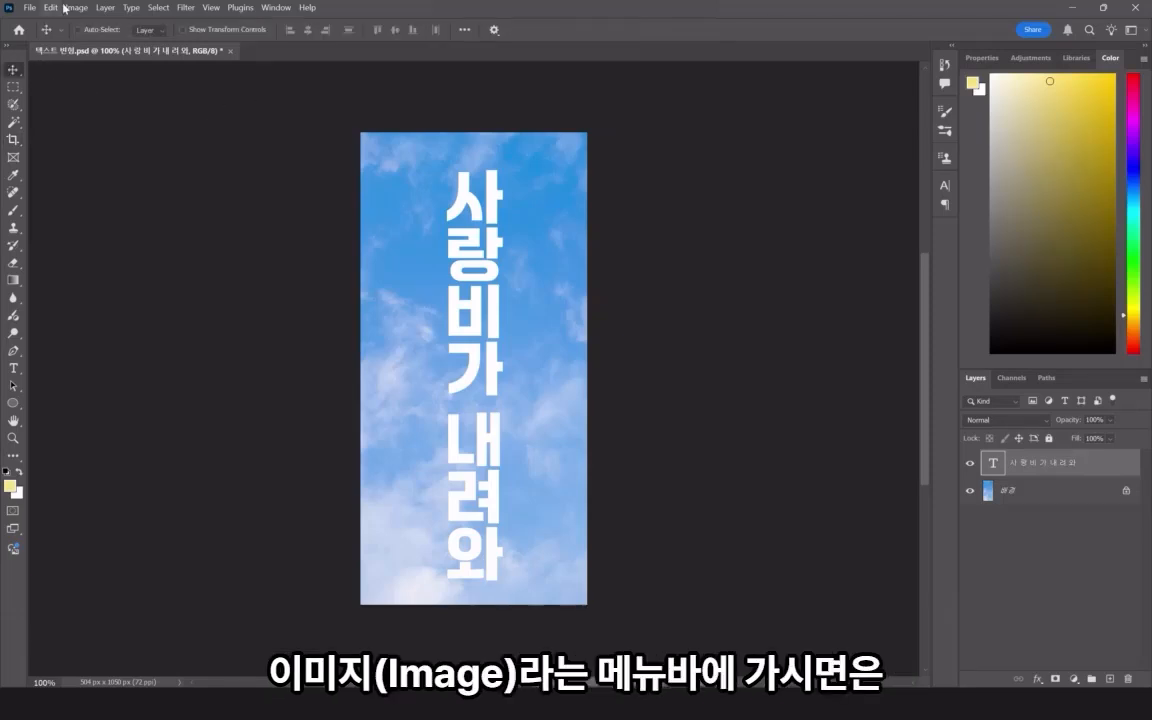
click(77, 8)
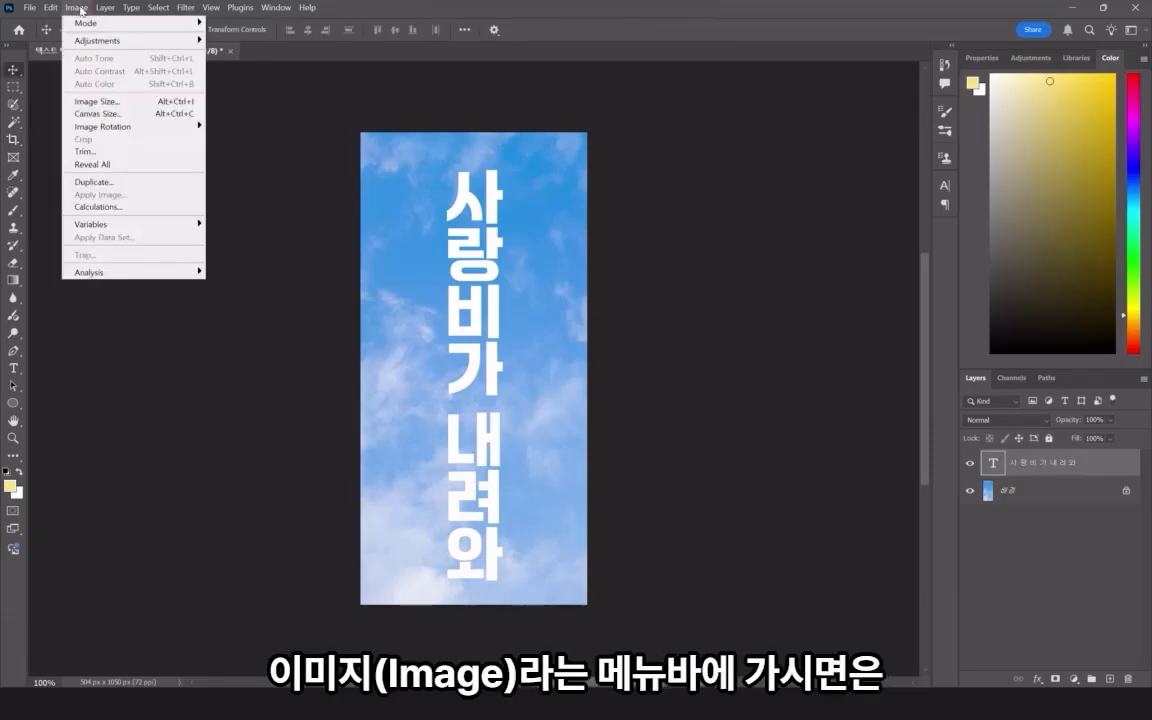
click(122, 104)
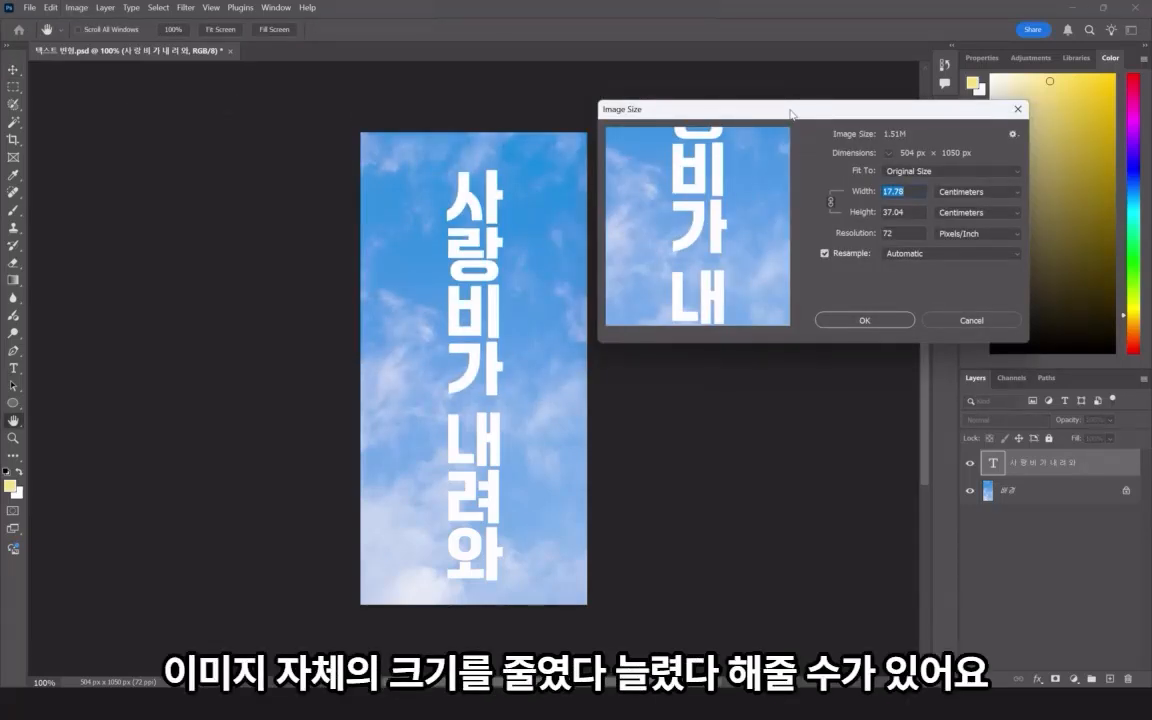
click(968, 199)
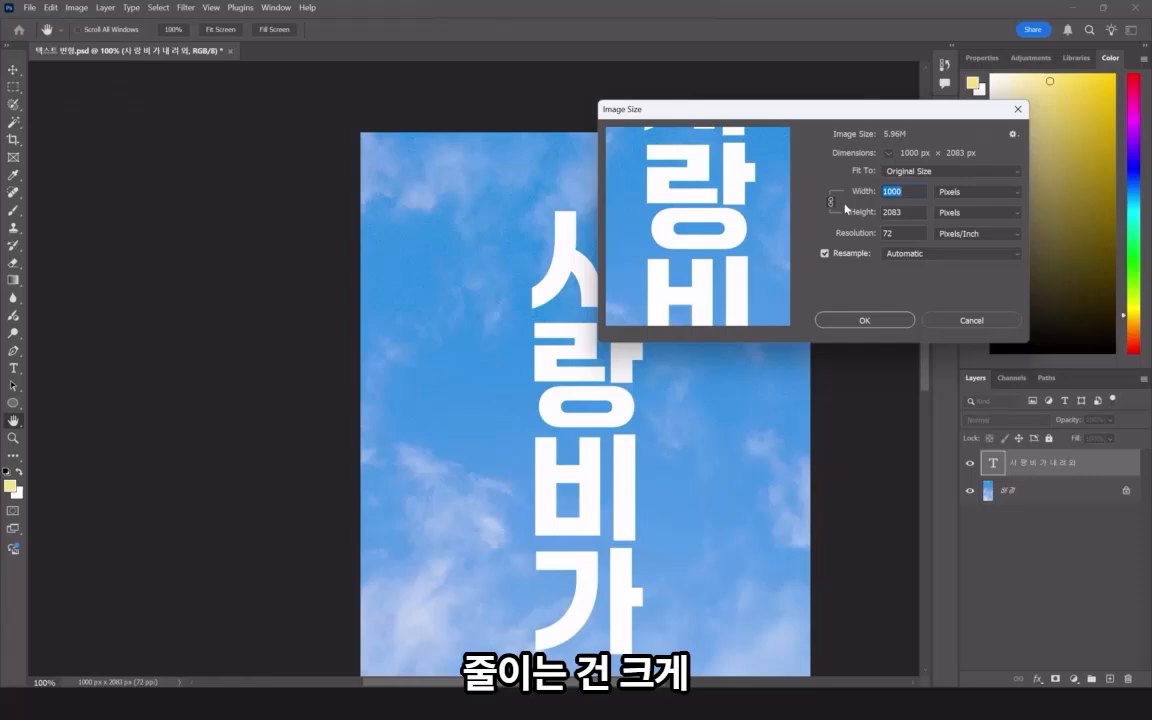
Try a proportional image width of 500 px, followed by a height of 100 px, in the Image Size settings.
text(500)
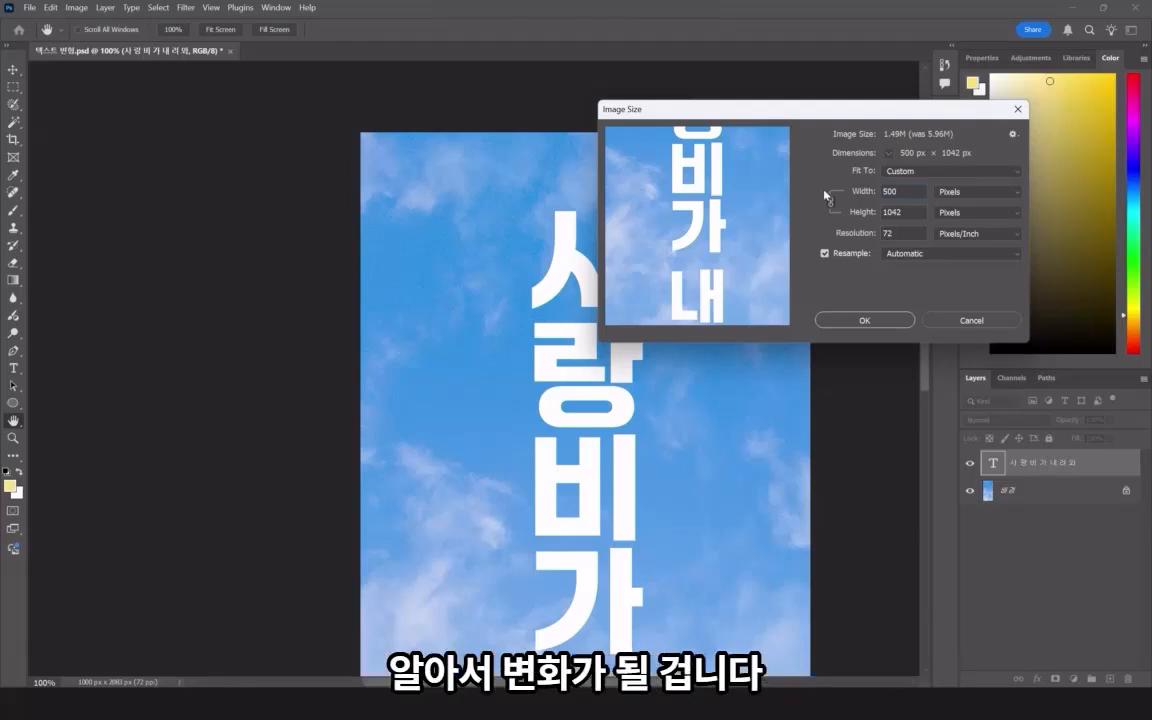
double_click(903, 191)
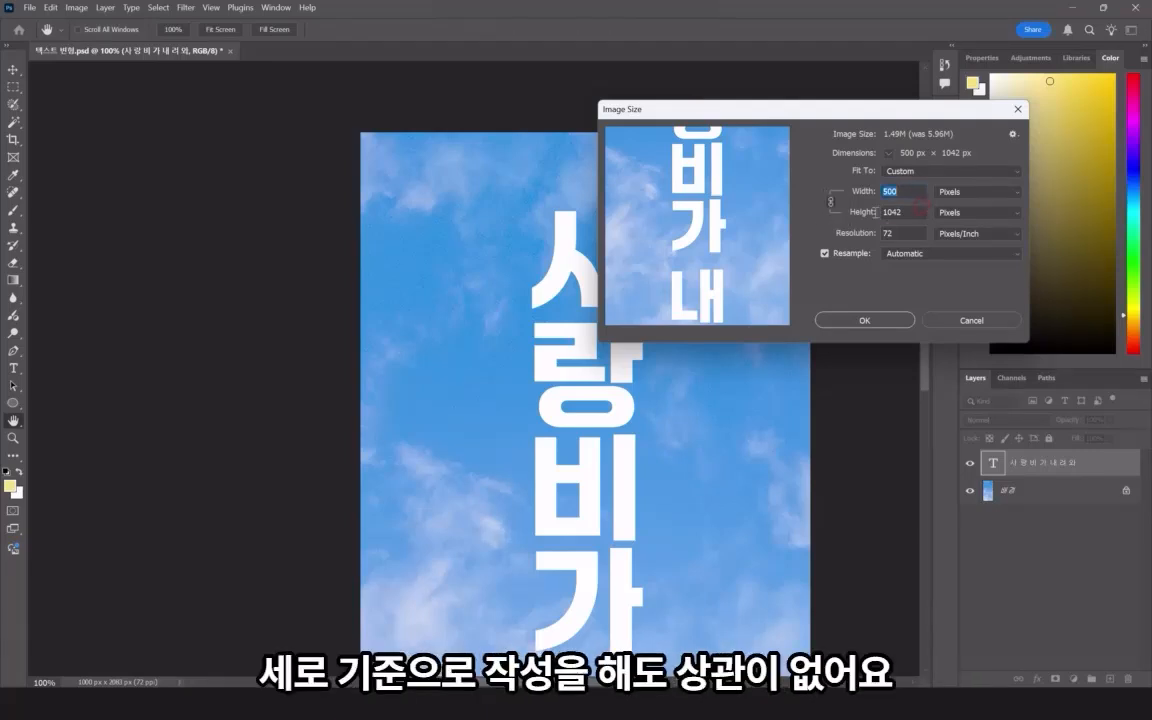
text(1)
key(Tab)
text(100)
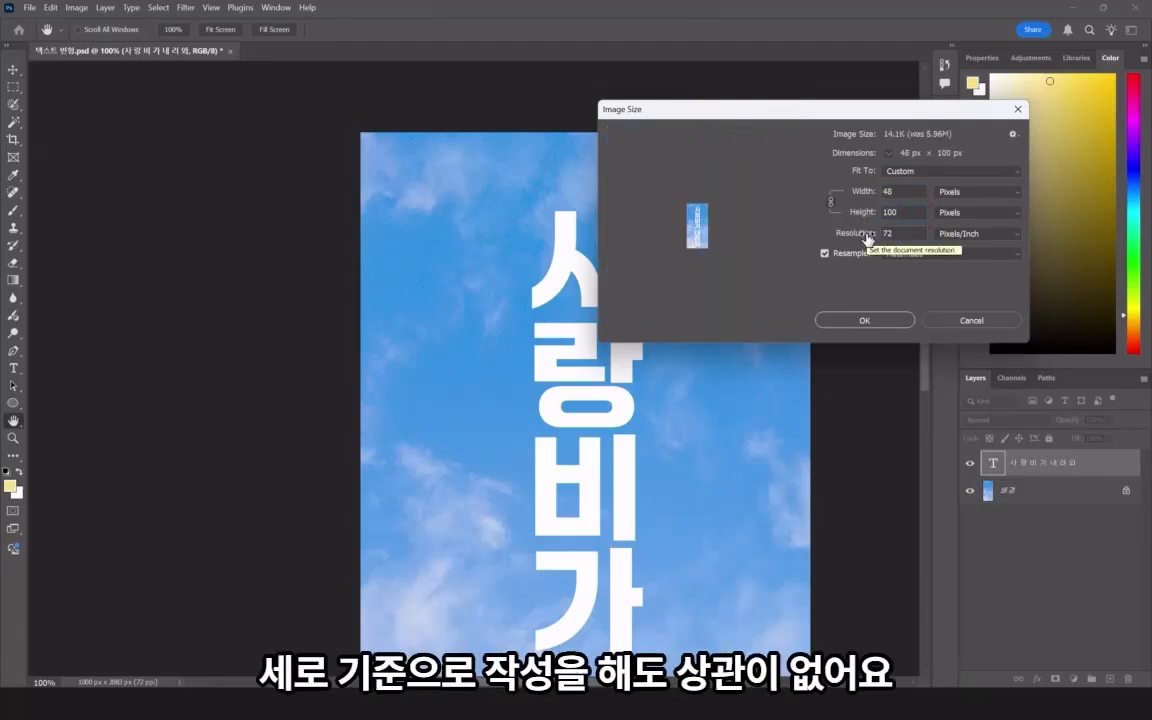
Set the image height to 1000 px with proportions linked and apply the resize.
alt+click(980, 321)
drag(910, 215, 829, 216)
text(1000)
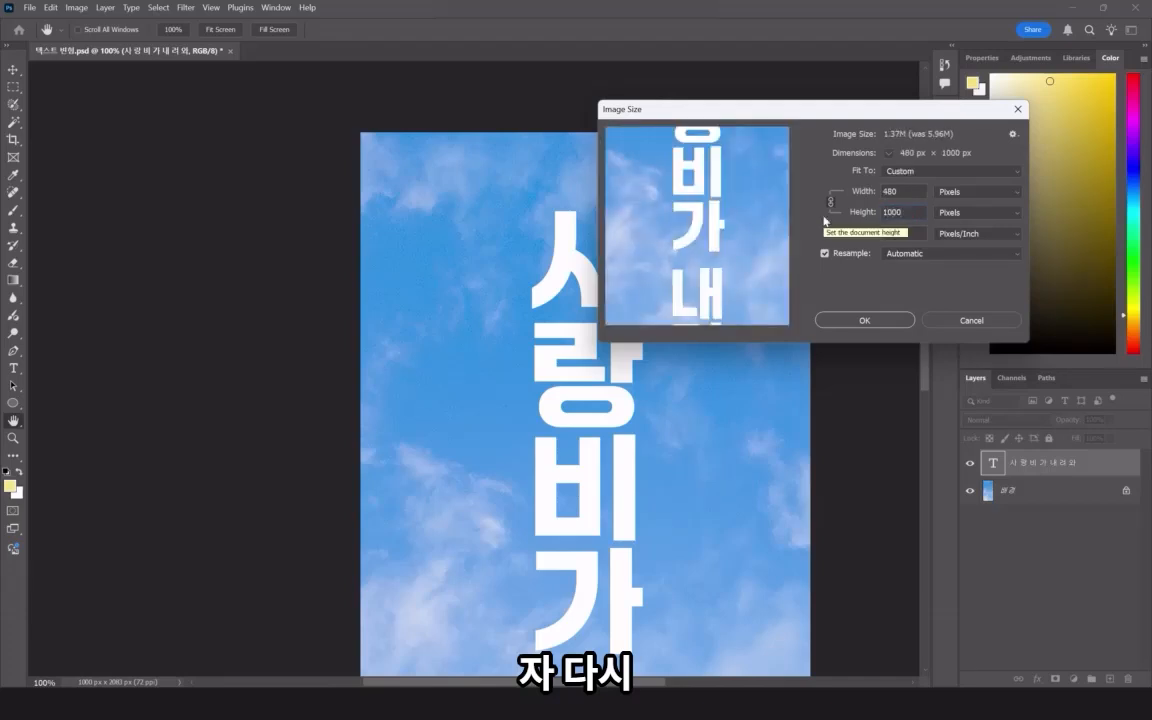
key(Return)
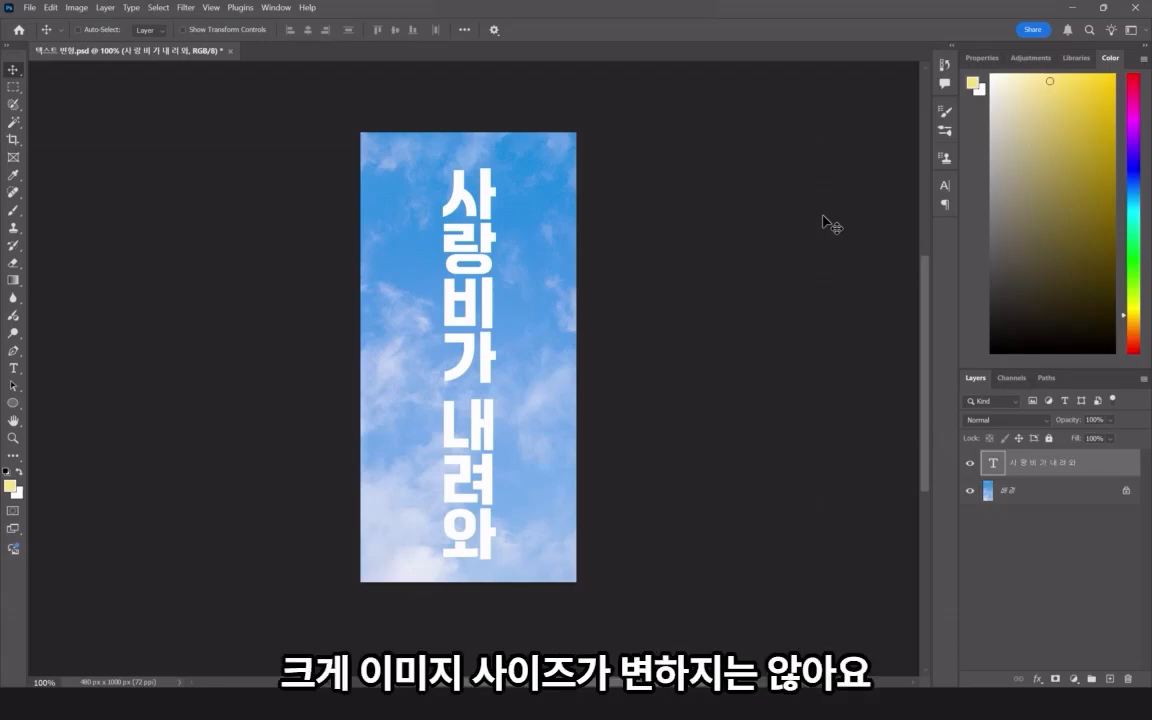
Try extending the canvas to 1000 px wide from a centred anchor with Canvas Size, and undo it.
click(76, 7)
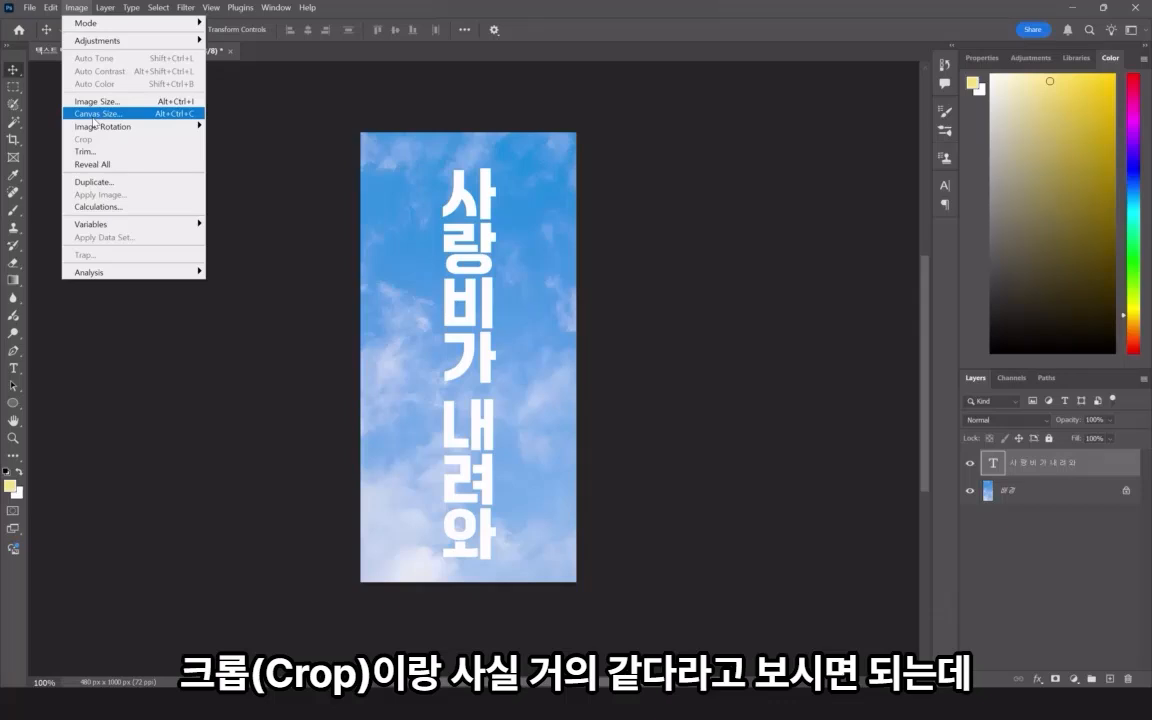
click(93, 116)
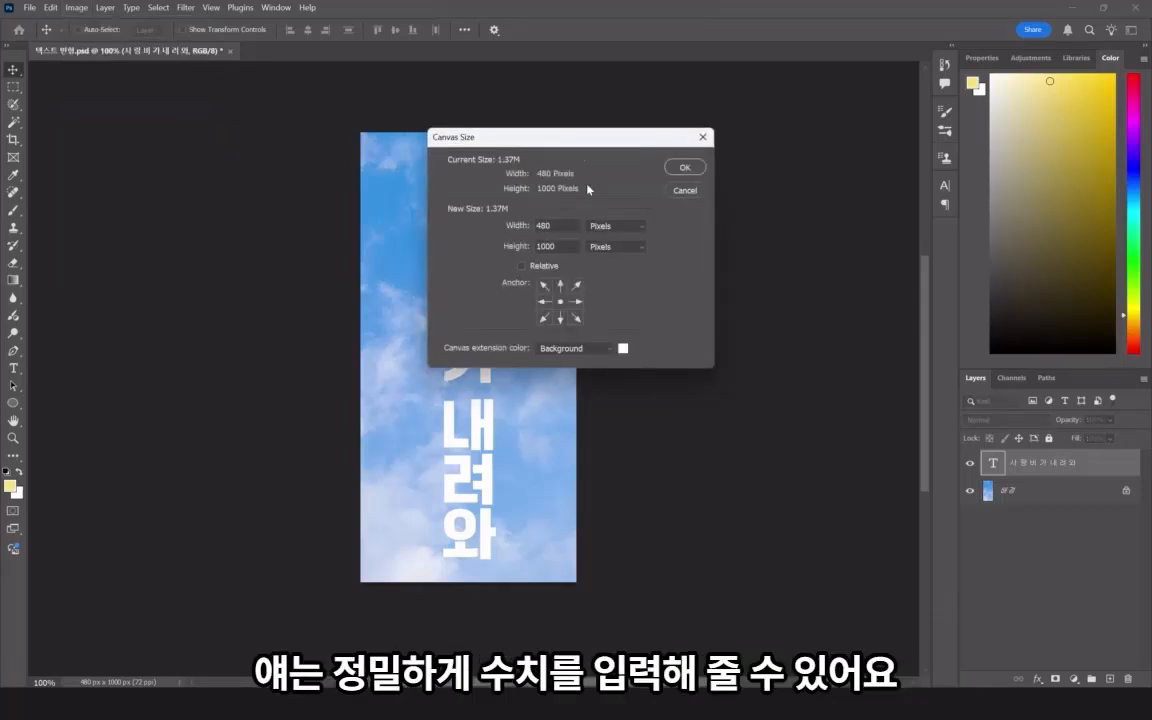
drag(522, 135, 734, 107)
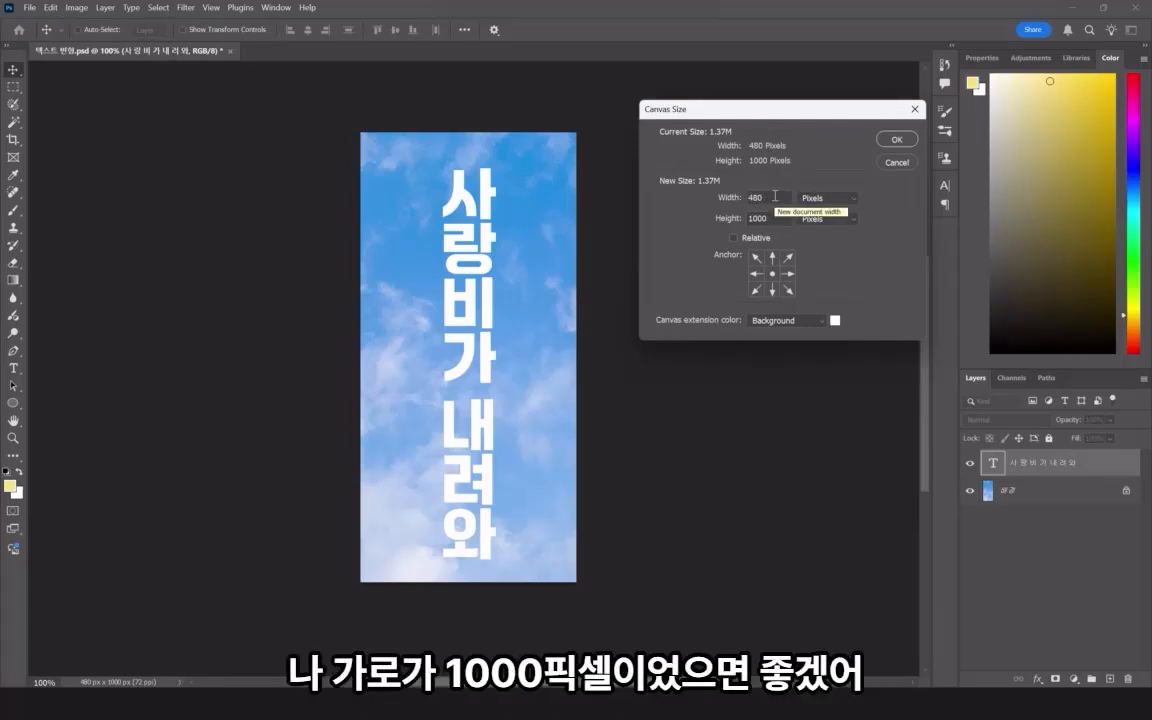
double_click(758, 197)
text(100)
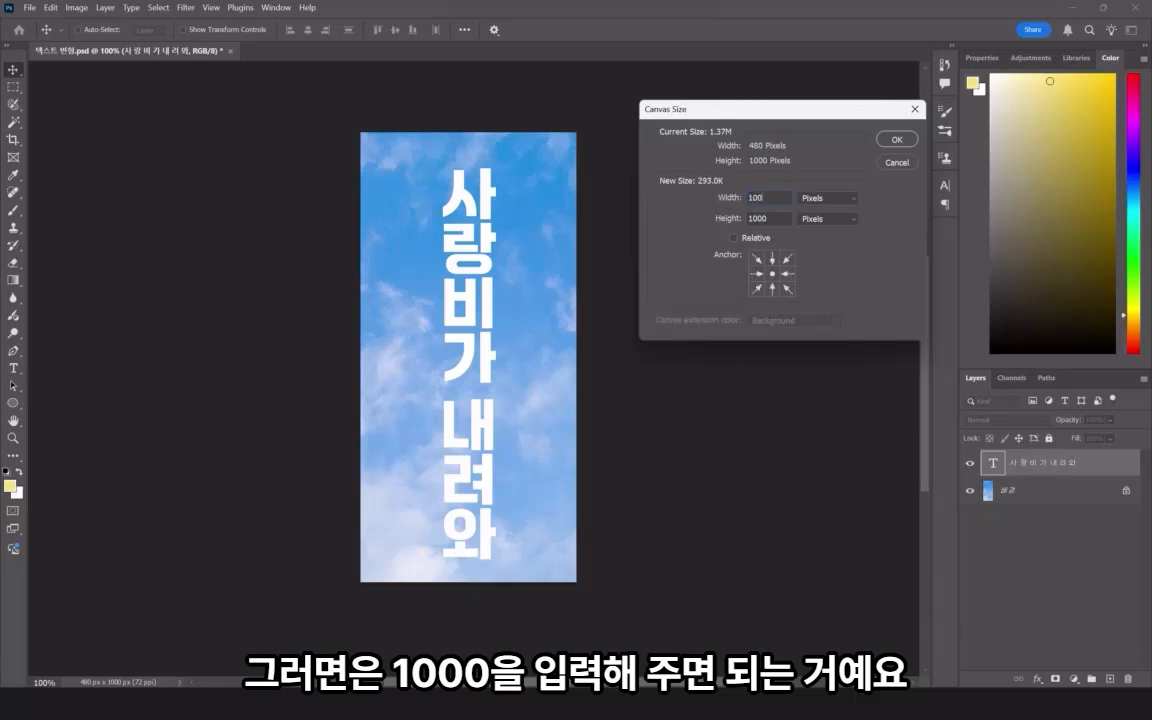
text(0)
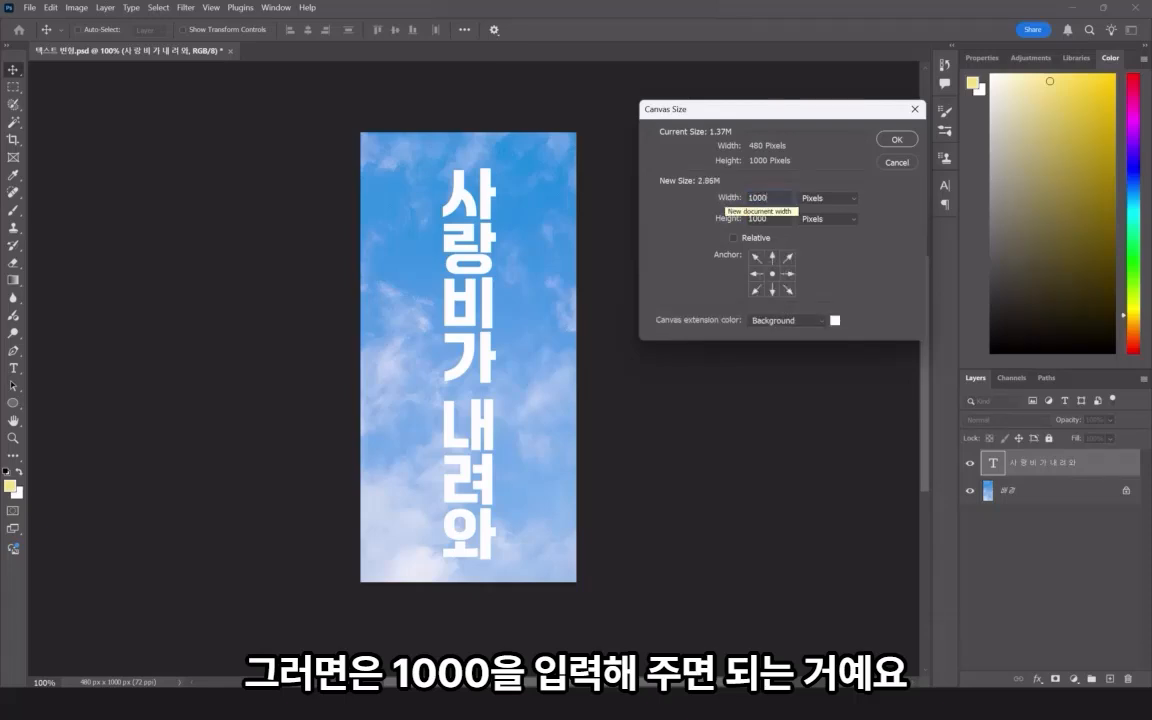
key(Return)
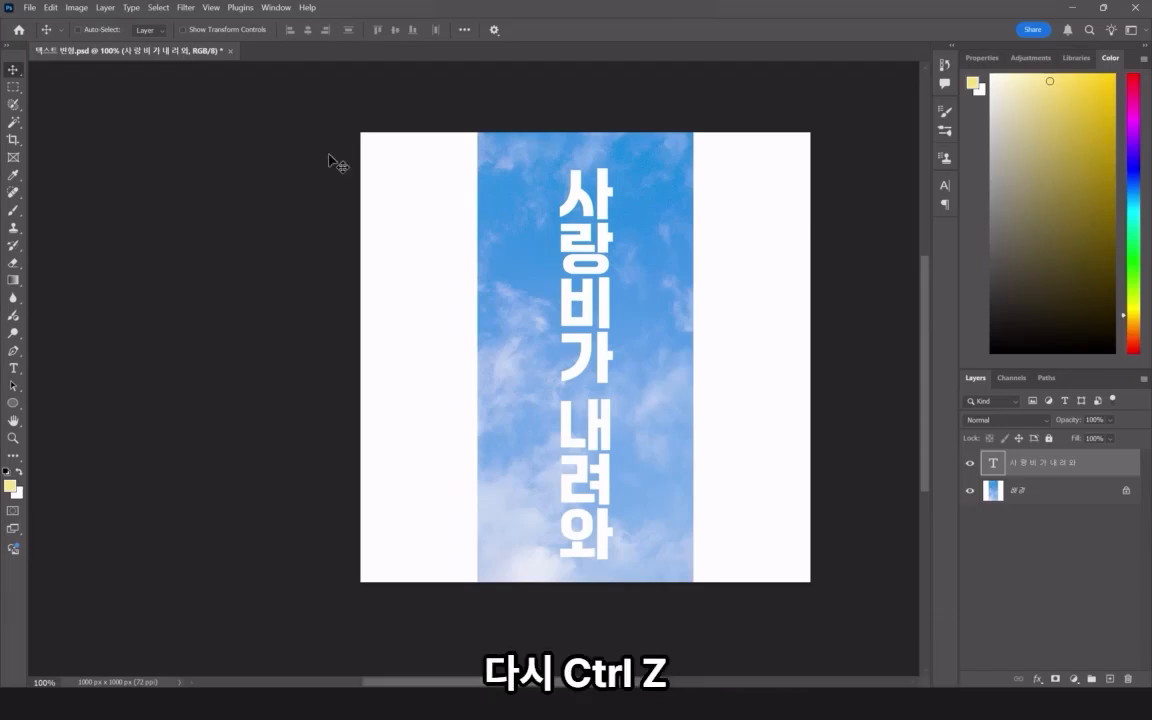
key(ctrl+z)
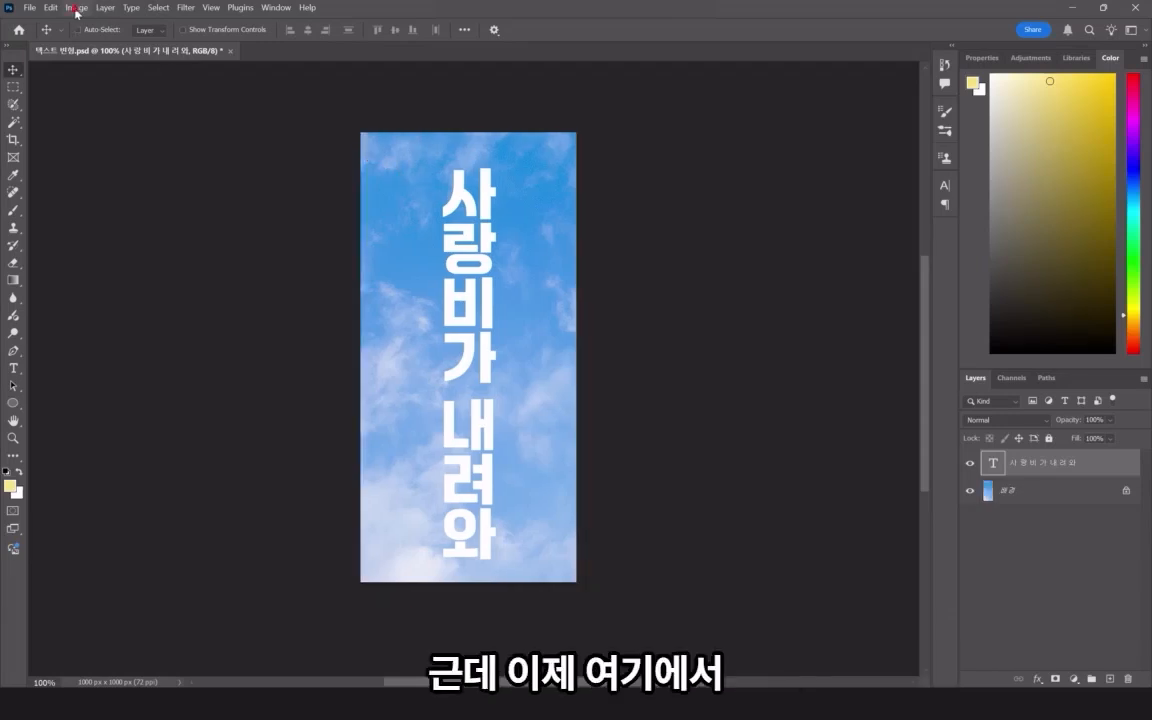
Extend the canvas to 1000 px wide using the middle-left anchor so the added area falls on the right side.
click(77, 8)
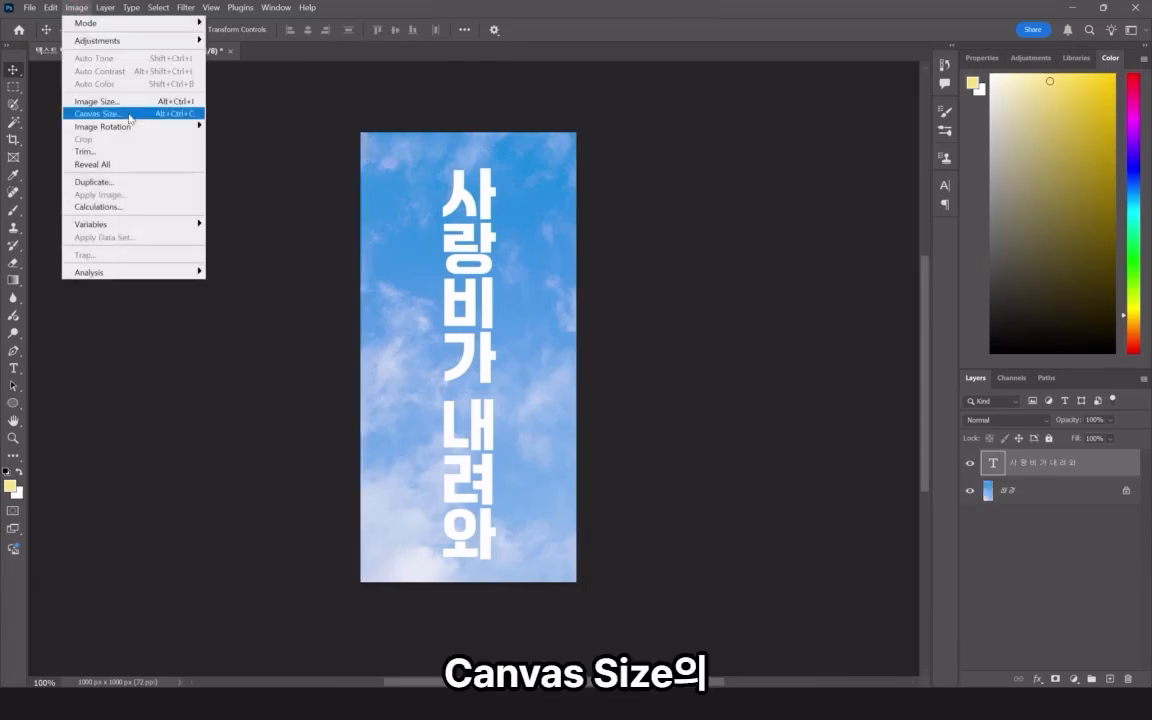
click(130, 115)
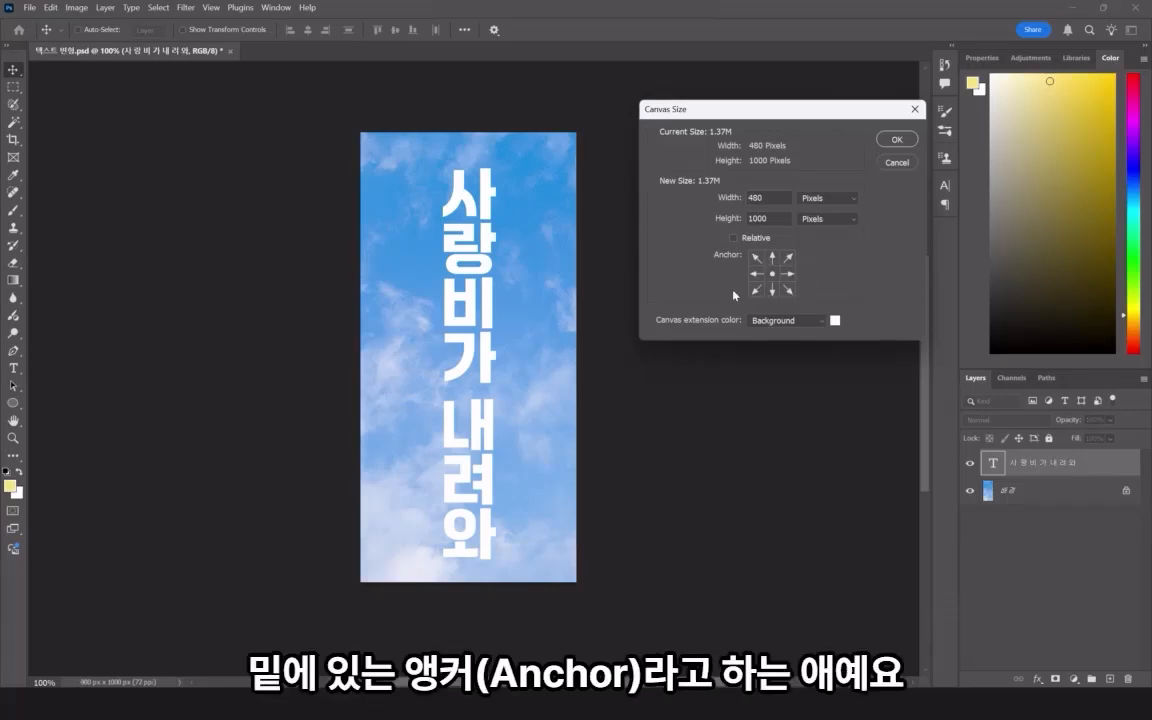
text(1000)
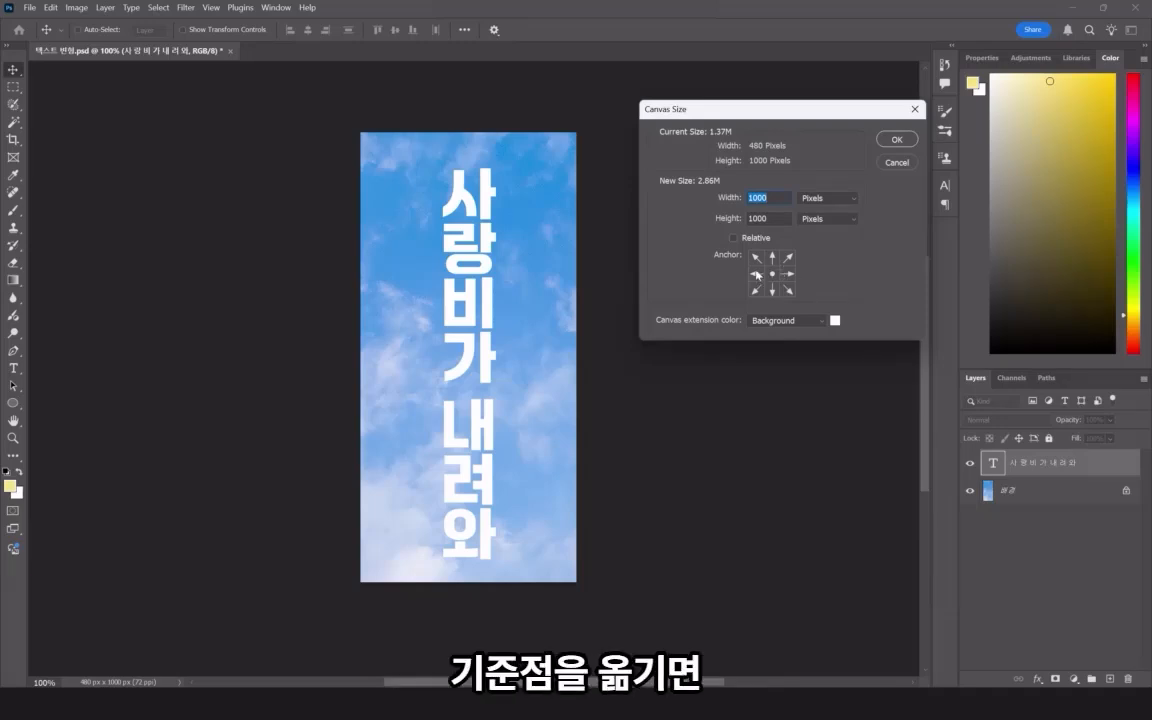
click(756, 273)
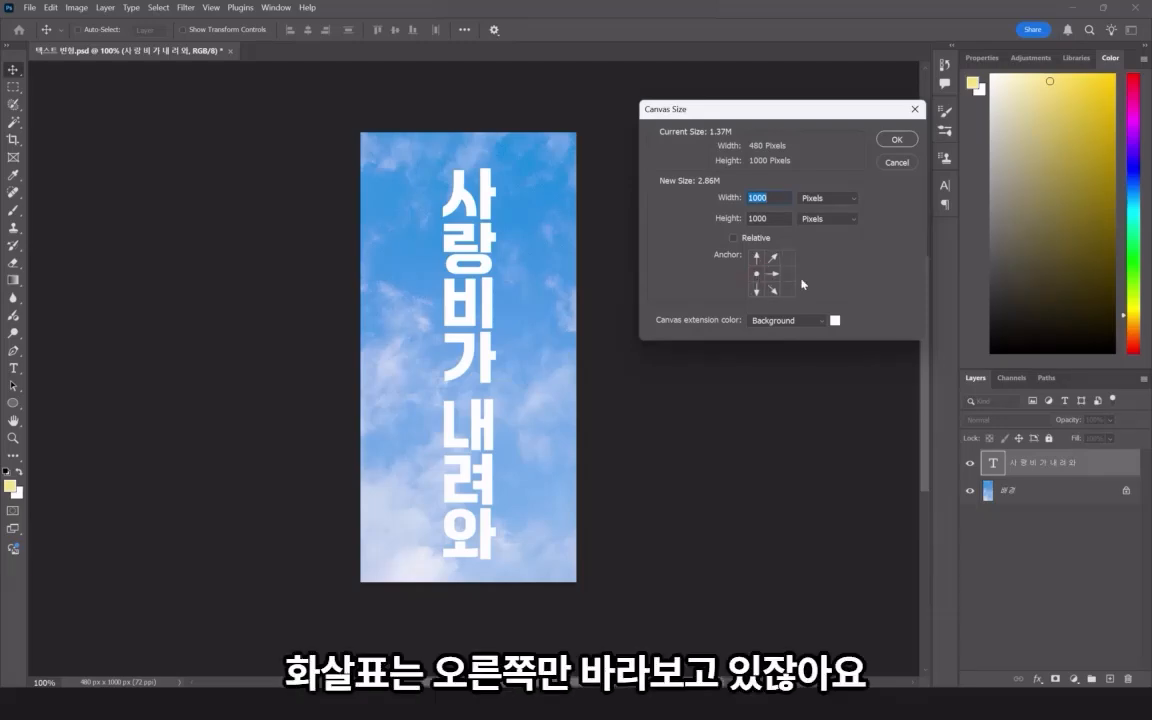
click(895, 140)
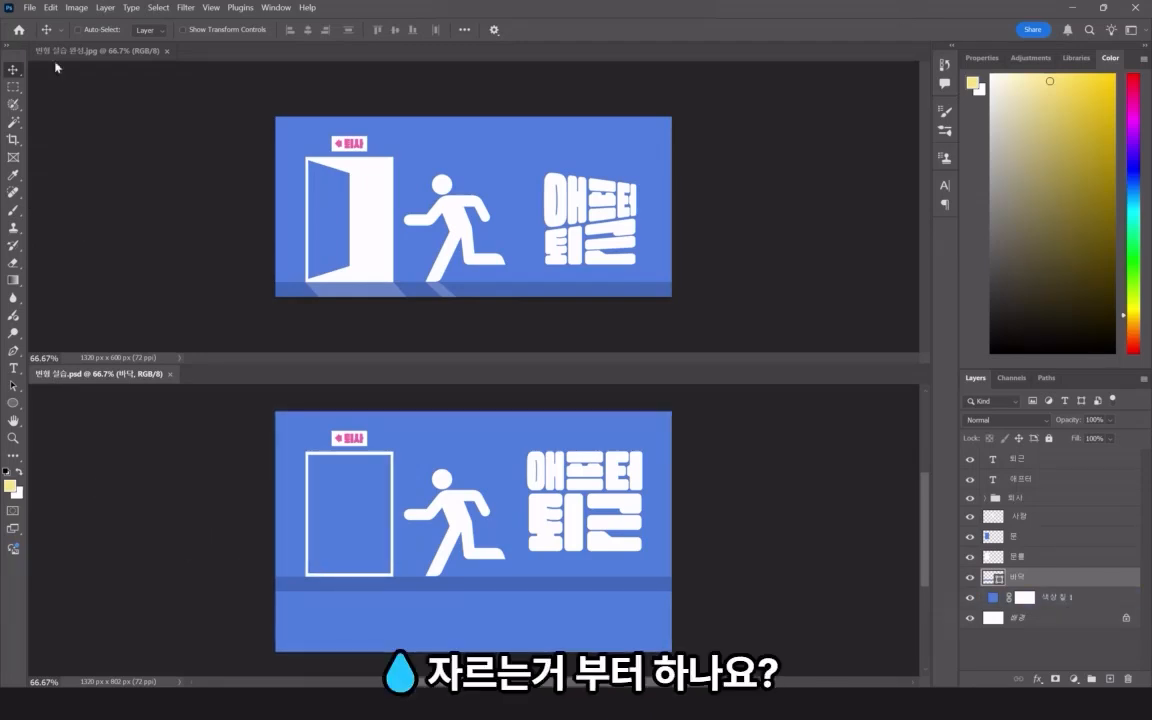
Crop the bottom of 변형 실습.psd so the document measures 1320 × 600 px like 변형 실습 완성.jpg.
click(13, 144)
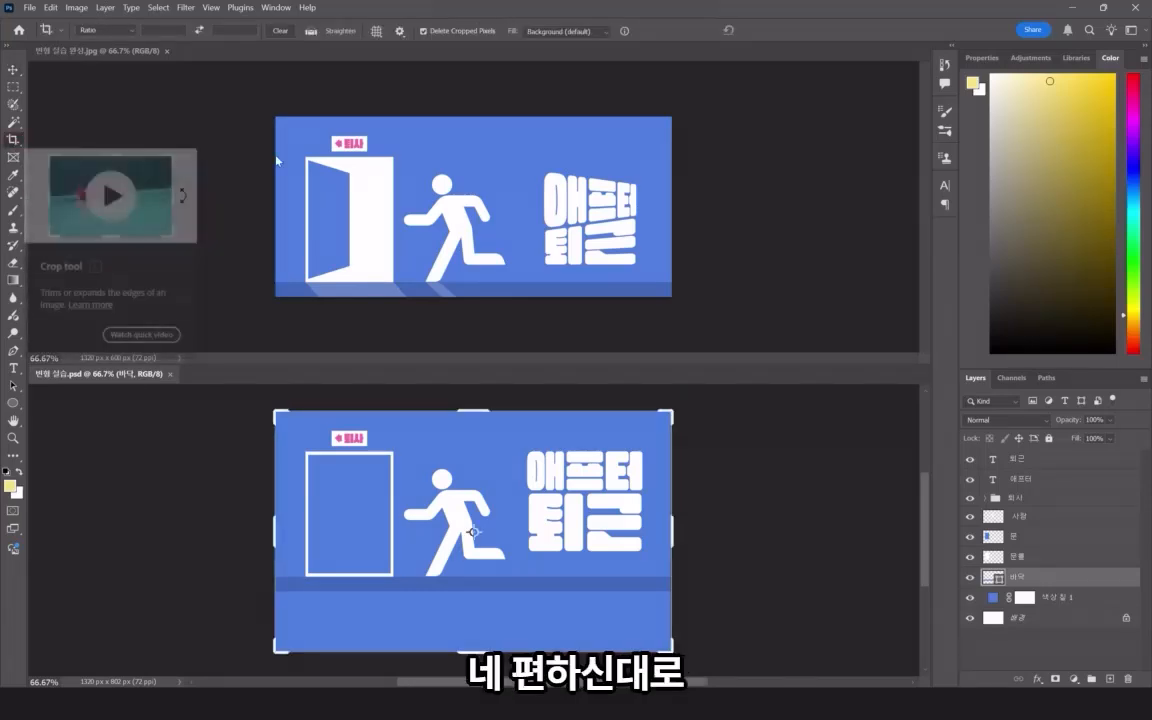
click(406, 292)
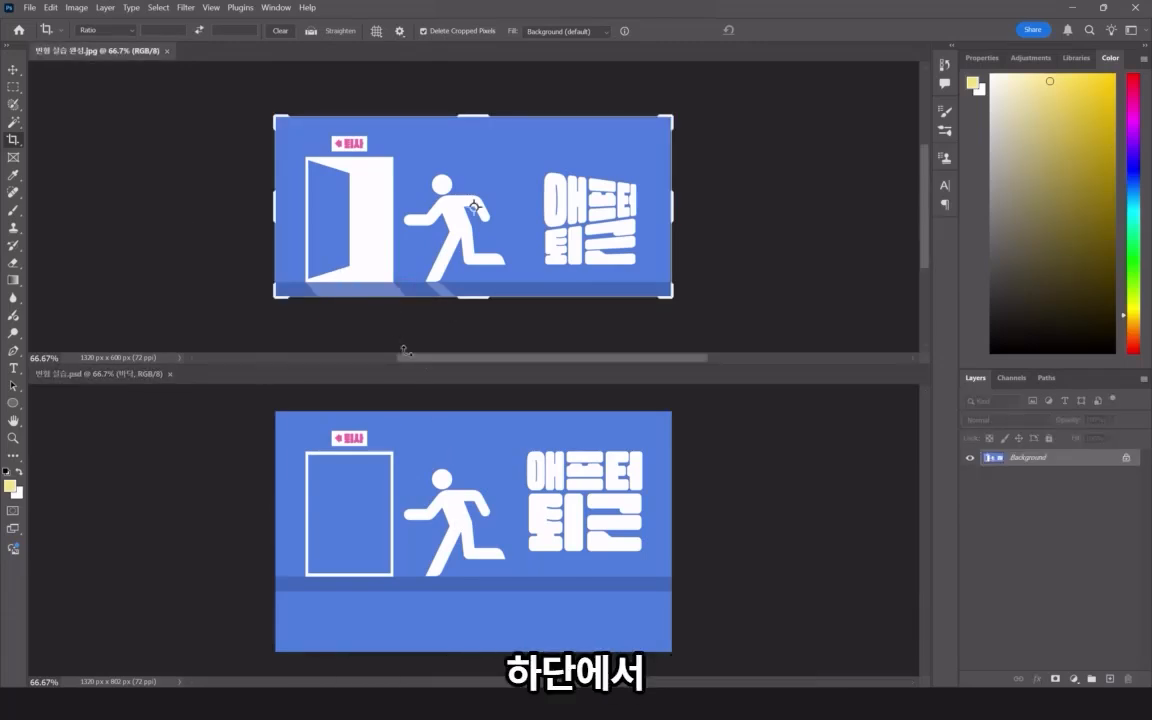
click(295, 585)
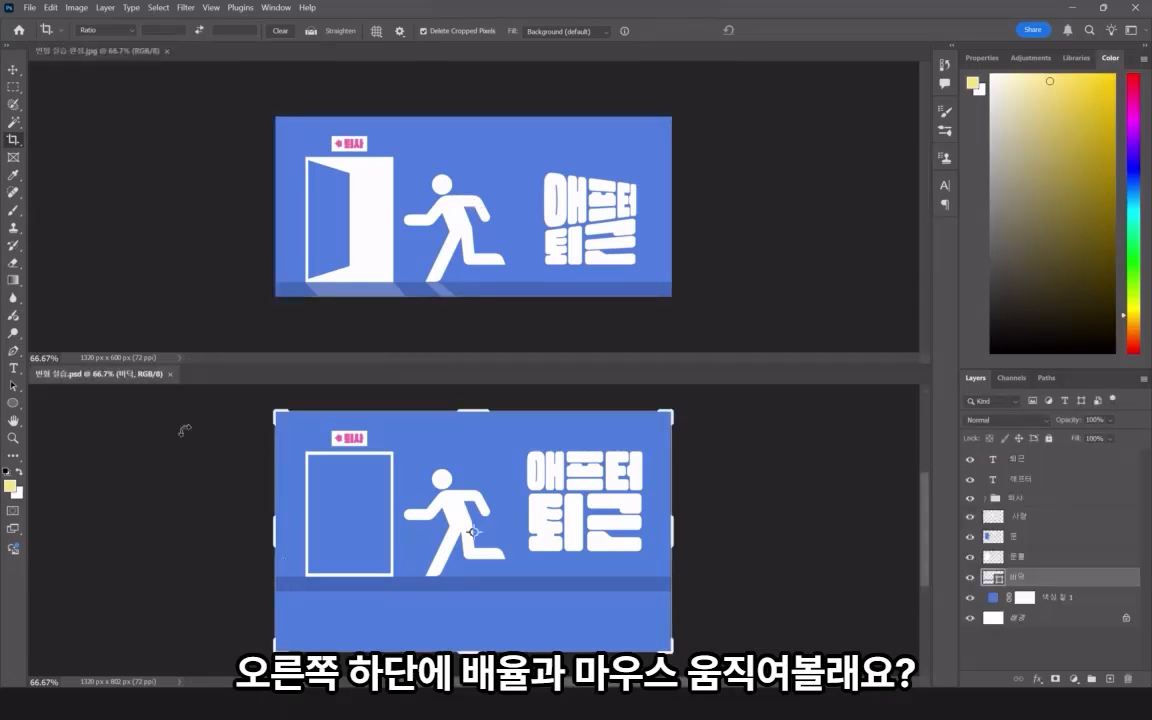
click(132, 345)
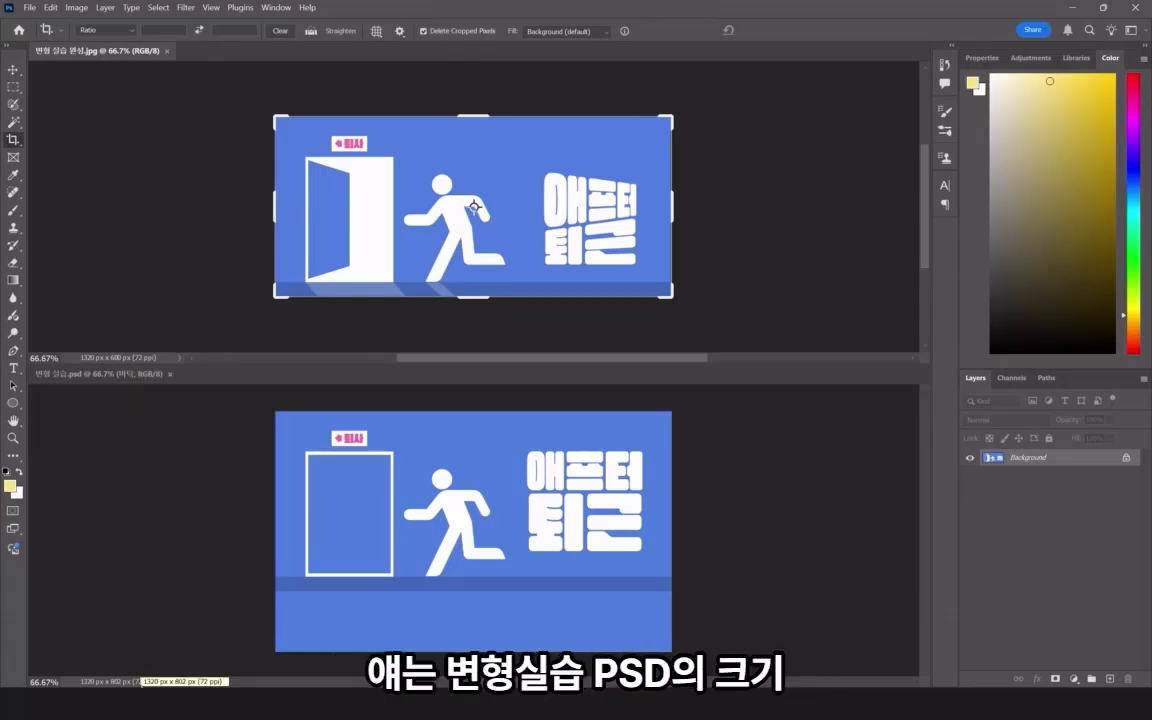
click(128, 682)
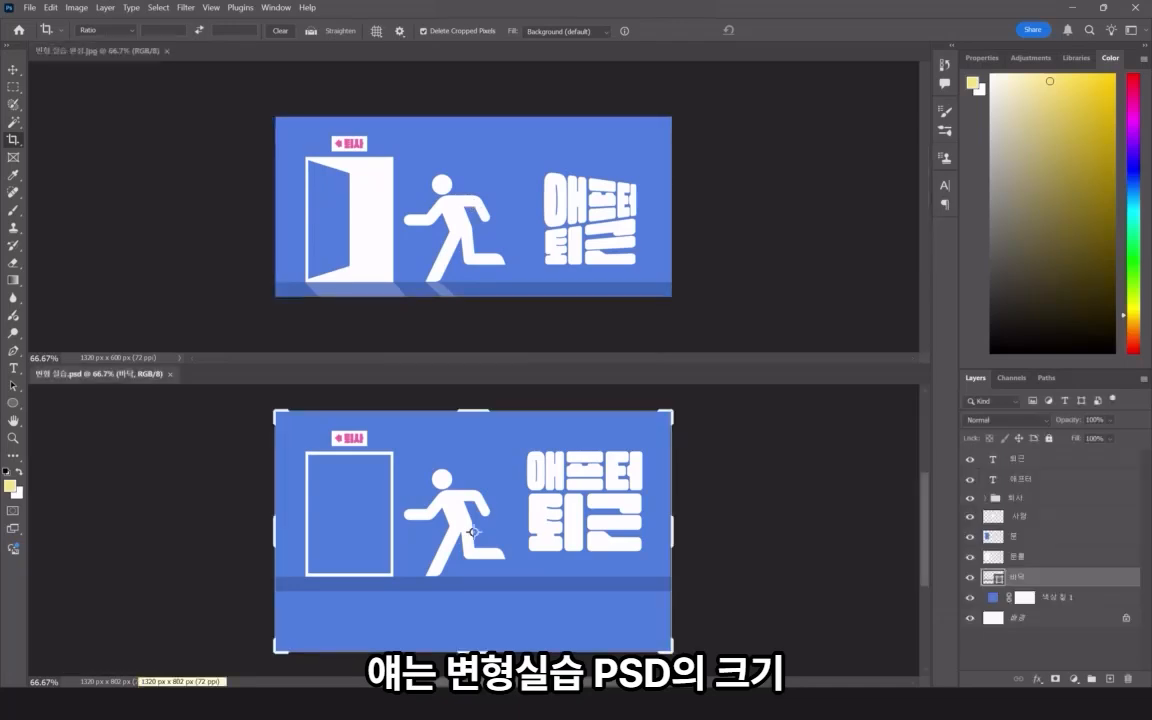
drag(463, 650, 463, 626)
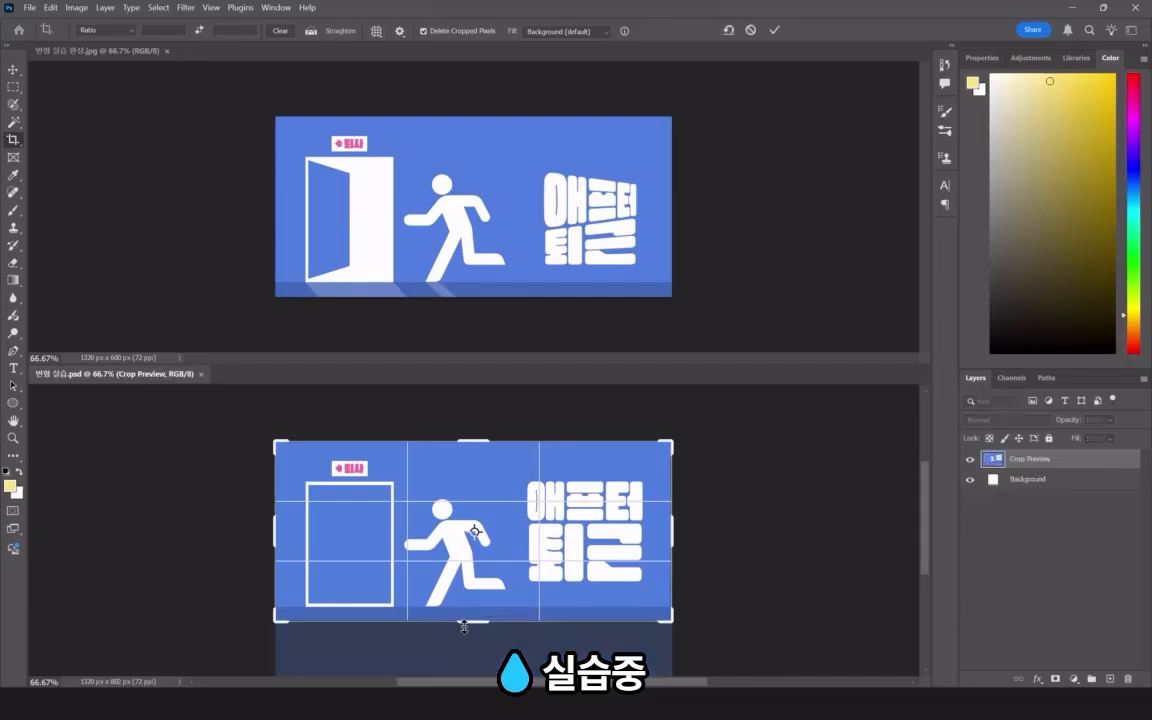
key(Return)
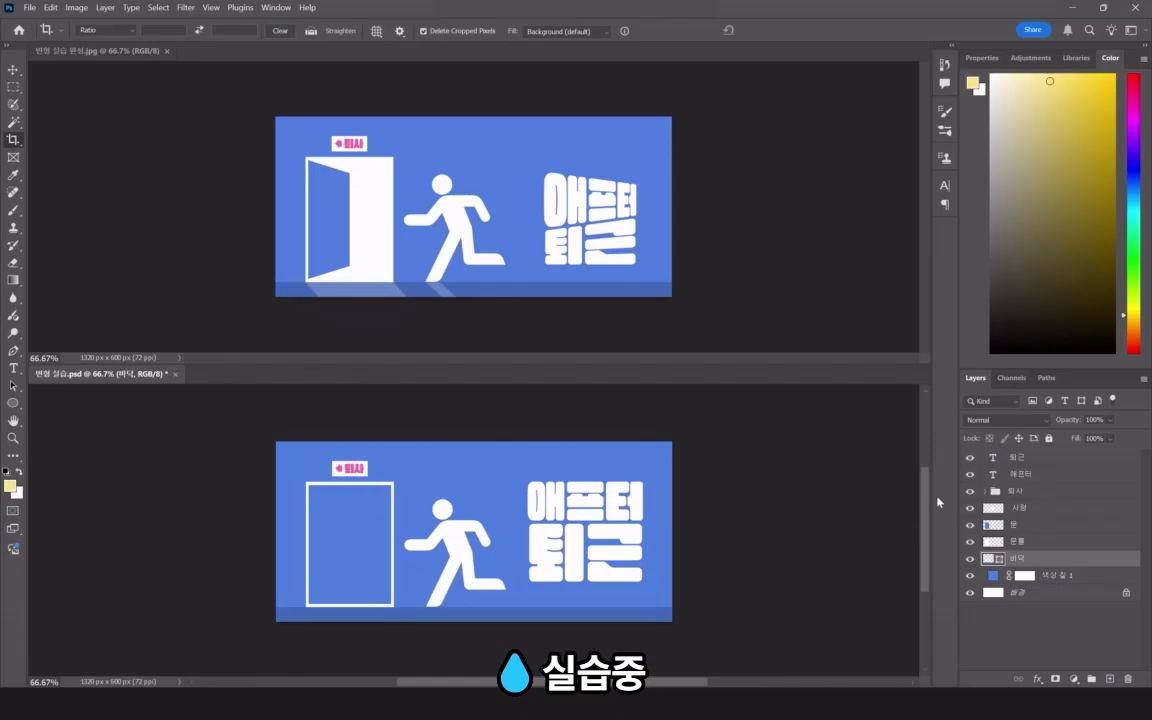
Examine the 문틀 and 문 layers by toggling their visibility to identify which one holds the door panel.
click(1037, 544)
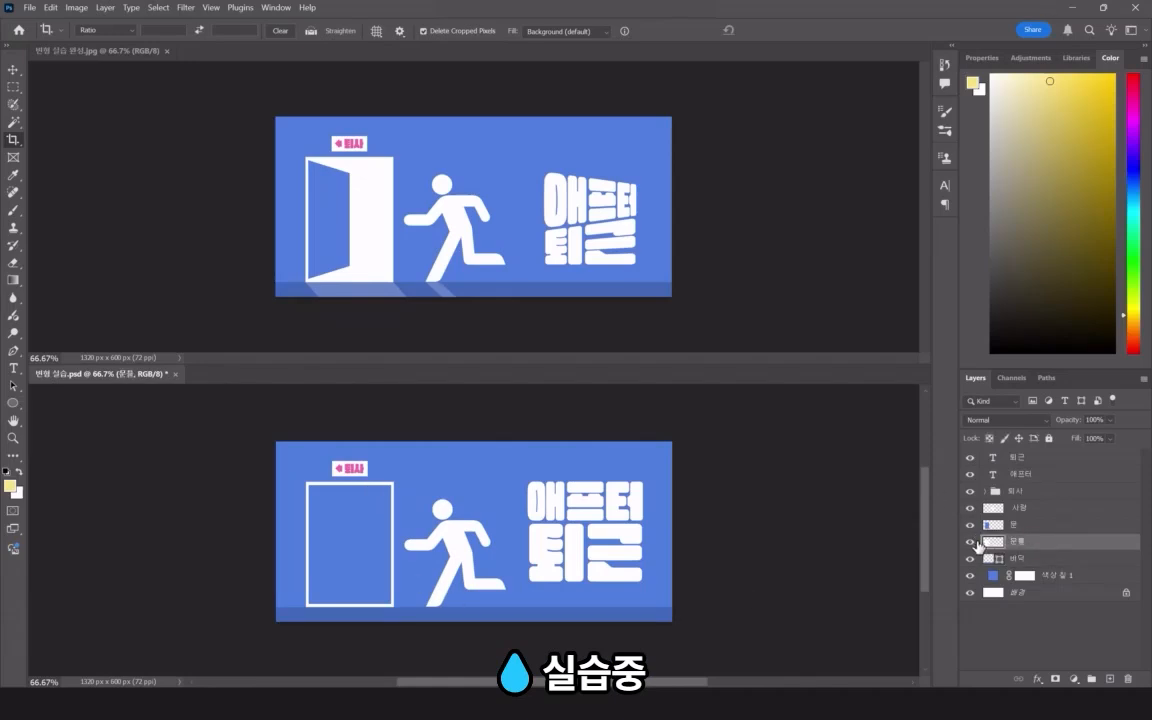
click(970, 542)
click(970, 542)
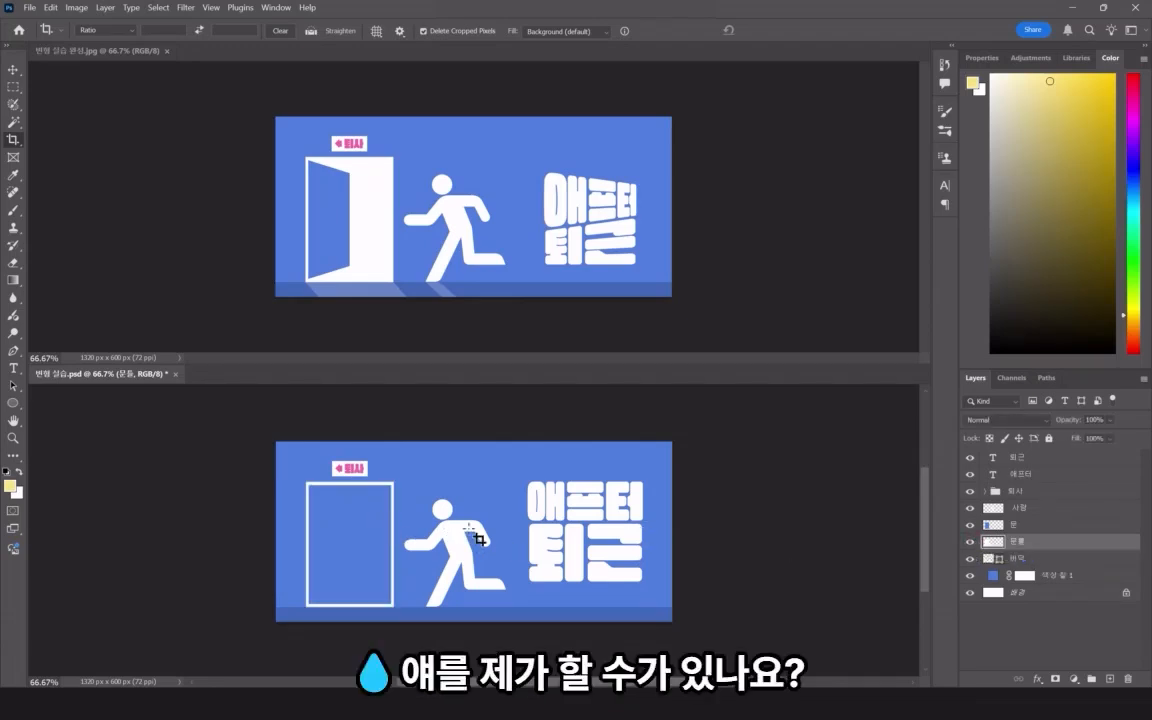
key(v)
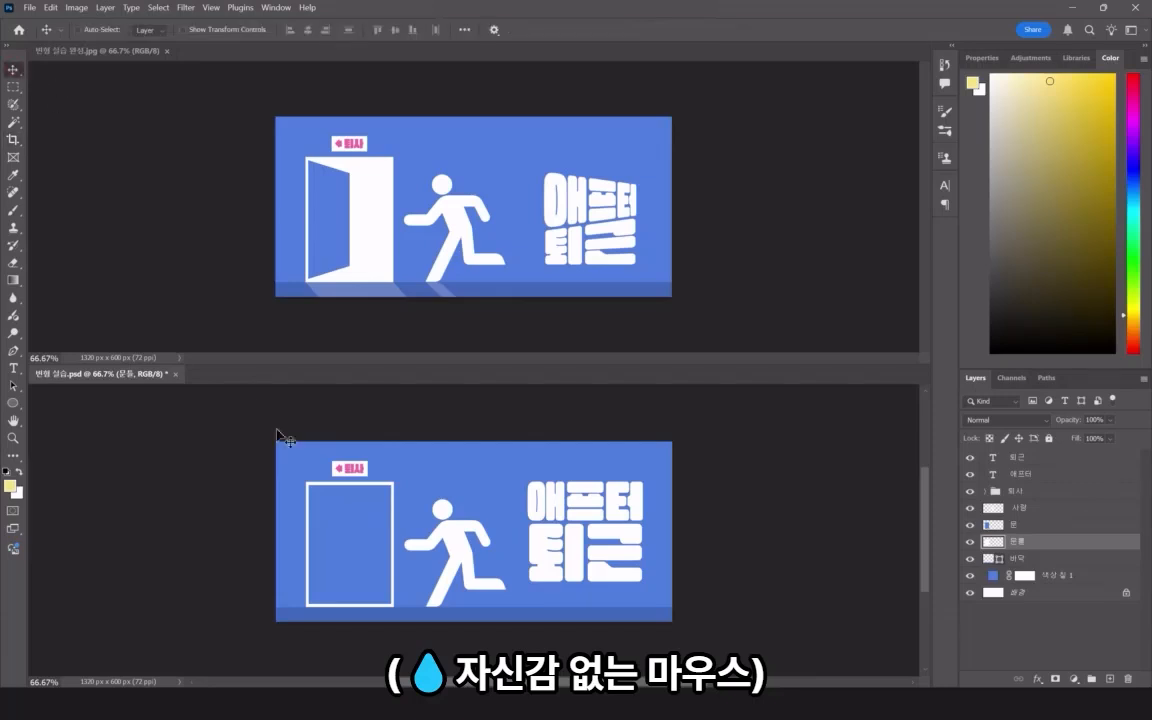
key(ctrl+t)
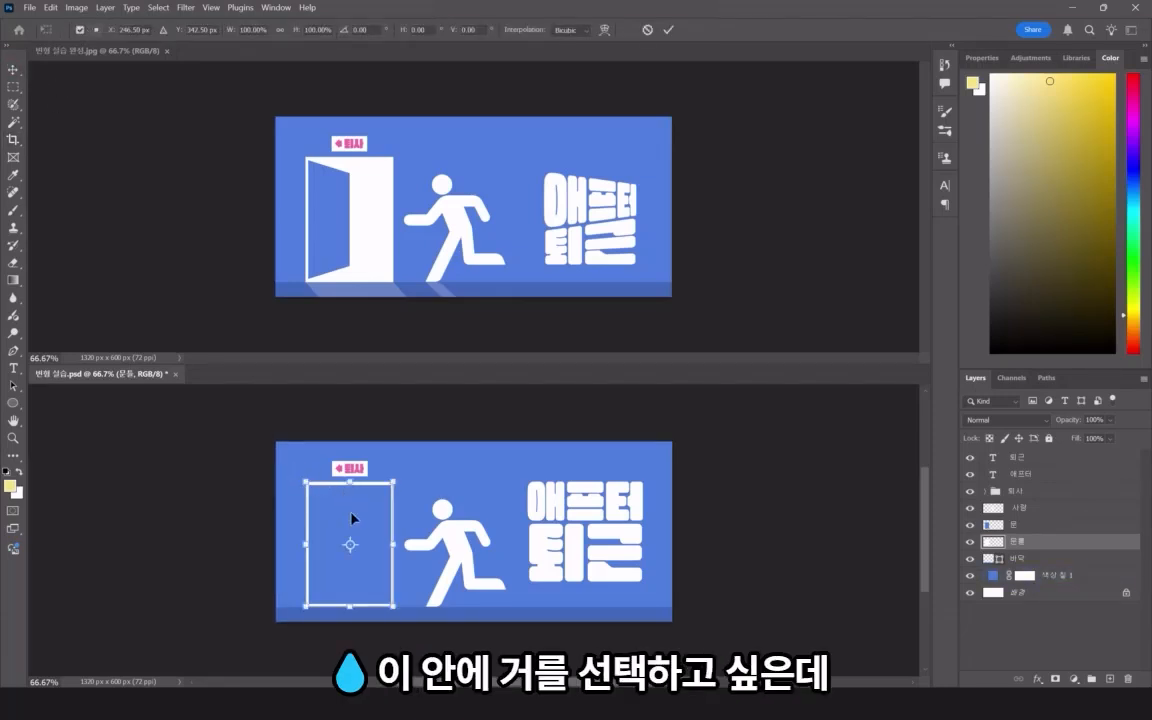
click(985, 527)
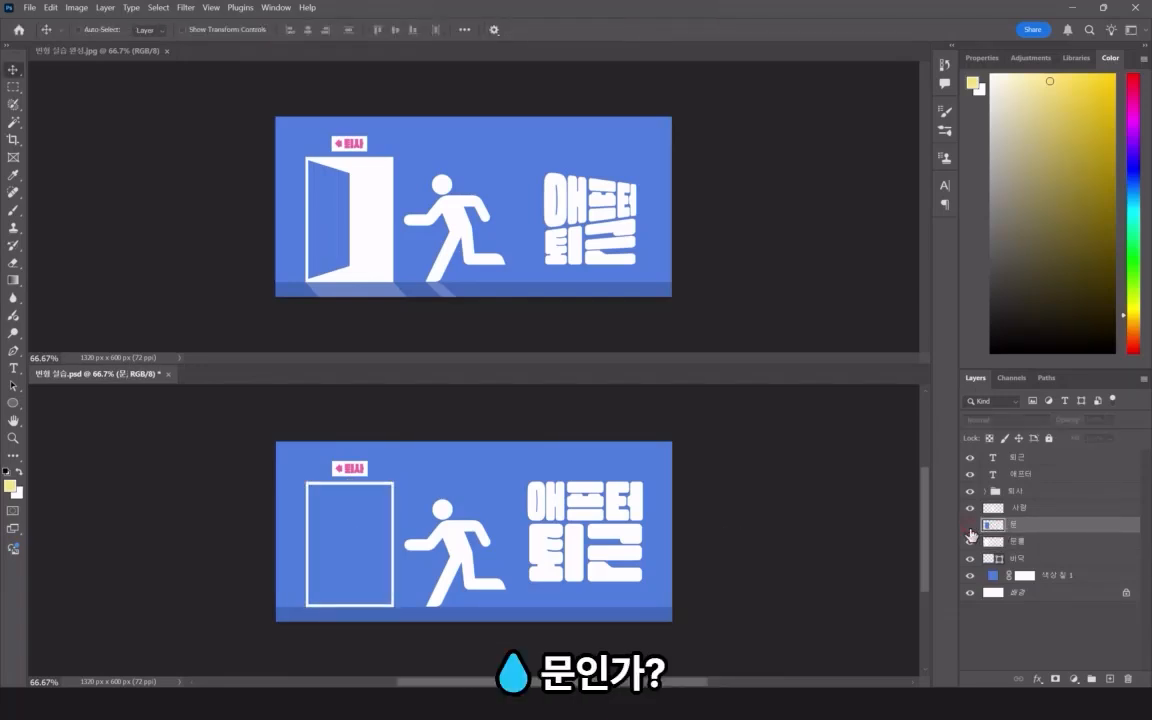
click(969, 535)
click(969, 535)
click(969, 535)
click(969, 535)
Try skewing the 문 layer from its upper-right corner with Free Transform's Skew mode.
key(ctrl+t)
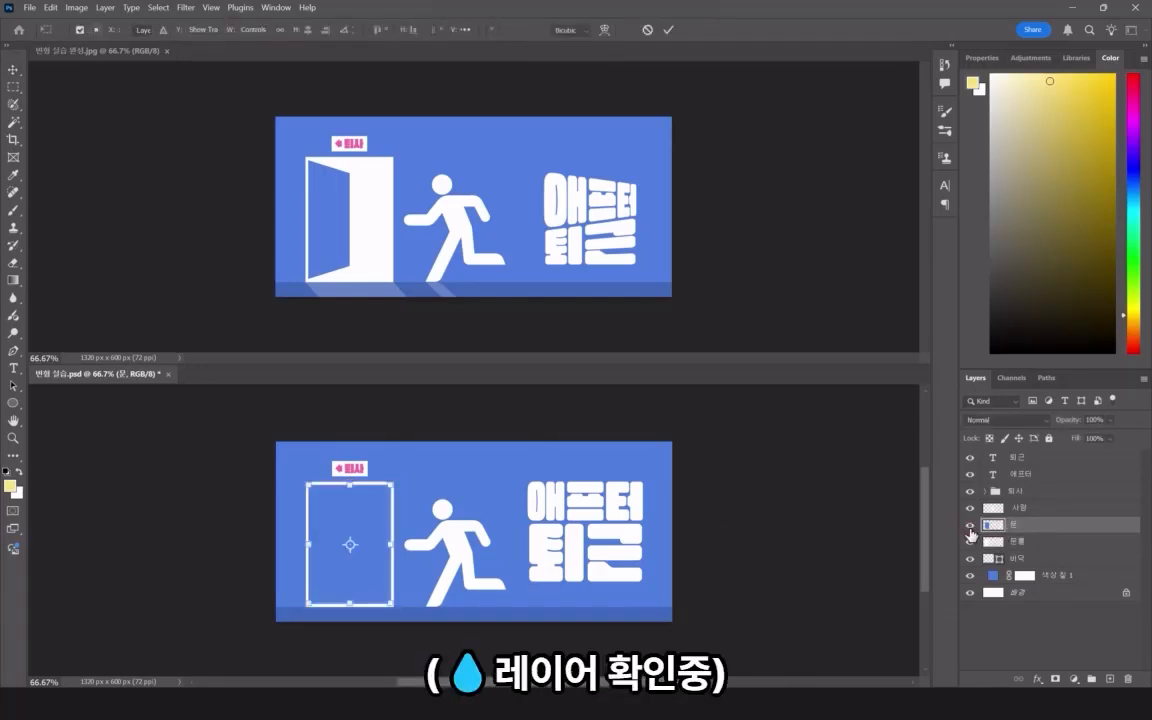
right_click(364, 542)
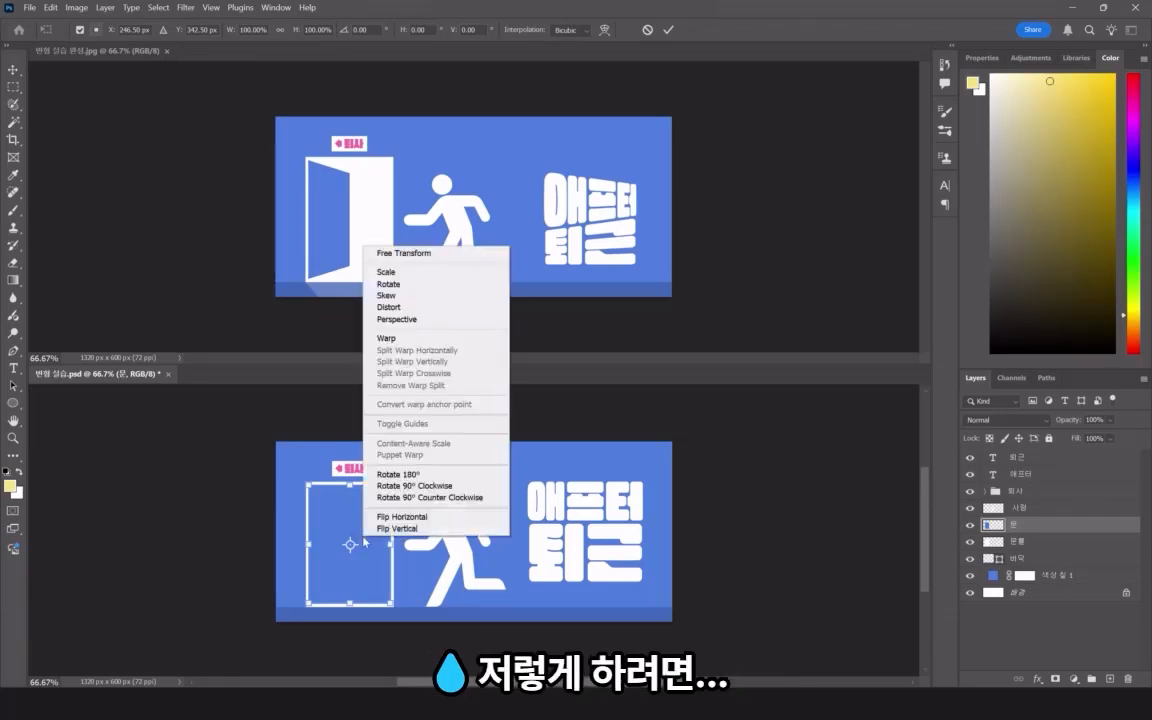
click(405, 296)
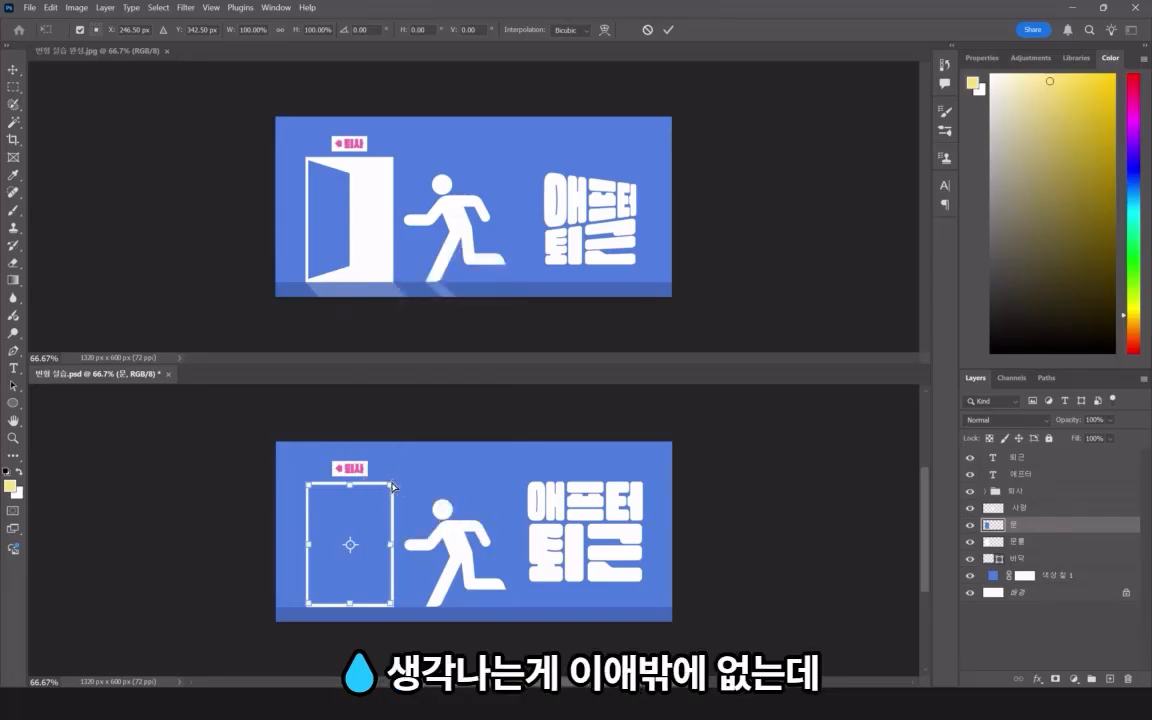
drag(392, 484, 370, 518)
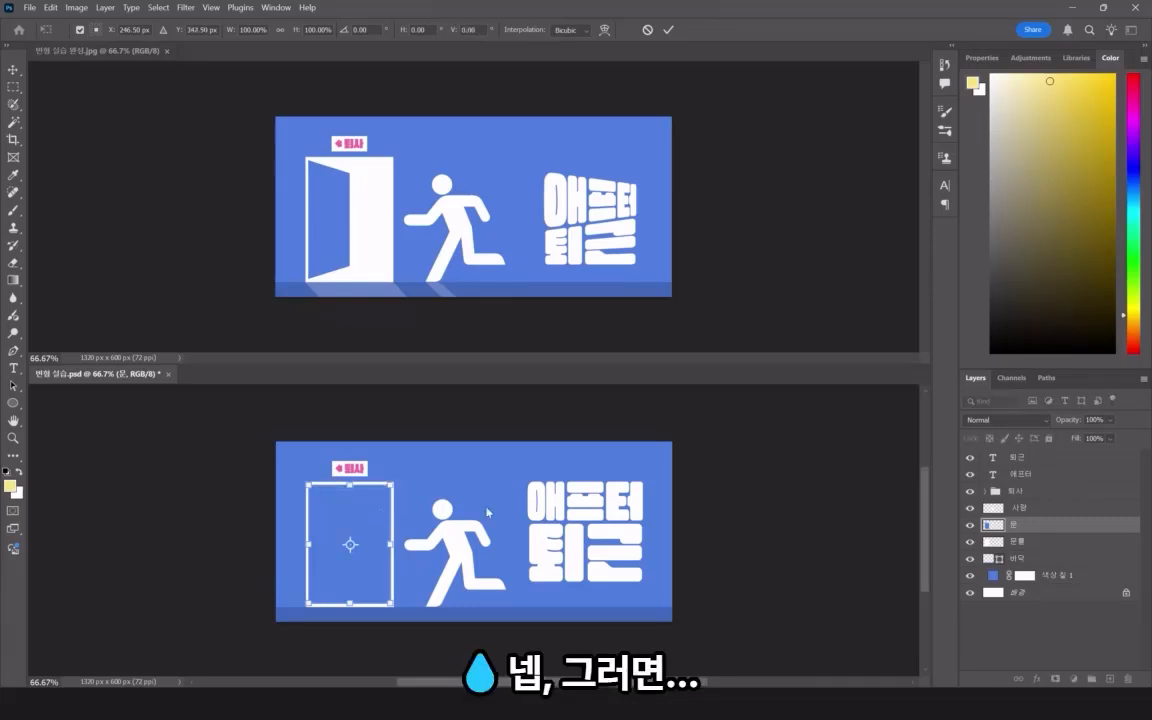
Try distorting the 문 layer into a half-open door by pulling both right-hand corners inward with Distort, and undo it.
right_click(381, 504)
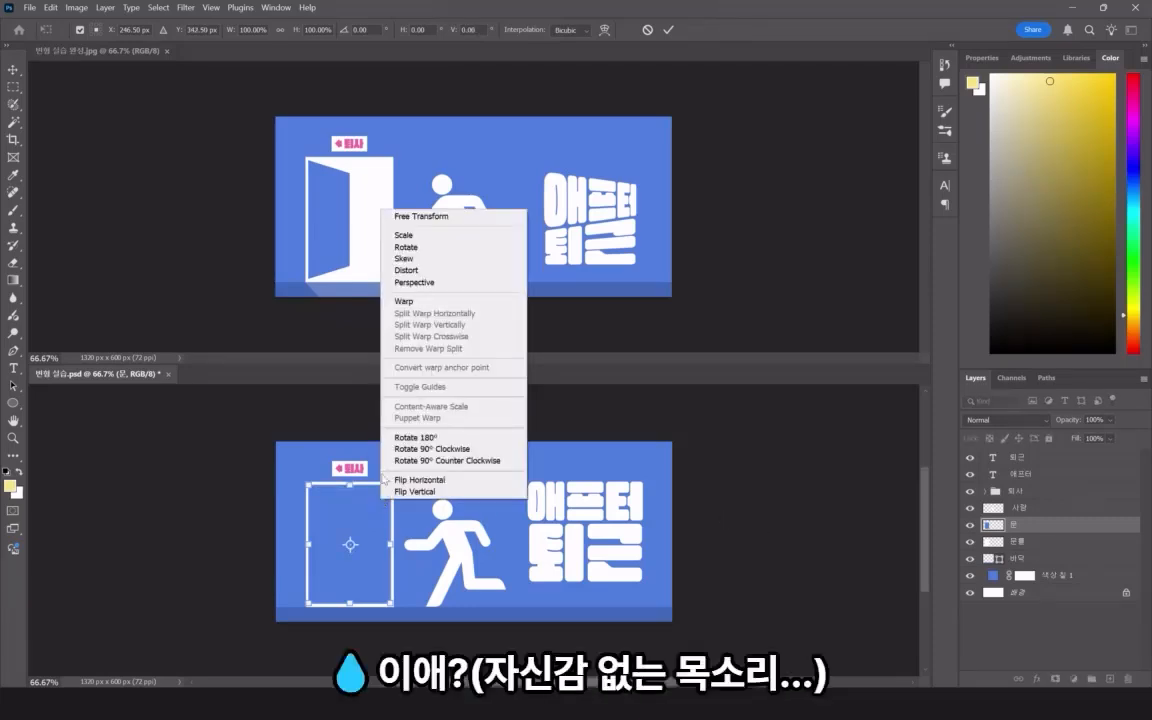
click(423, 270)
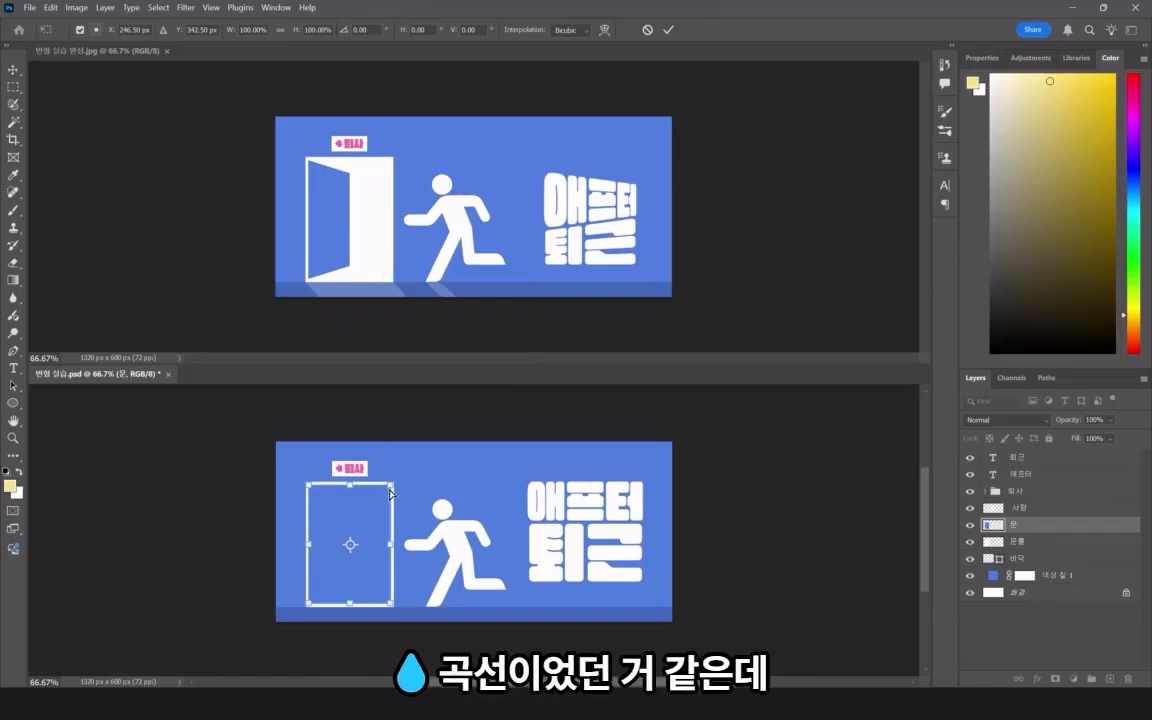
drag(390, 490, 355, 521)
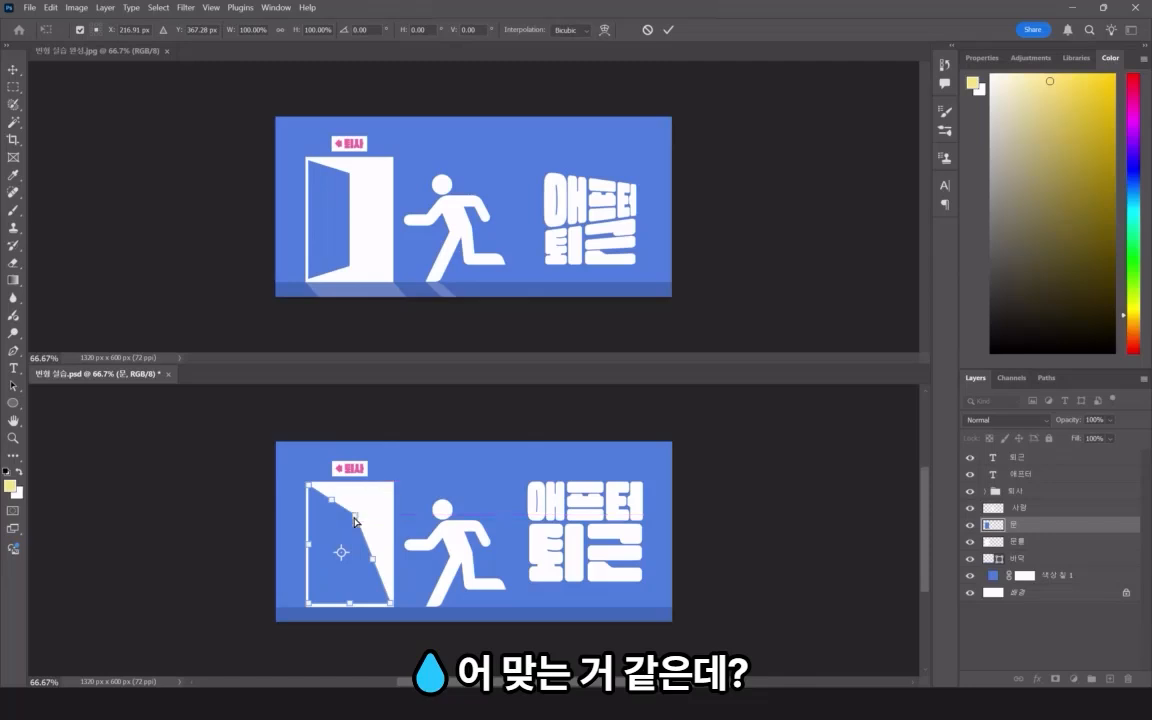
drag(378, 582, 356, 597)
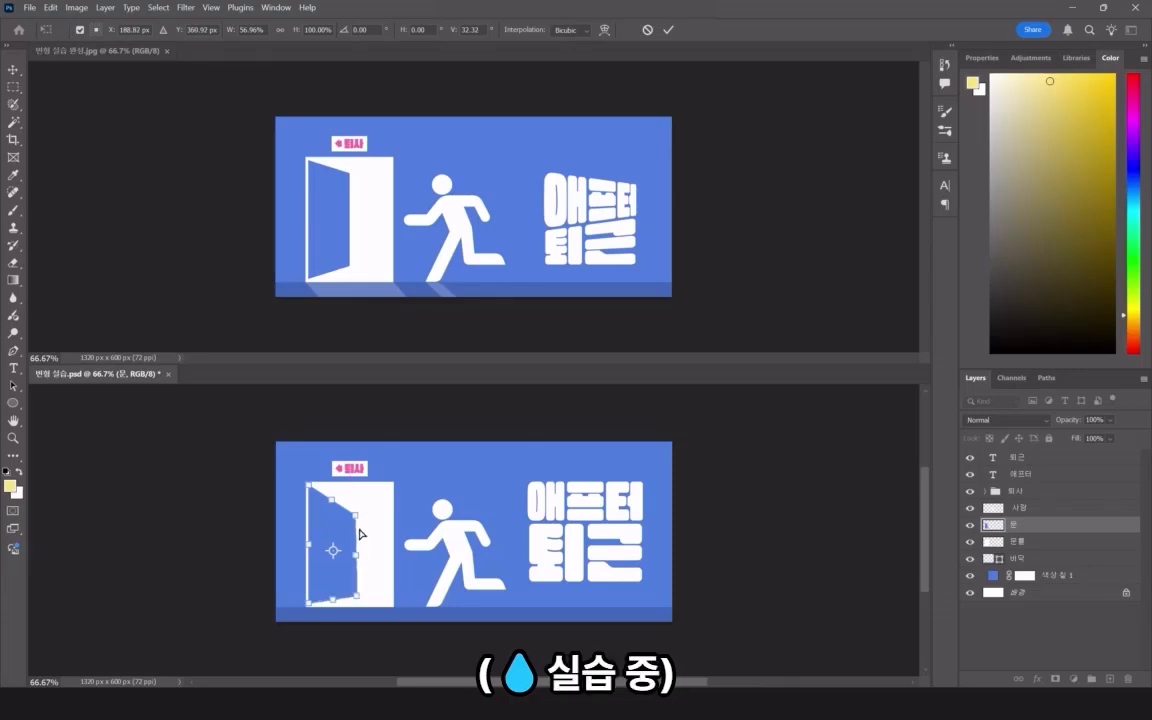
mouse_move(356, 523)
mouse_down()
mouse_move(345, 487)
mouse_move(342, 533)
mouse_move(330, 494)
mouse_move(343, 492)
mouse_move(337, 530)
mouse_up()
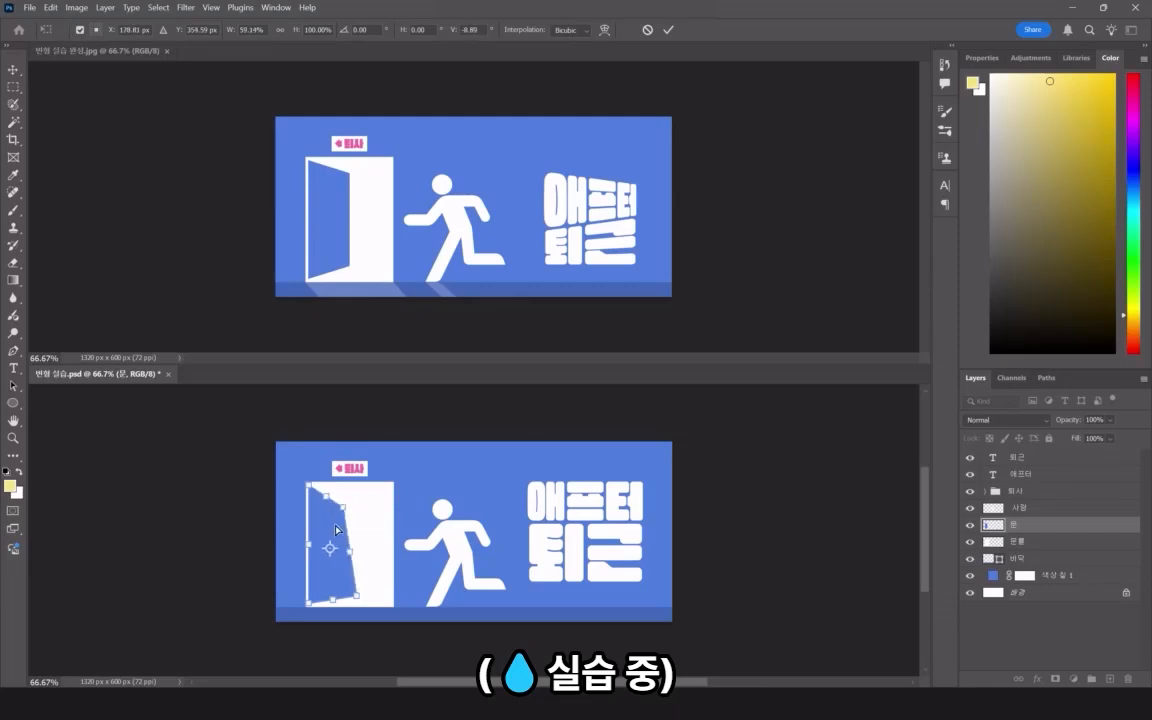
drag(356, 597, 343, 598)
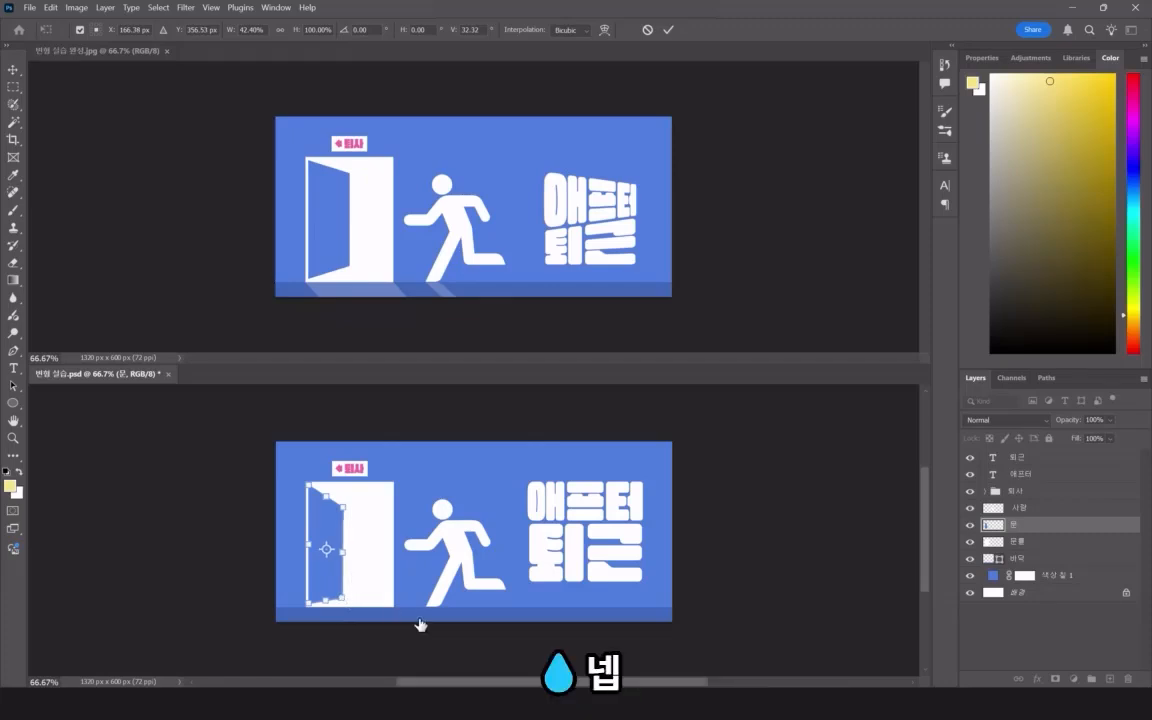
key(Return)
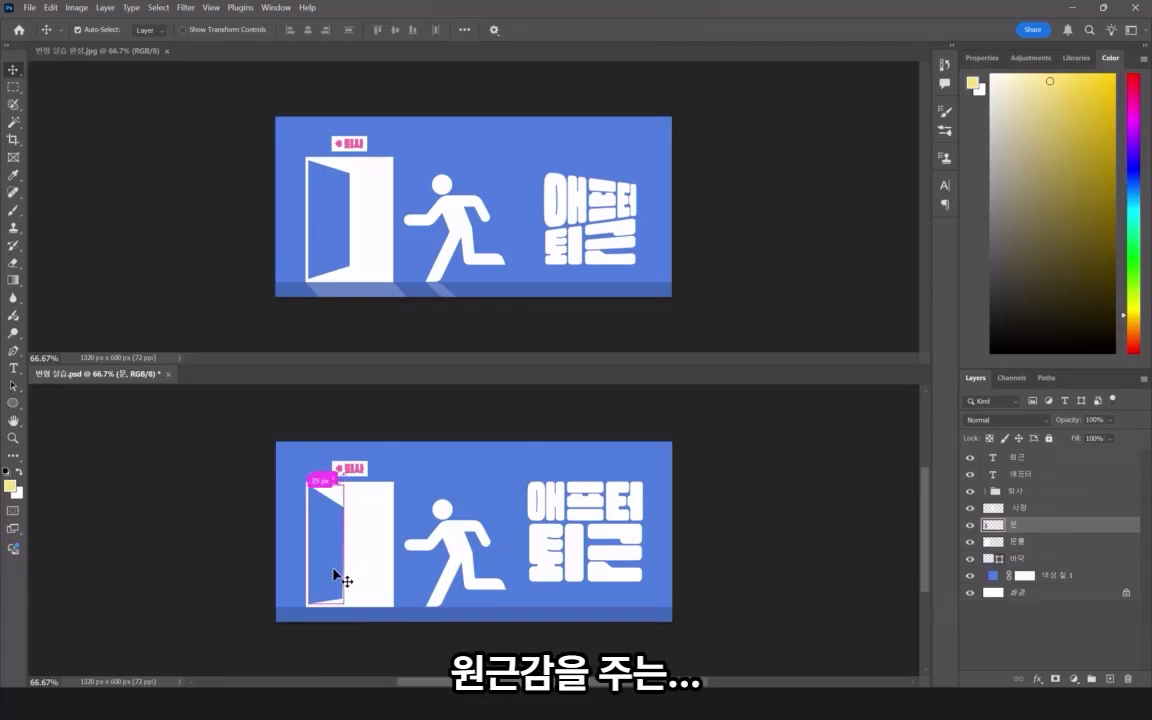
key(ctrl+z)
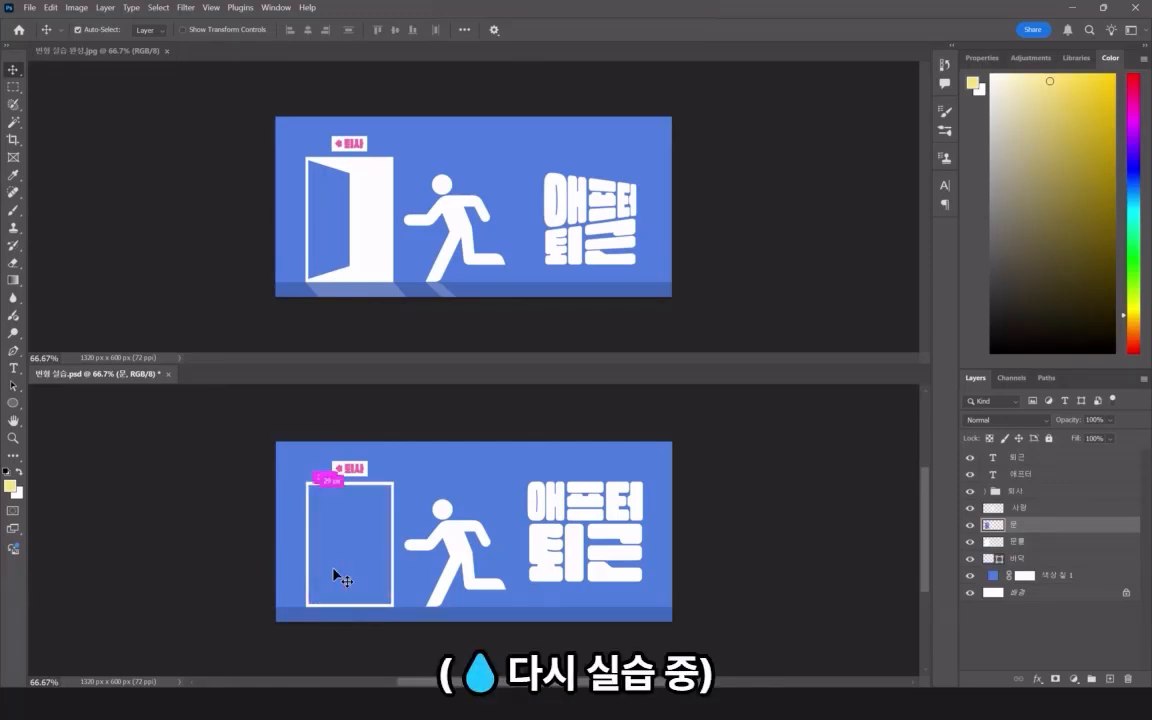
Apply a Perspective transform to the 문 layer, shortening its right edge evenly with a vertical skew of about -14°.
key(ctrl+t)
right_click(338, 574)
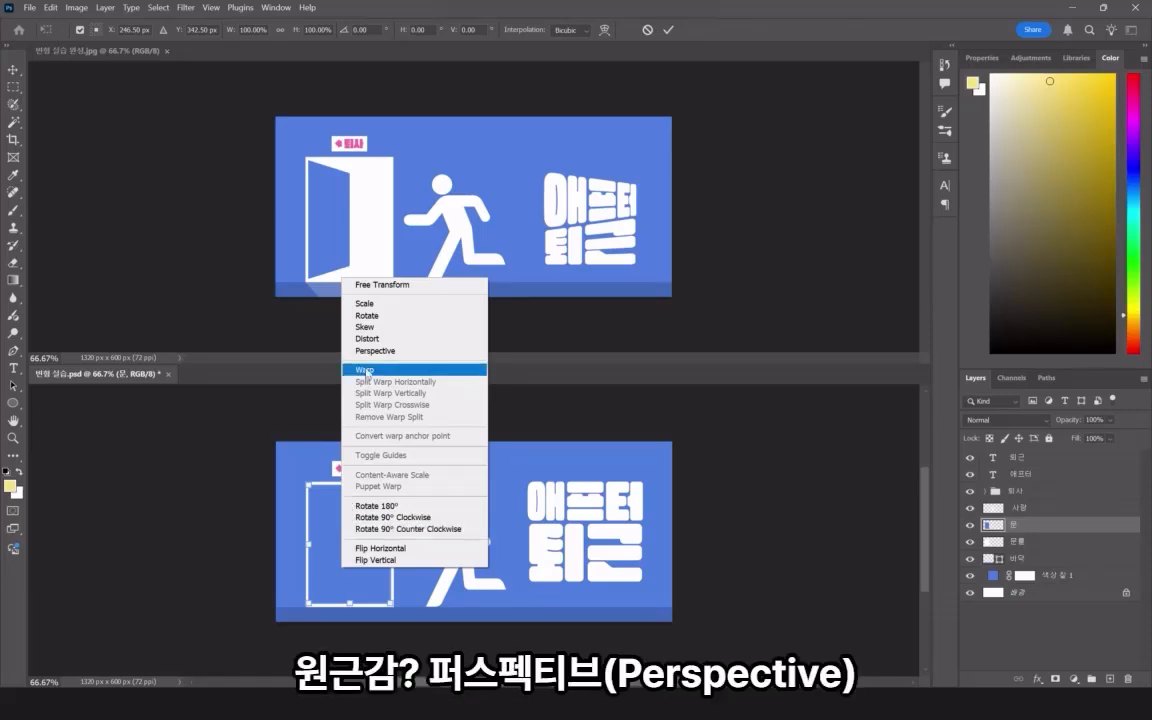
click(372, 352)
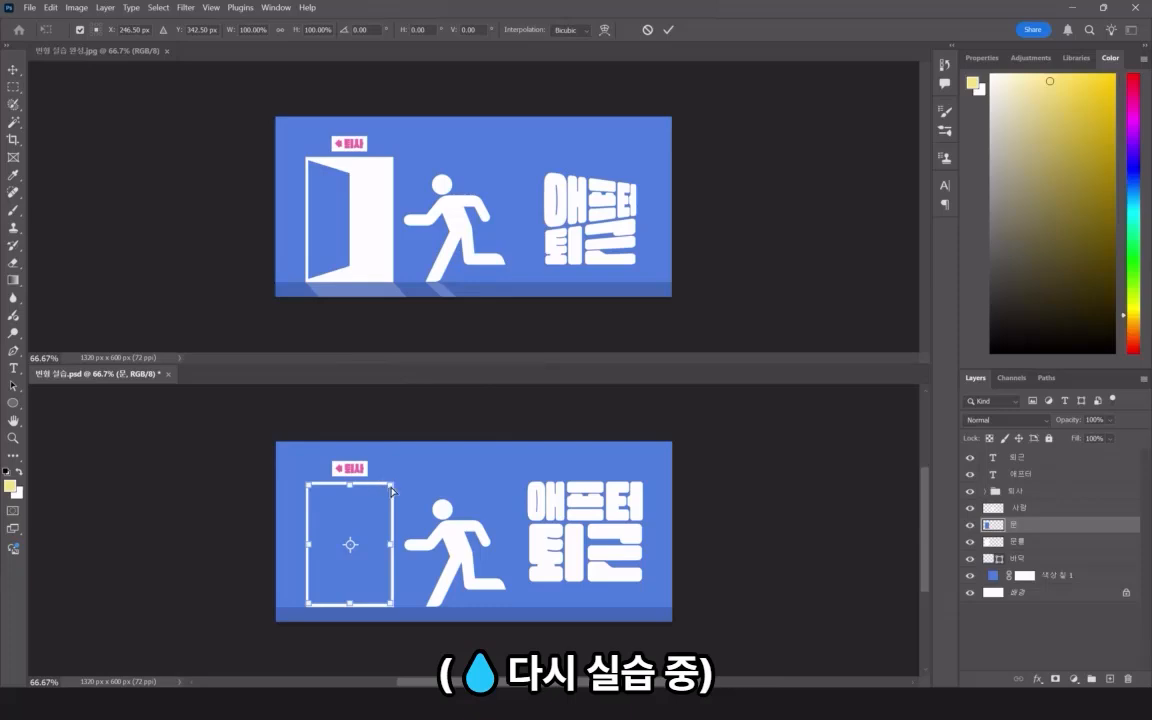
drag(391, 490, 367, 508)
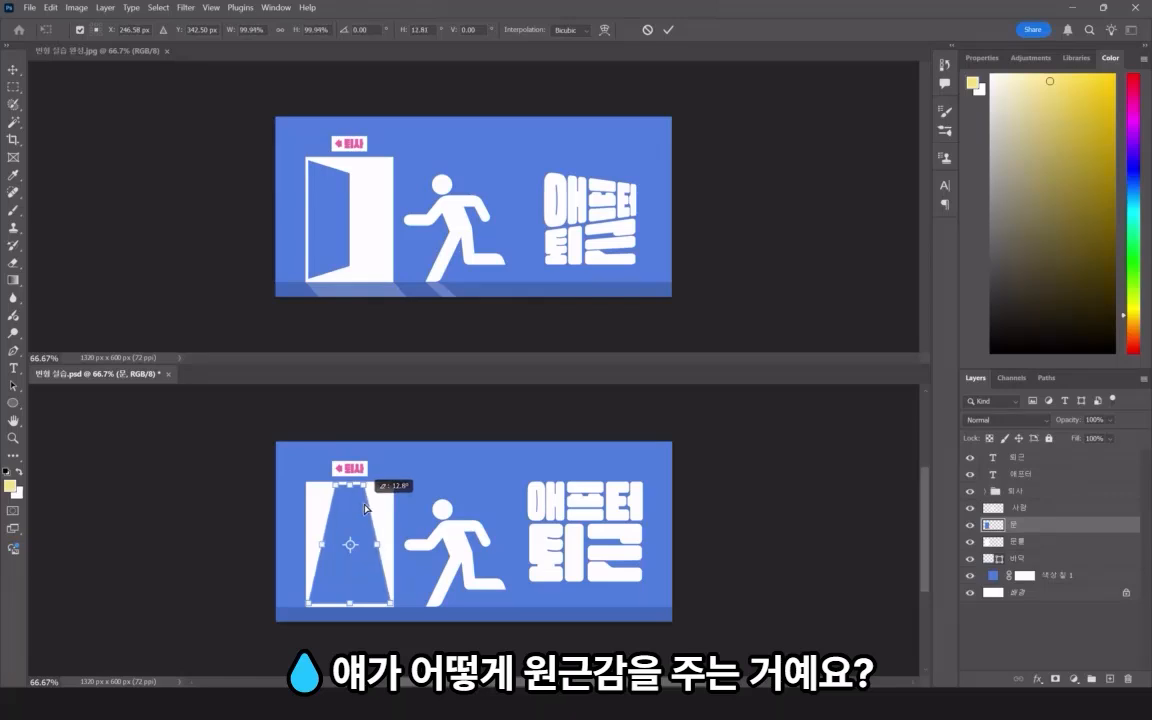
mouse_move(367, 508)
mouse_down()
mouse_move(380, 508)
mouse_move(361, 525)
mouse_up()
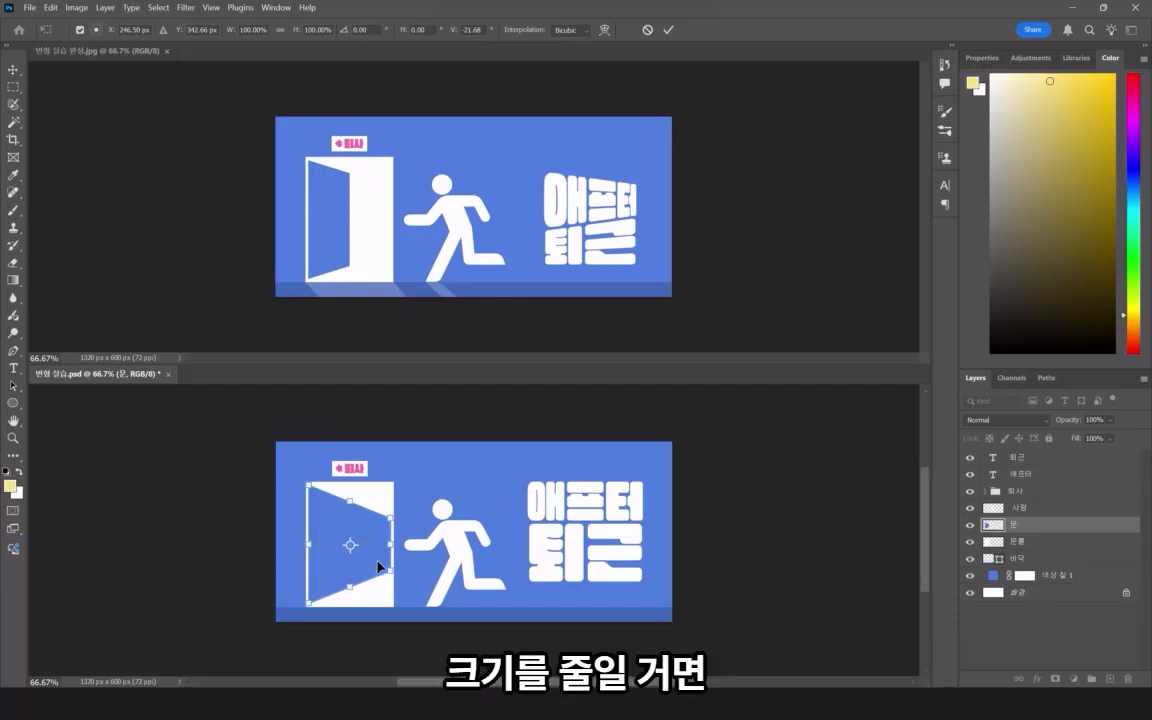
drag(388, 527, 391, 508)
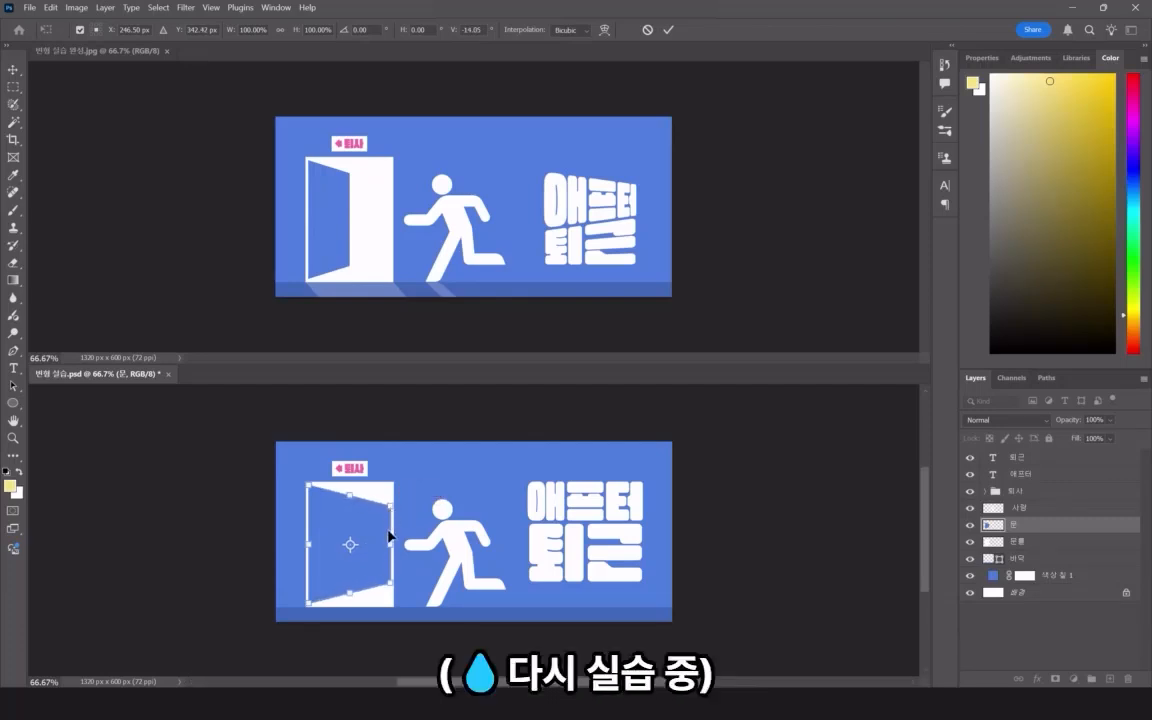
key(Return)
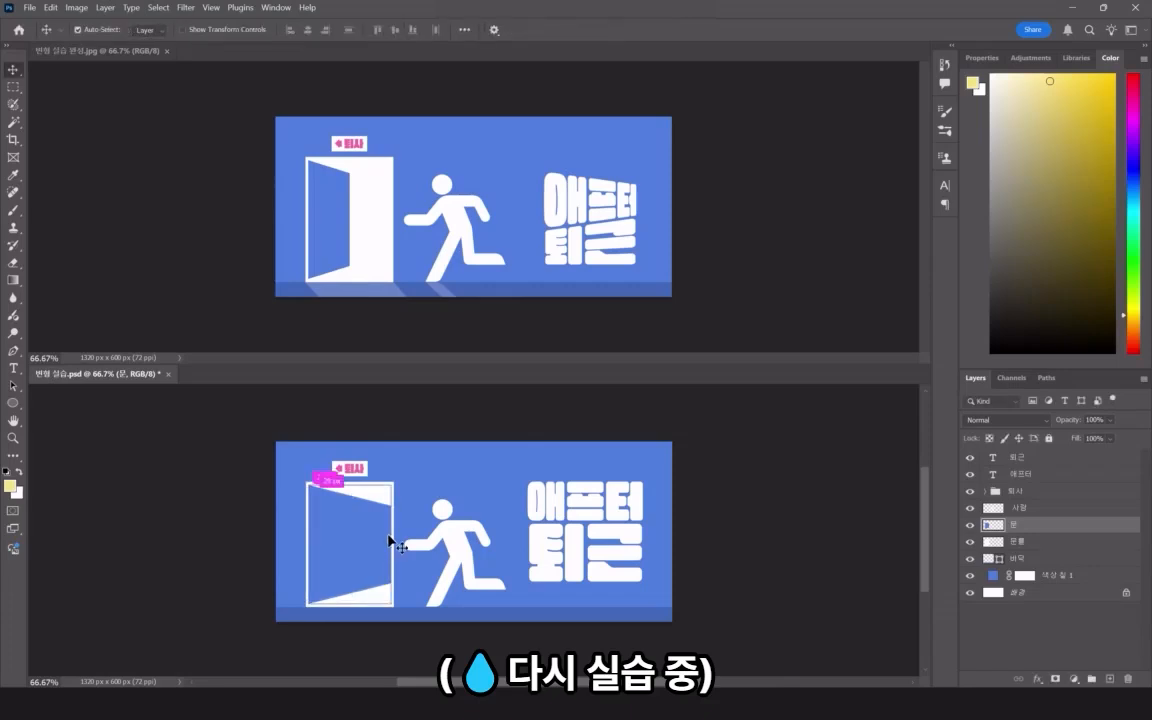
Scale the 문 layer's width to about 50% by moving its right edge inward, keeping the hinge side fixed.
key(ctrl+t)
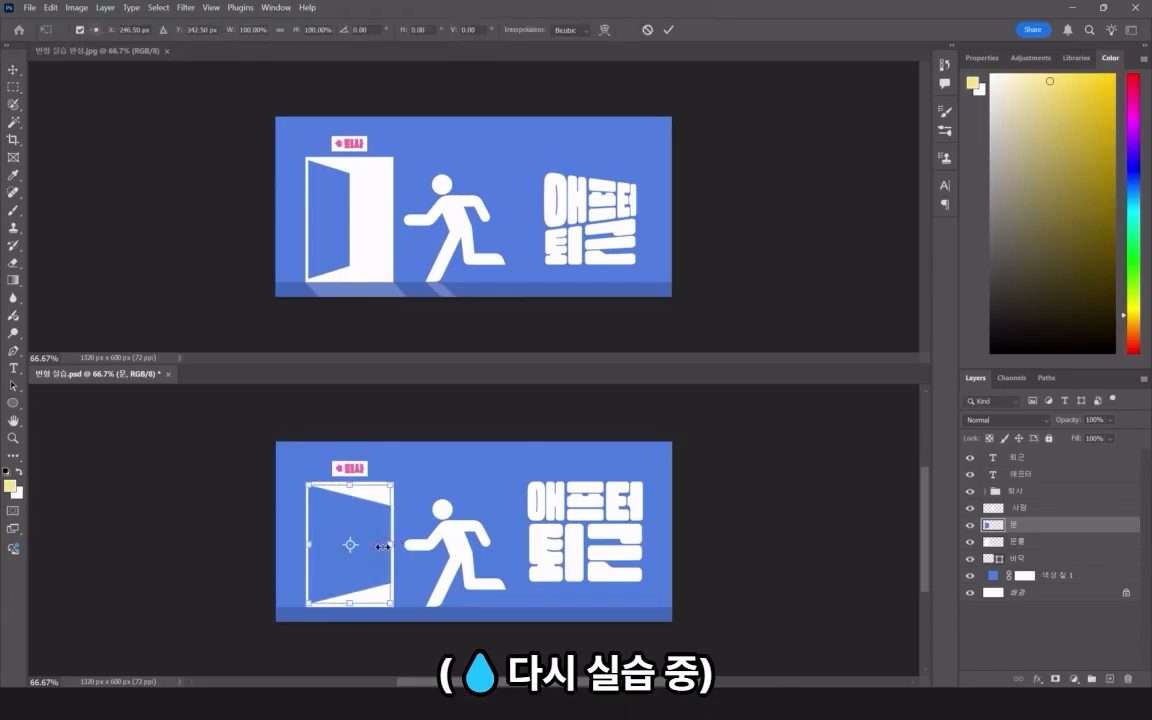
drag(387, 546, 347, 547)
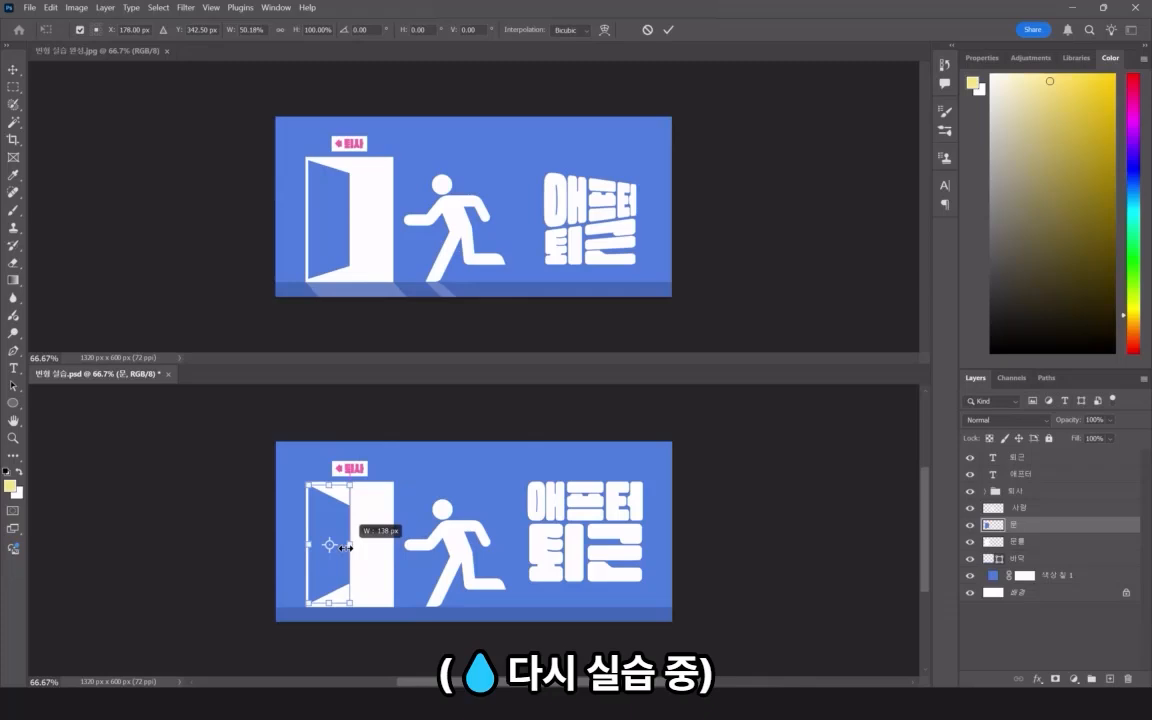
key(Return)
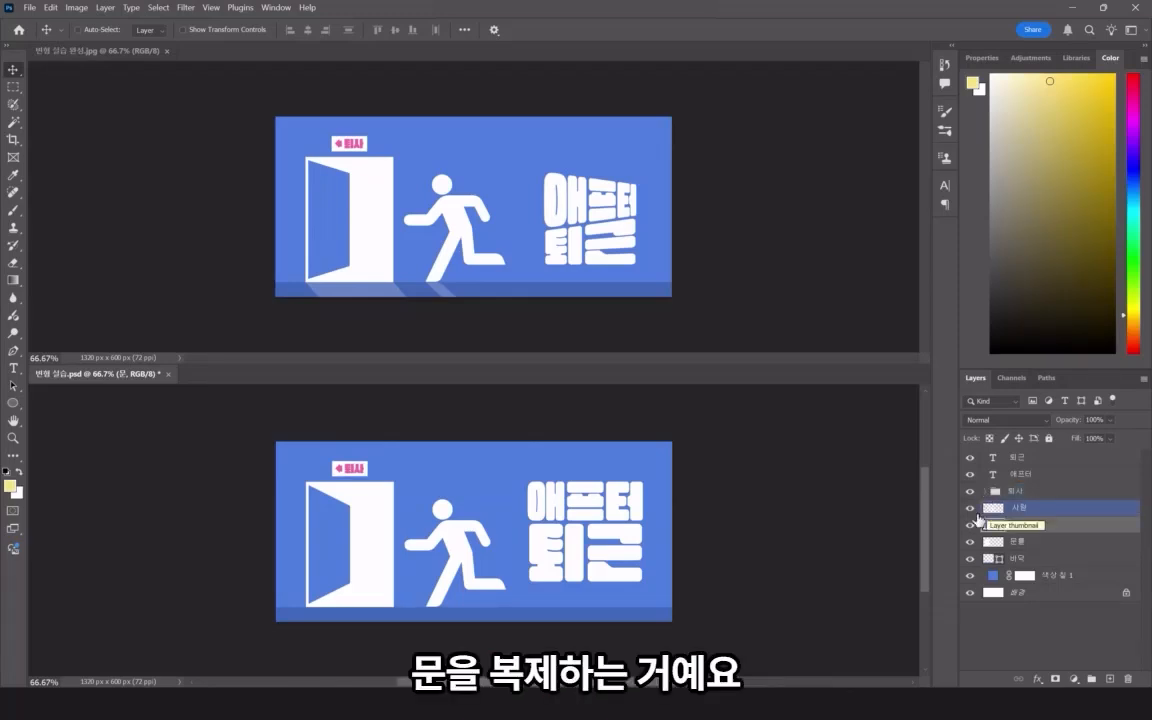
Duplicate the 문틀 layer and move the copy straight down so it overlaps the floor strip.
ctrl+click(392, 578)
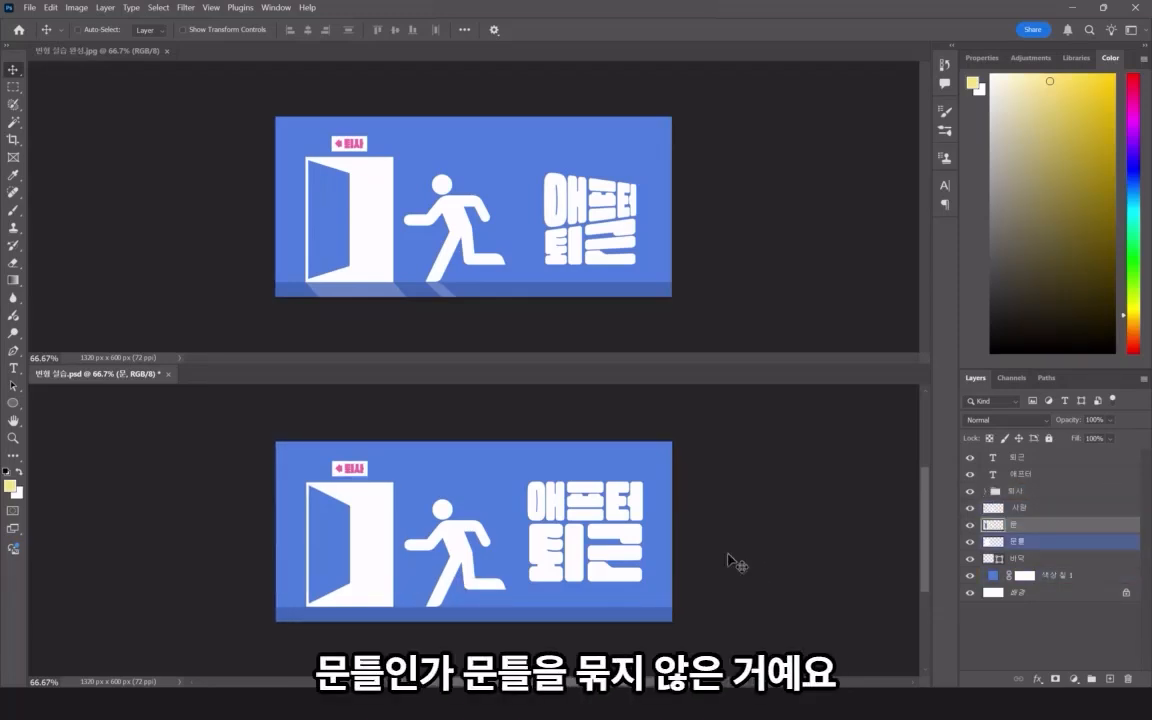
click(1015, 544)
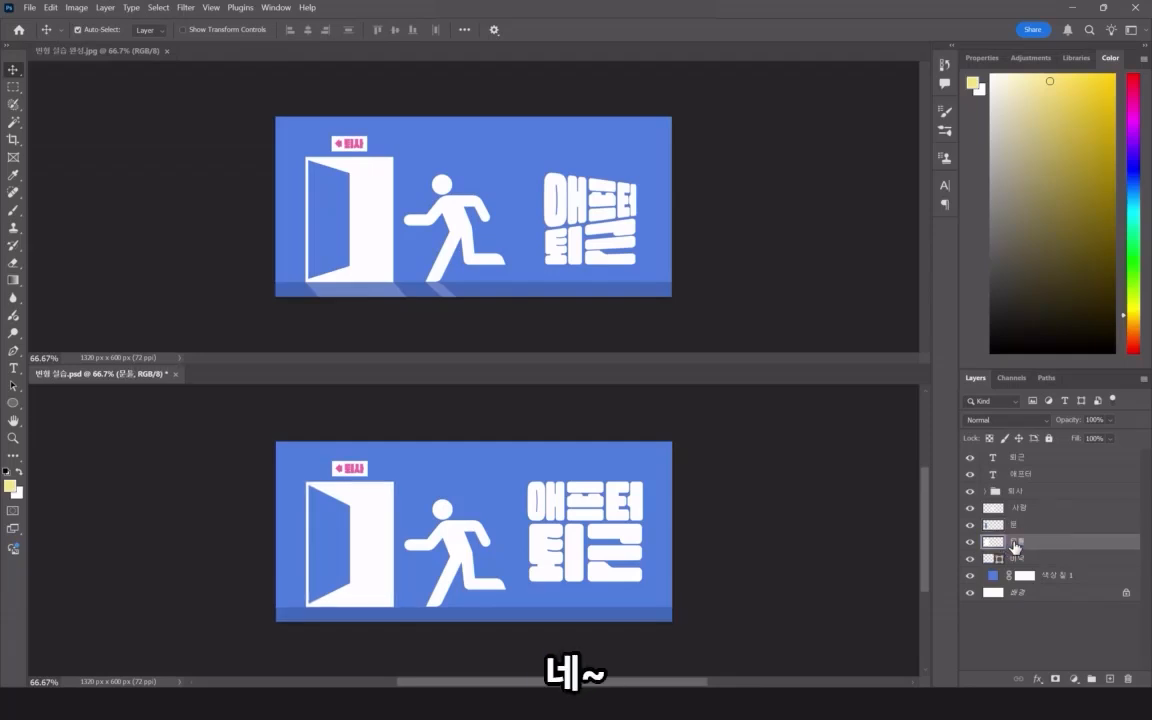
key(ctrl+j)
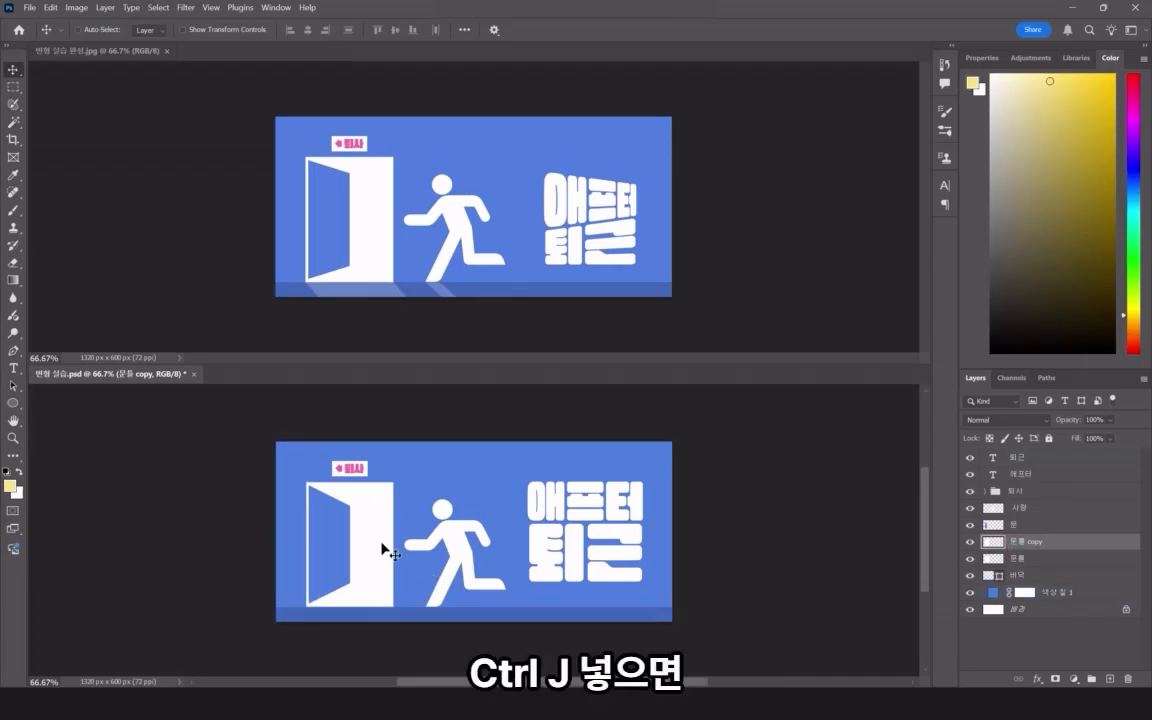
drag(381, 545, 383, 569)
drag(384, 572, 381, 590)
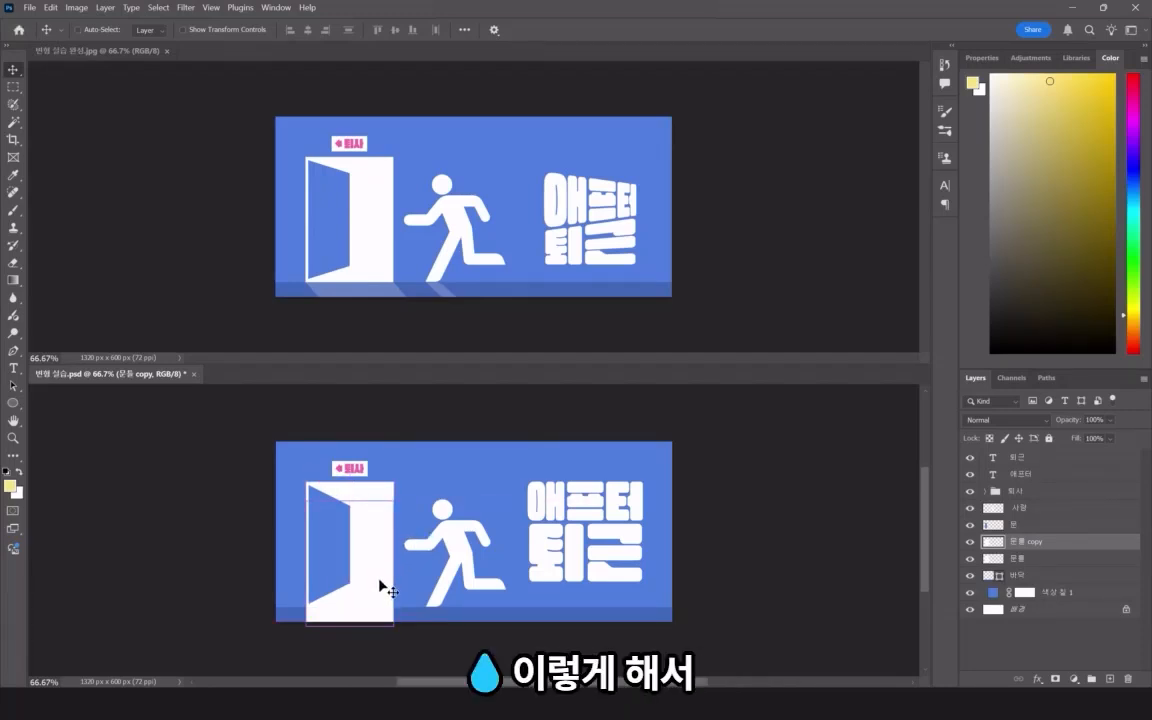
key(ctrl+t)
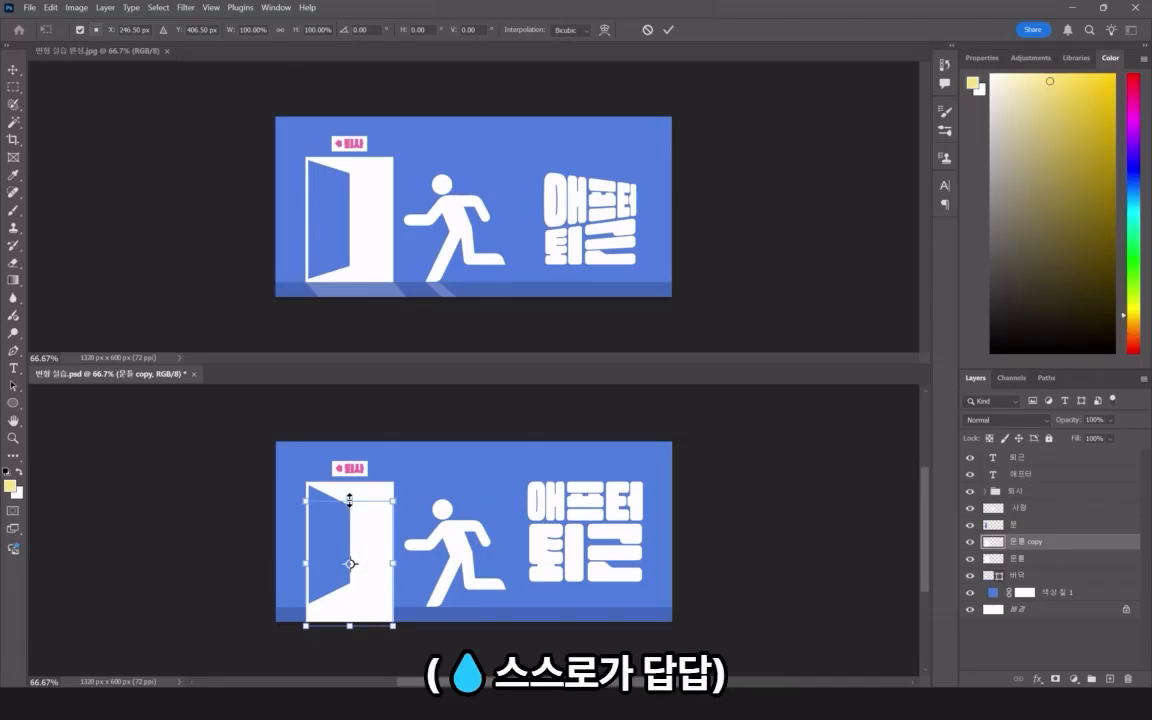
drag(349, 499, 351, 613)
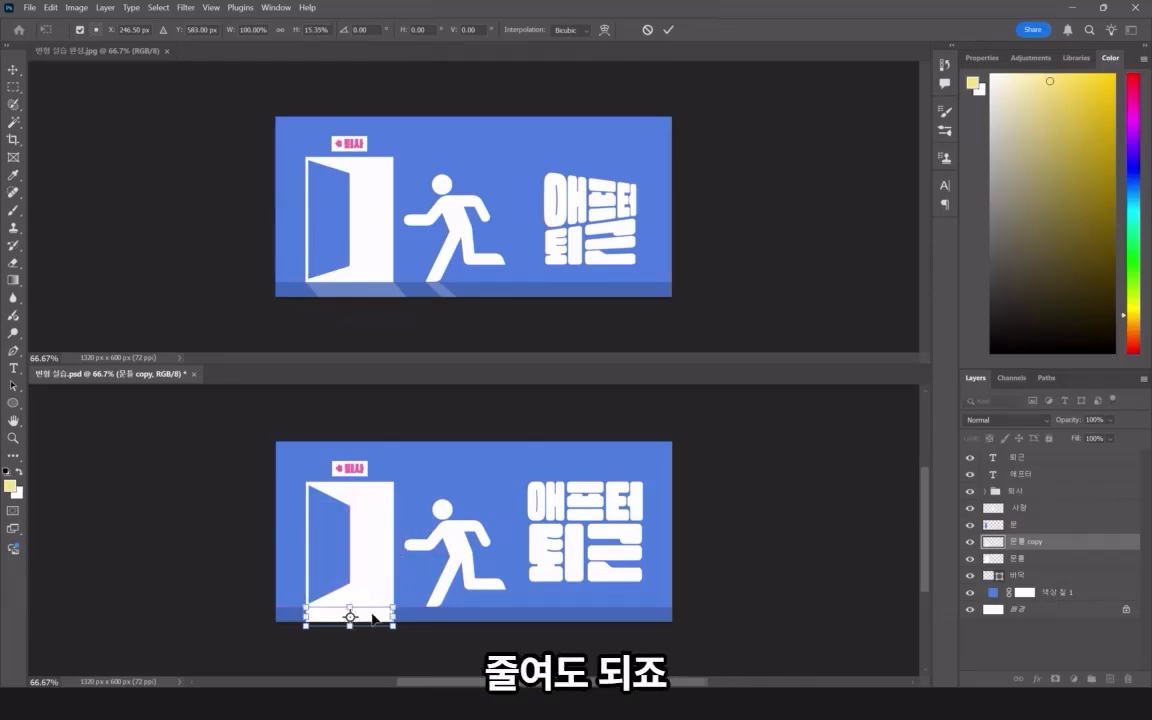
right_click(374, 623)
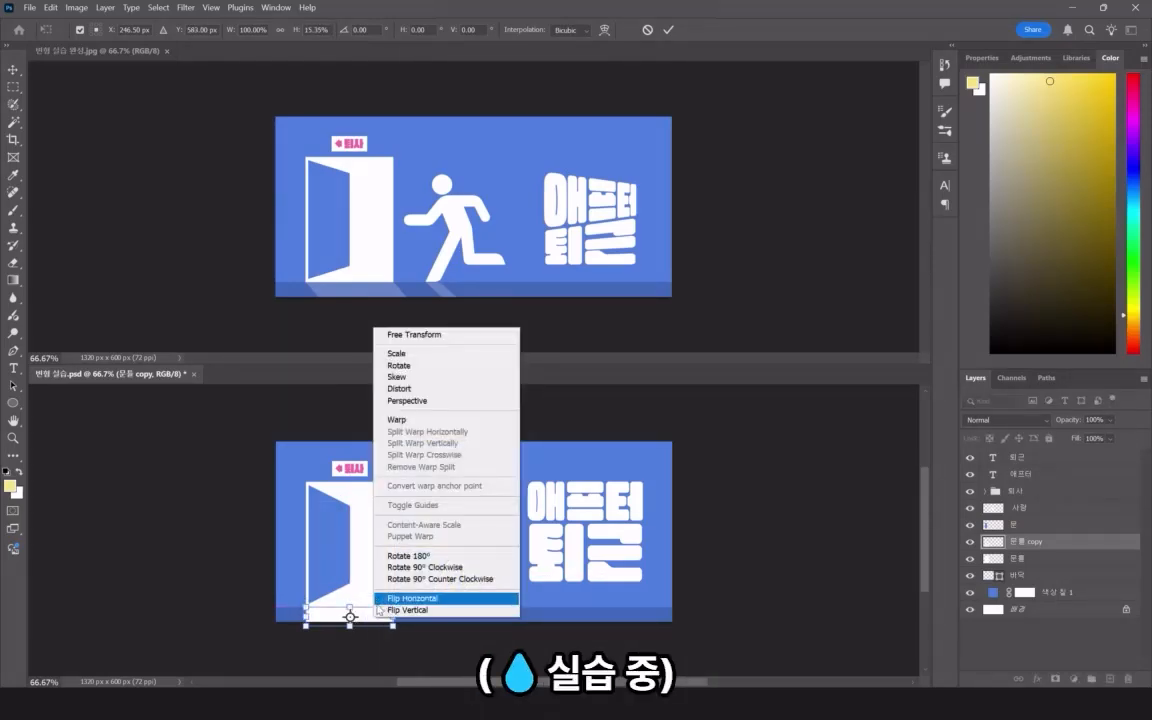
click(405, 420)
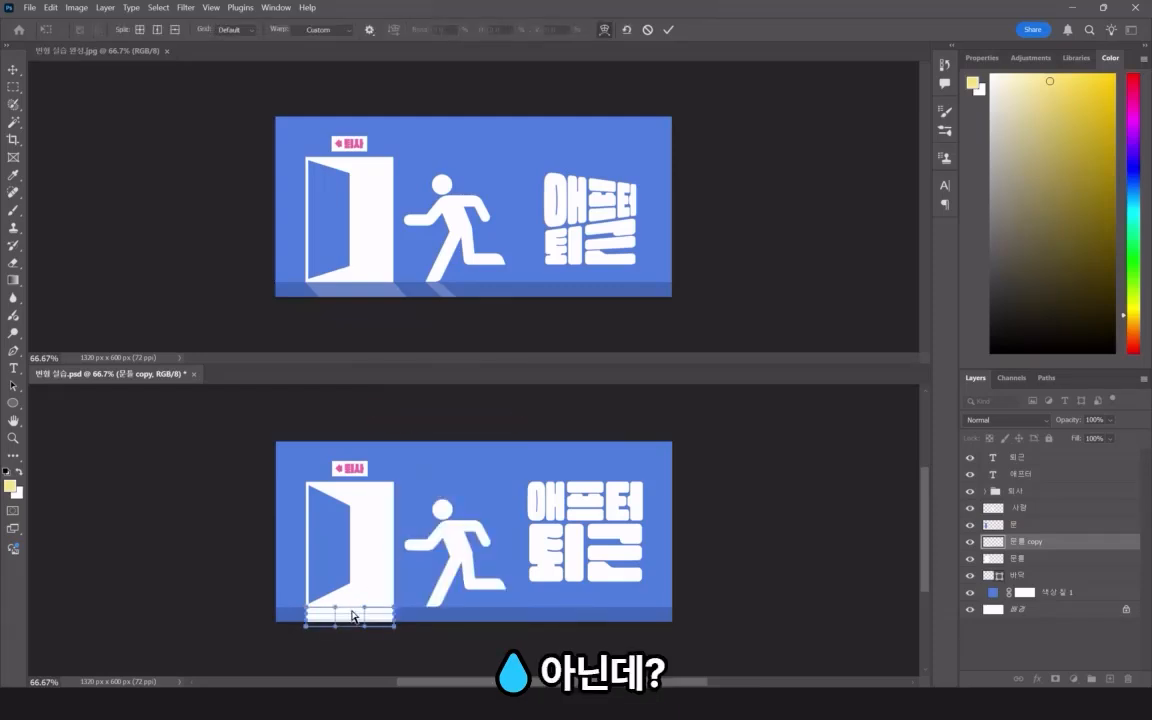
key(Return)
right_click(352, 616)
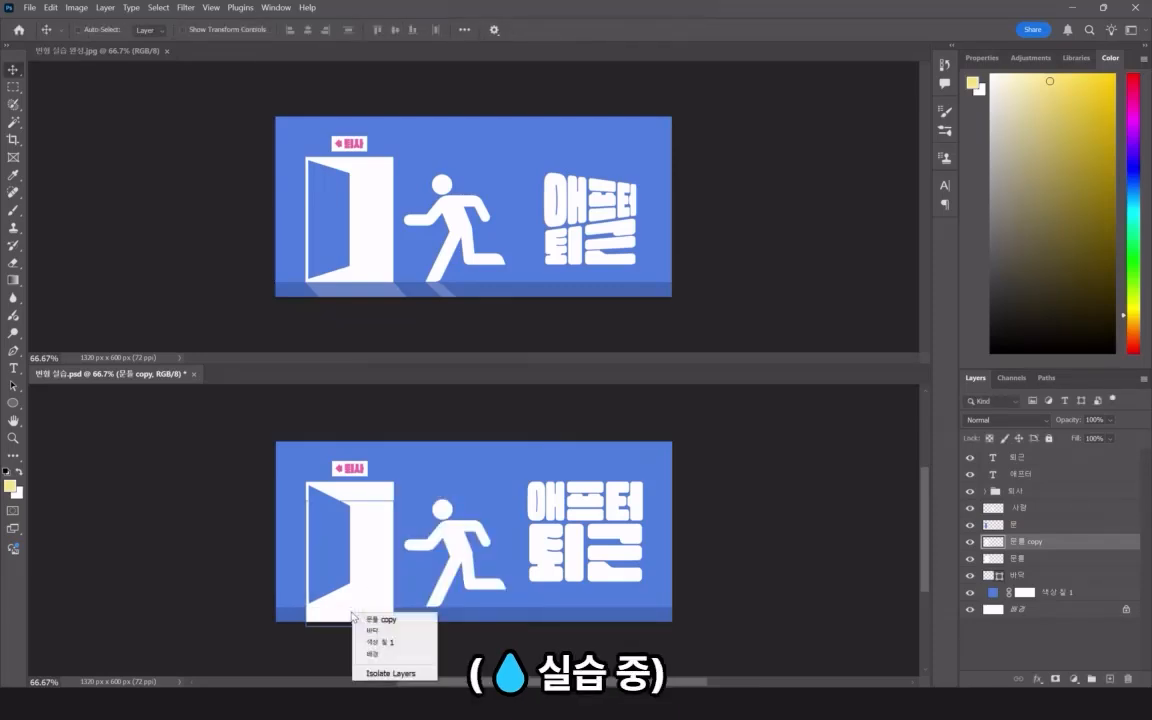
key(Escape)
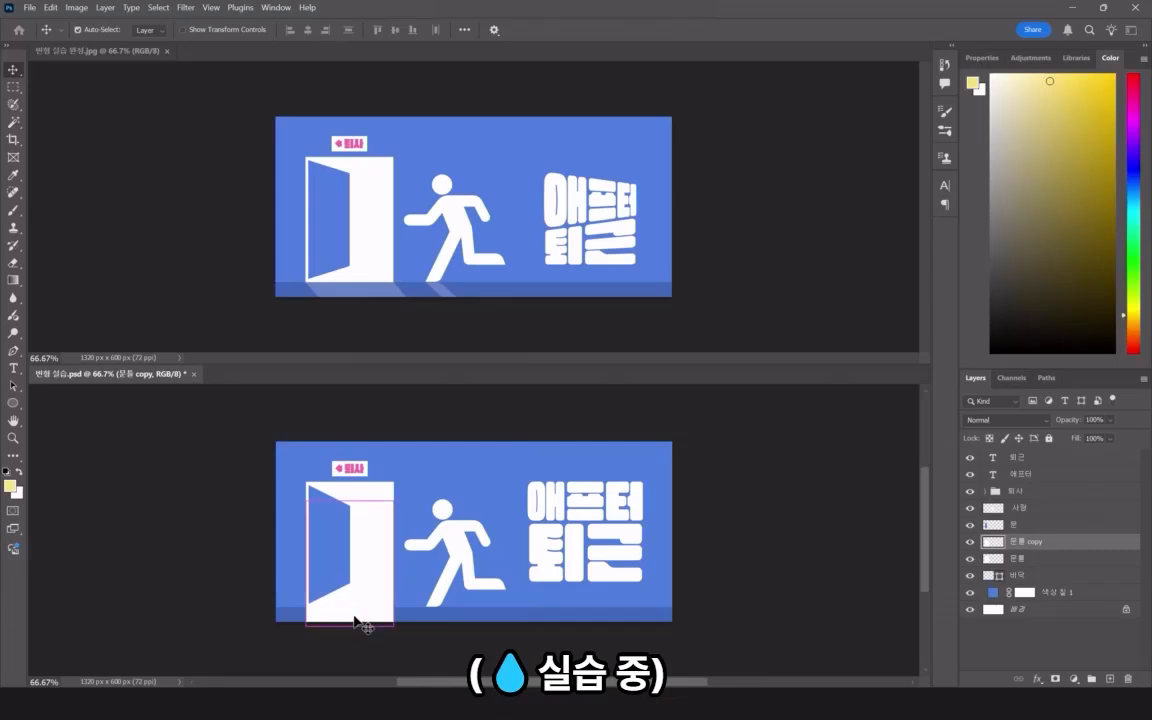
Start a Skew transform on the 문틀 copy and nudge it straight down to Y 433.5 px.
key(ctrl+t)
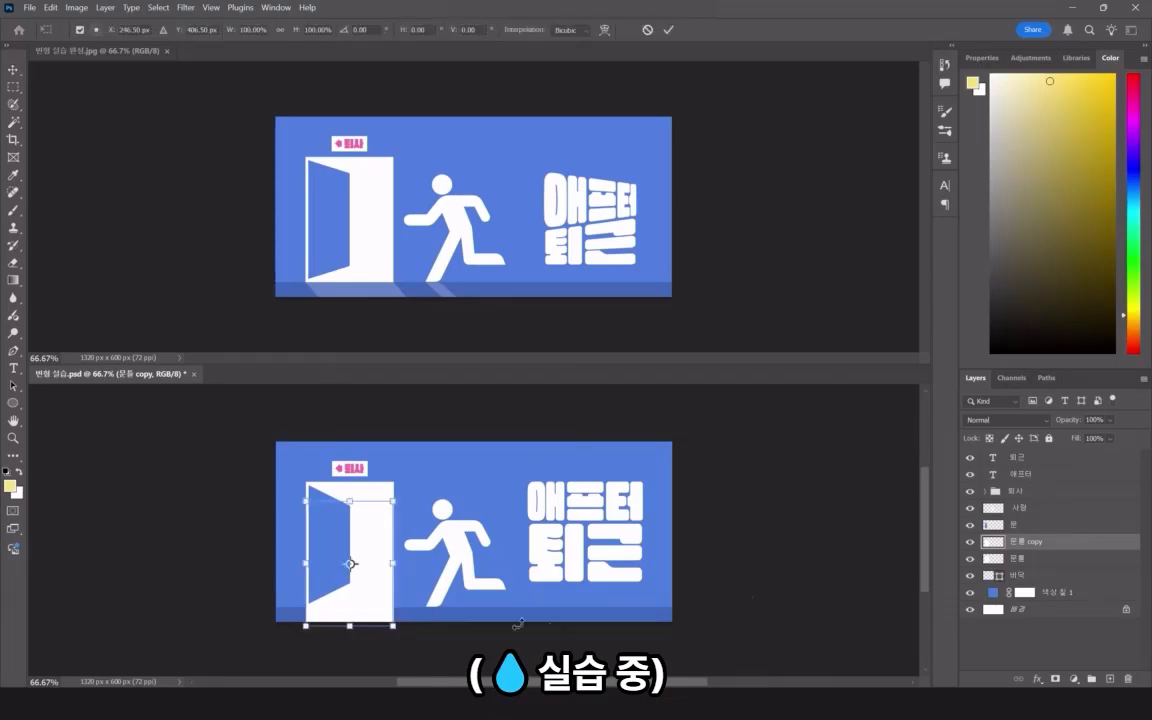
right_click(380, 618)
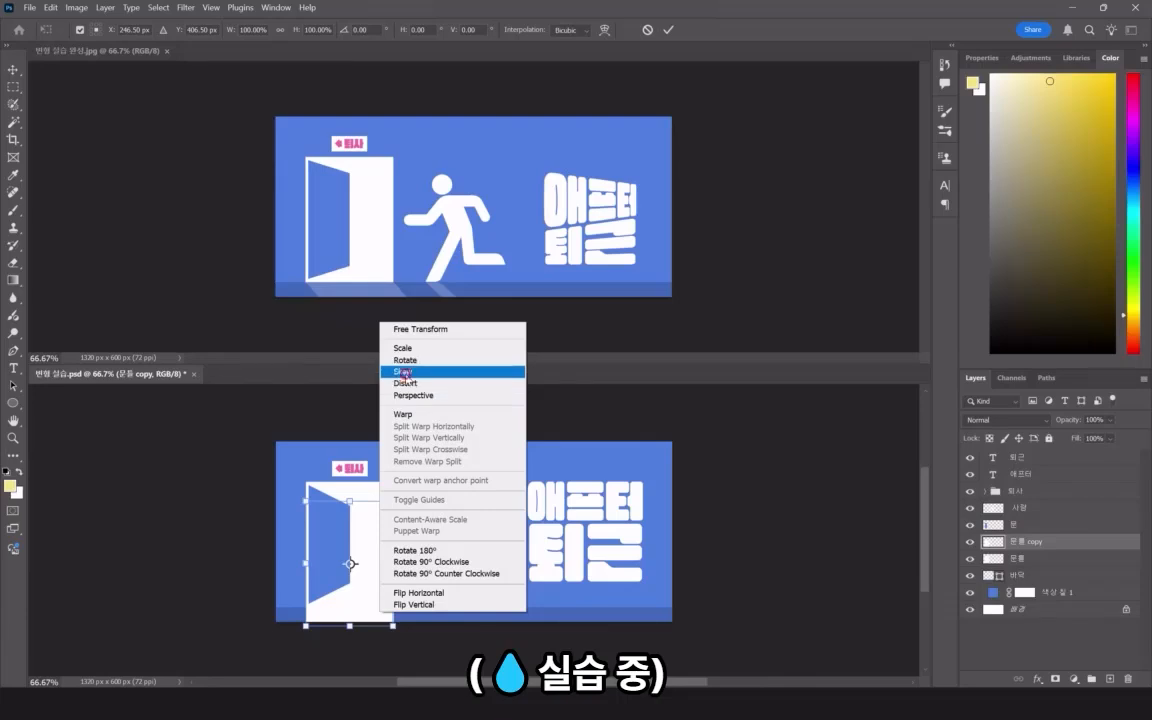
click(405, 372)
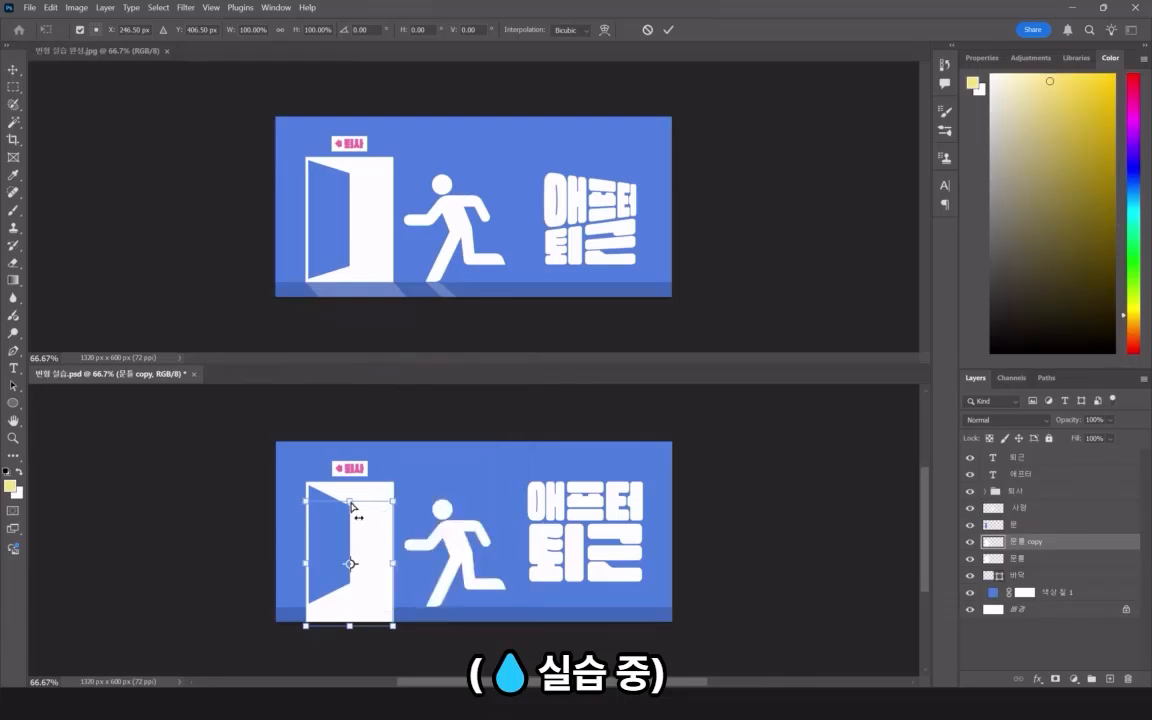
drag(351, 503, 348, 558)
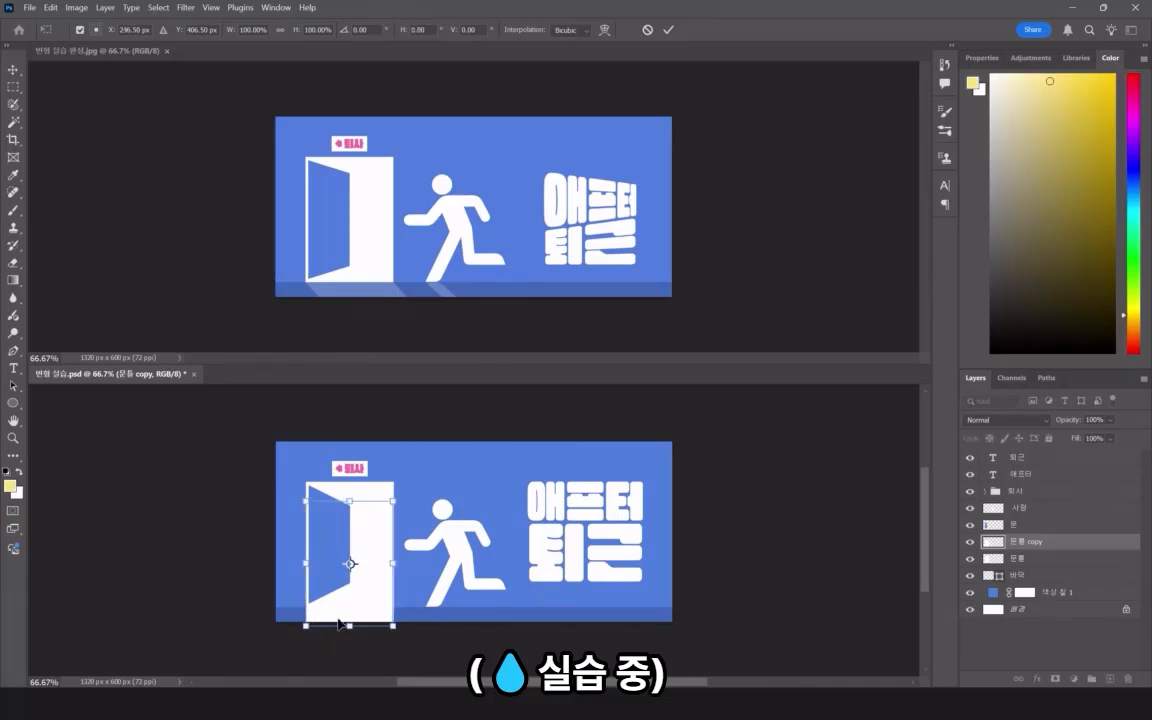
key(Down)
key(Down)
key(Down)
key(Down)
key(Down)
key(Down)
key(Down)
key(Down)
key(Down)
key(Down)
key(Down)
key(Down)
key(Down)
key(Down)
key(Down)
key(Down)
key(Down)
key(Down)
key(Down)
key(Down)
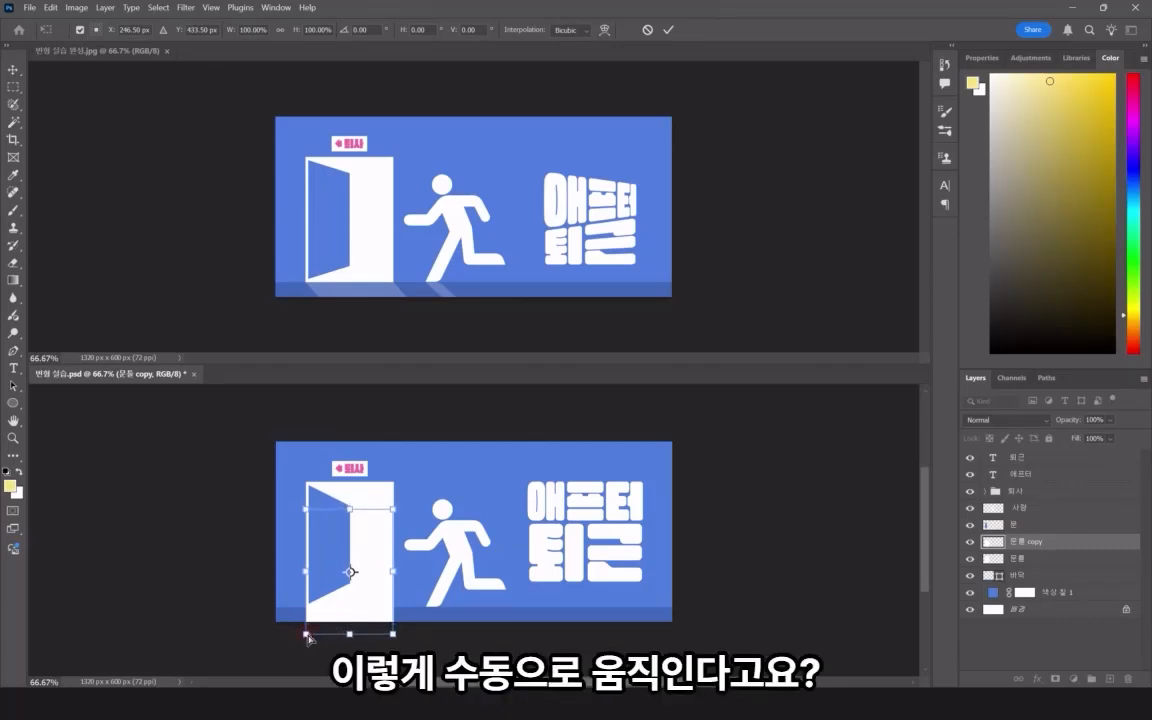
Try a slight vertical skew on the 문틀 copy, undo it, and move the copy down to Y 748.5 px so it starts at the door's base.
drag(307, 635, 309, 636)
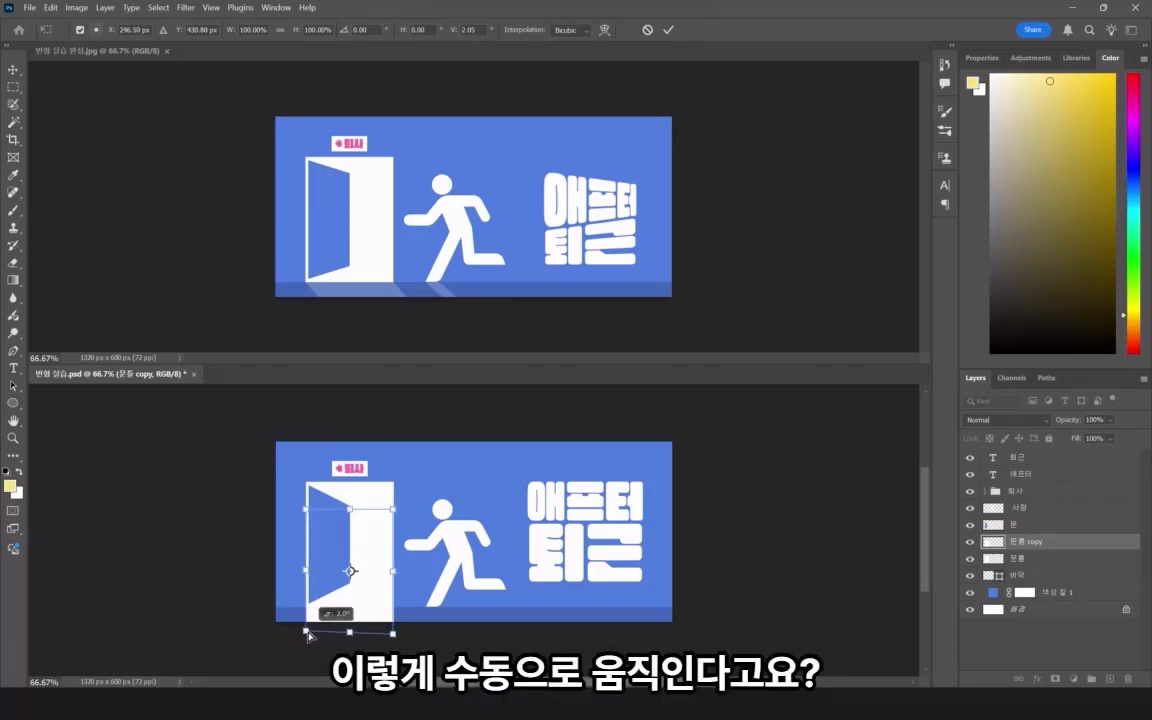
key(ctrl+z)
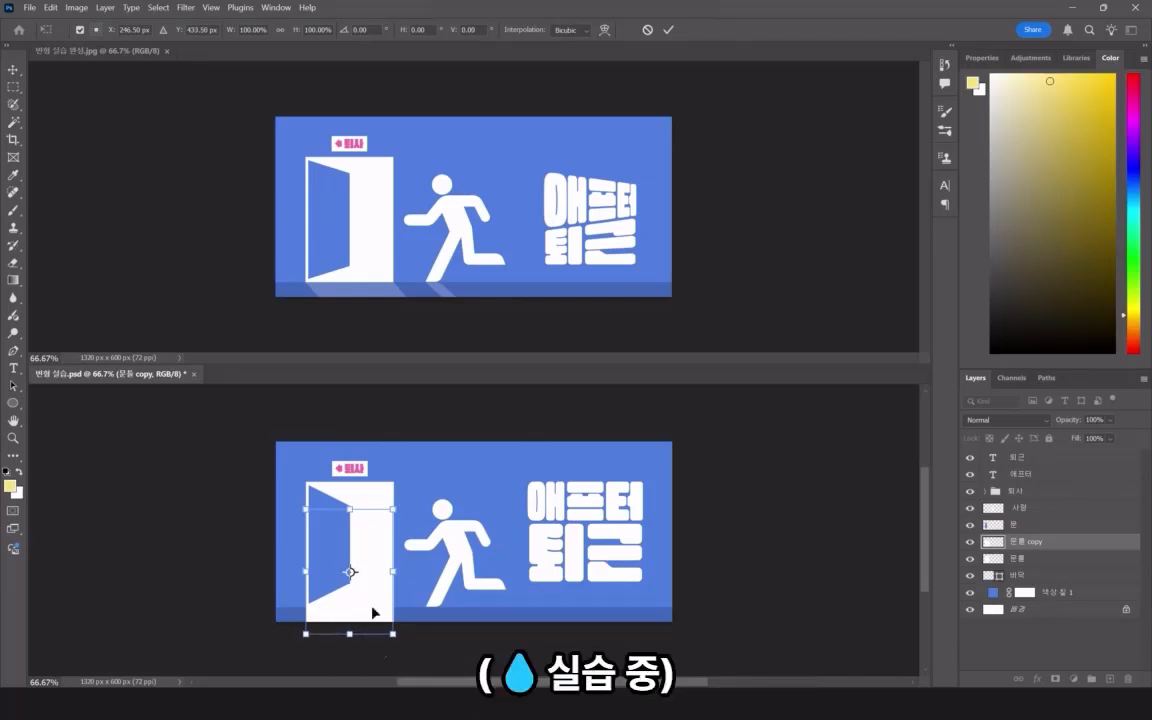
drag(366, 548, 367, 638)
scroll(406, 625, down, 2)
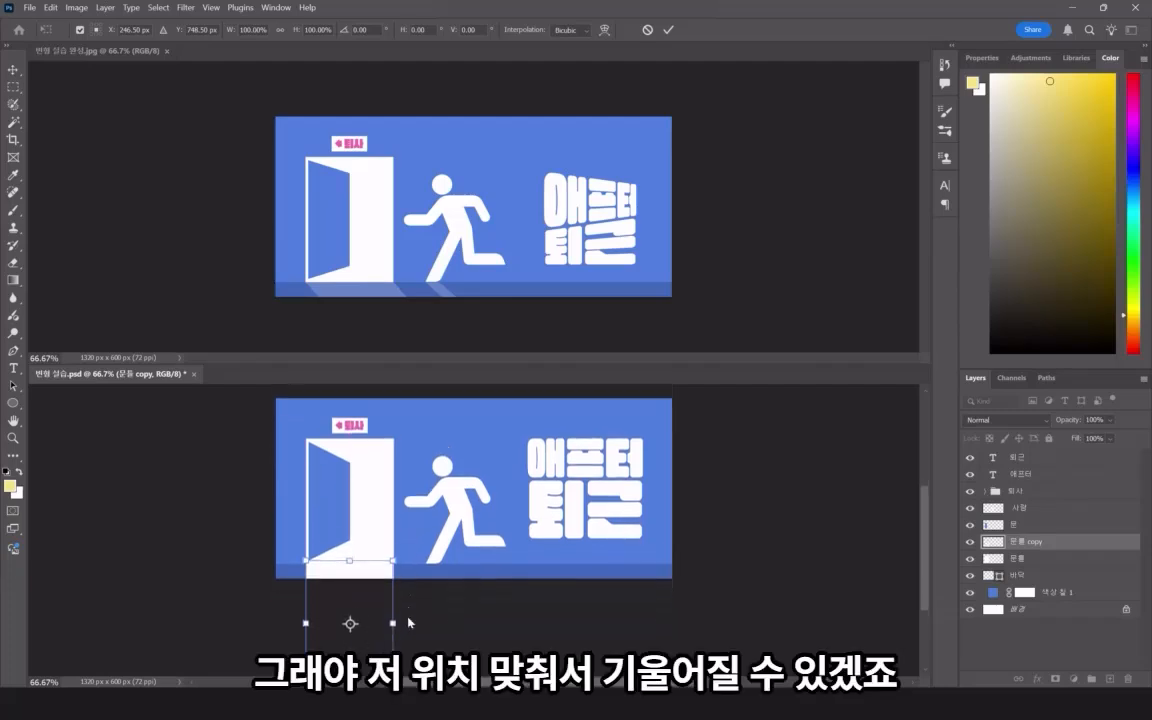
scroll(408, 622, down, 2)
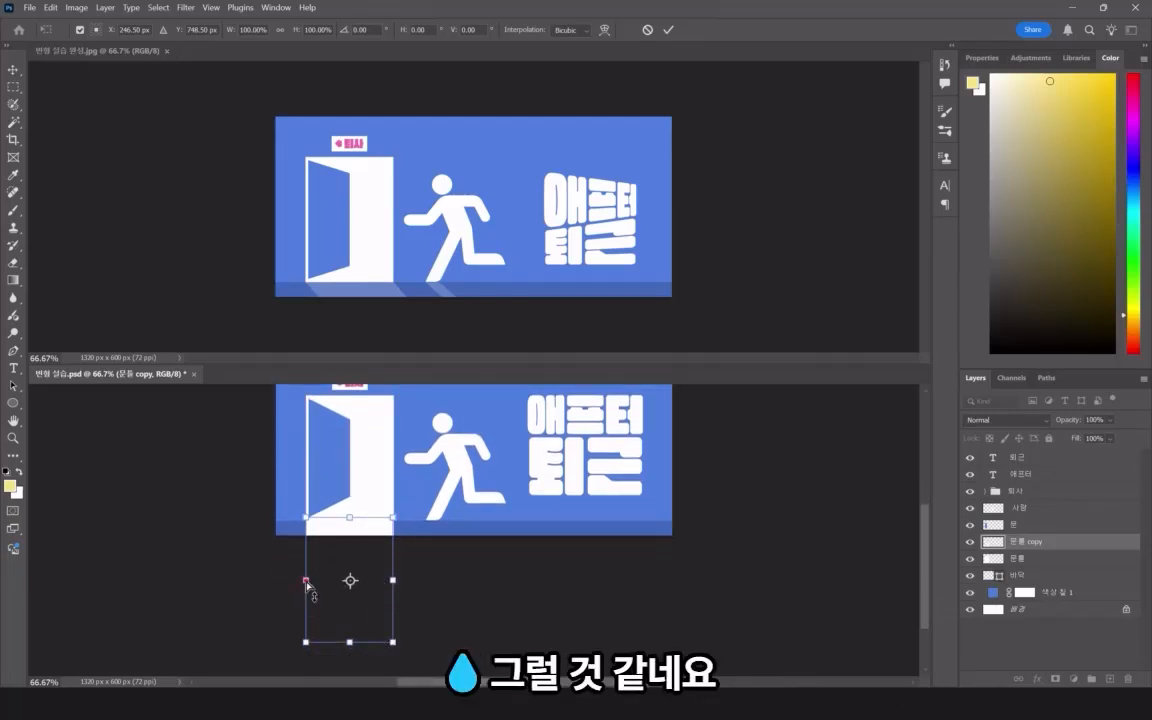
Try skewing the 문틀 copy by shifting its two lower corners rightward one at a time, and undo both shifts.
drag(306, 641, 440, 638)
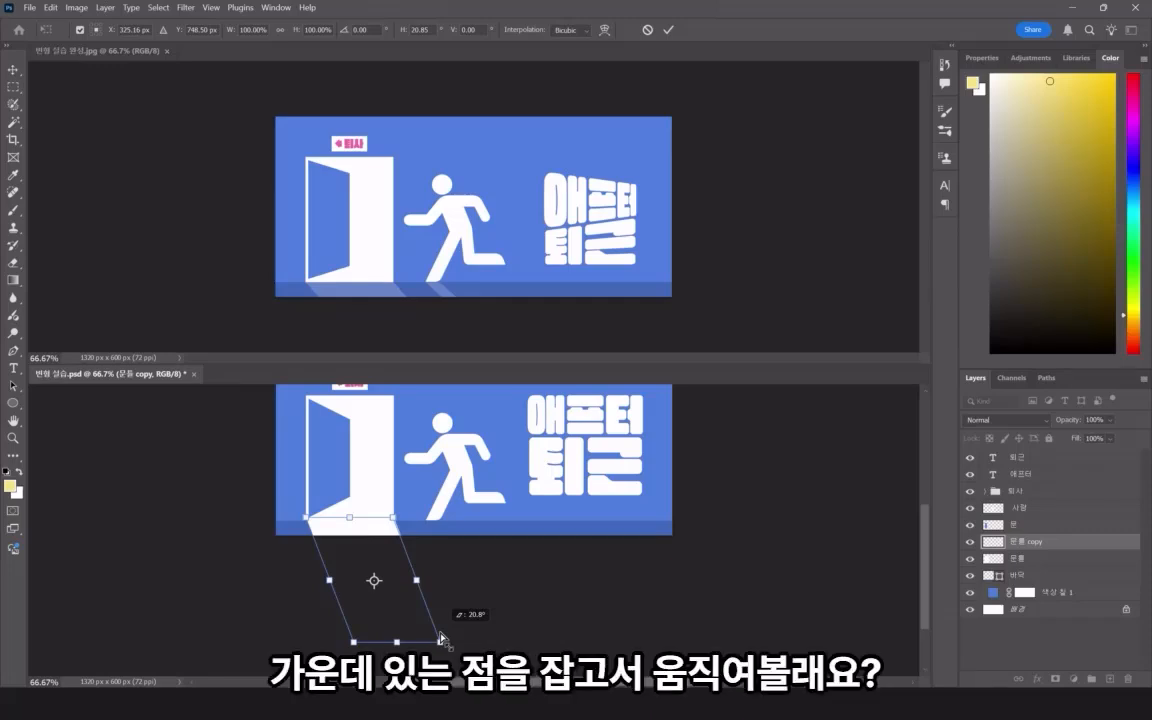
key(ctrl+z)
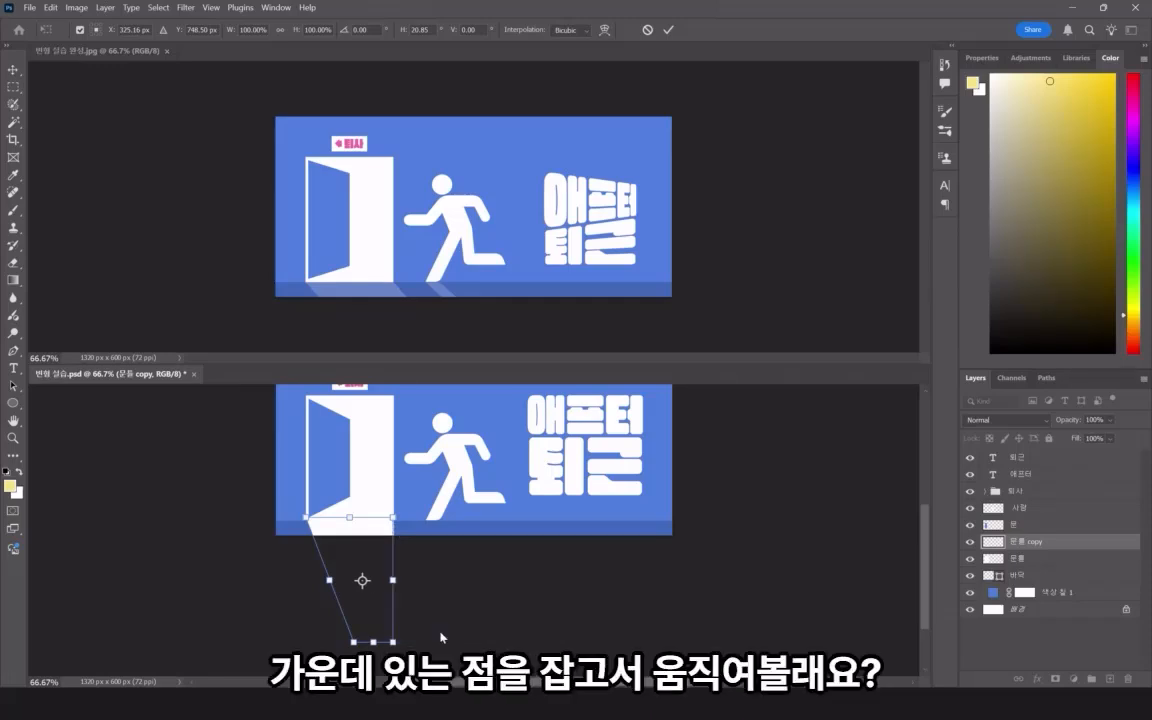
key(ctrl+z)
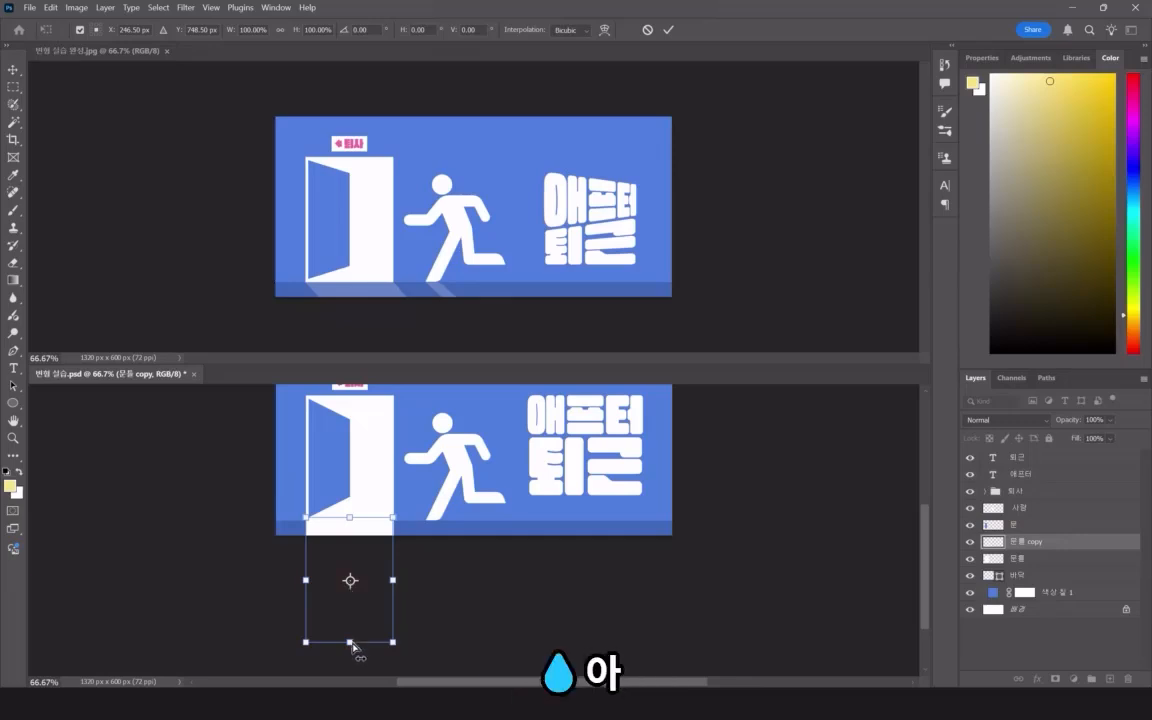
Skew the 문틀 copy's bottom edge rightward by about 21°, and set the layer's opacity to 20%.
drag(349, 641, 404, 648)
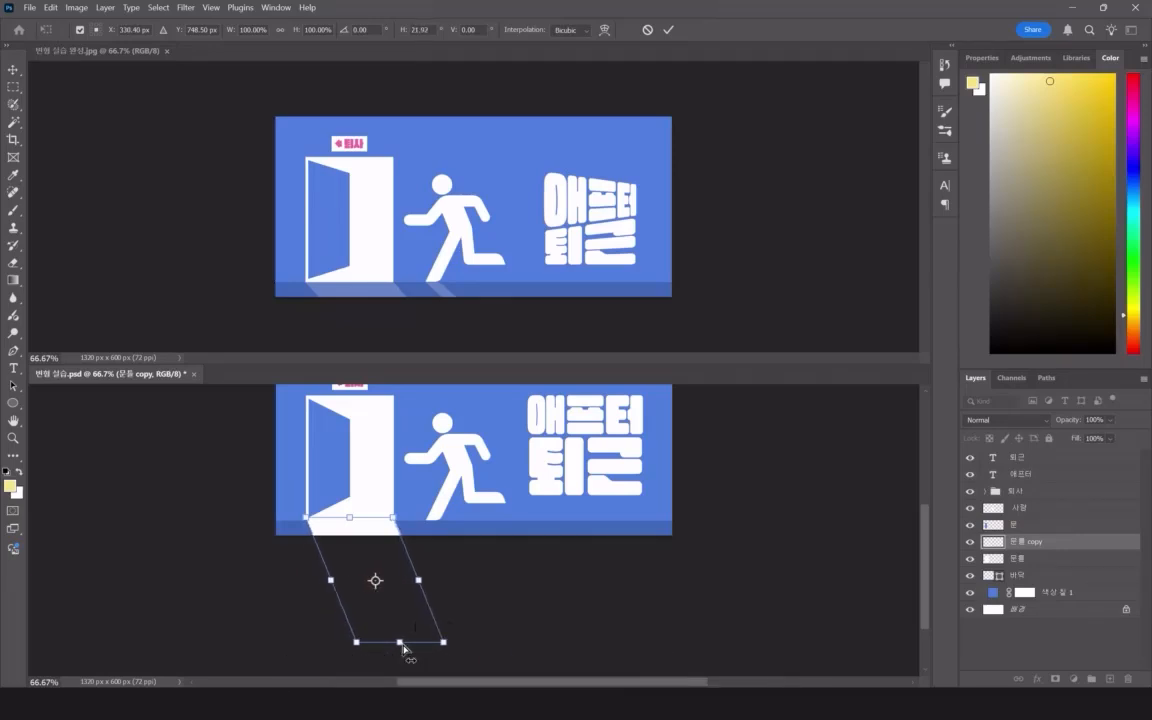
key(Return)
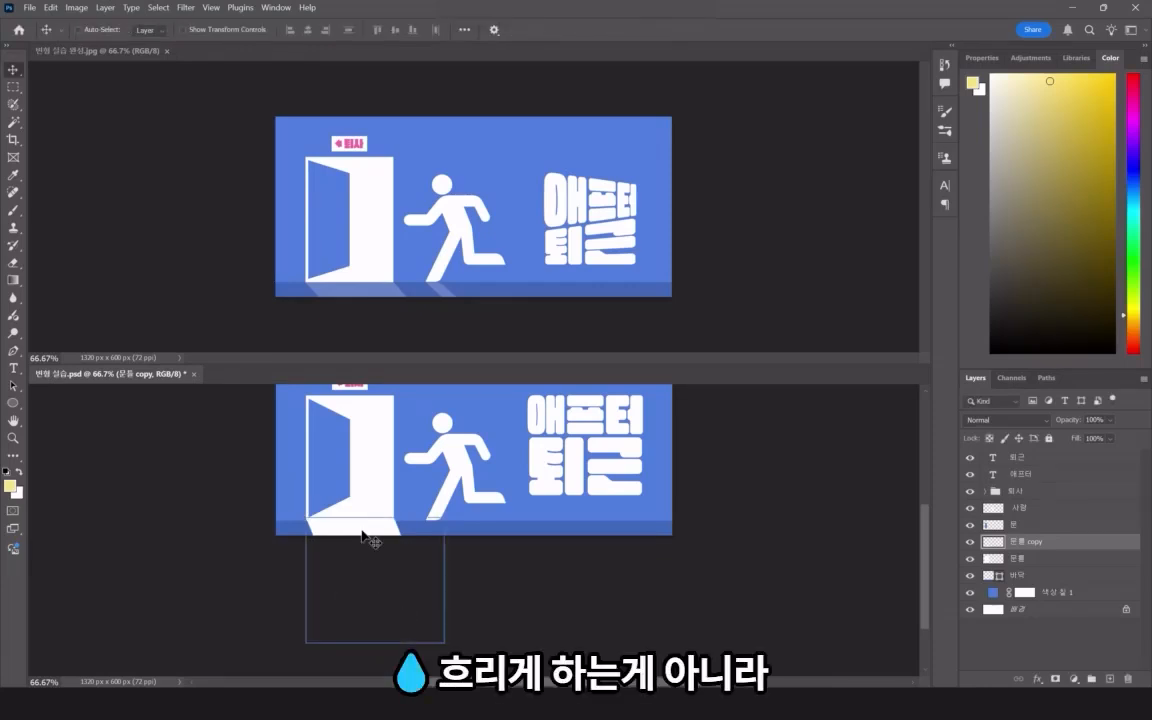
ctrl+click(368, 495)
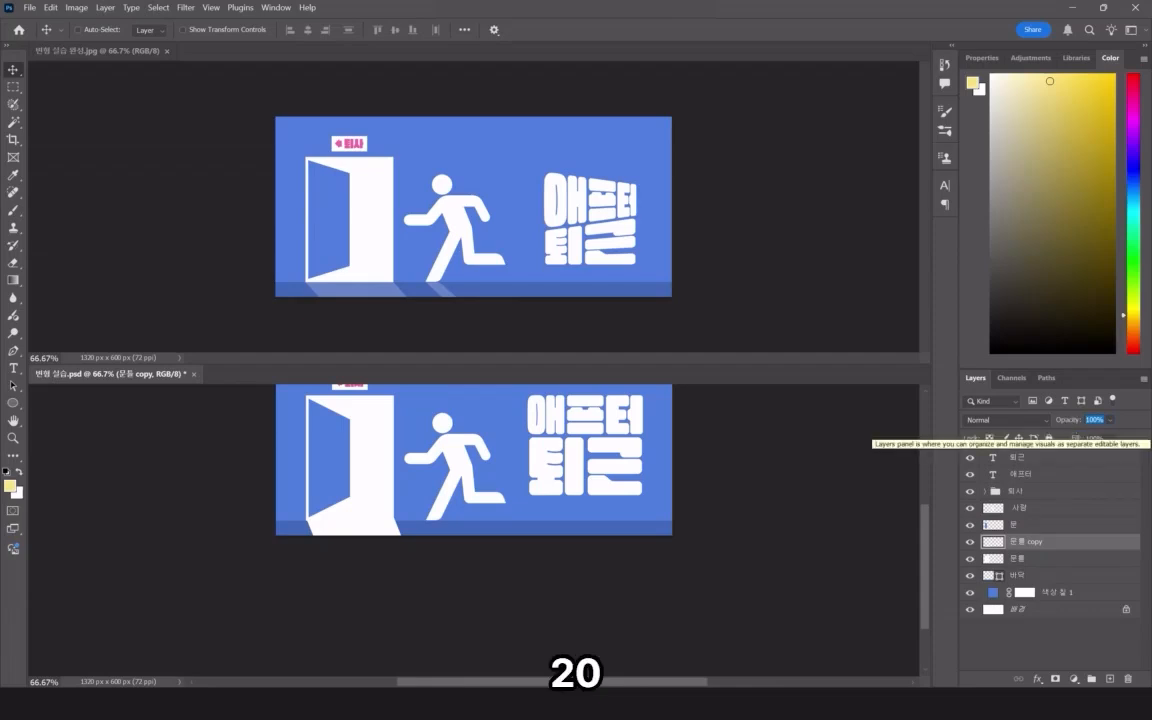
text(20)
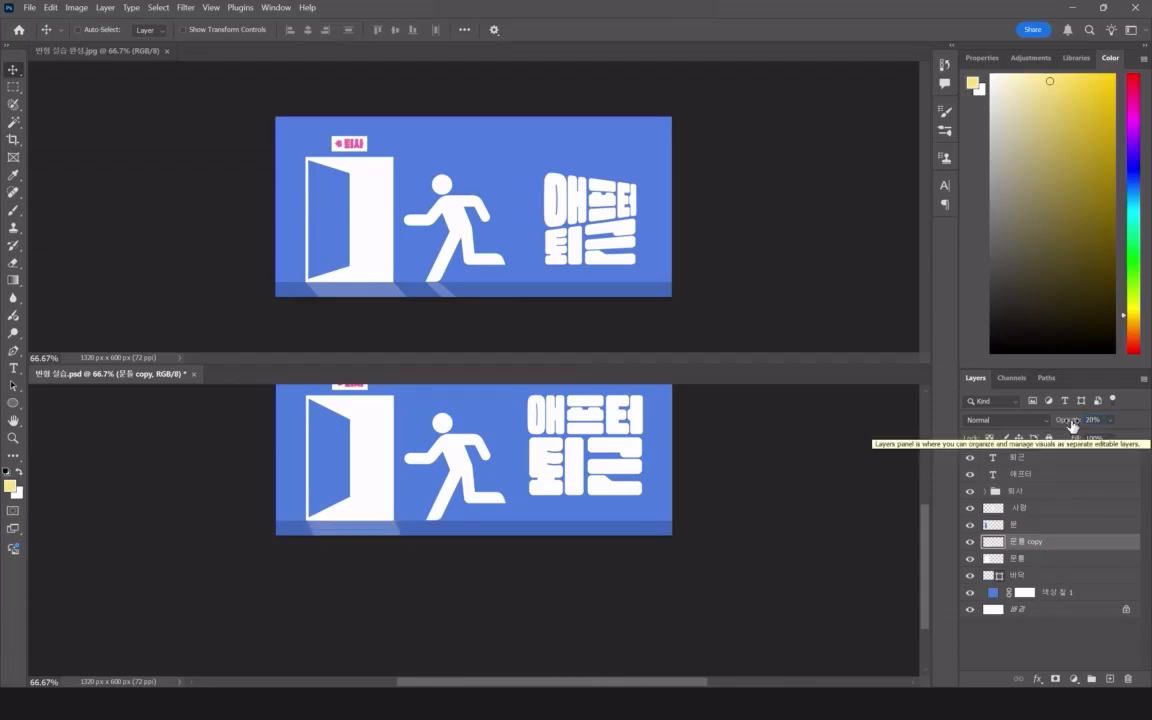
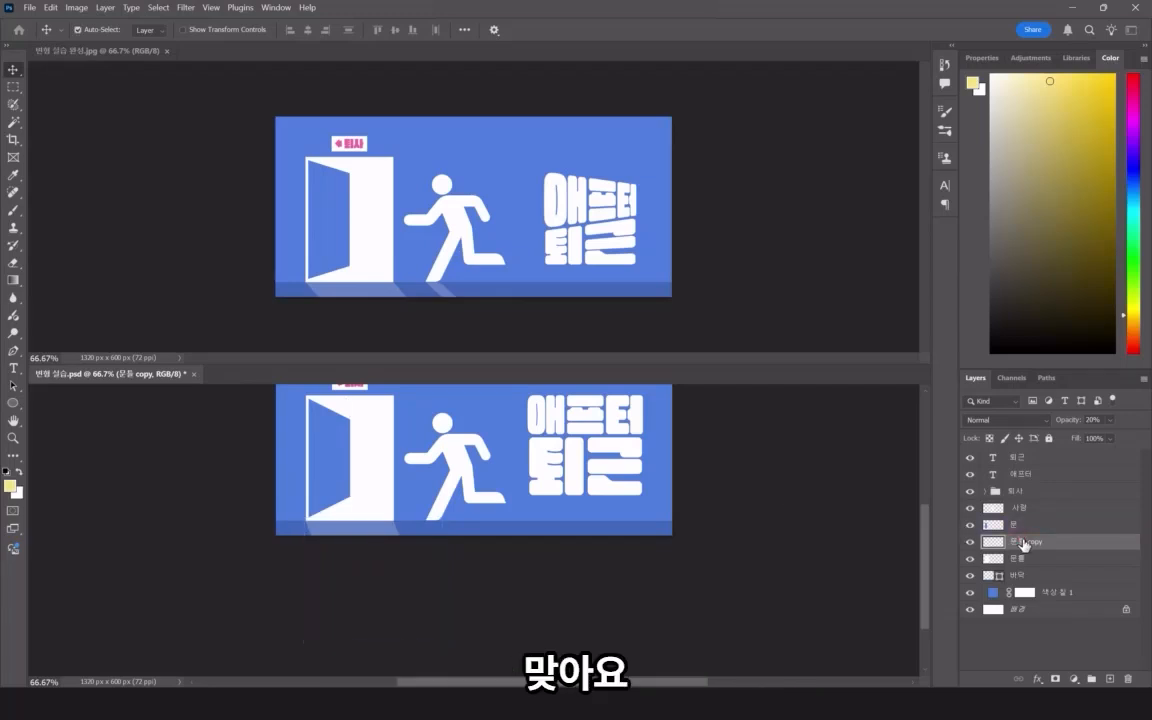
Narrow the 문틀 copy to 99.35% width and slant its bottom edge rightward by about 18.5° using the Perspective transform.
key(ctrl+t)
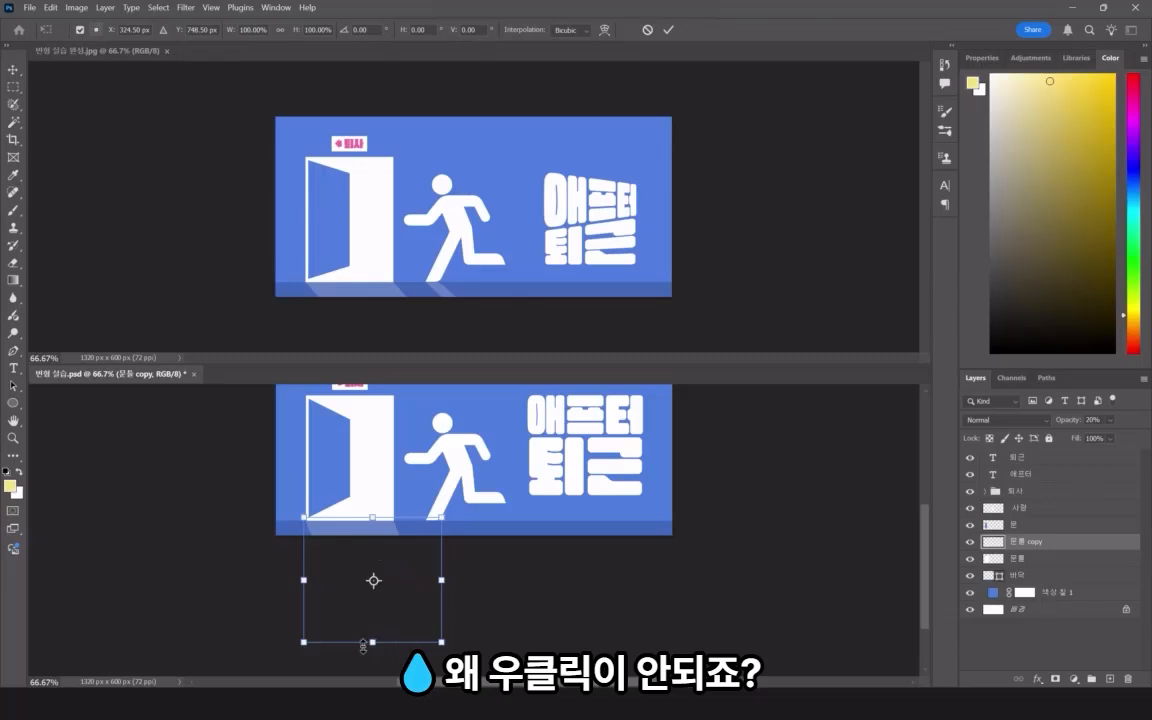
mouse_move(441, 584)
mouse_down()
mouse_move(463, 578)
mouse_move(440, 580)
mouse_up()
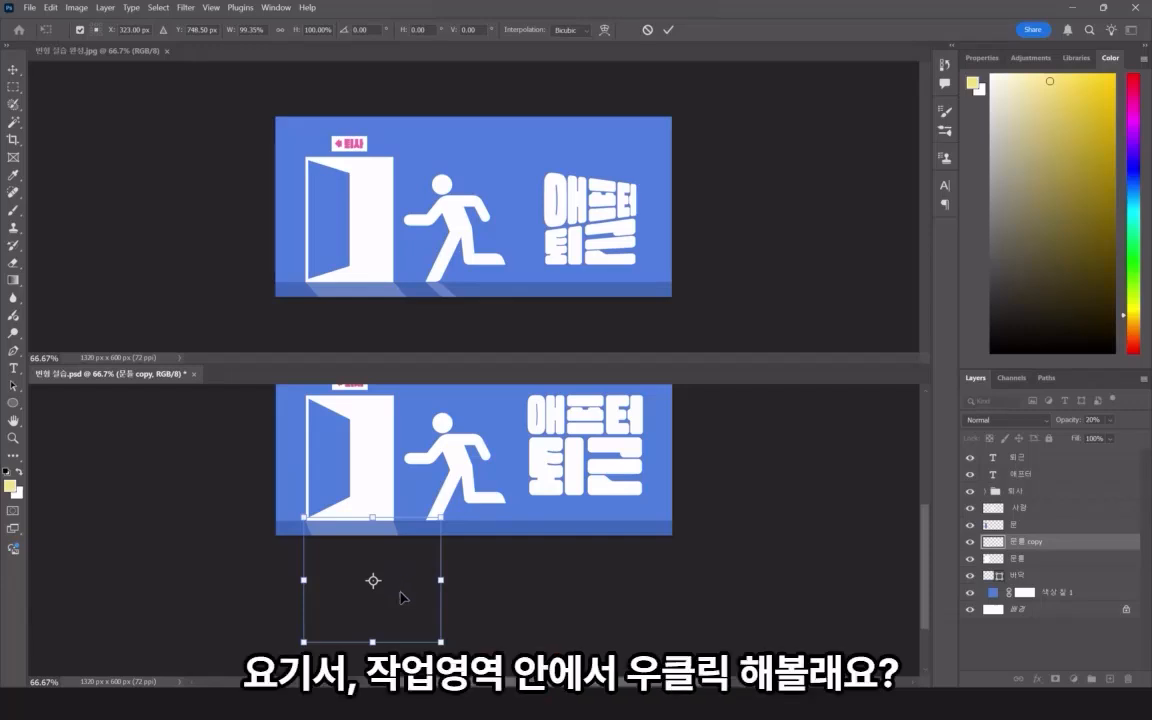
right_click(362, 538)
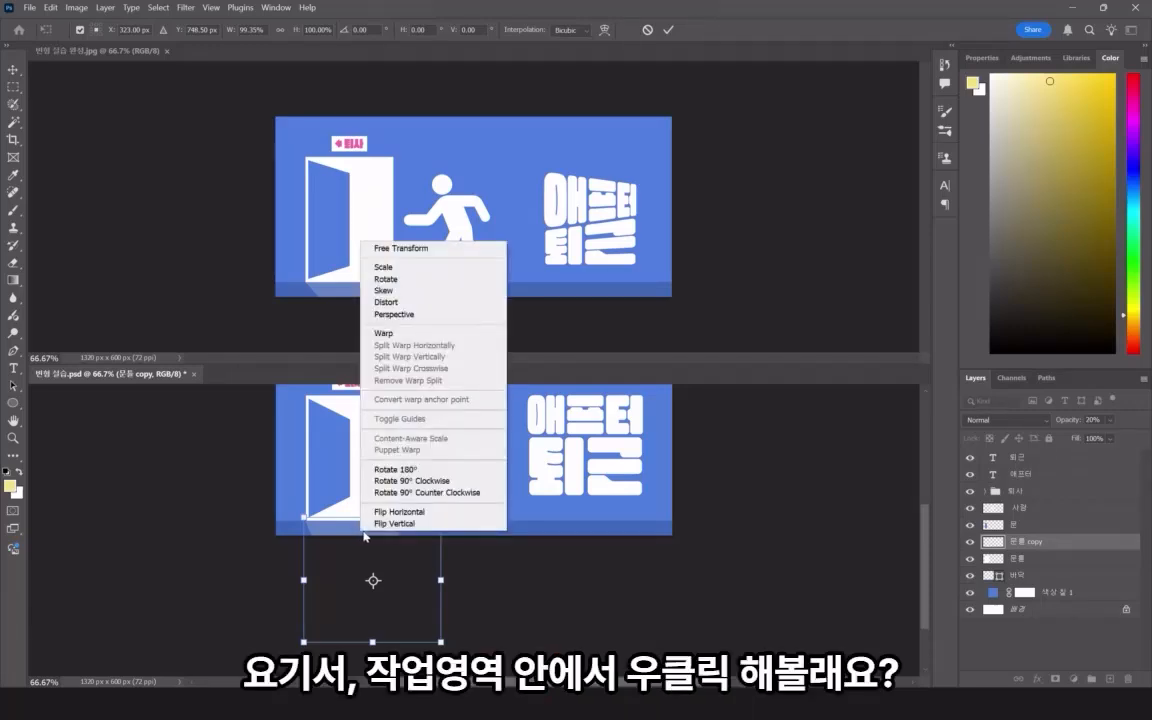
click(398, 315)
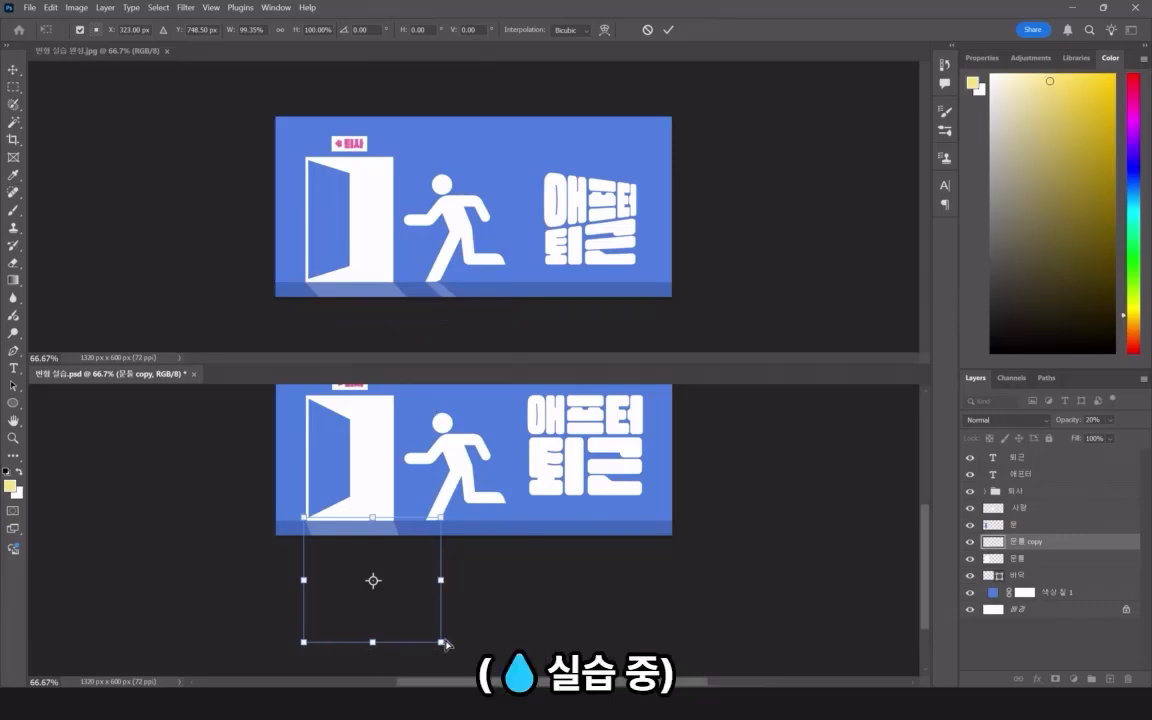
drag(377, 645, 417, 641)
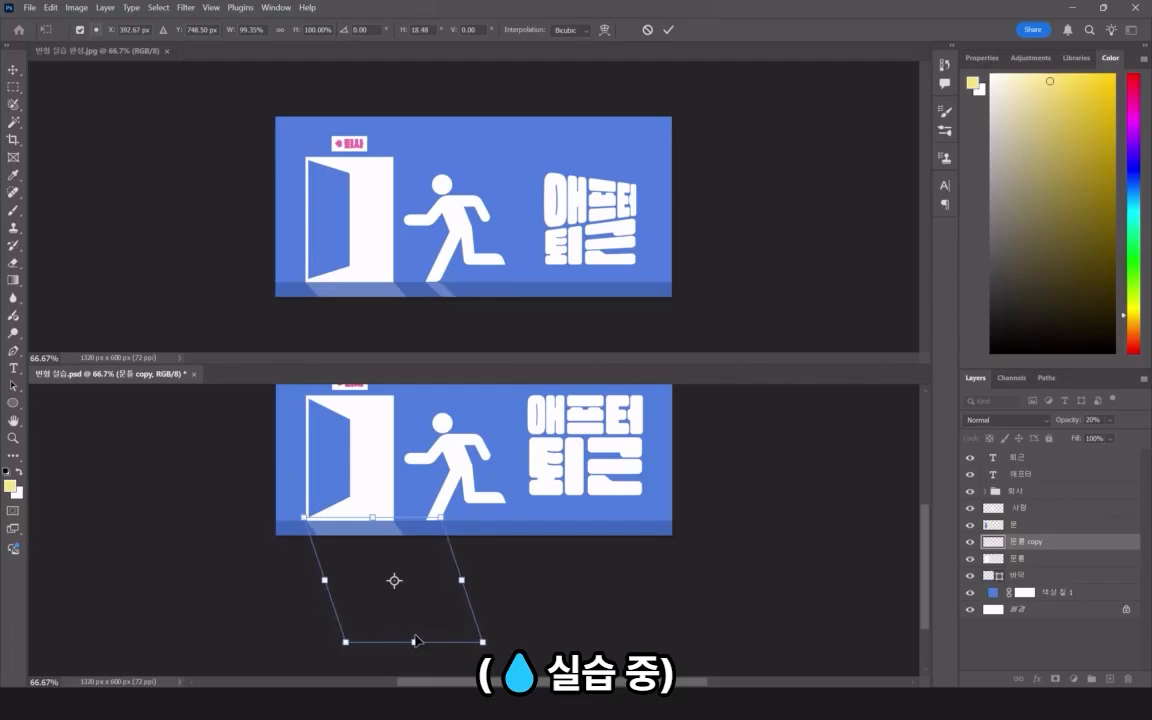
key(Return)
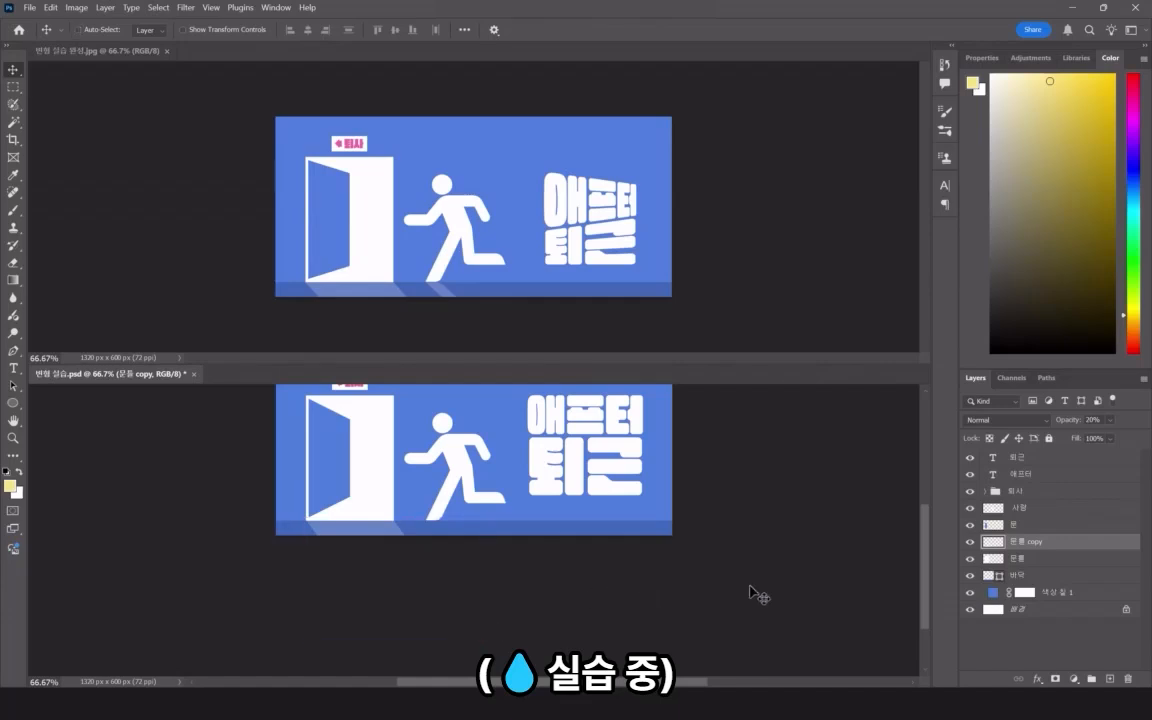
Duplicate the 사람 layer and start Free Transform on the copy.
click(1030, 510)
key(ctrl+j)
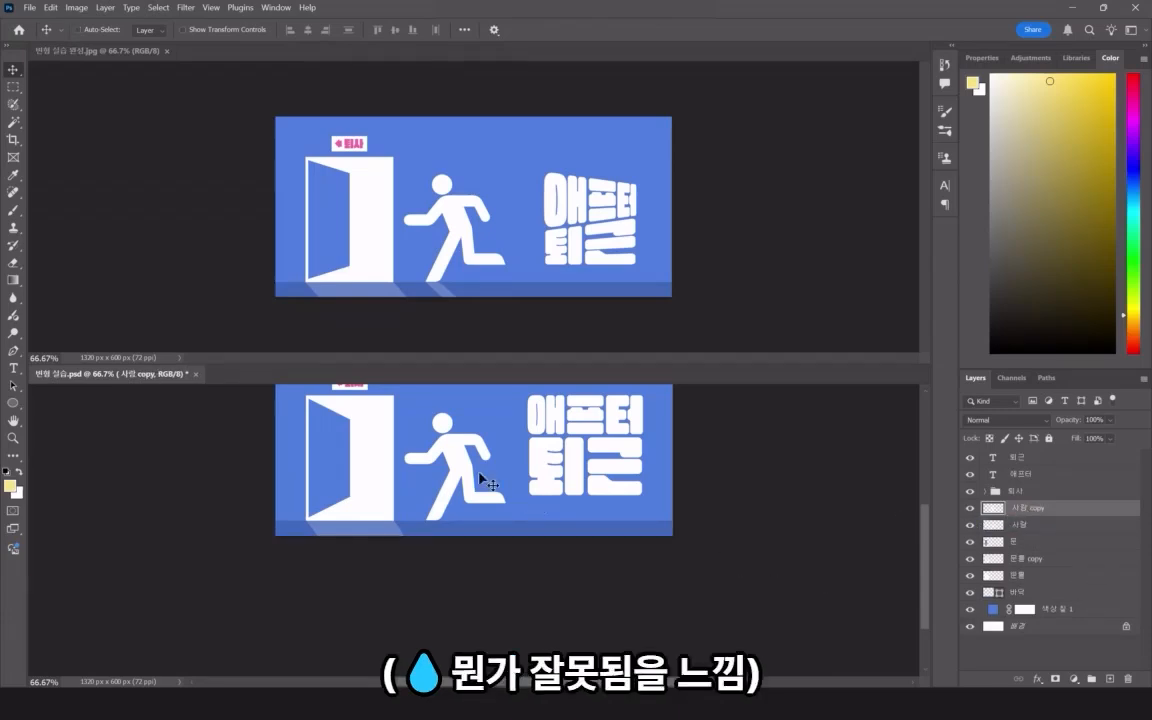
mouse_move(464, 469)
mouse_down()
mouse_move(462, 552)
mouse_move(463, 467)
mouse_up()
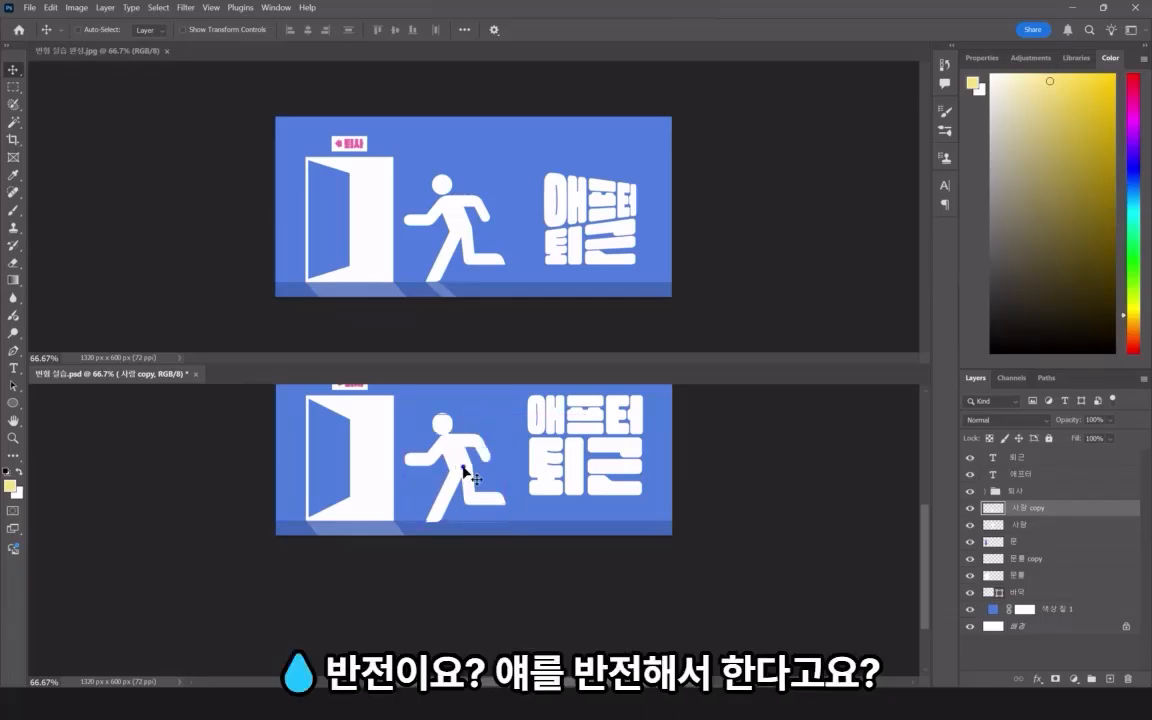
right_click(463, 470)
key(Escape)
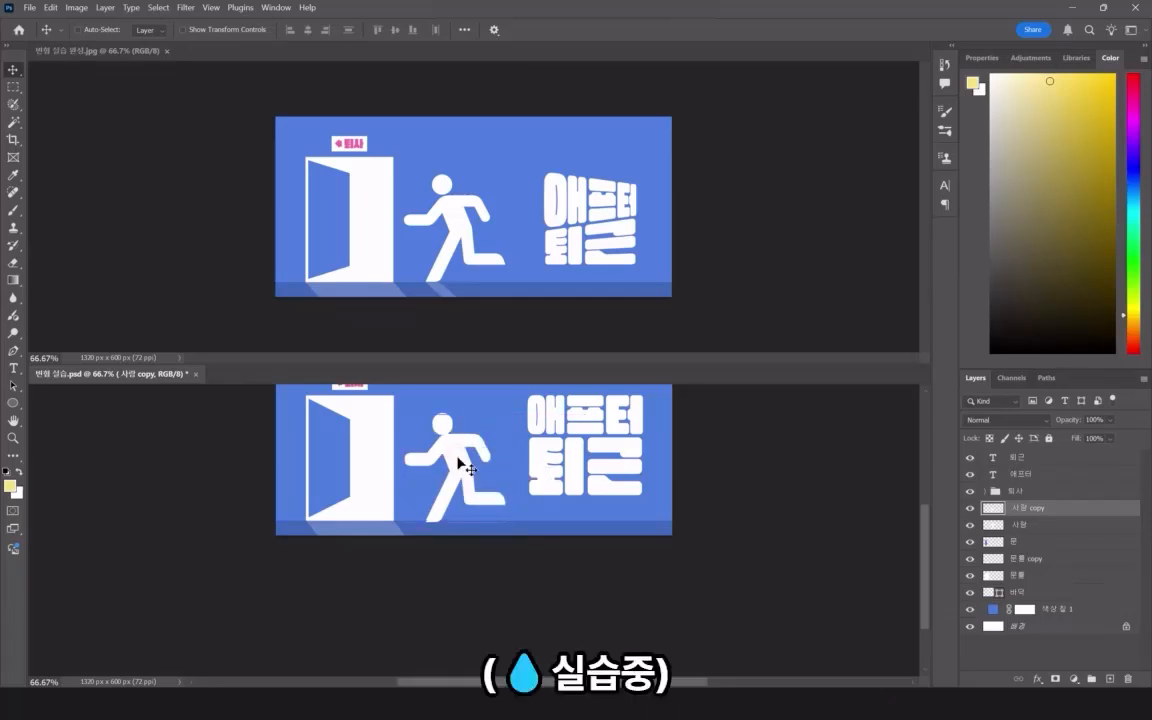
key(ctrl+t)
Try rotating the 사람 copy 180° and moving it straight down below the figure, and undo both changes.
right_click(456, 466)
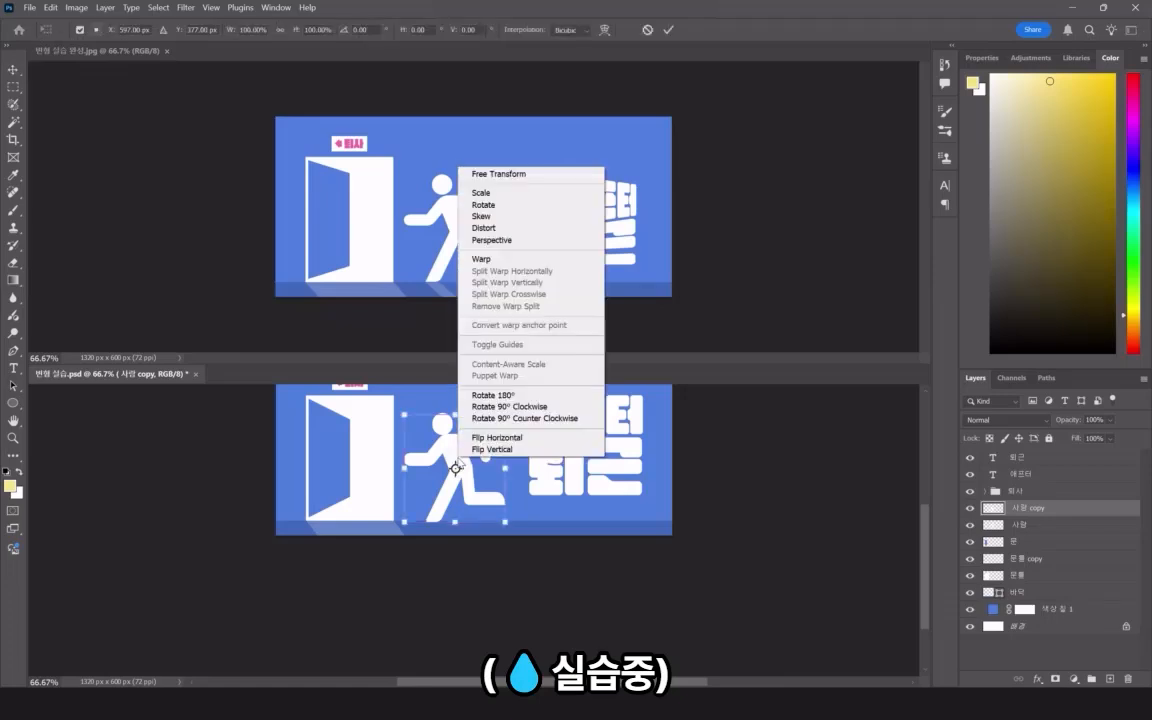
click(486, 396)
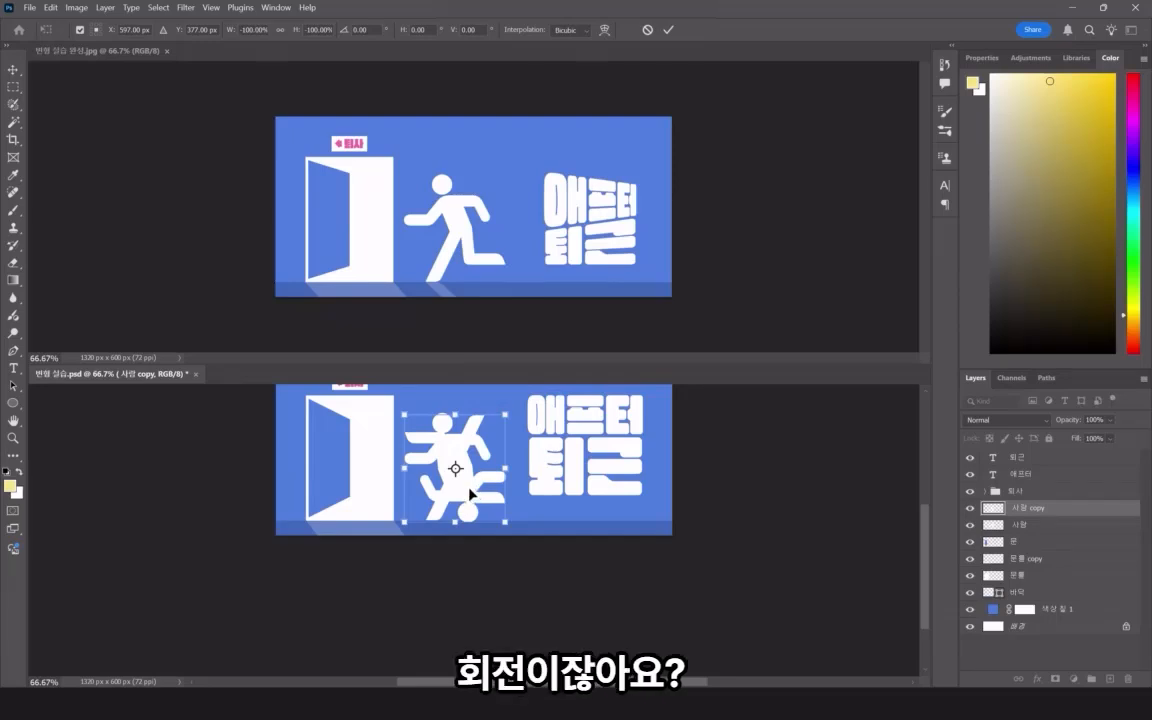
drag(468, 492, 427, 604)
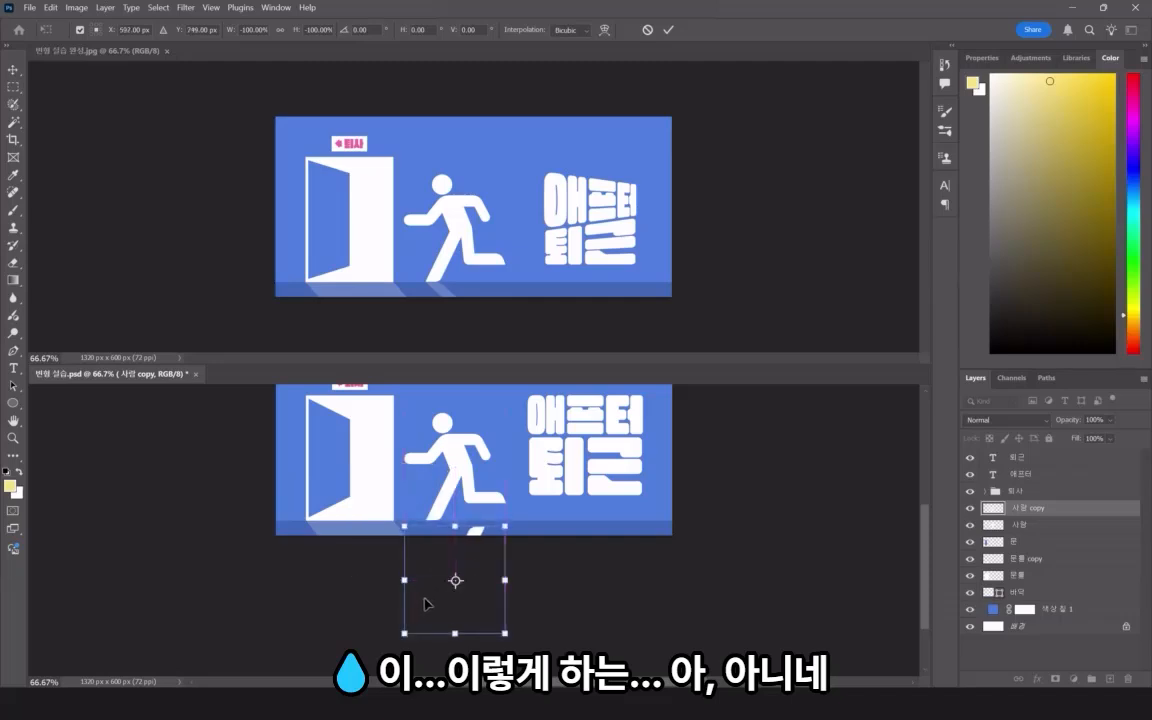
key(ctrl+z)
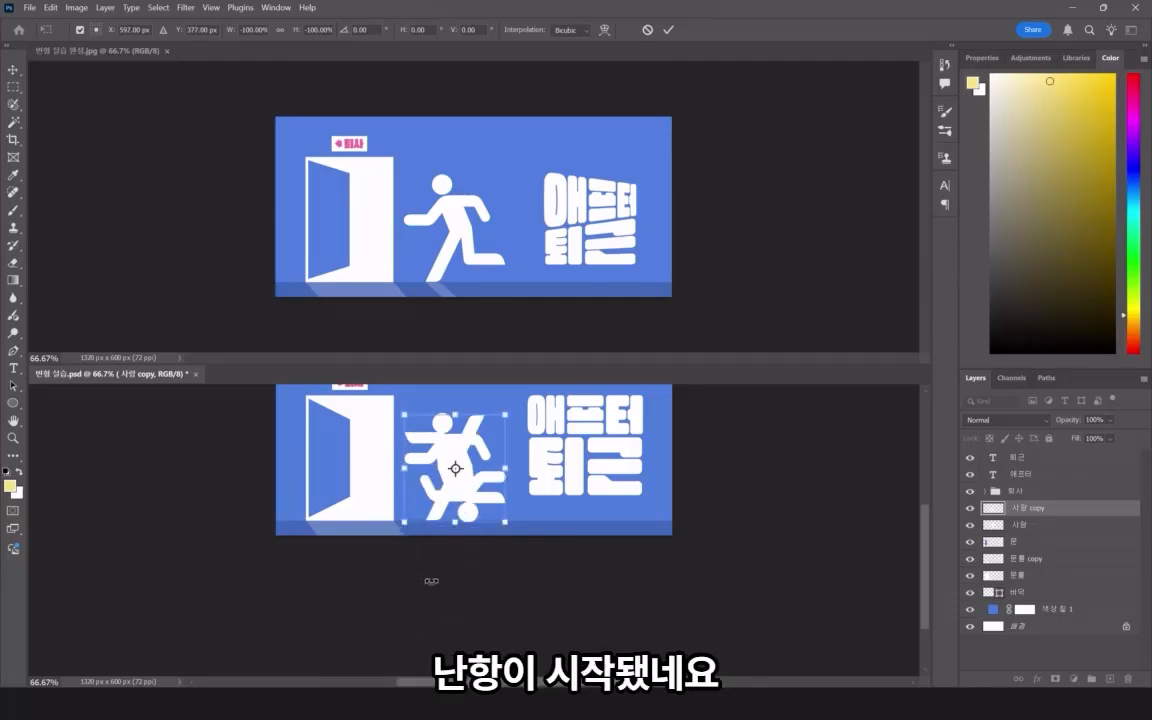
key(ctrl+z)
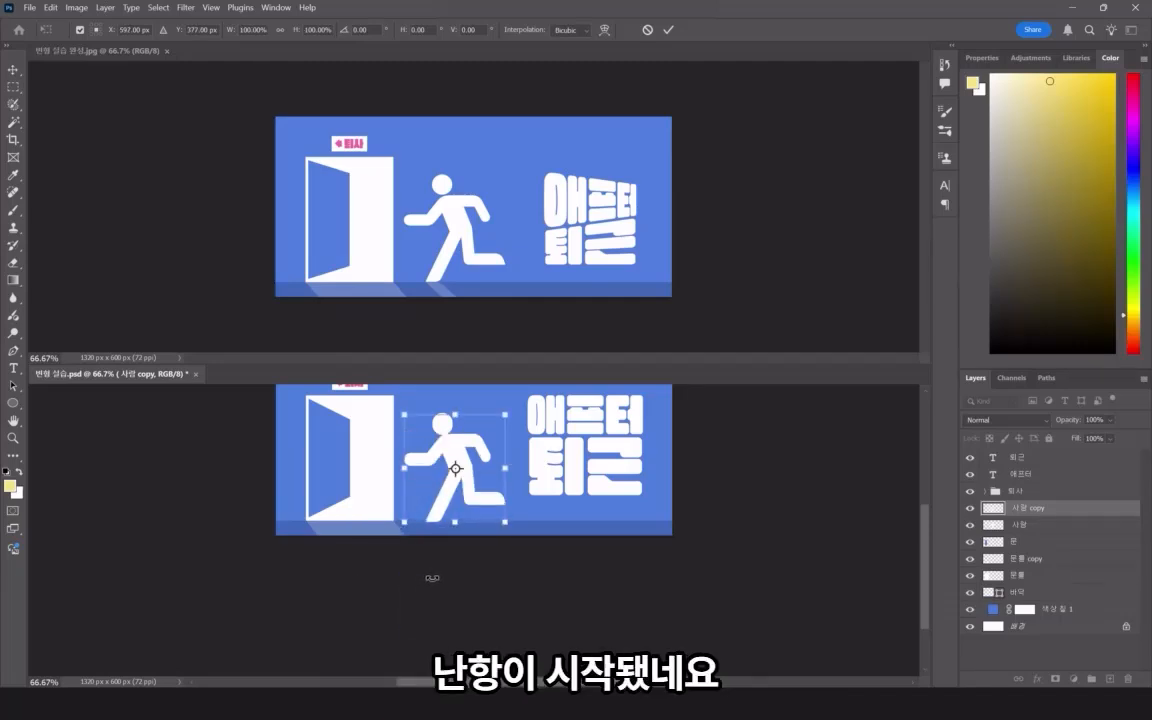
Flip the 사람 copy vertically and move it straight down to Y 730 px, so it starts at the runner's foot.
right_click(467, 494)
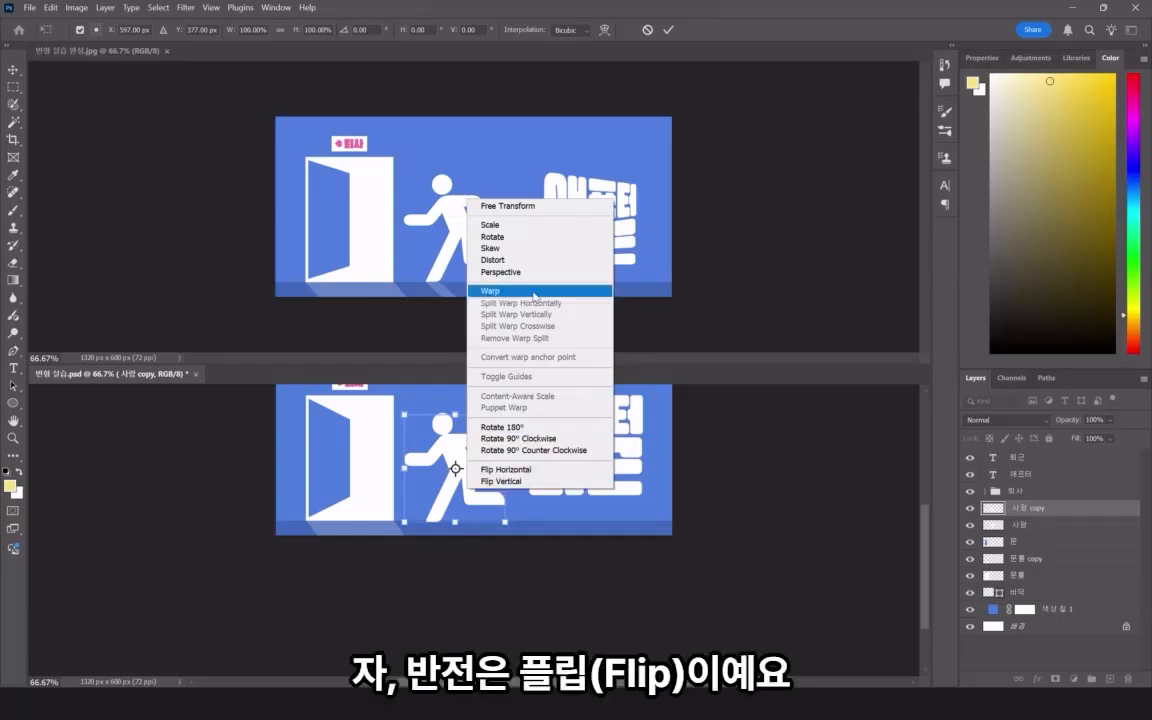
click(529, 483)
drag(453, 521, 468, 595)
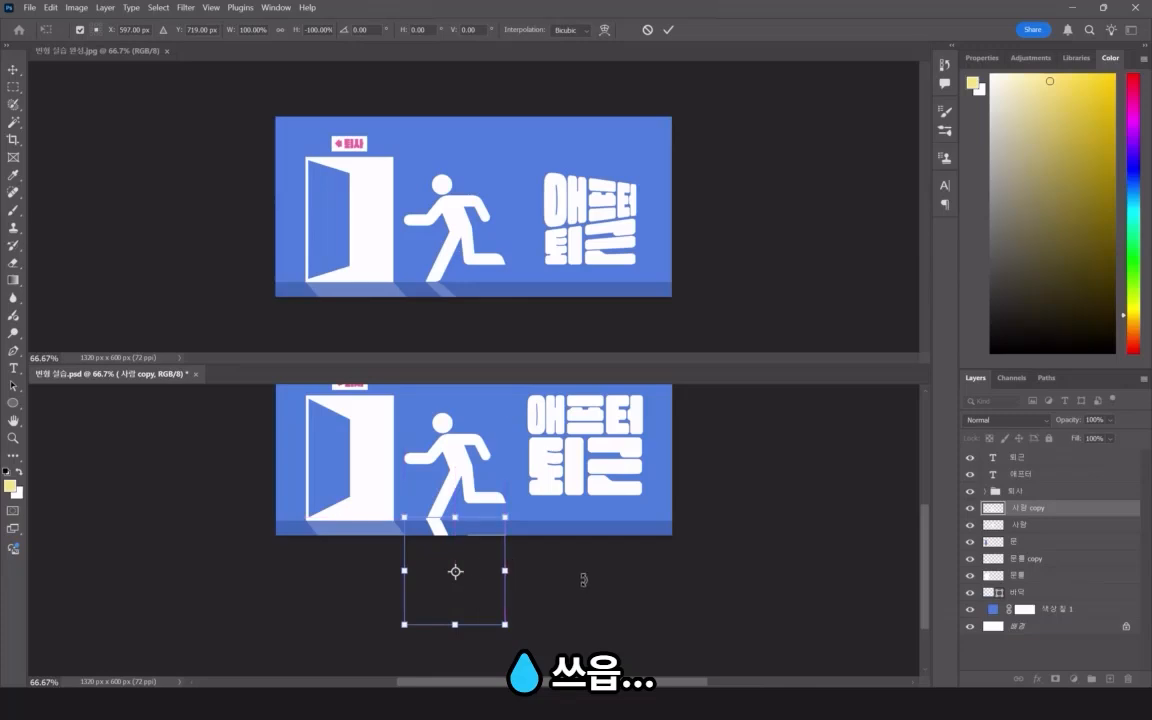
key(Return)
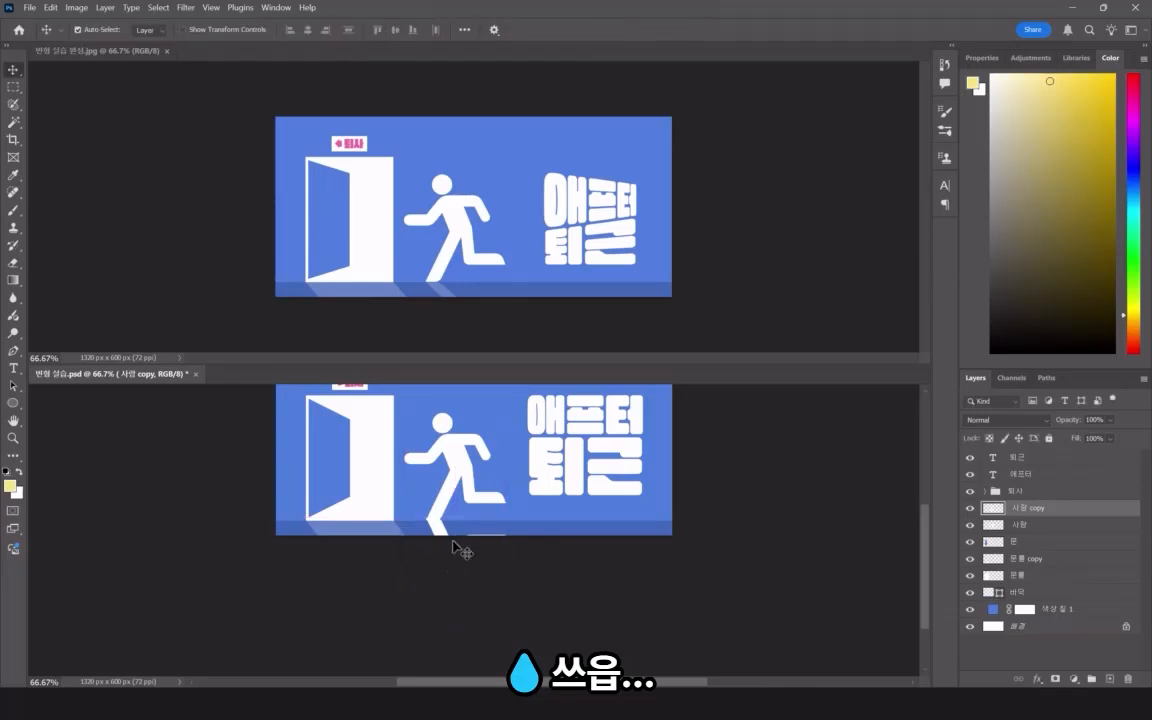
key(ctrl+t)
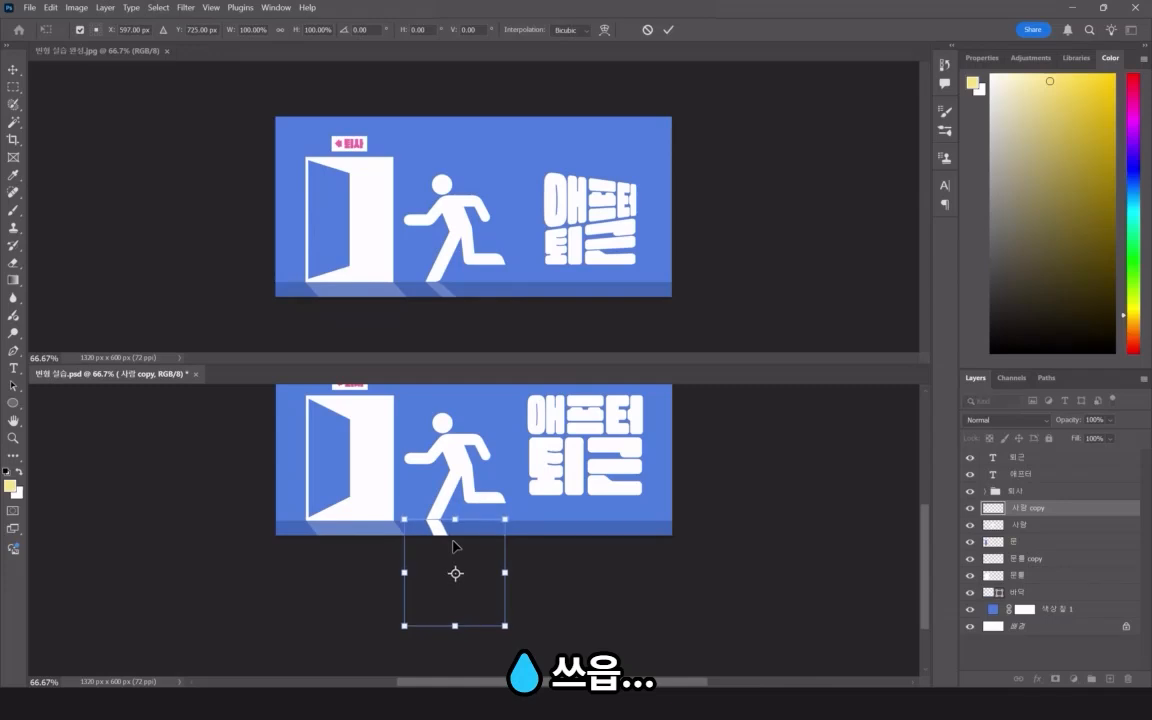
key(Return)
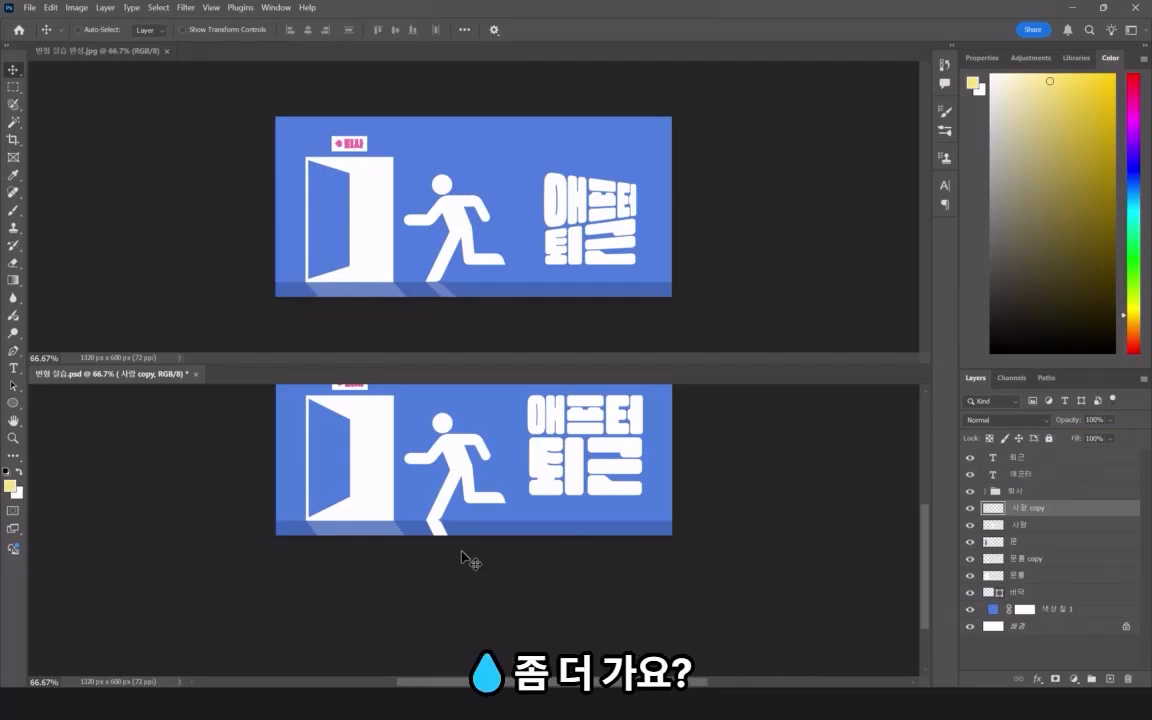
key(ctrl+t)
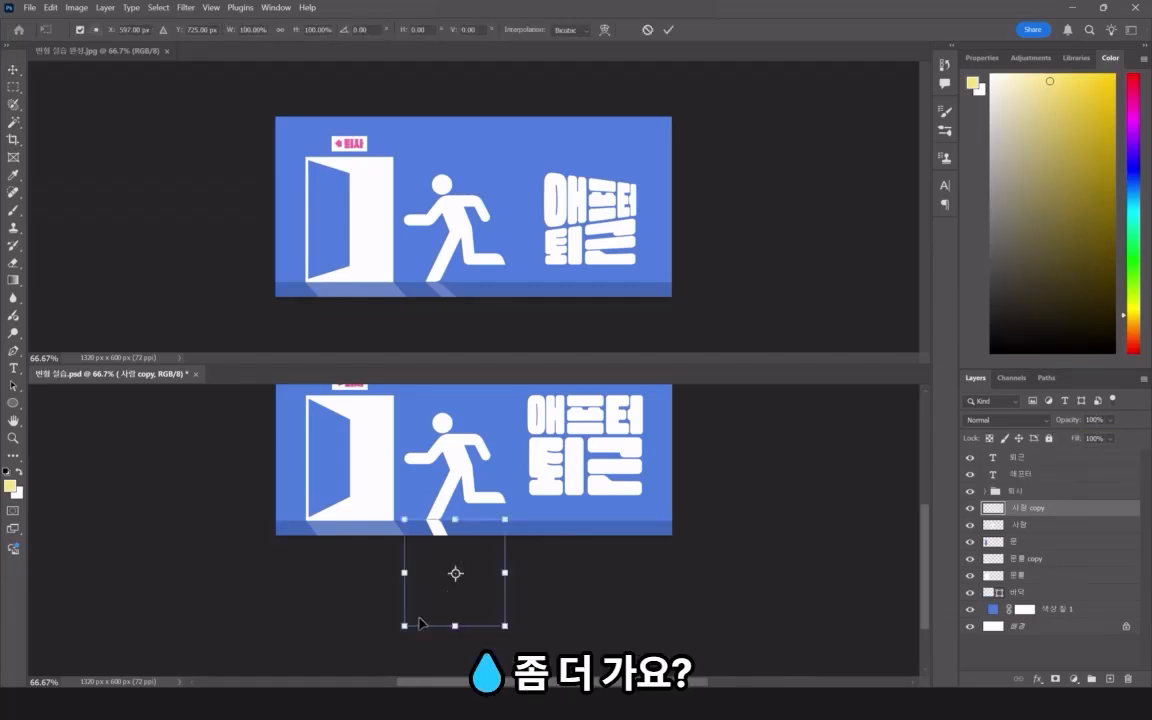
drag(468, 594, 484, 599)
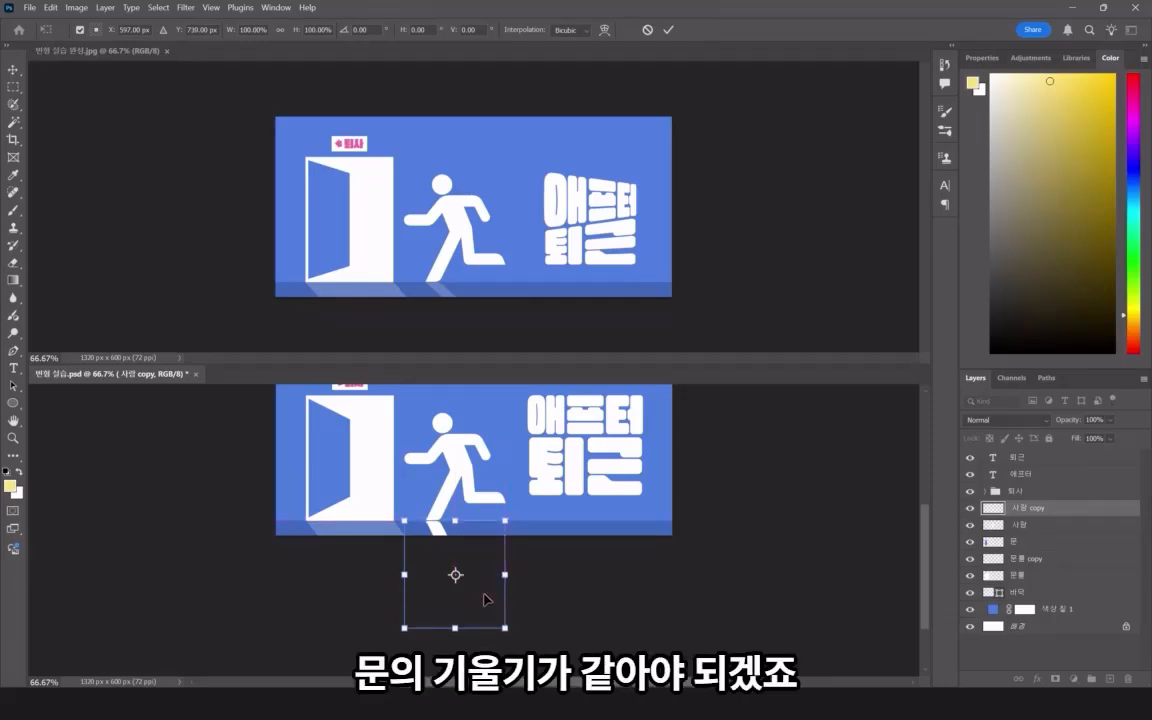
Slant the 사람 copy's bottom edge rightward by about 20° with the Perspective transform, and set the layer's opacity to 20%.
right_click(472, 535)
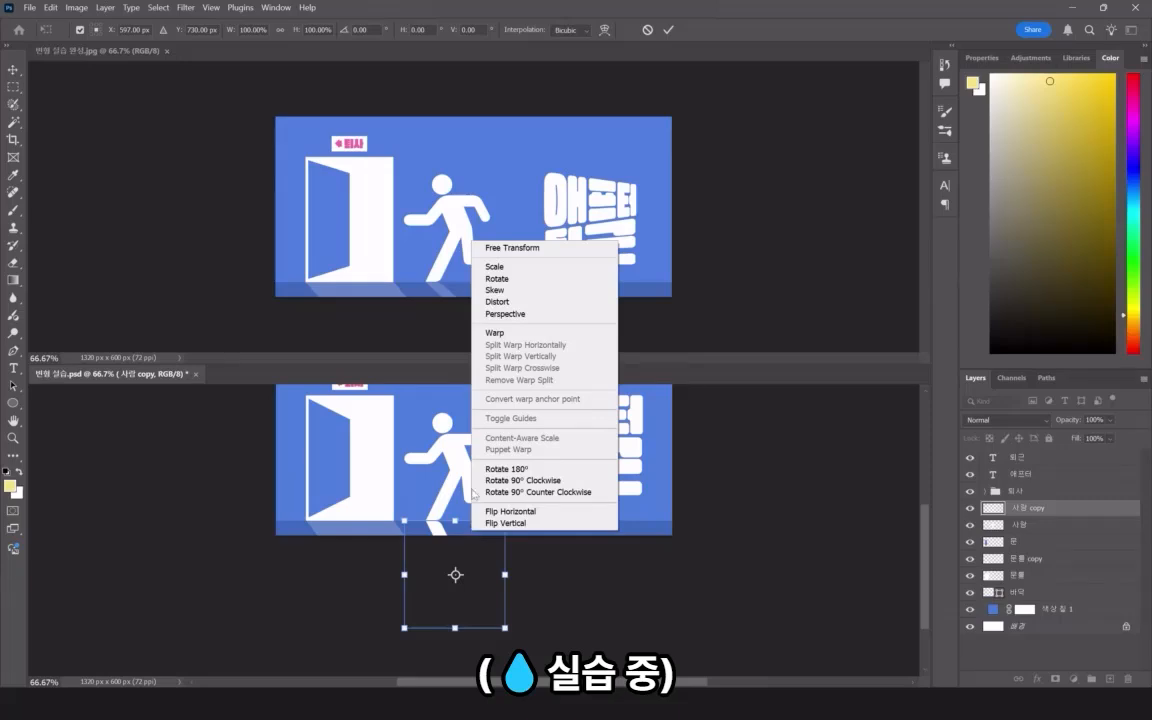
click(511, 315)
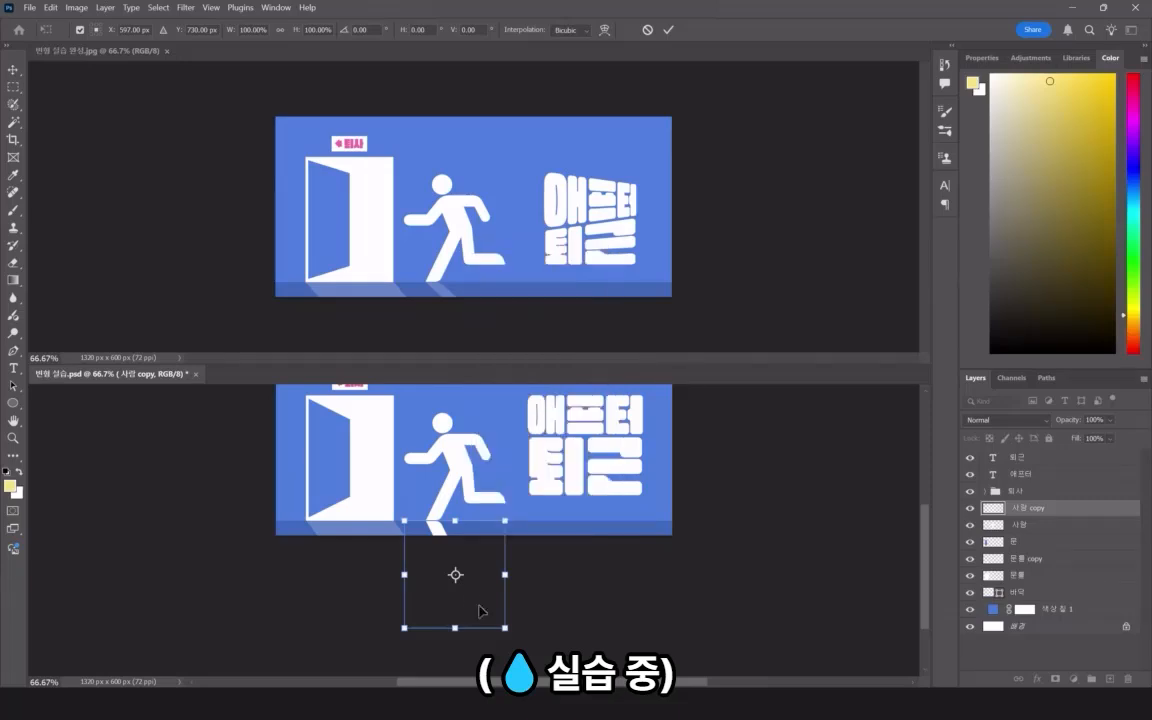
drag(454, 629, 494, 620)
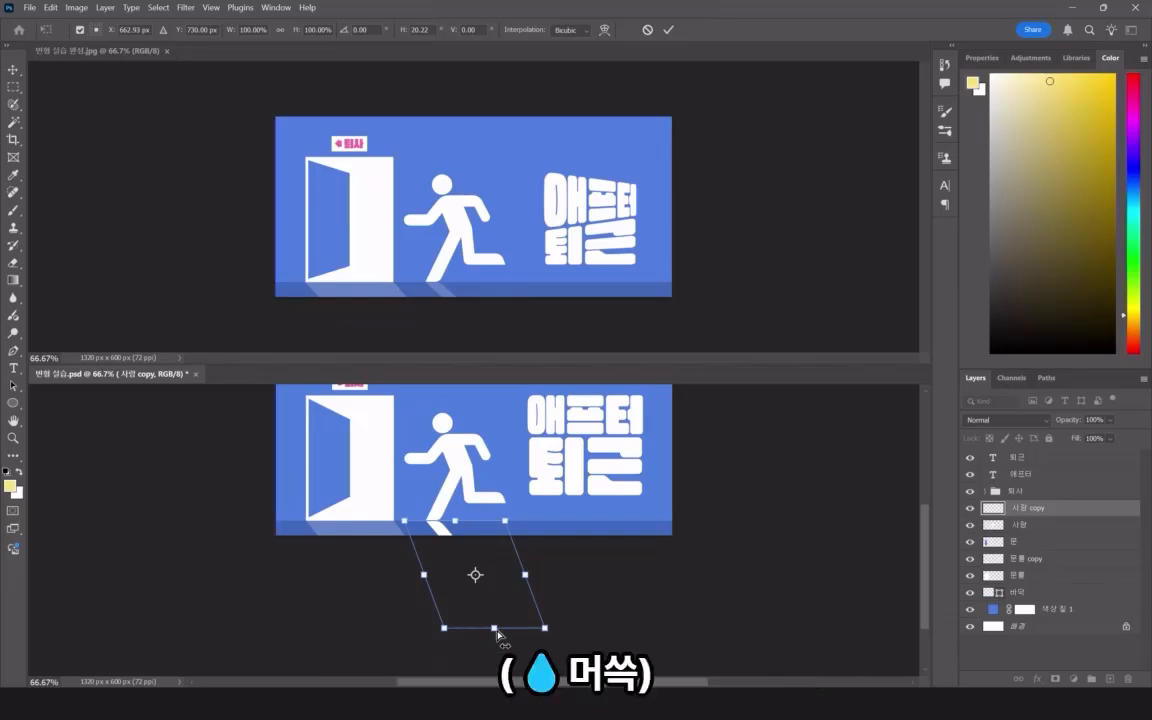
key(Escape)
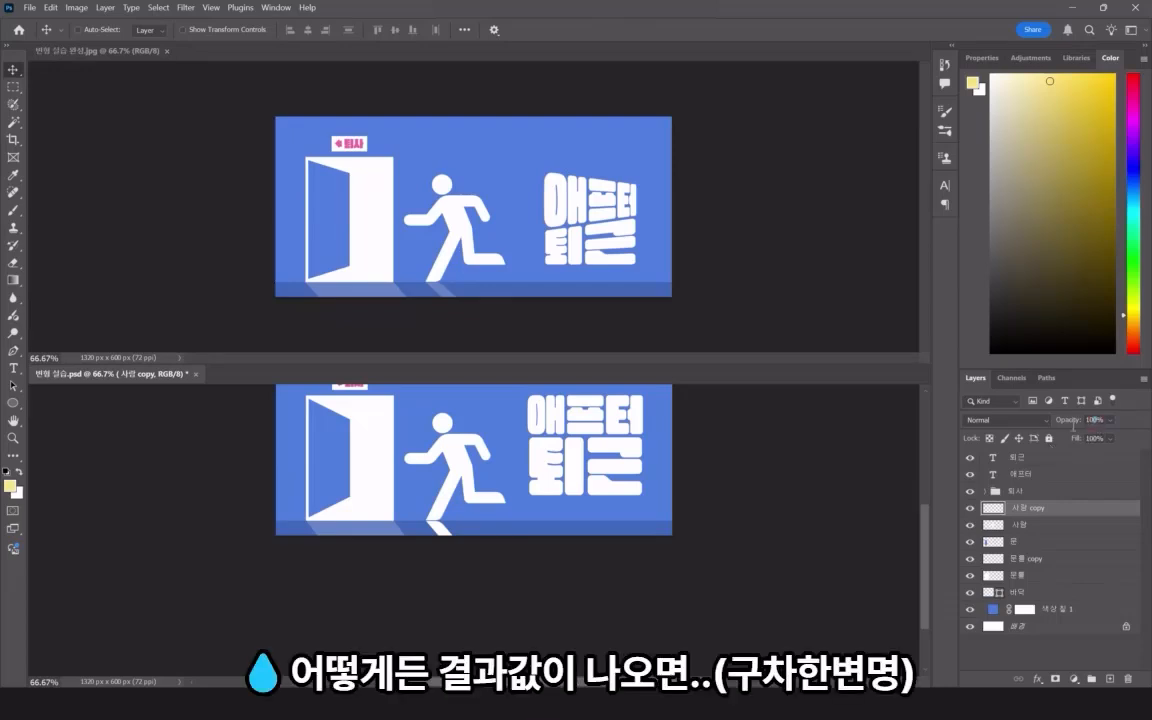
click(1072, 421)
text(20)
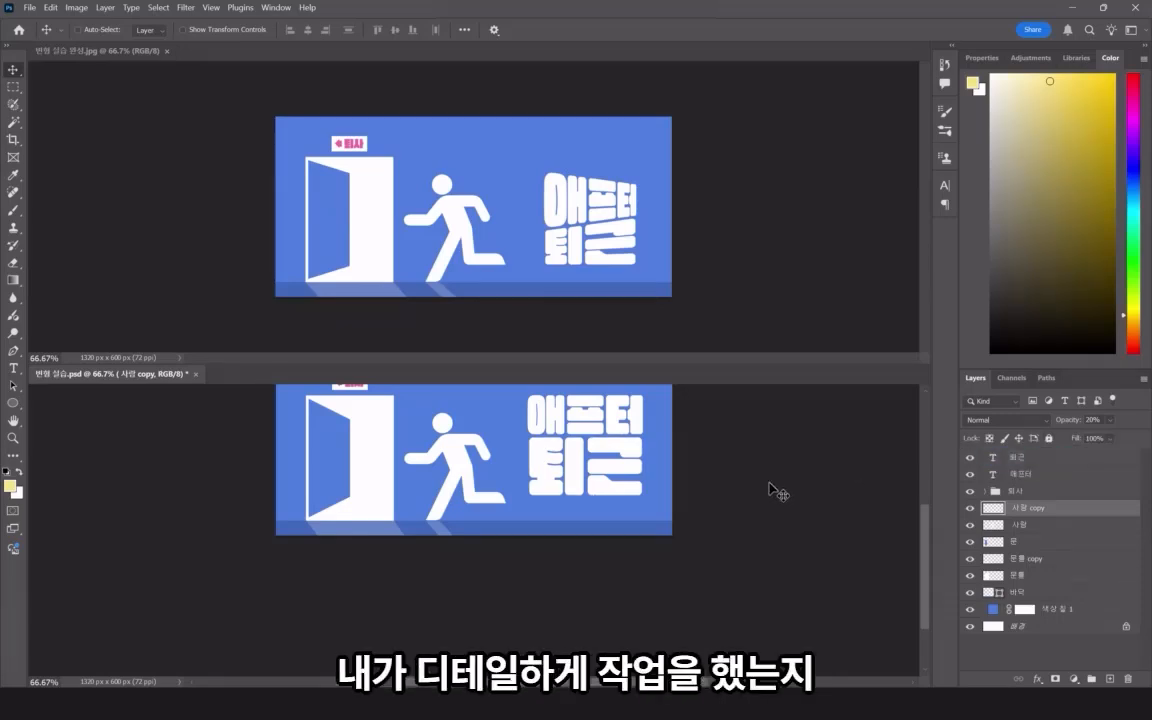
Nudge the 문틀 copy down and right to X 401.5 px, Y 755.5 px so it lines up with the door's base.
scroll(765, 490, up, 2)
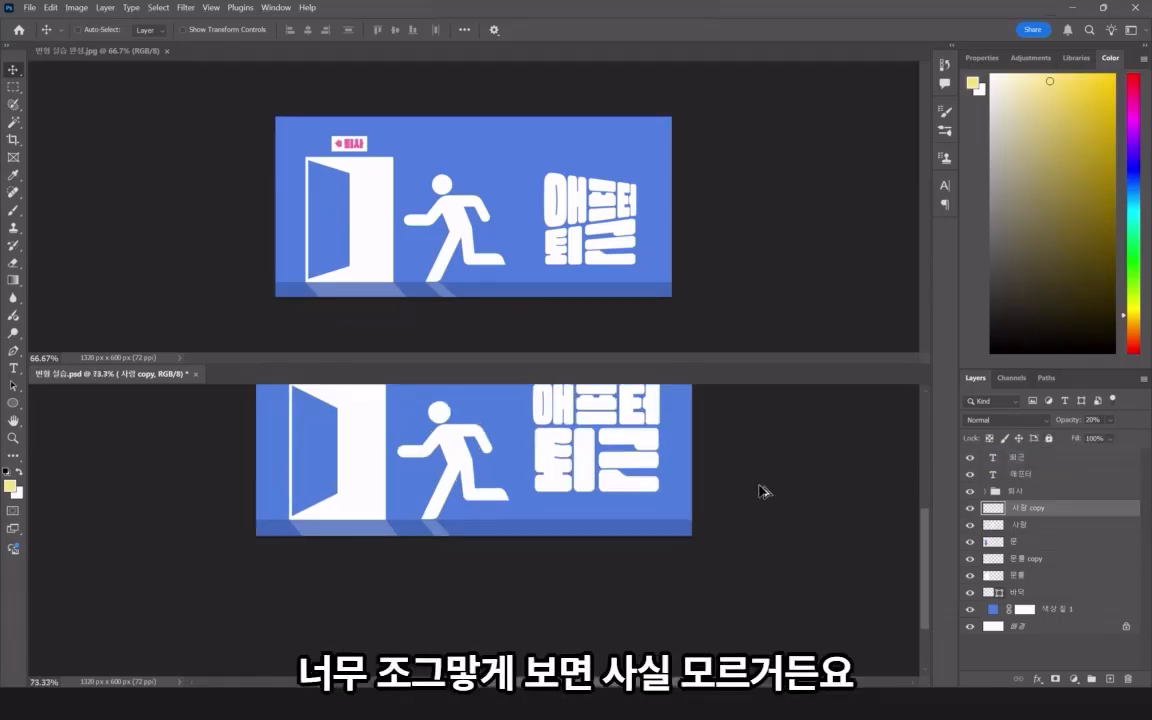
scroll(780, 493, up, 2)
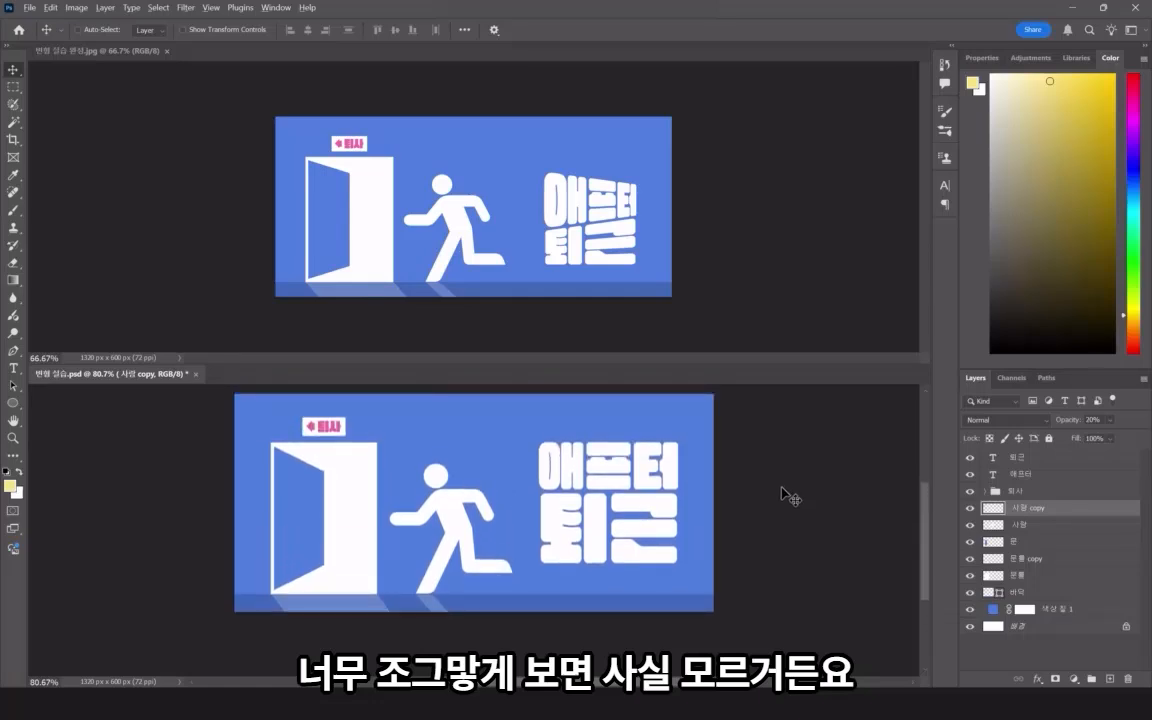
scroll(785, 493, up, 1)
scroll(785, 493, up, 1)
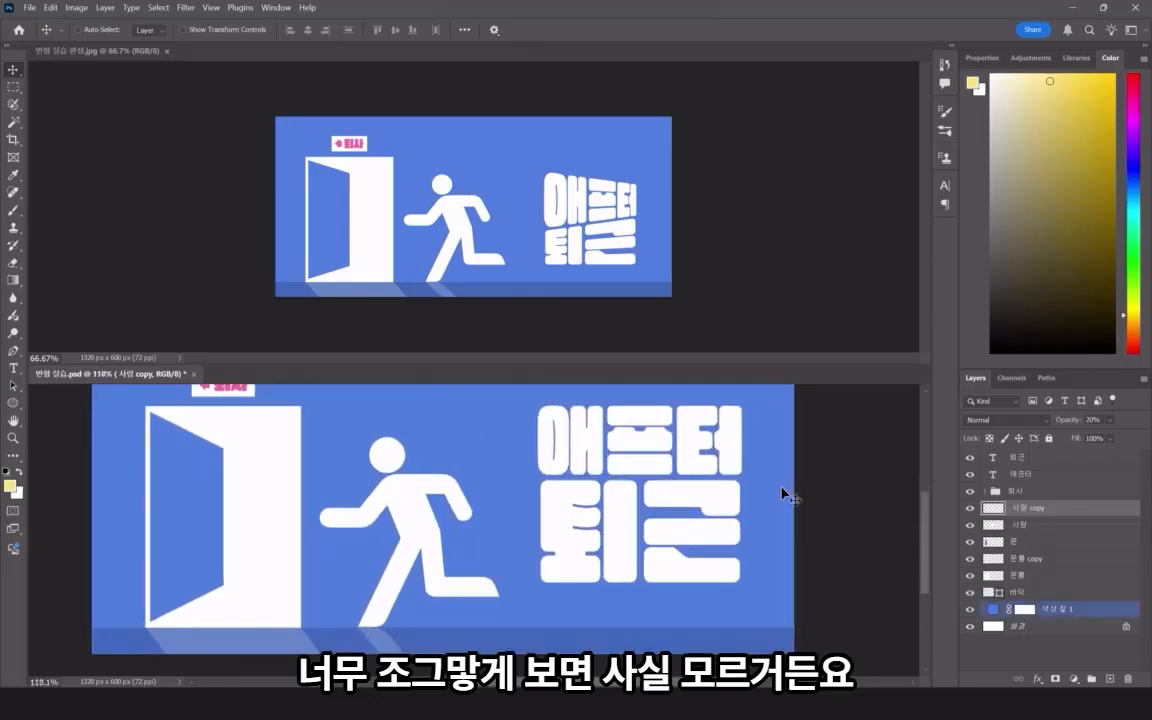
drag(403, 640, 370, 638)
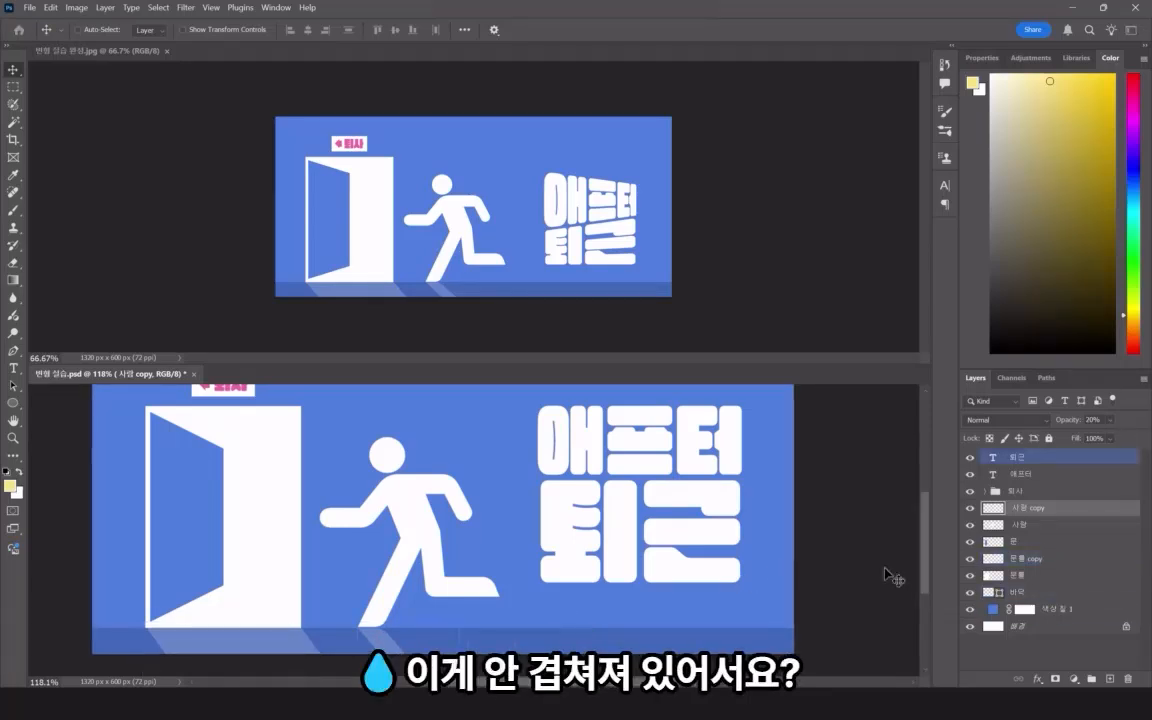
click(1034, 560)
key(ctrl)
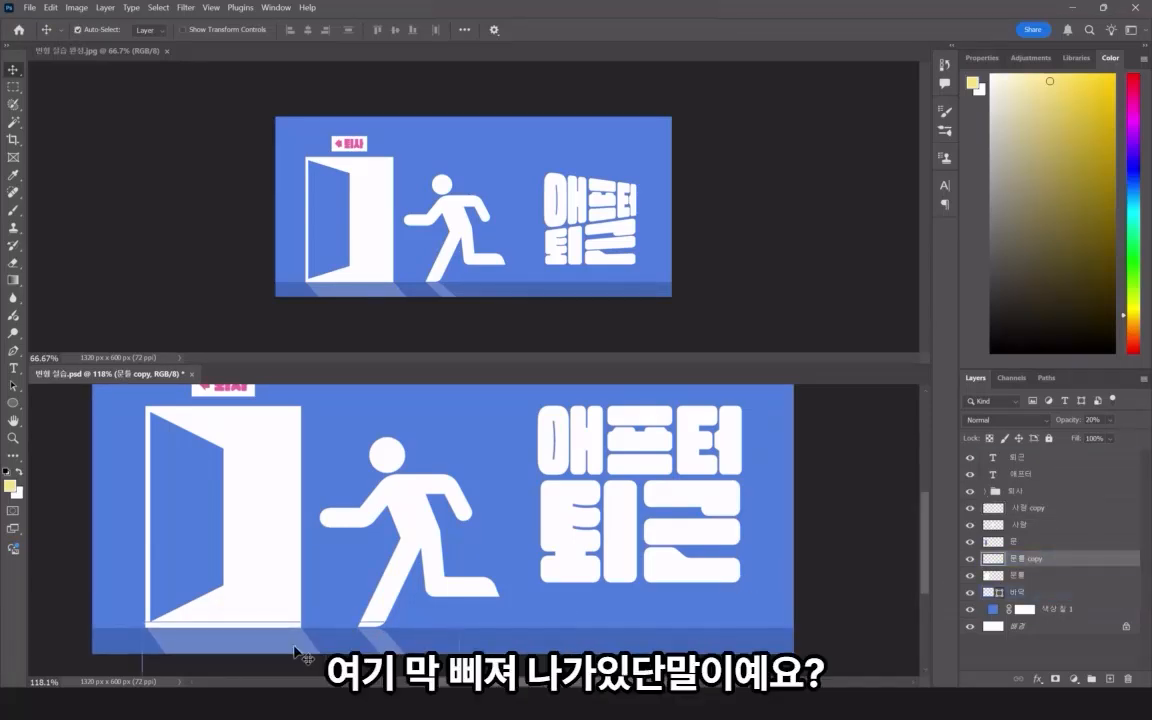
key(ctrl+t)
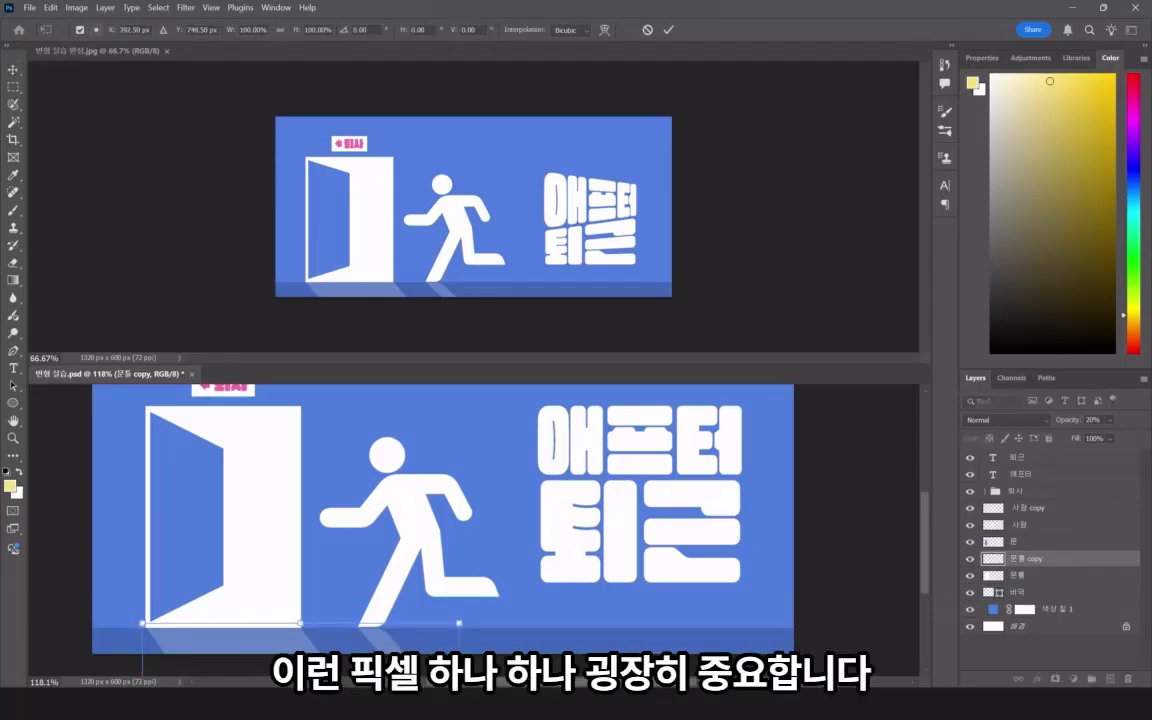
key(Down)
key(Down)
key(Down)
key(Down)
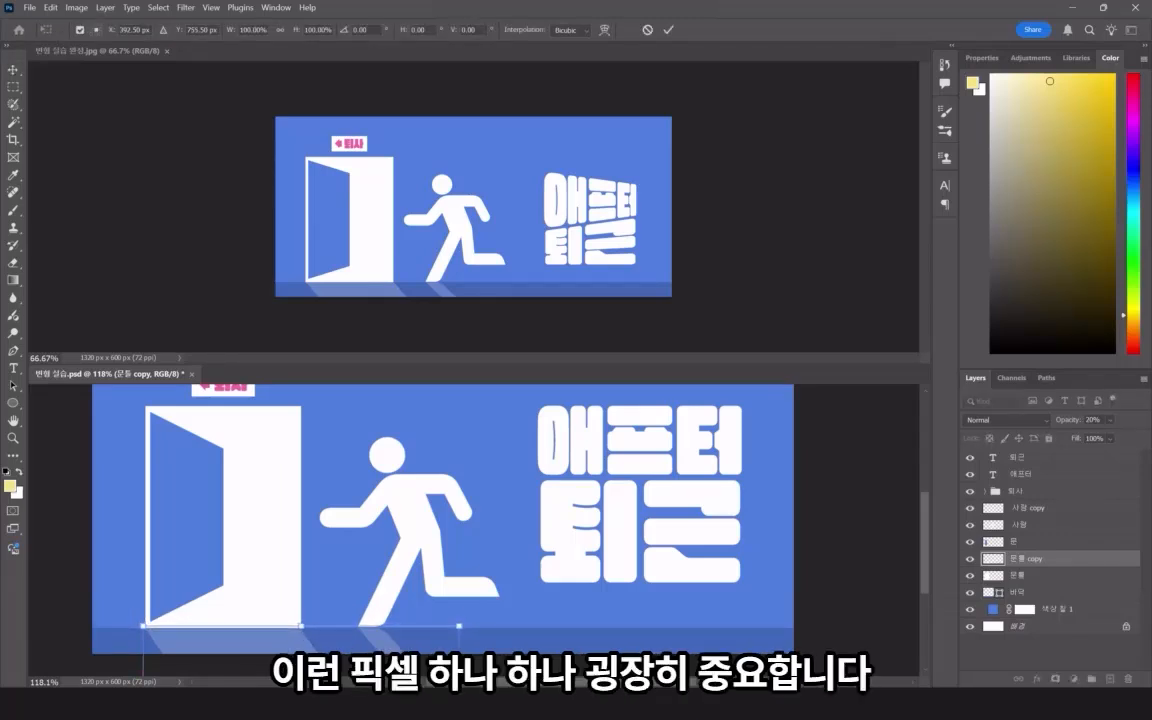
key(Right)
key(Right)
key(Right)
key(Right)
key(Right)
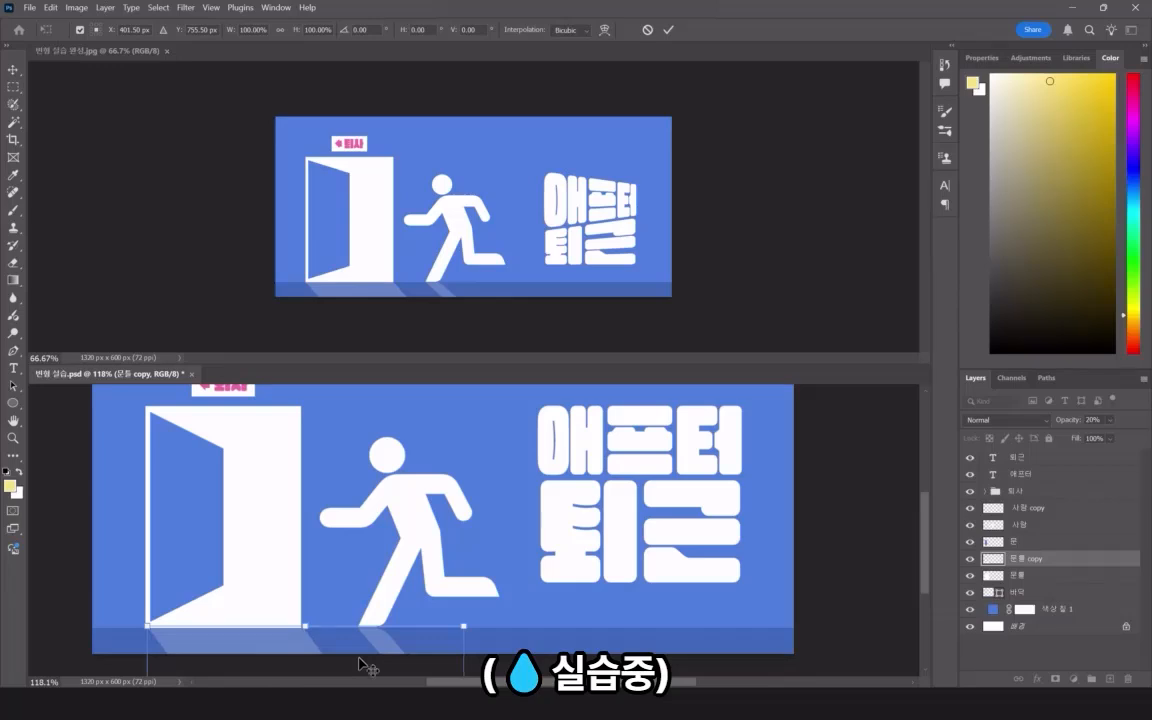
key(Return)
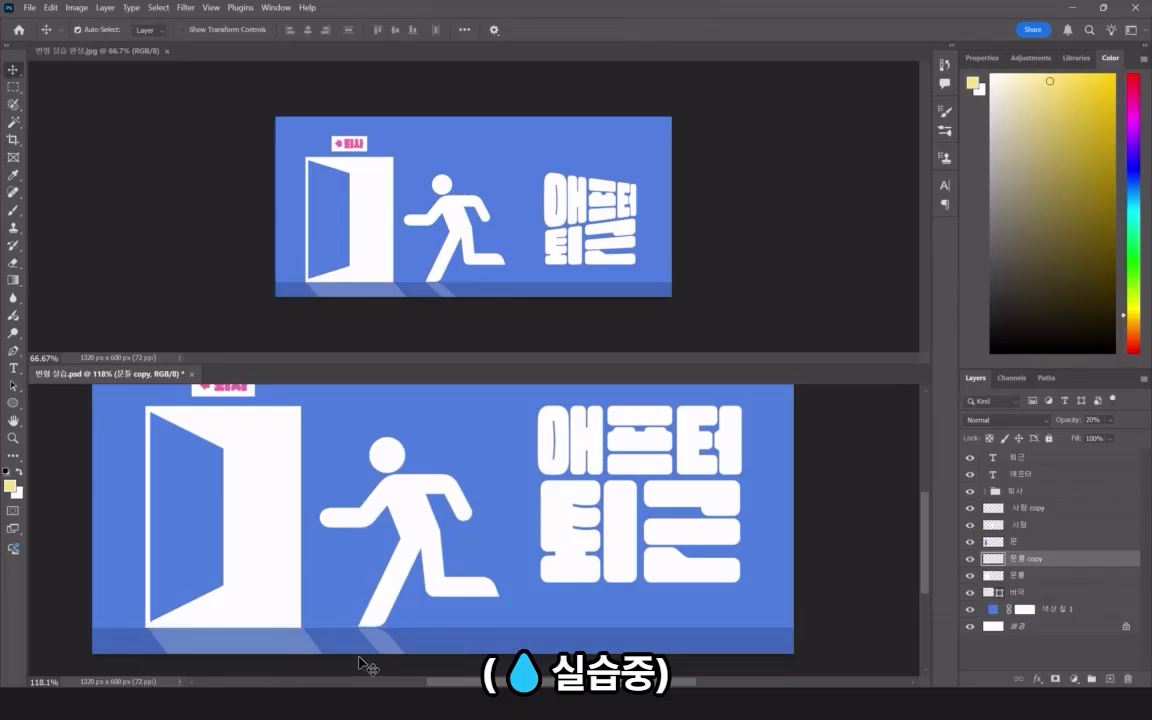
Inspect up close how the door and runner reflections meet the floor line and the image's lower edge.
key(ctrl+t)
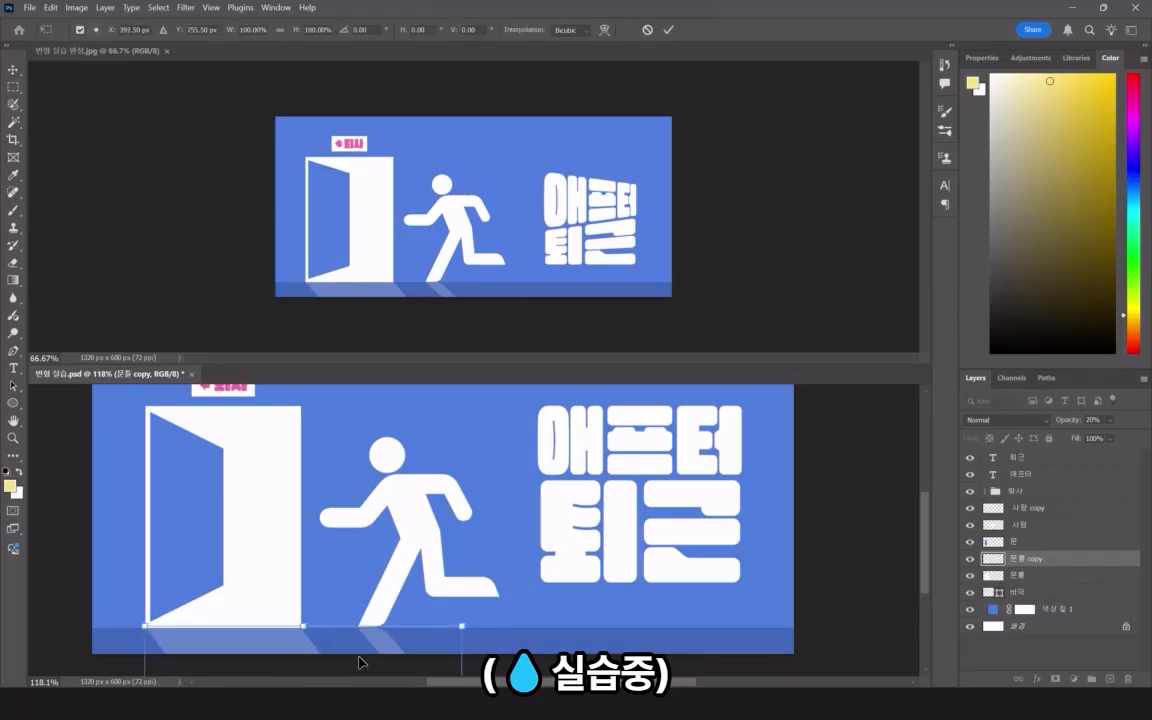
key(Return)
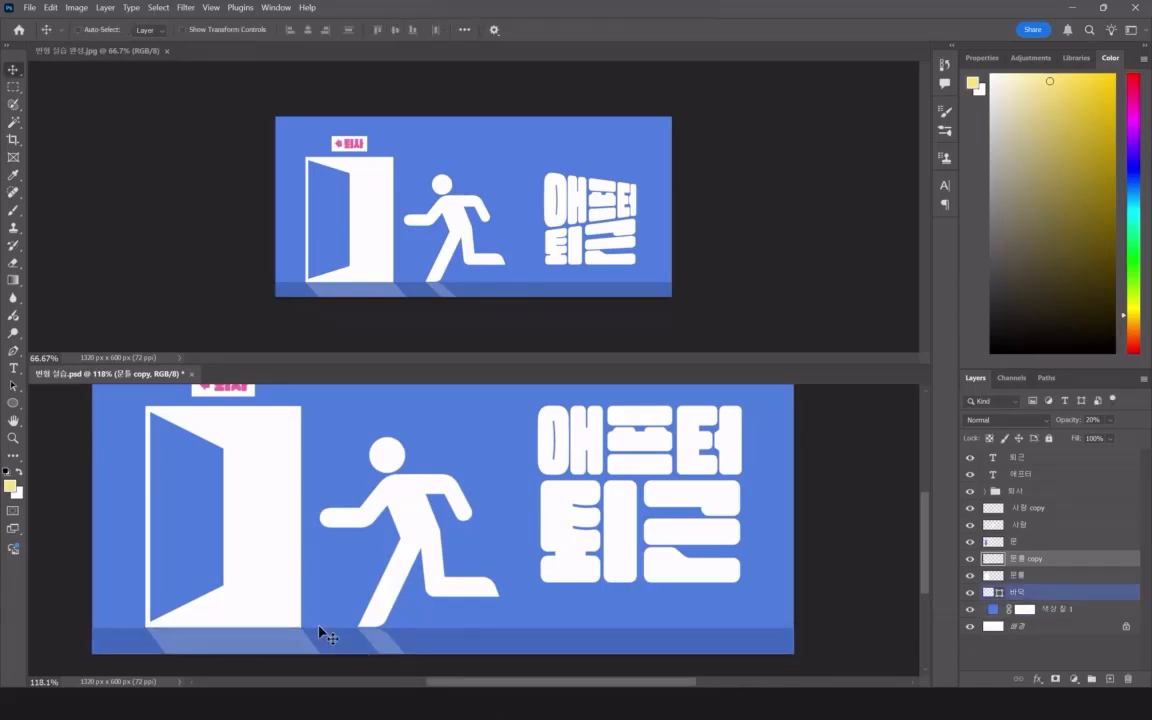
scroll(318, 626, up, 3)
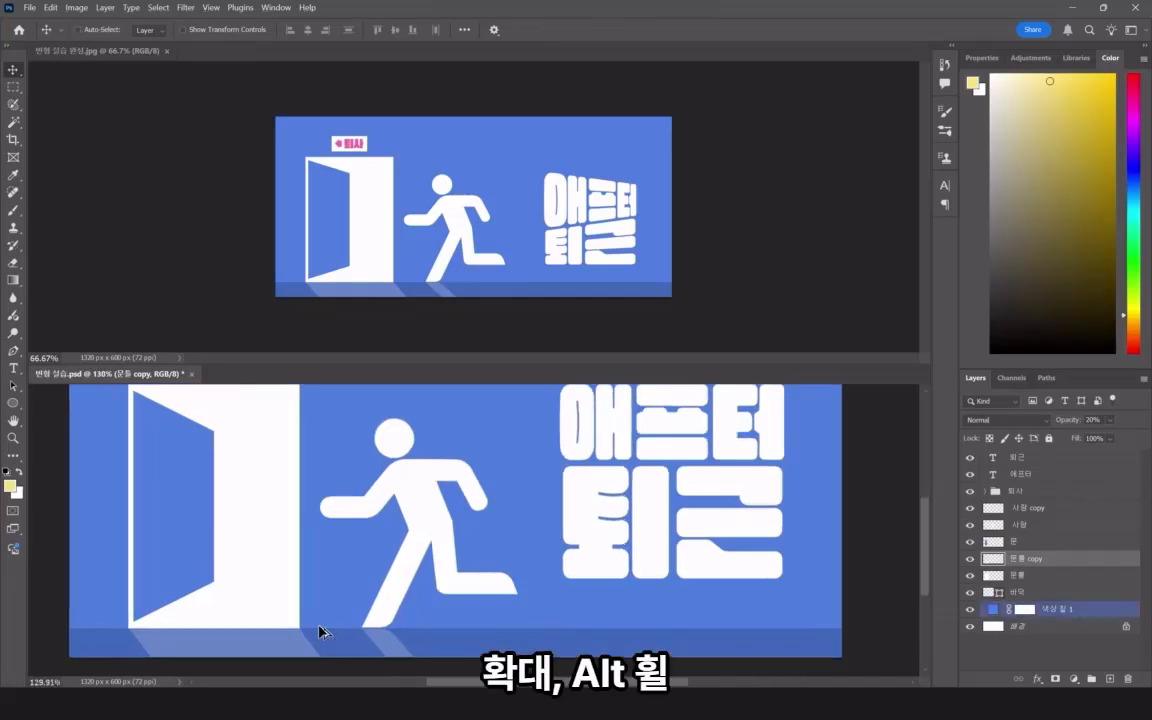
scroll(318, 631, up, 2)
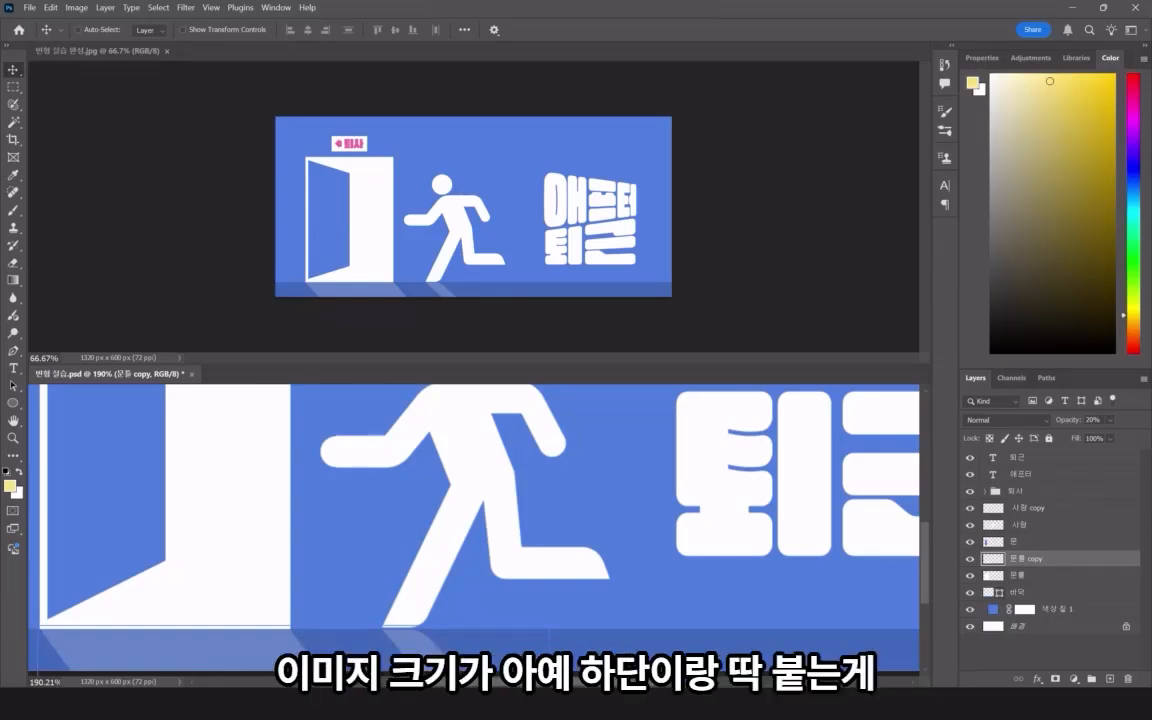
click(283, 656)
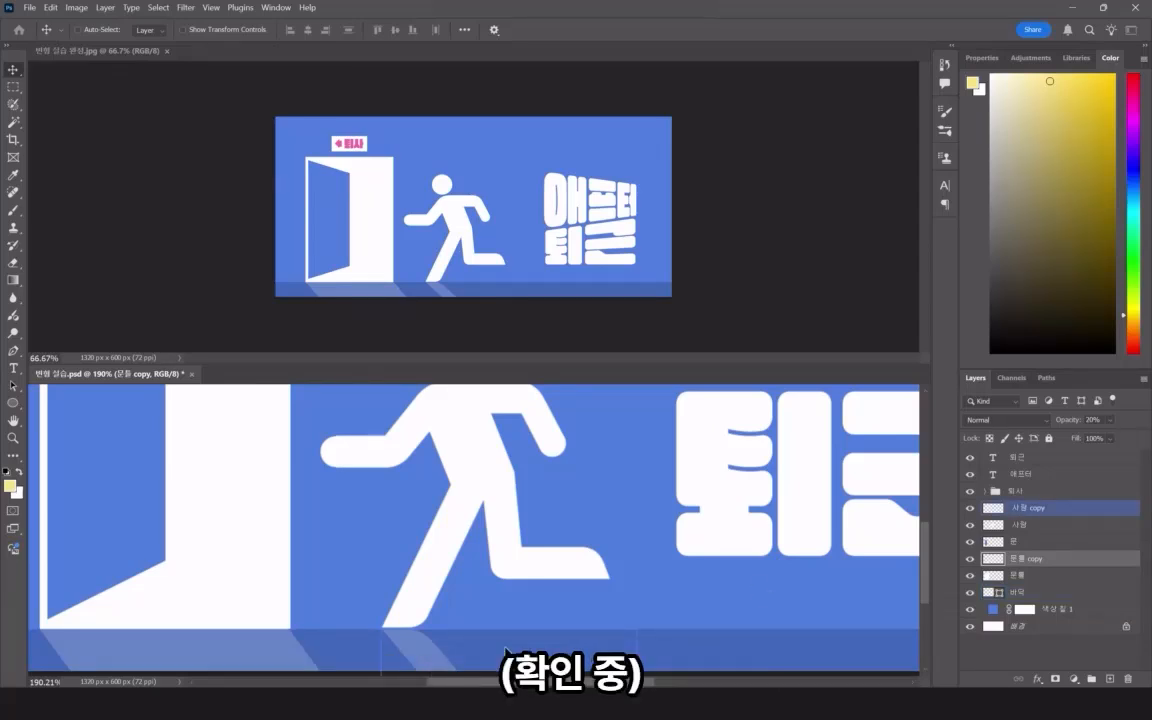
click(1028, 513)
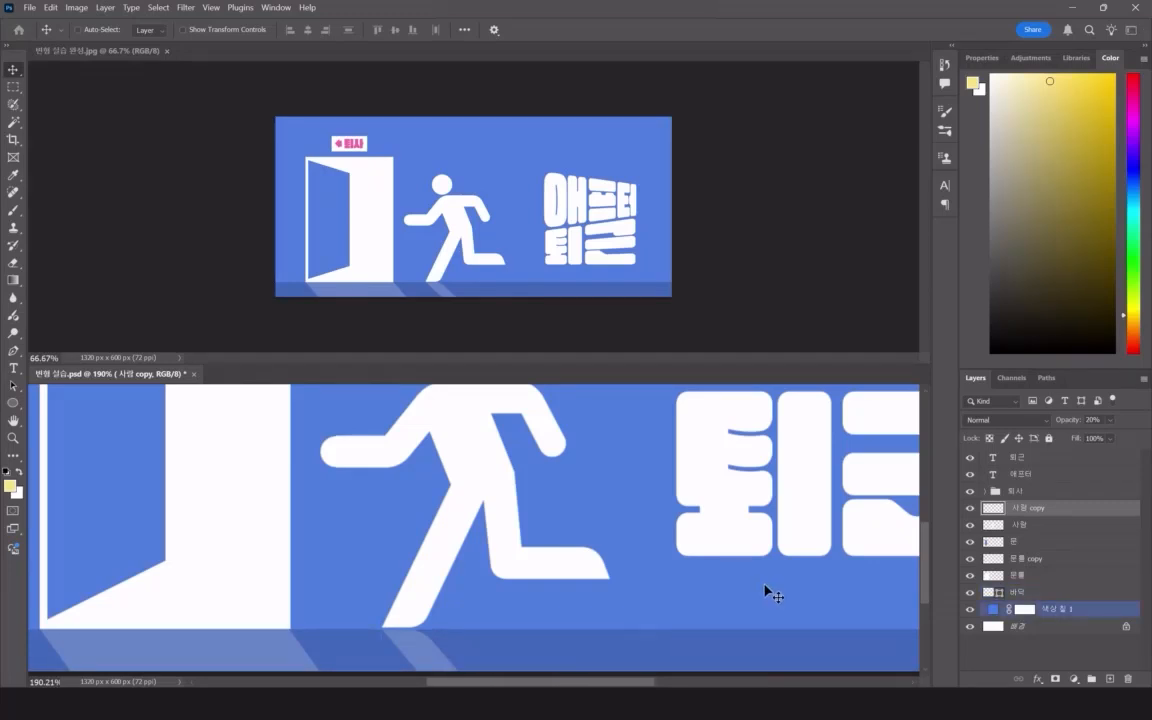
scroll(768, 592, down, 1)
scroll(764, 589, down, 6)
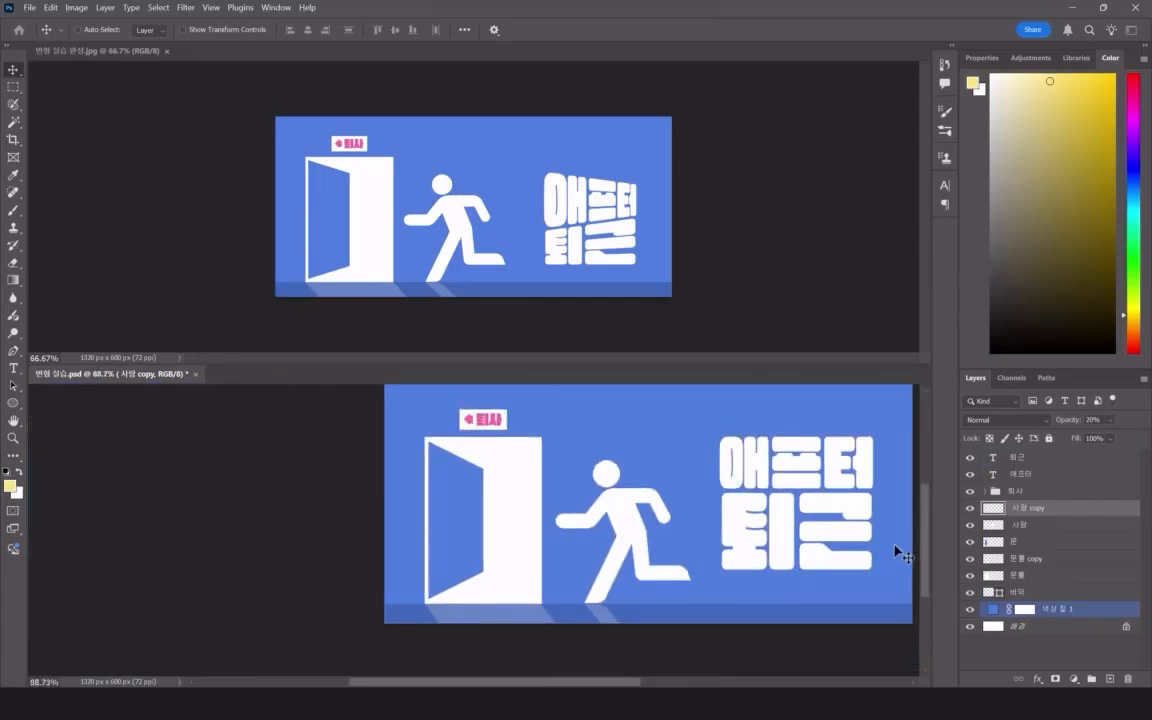
Try skewing the 애프터 text layer horizontally by about -4.4°, and discard the transform.
click(1023, 477)
click(1023, 477)
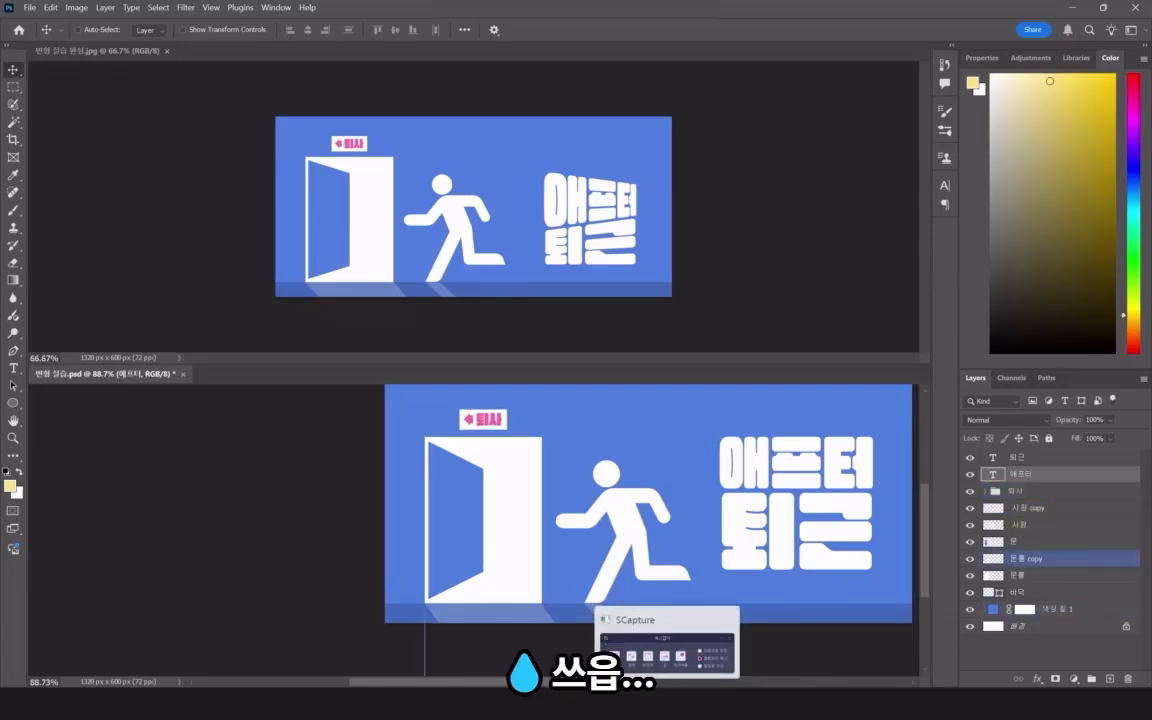
drag(560, 682, 611, 682)
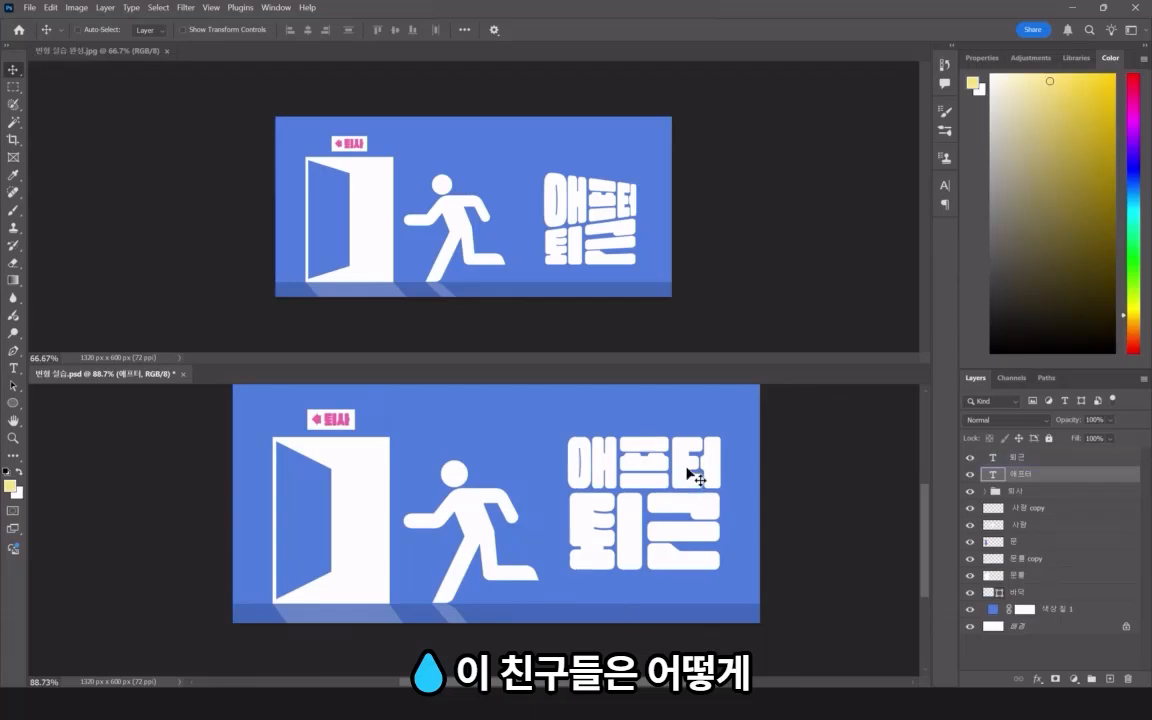
key(ctrl+t)
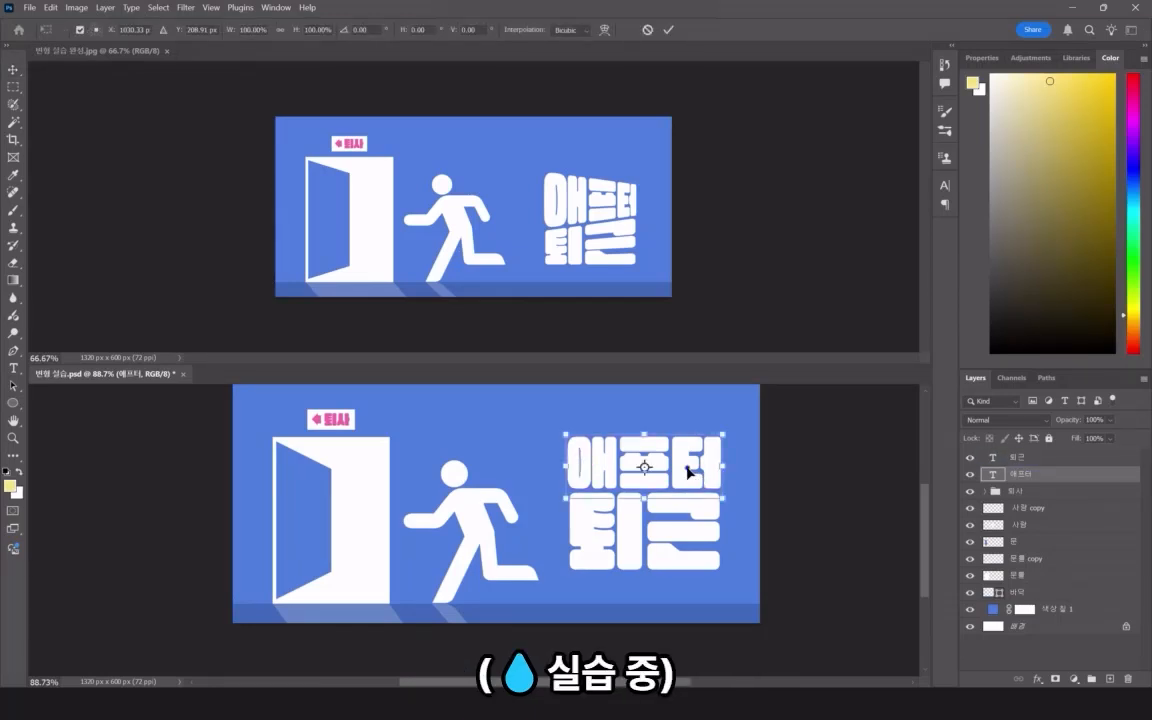
right_click(689, 473)
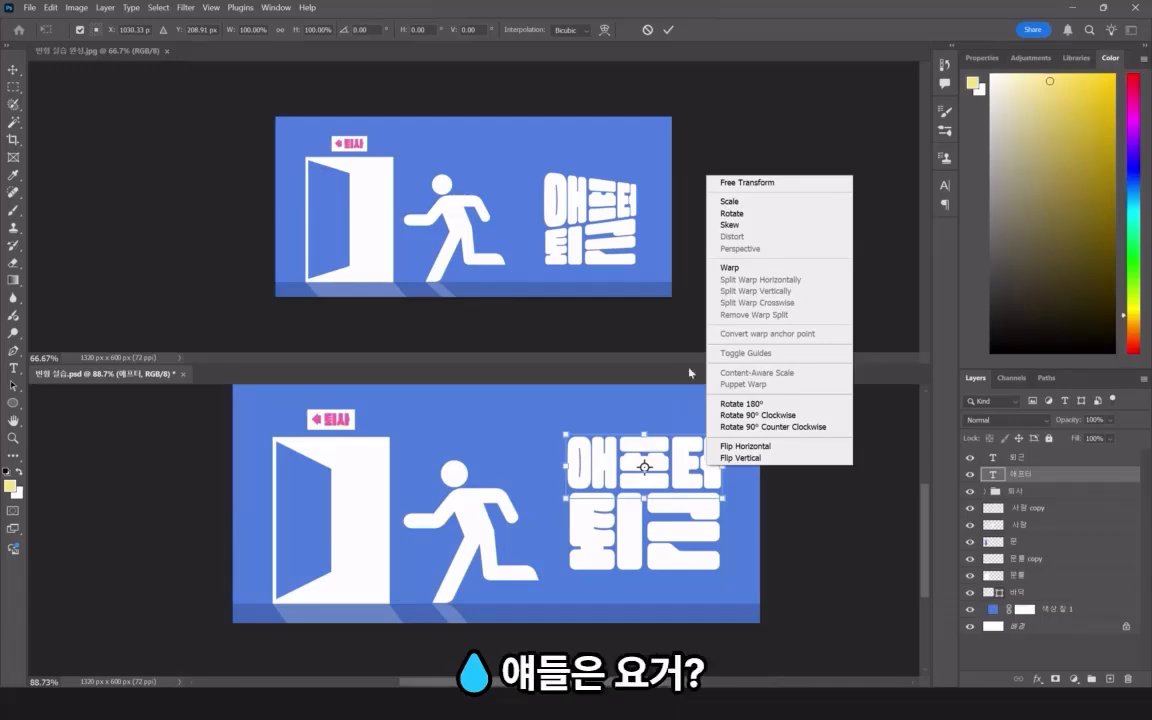
click(745, 226)
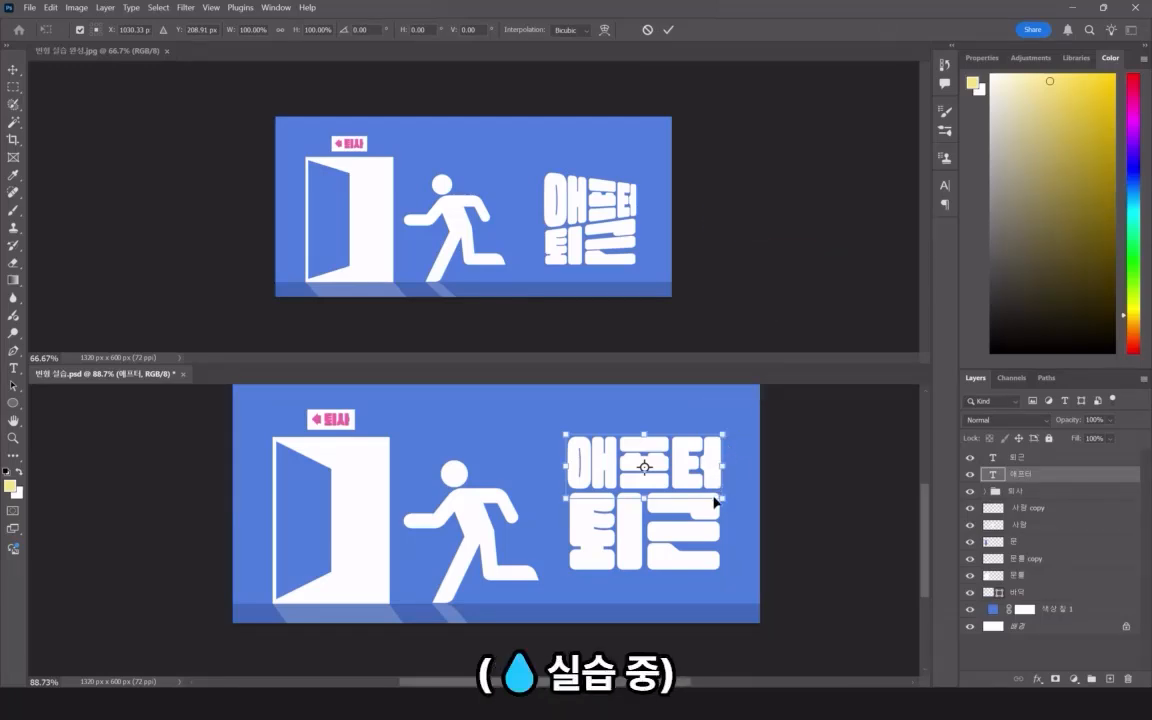
drag(722, 498, 717, 504)
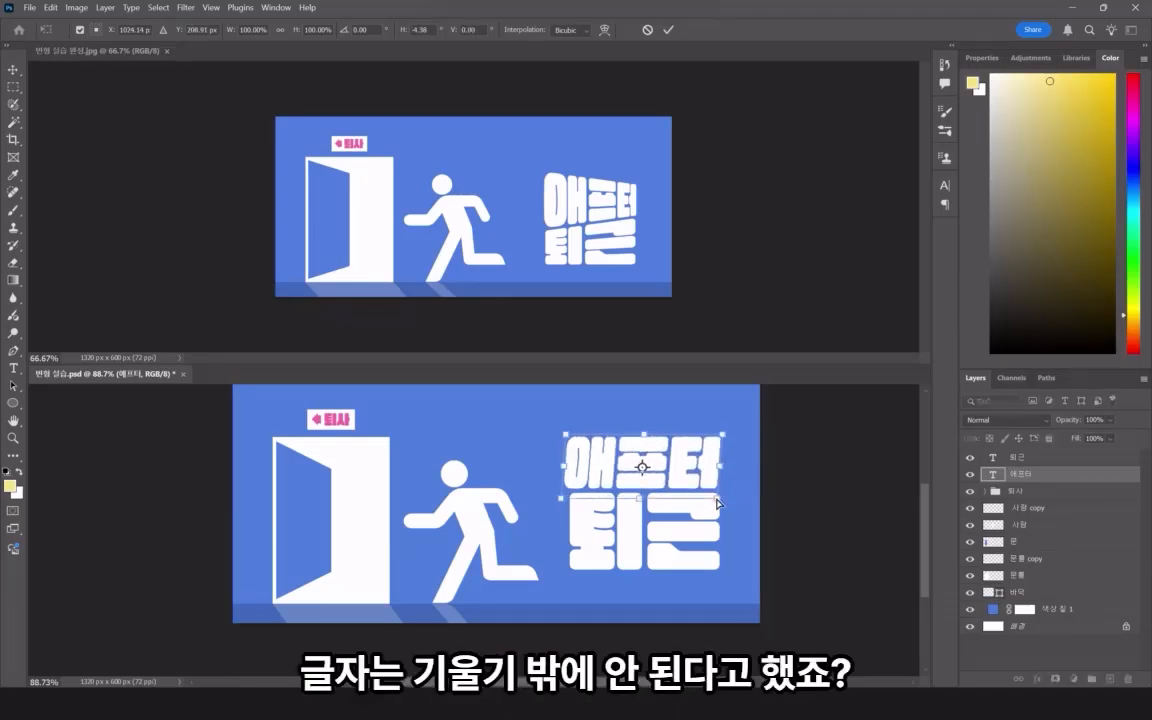
key(ctrl+z)
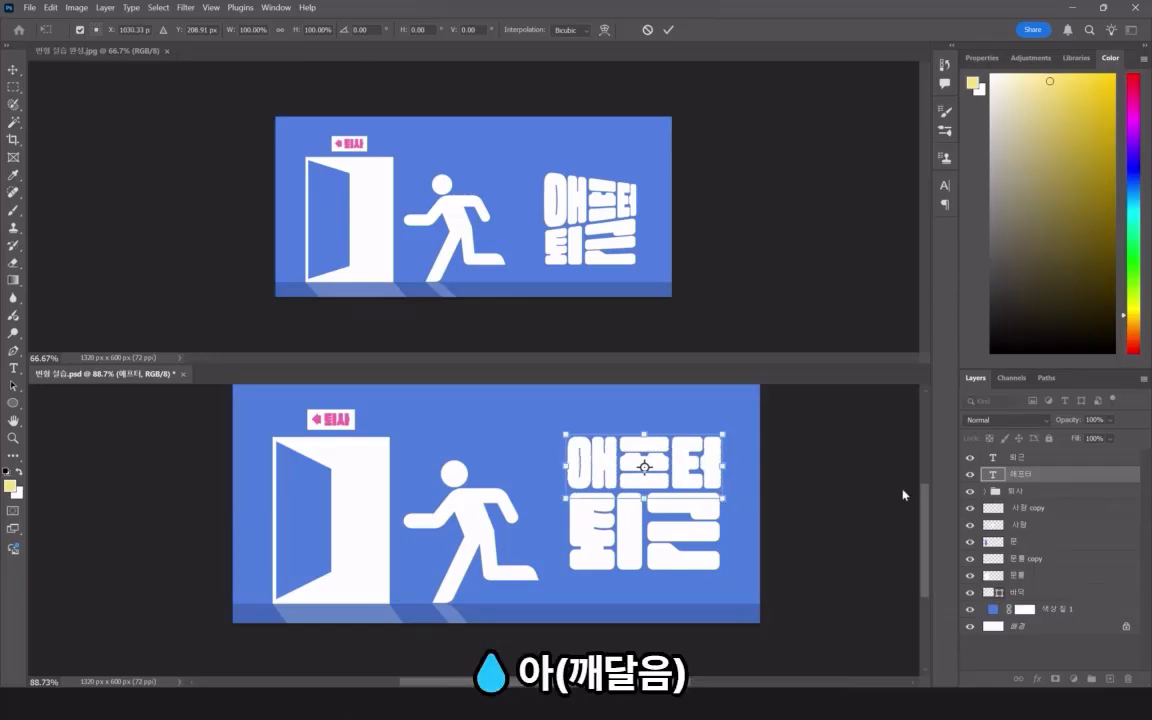
key(Escape)
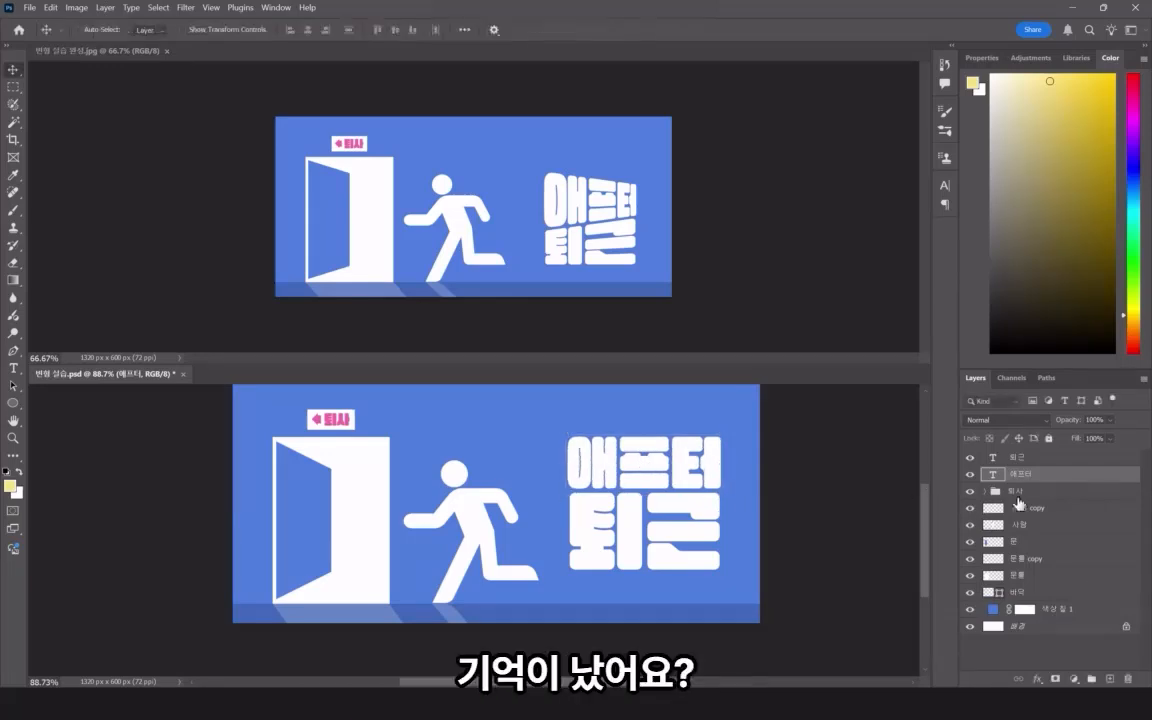
Rasterize the 애프터 text layer and narrow its right end symmetrically by about 4.4° with the Perspective transform.
right_click(1043, 477)
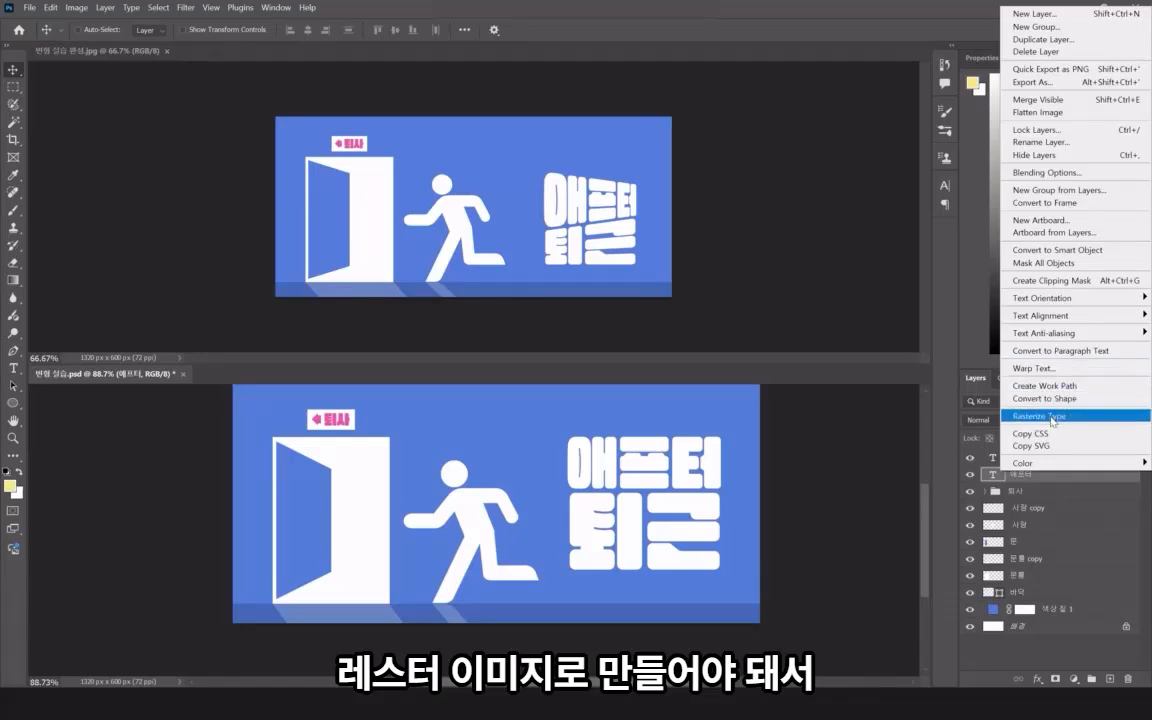
click(1050, 416)
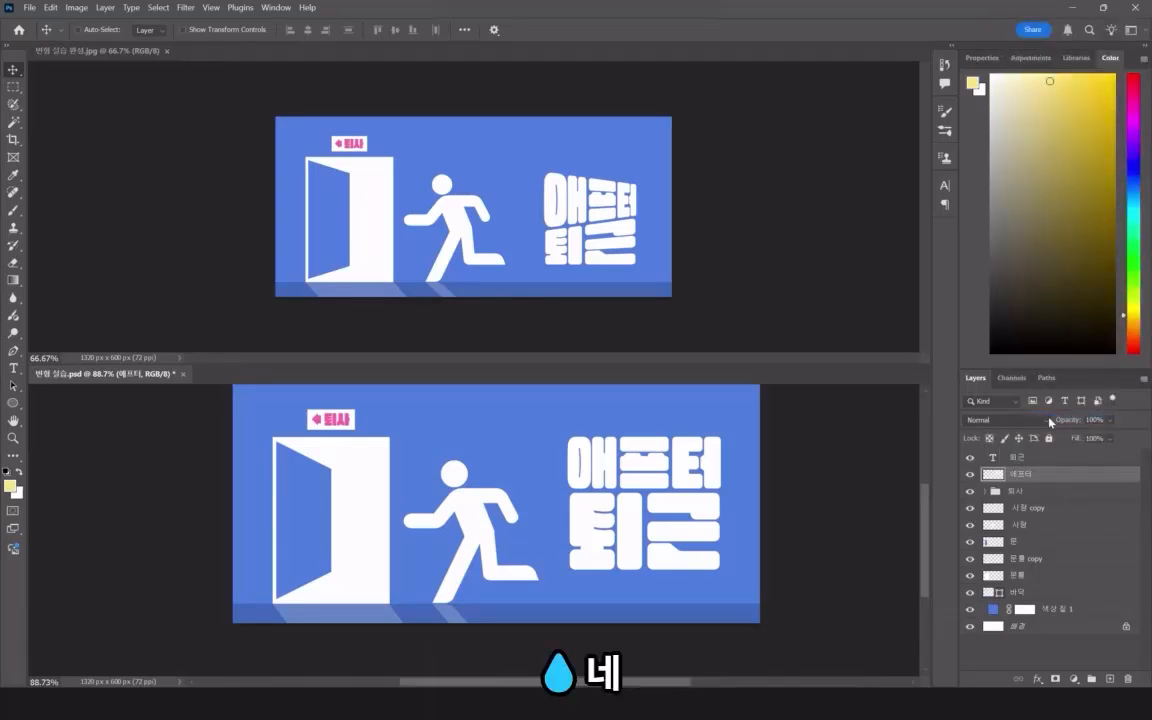
key(ctrl+t)
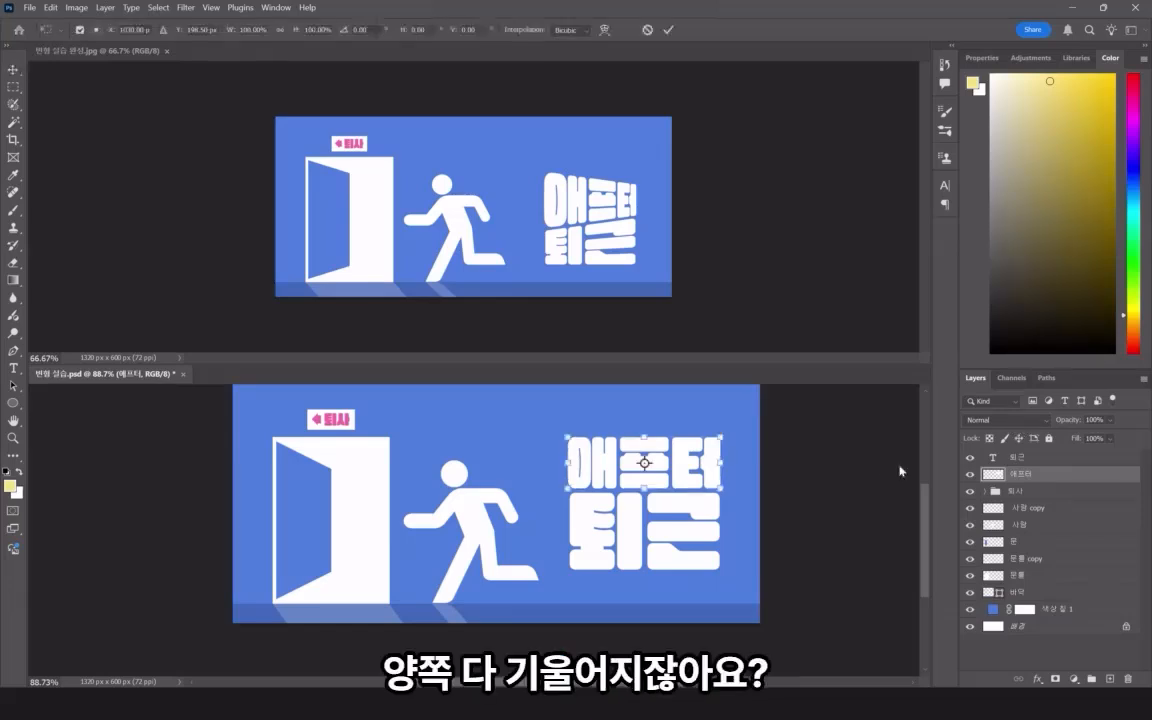
right_click(705, 478)
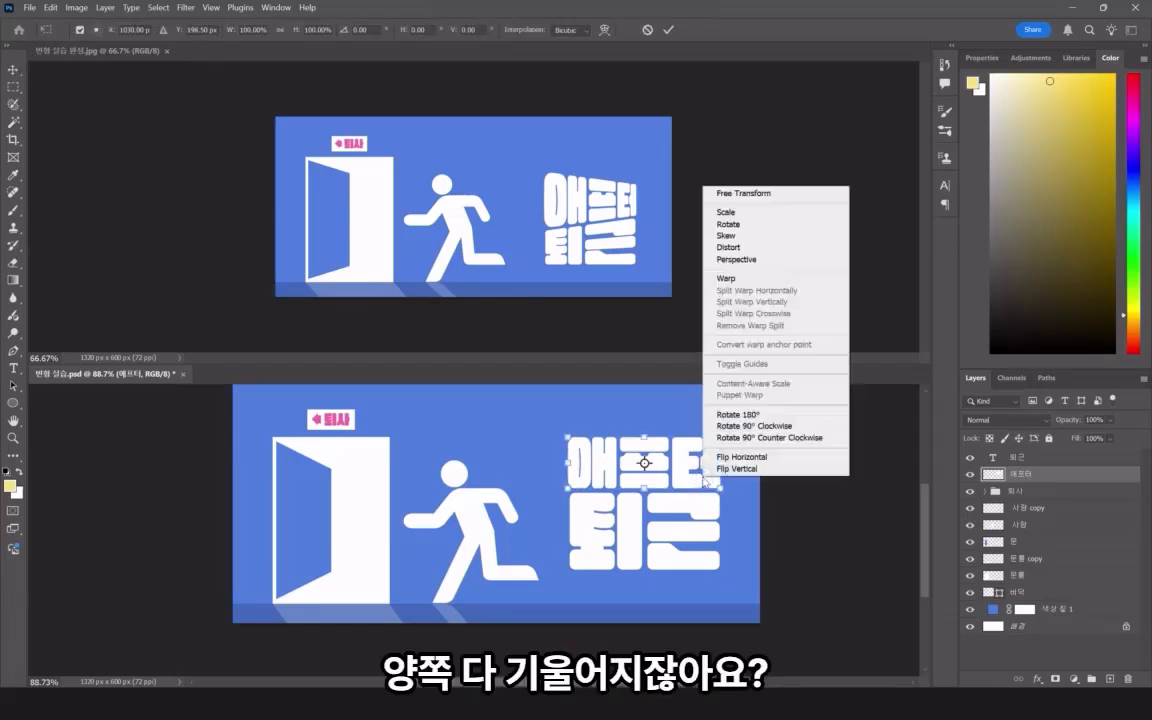
click(761, 246)
mouse_move(720, 463)
mouse_down()
mouse_move(721, 486)
mouse_move(712, 481)
mouse_up()
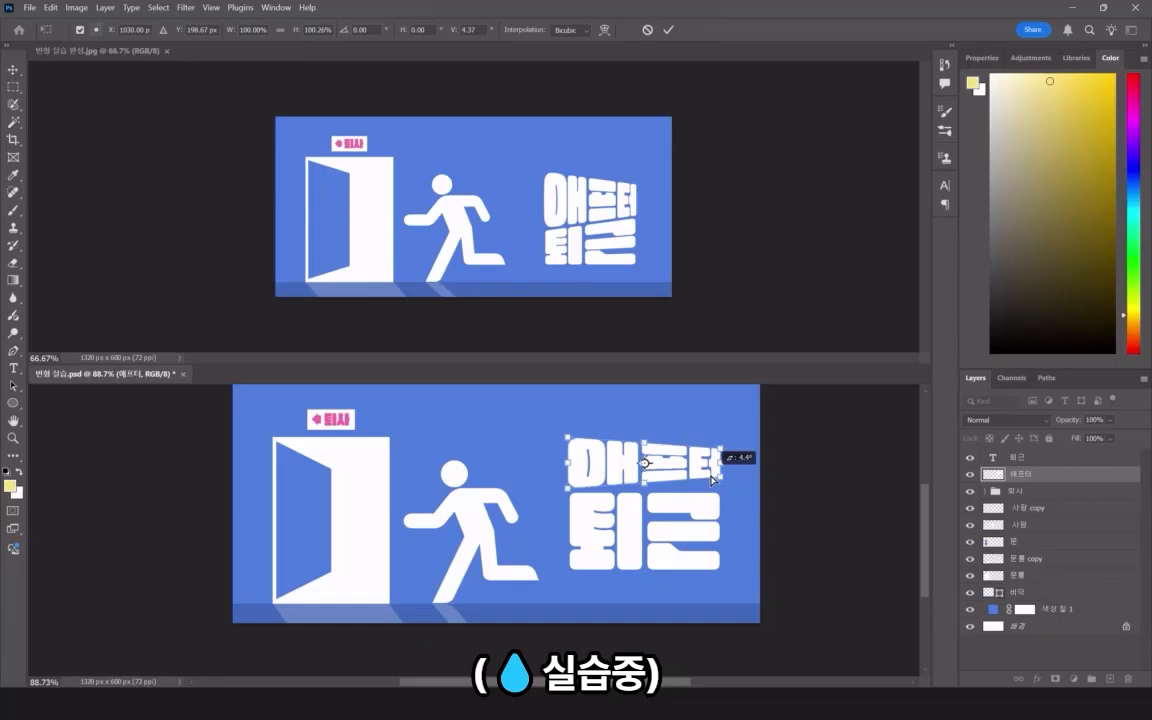
drag(711, 479, 713, 481)
key(Return)
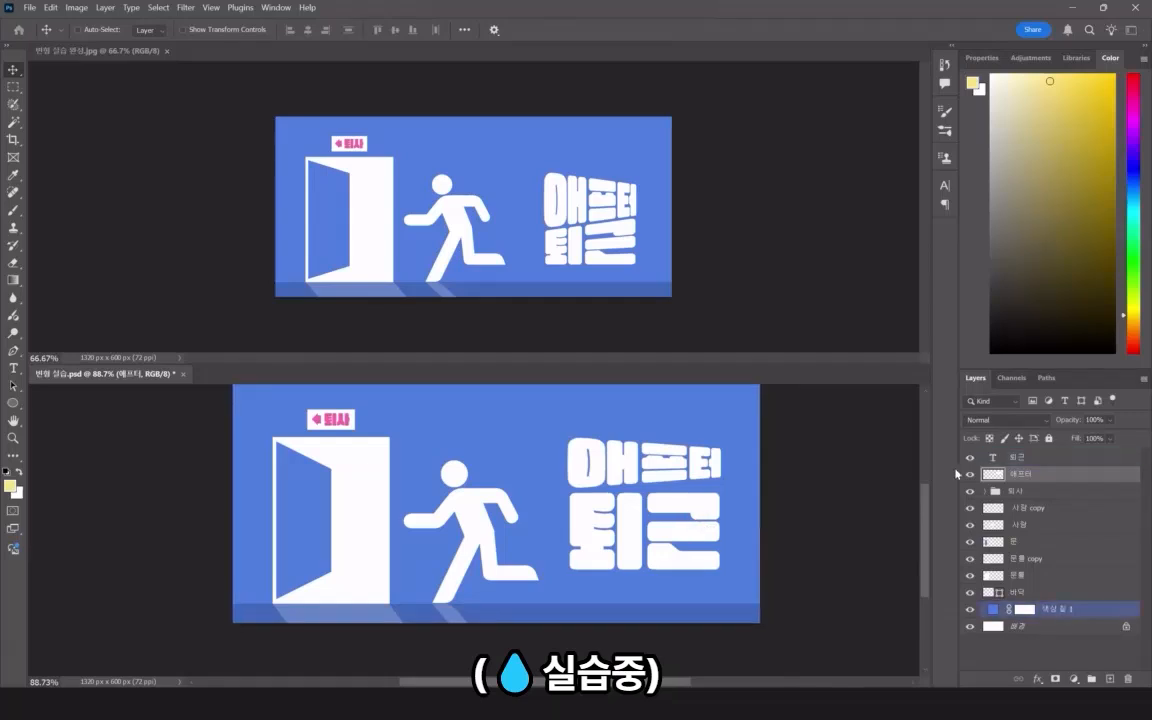
Rasterize the 퇴근 text layer and widen its right end symmetrically by about 4.4° with the Perspective transform.
click(1046, 458)
right_click(1046, 458)
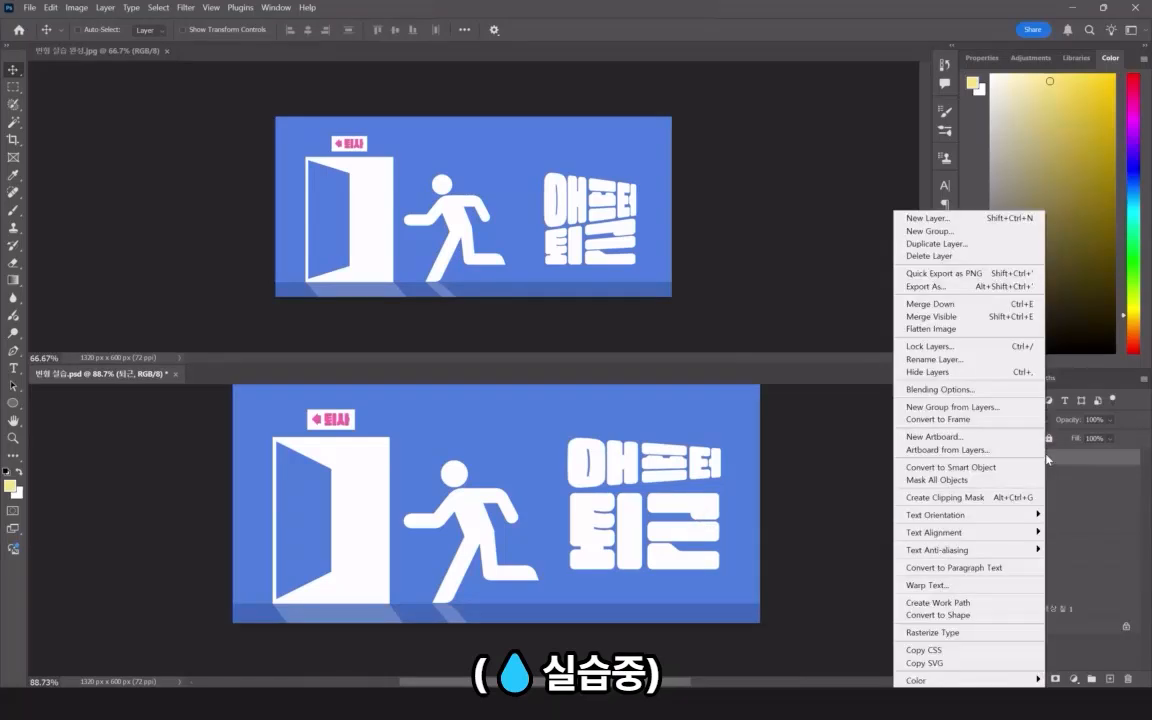
click(963, 634)
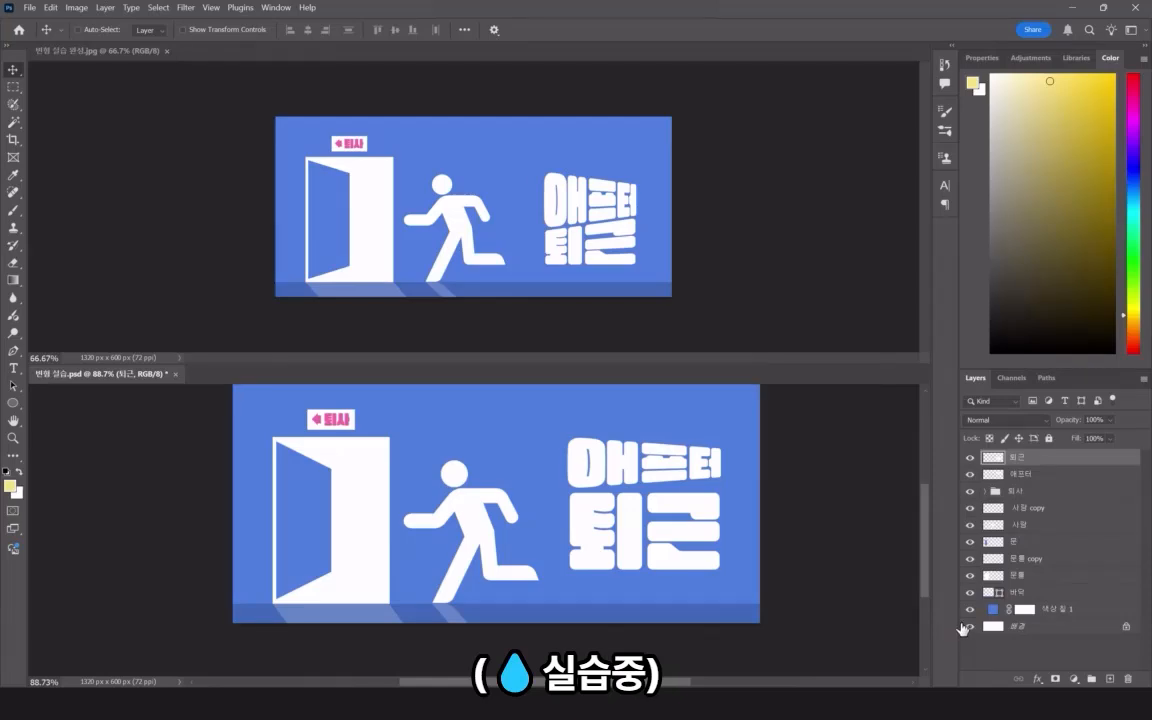
key(ctrl+t)
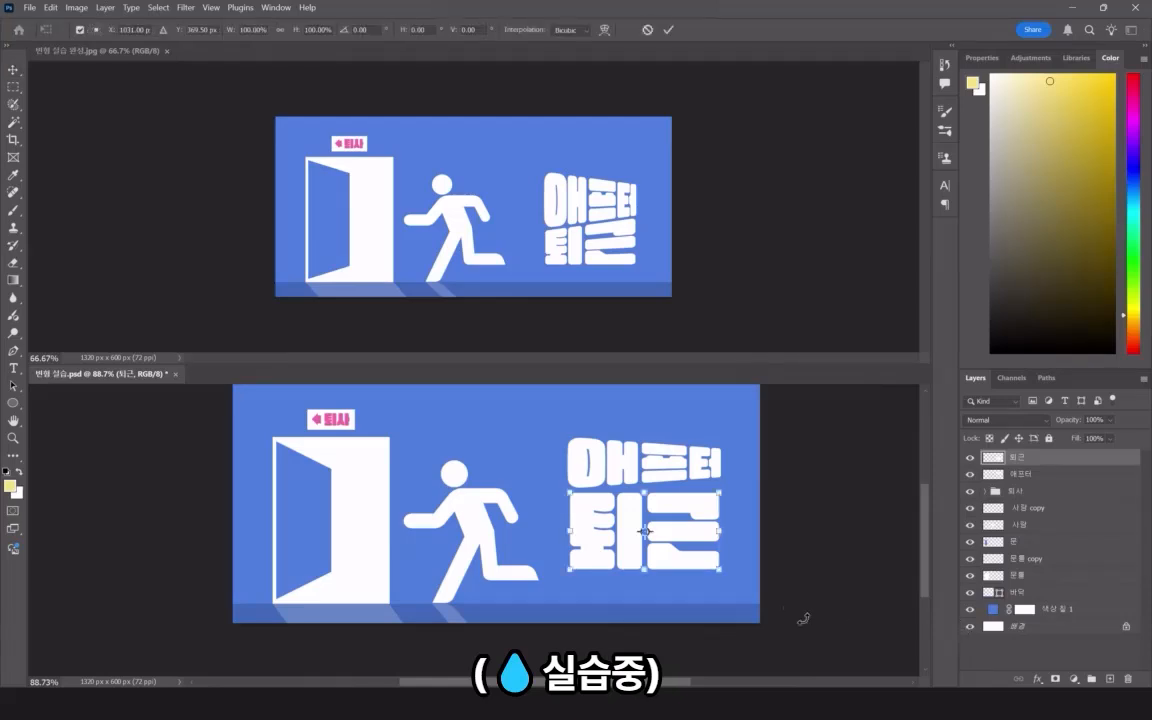
right_click(685, 557)
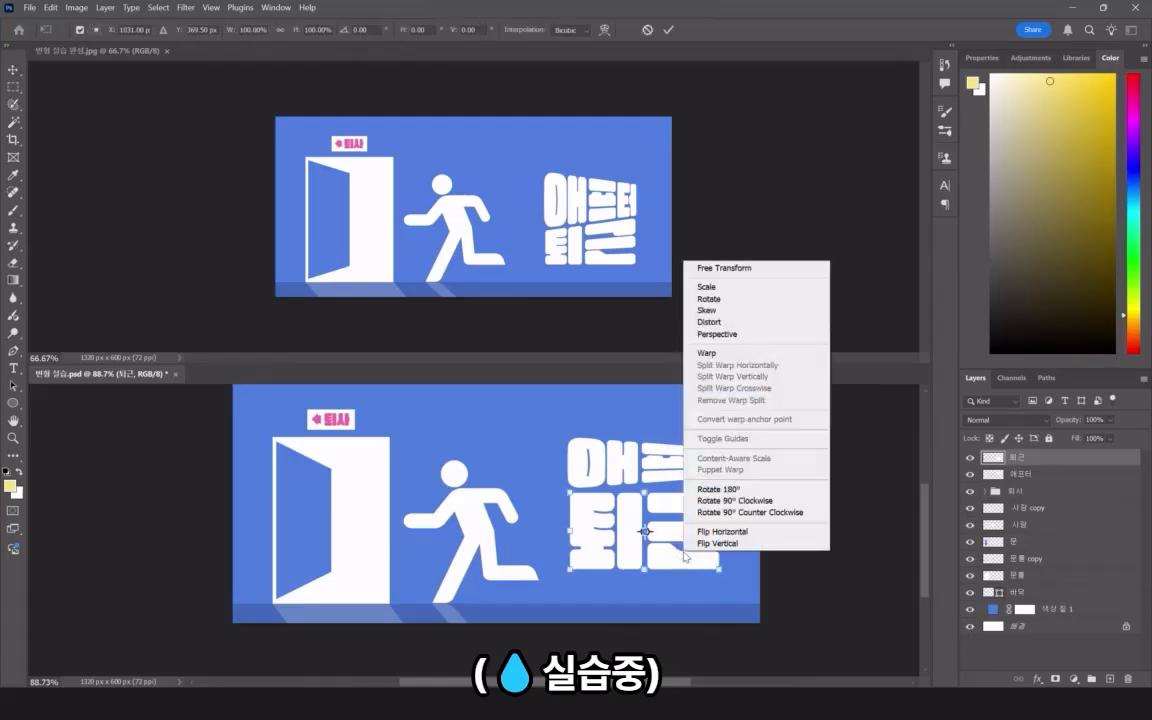
click(729, 335)
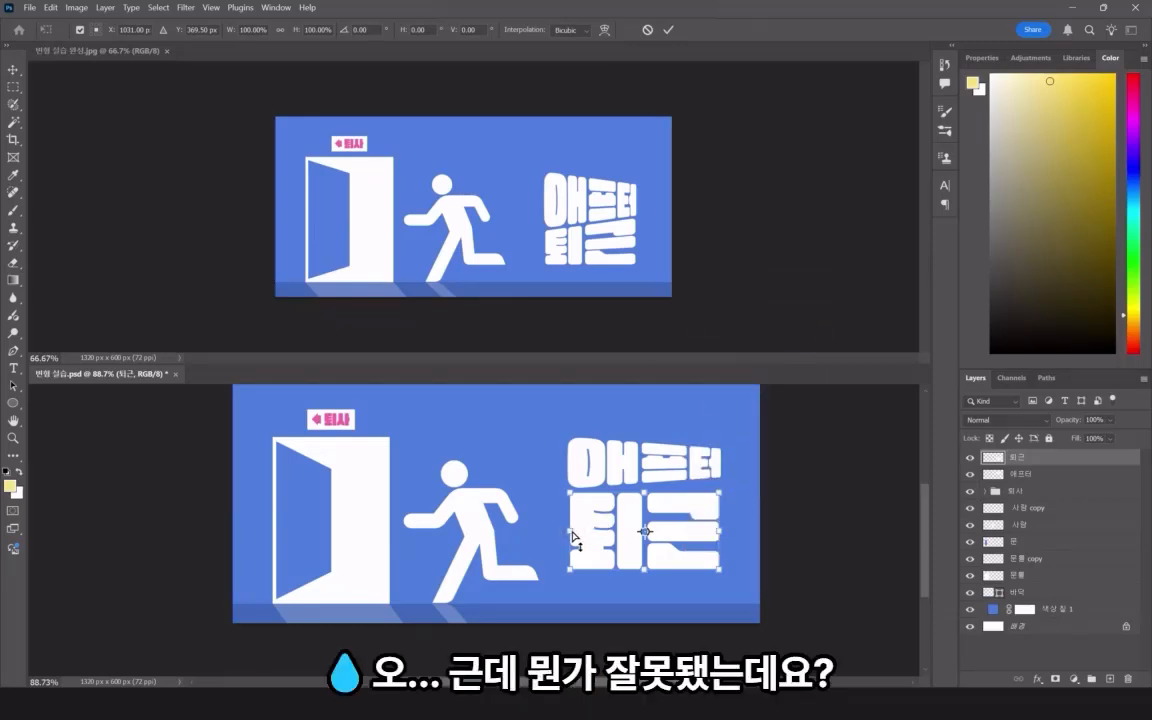
drag(572, 534, 572, 533)
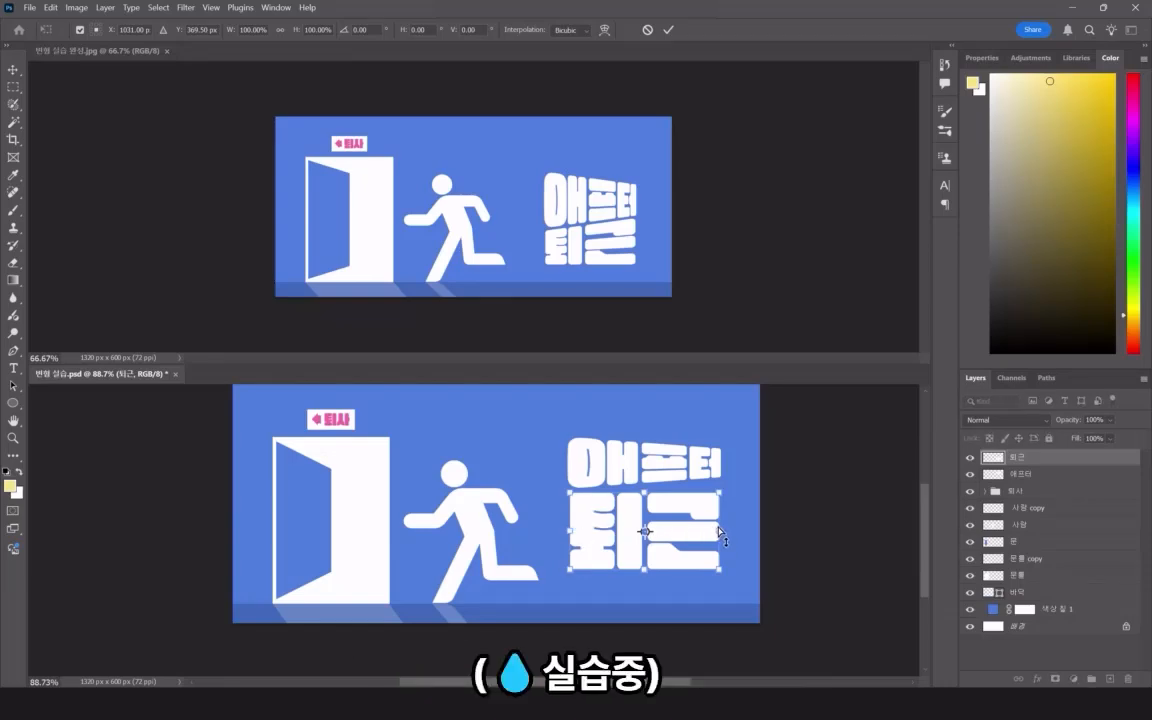
drag(721, 568, 726, 581)
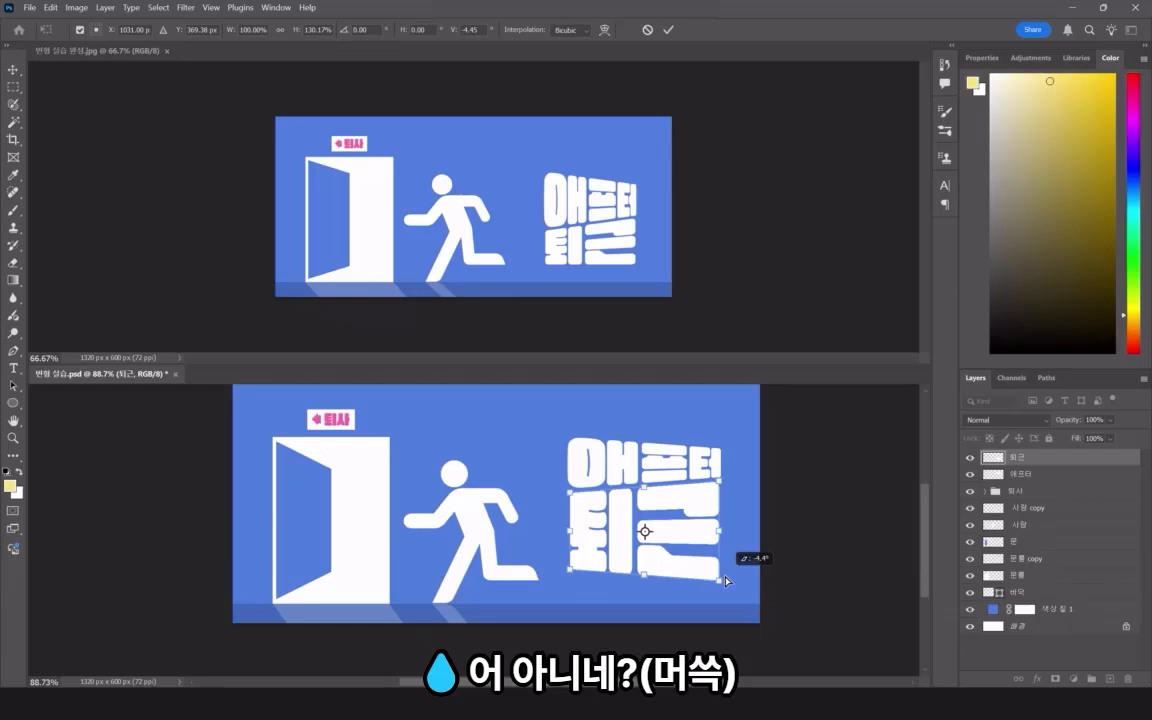
mouse_move(726, 581)
mouse_down()
mouse_move(722, 572)
mouse_move(727, 582)
mouse_up()
key(Return)
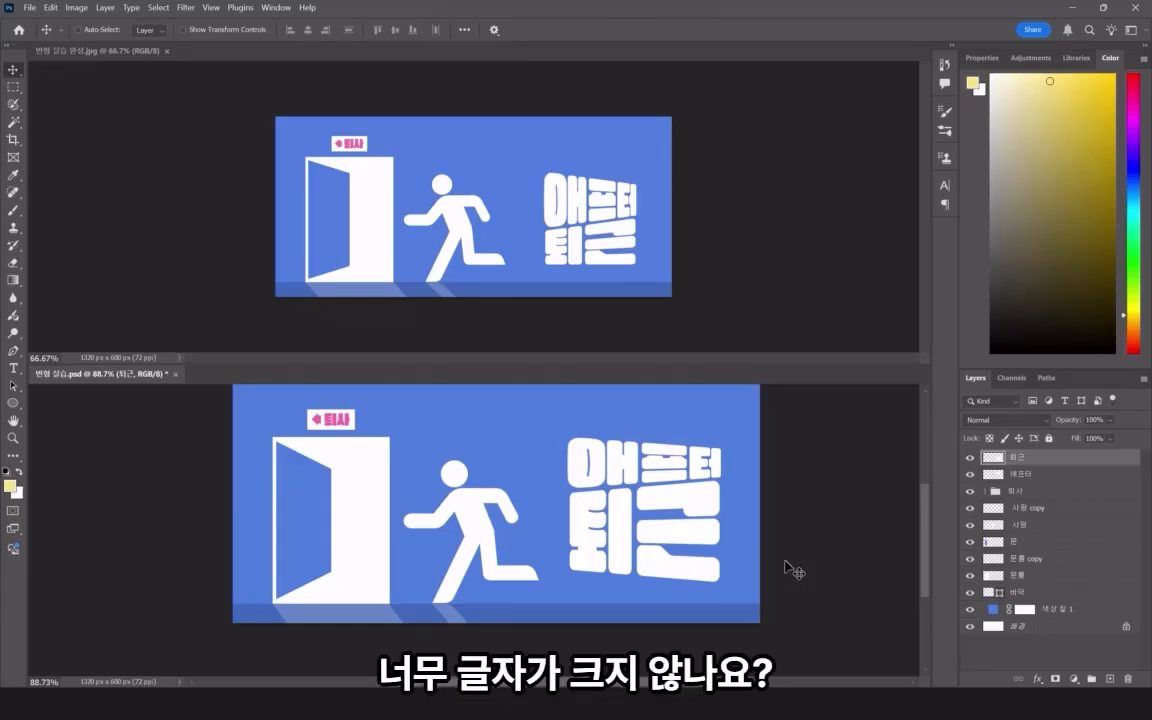
click(1001, 476)
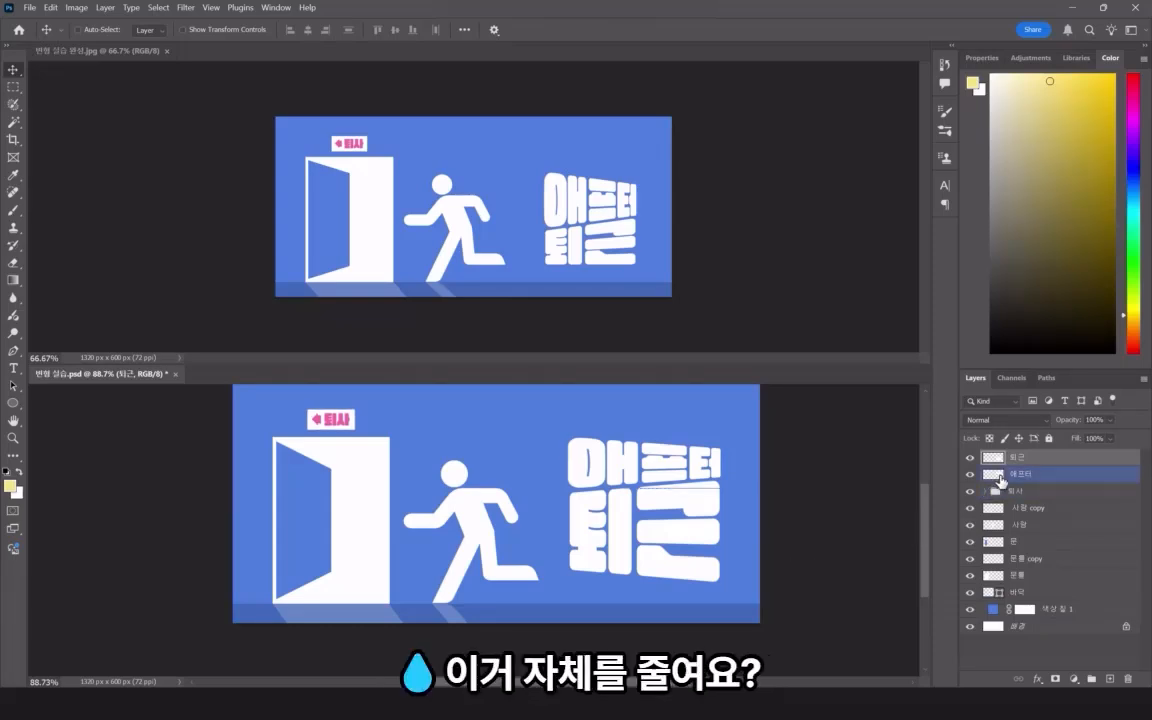
ctrl+click(996, 476)
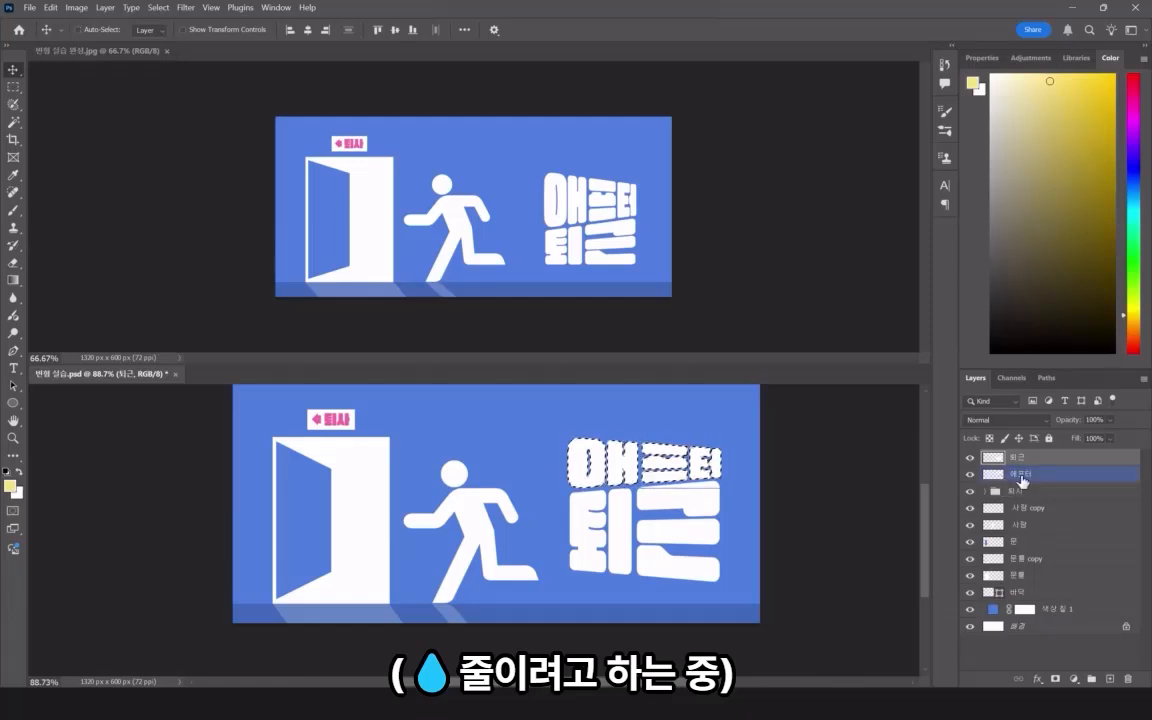
click(1032, 490)
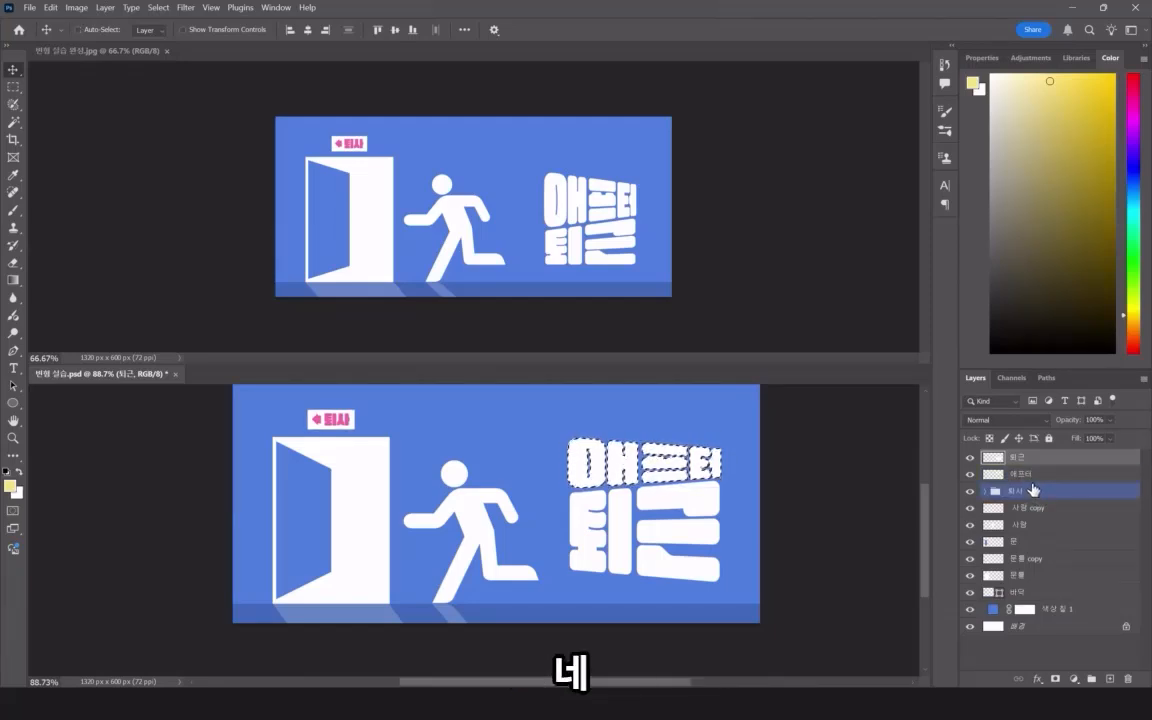
key(ctrl+d)
Select the 애프터 and 퇴근 layers together and start a Free Transform on both.
click(1029, 477)
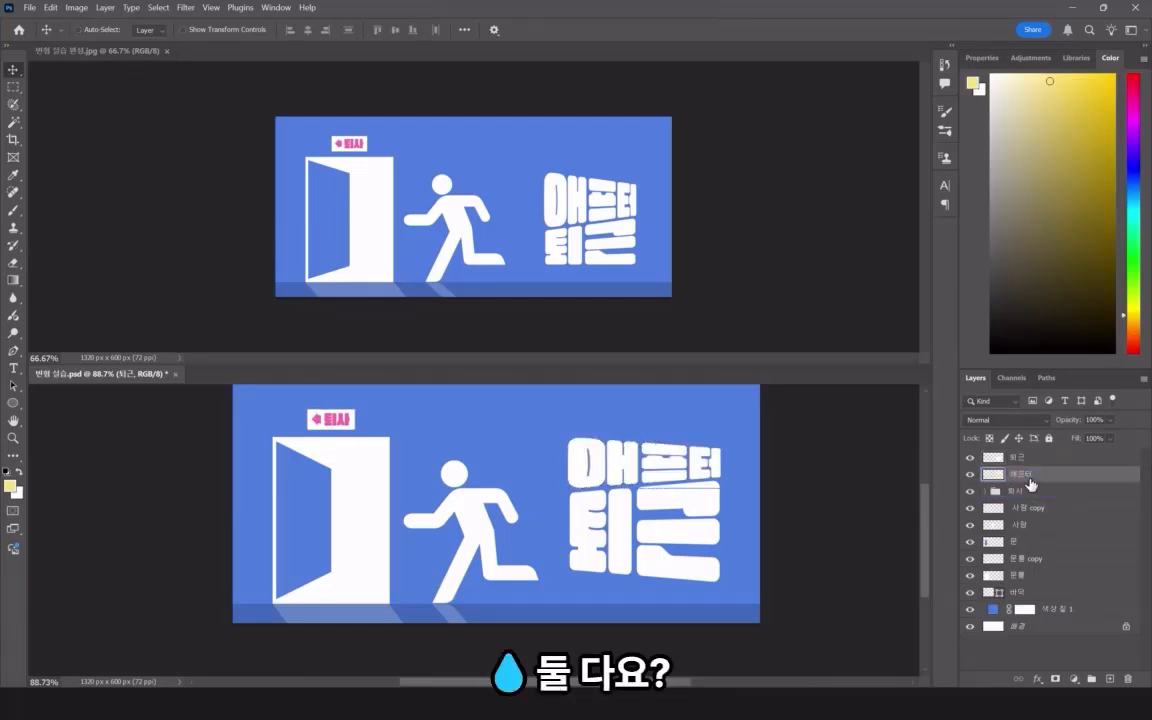
key(ctrl+t)
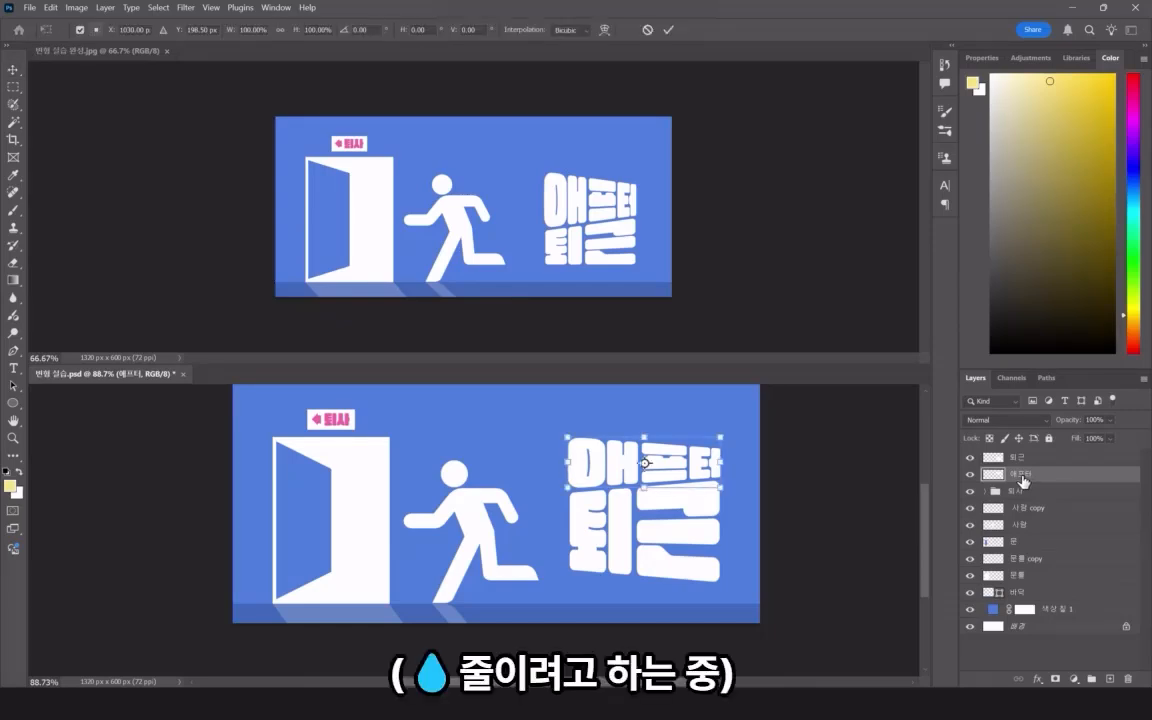
key(Return)
shift+click(1018, 460)
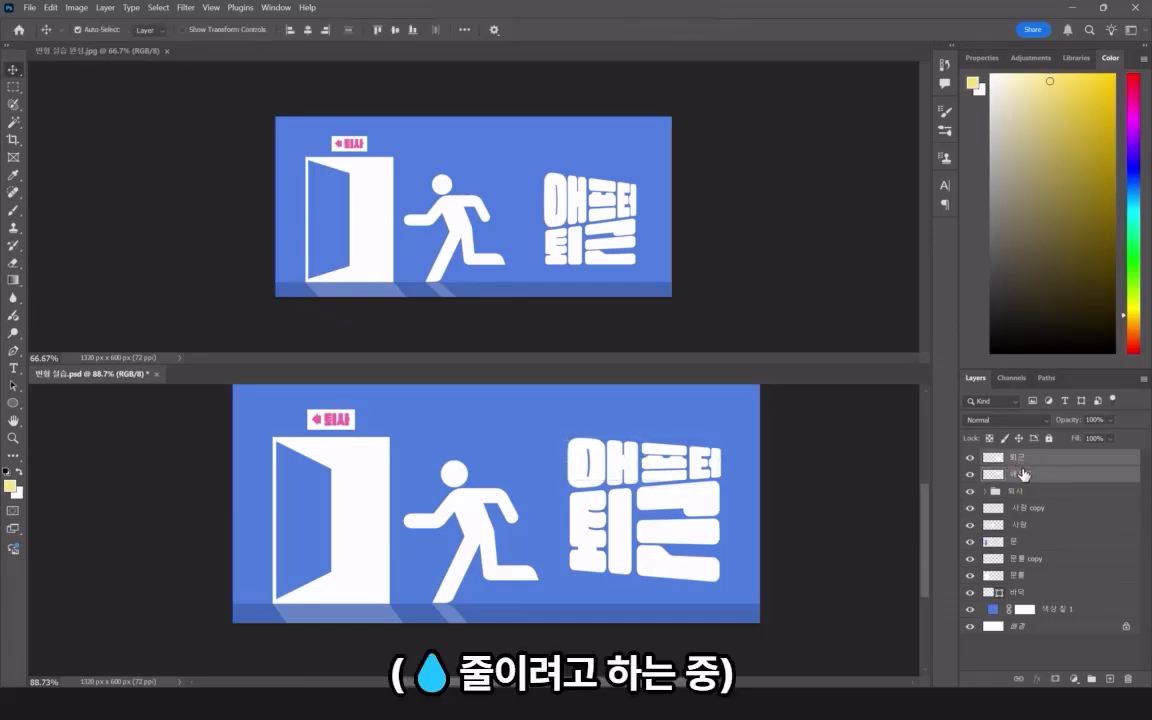
key(ctrl+t)
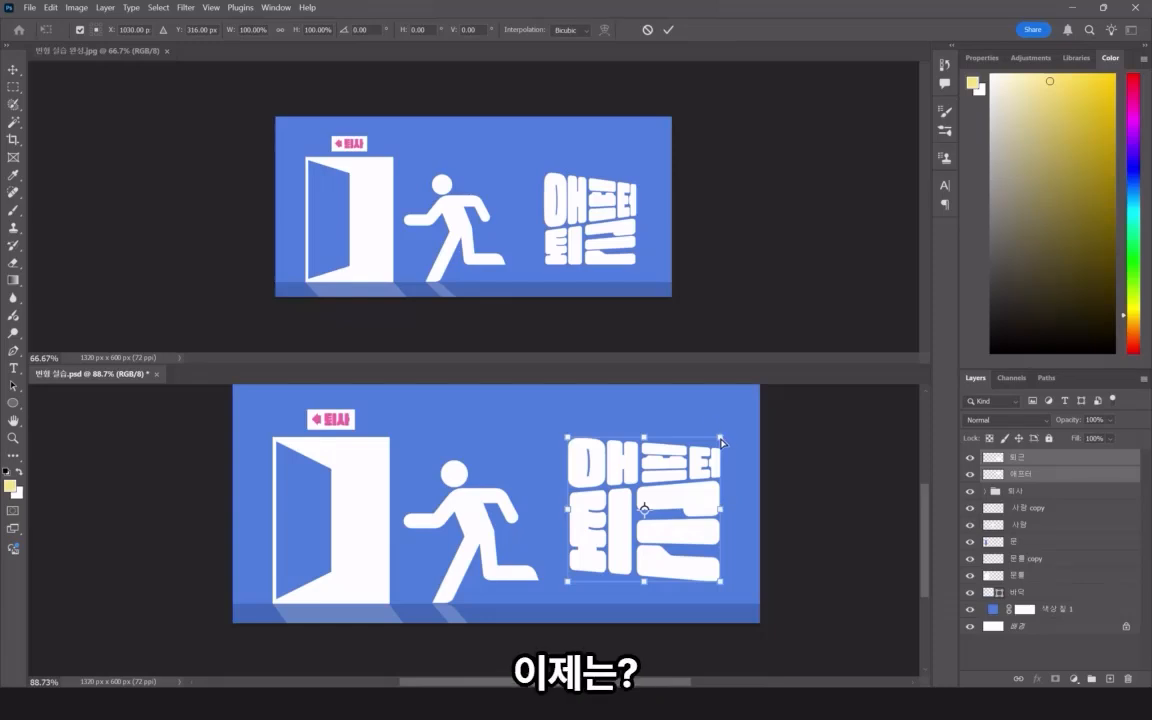
Try shrinking both text layers from their lower-right corner to about 76% width and 78% height, without keeping proportions.
drag(724, 587, 713, 577)
key(ctrl+z)
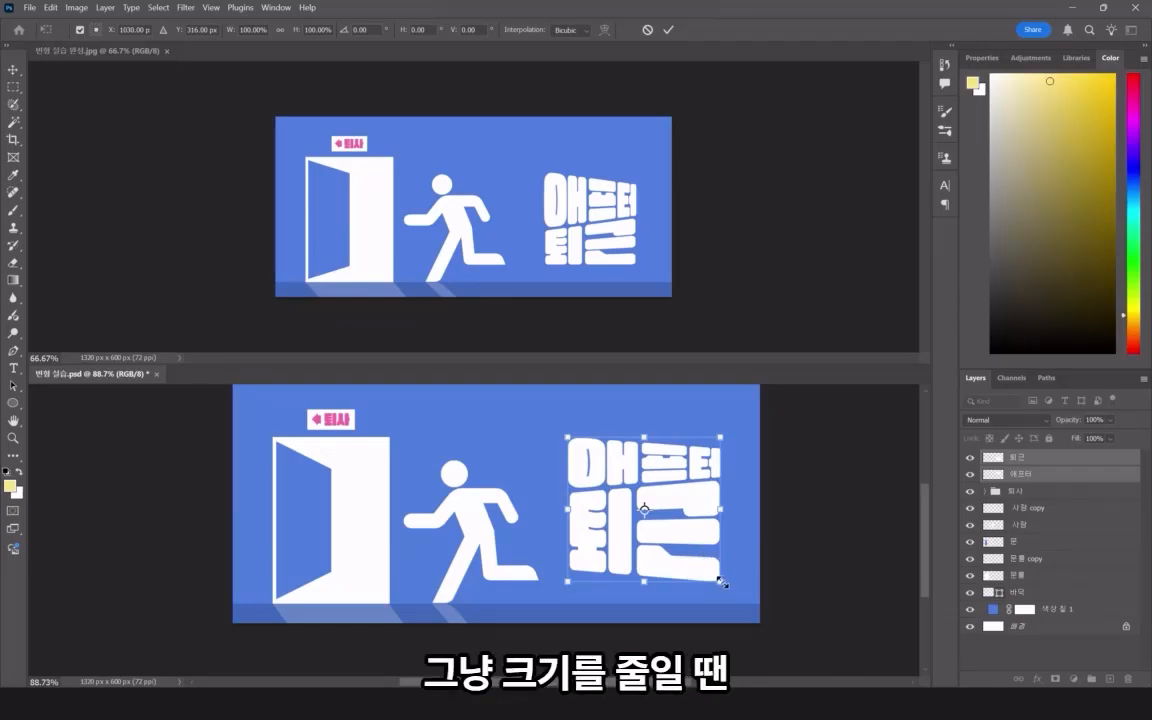
drag(720, 580, 691, 553)
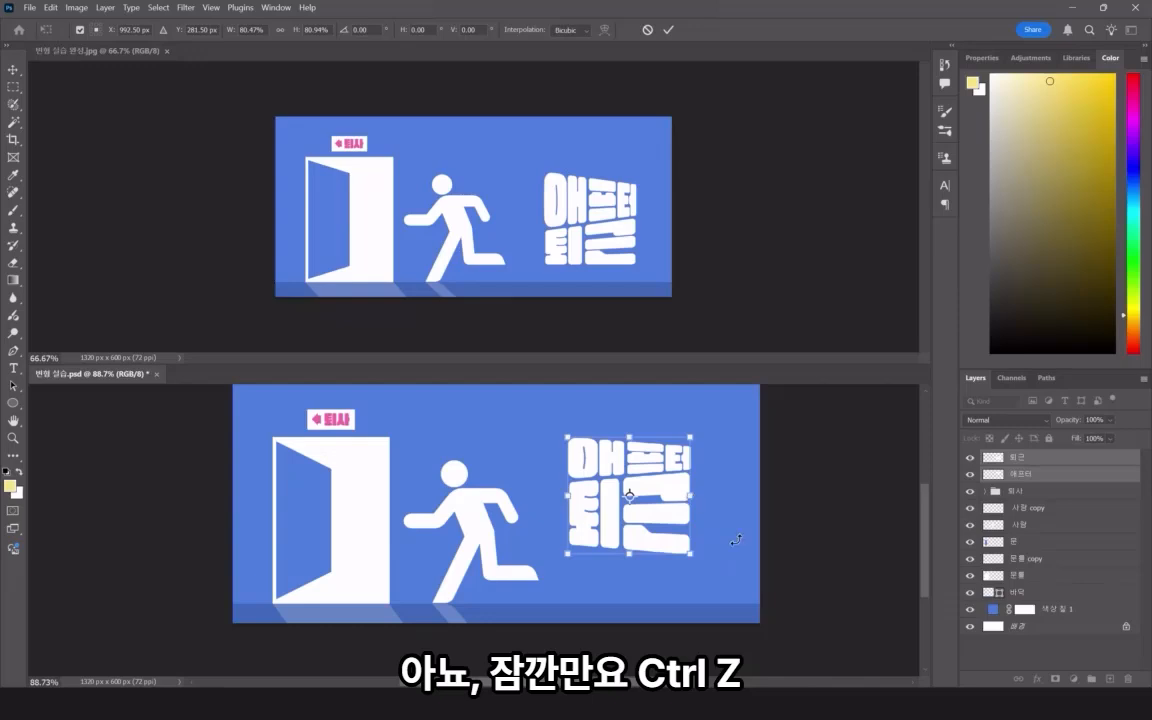
key(ctrl+z)
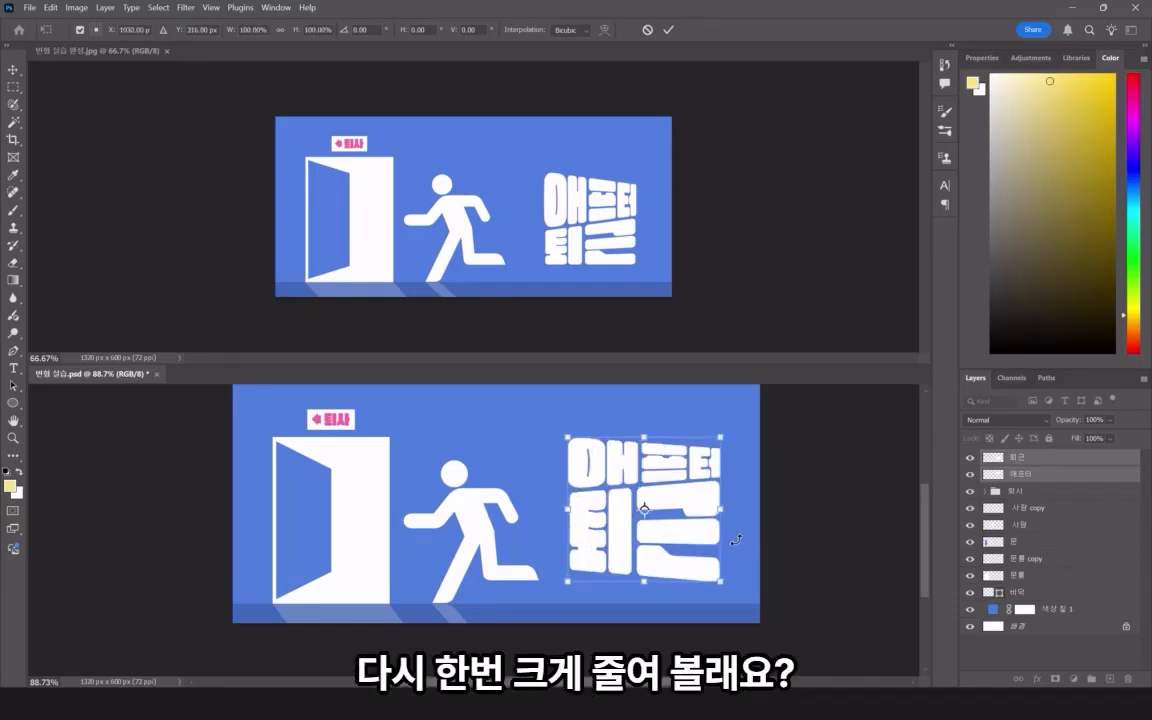
drag(720, 579, 680, 546)
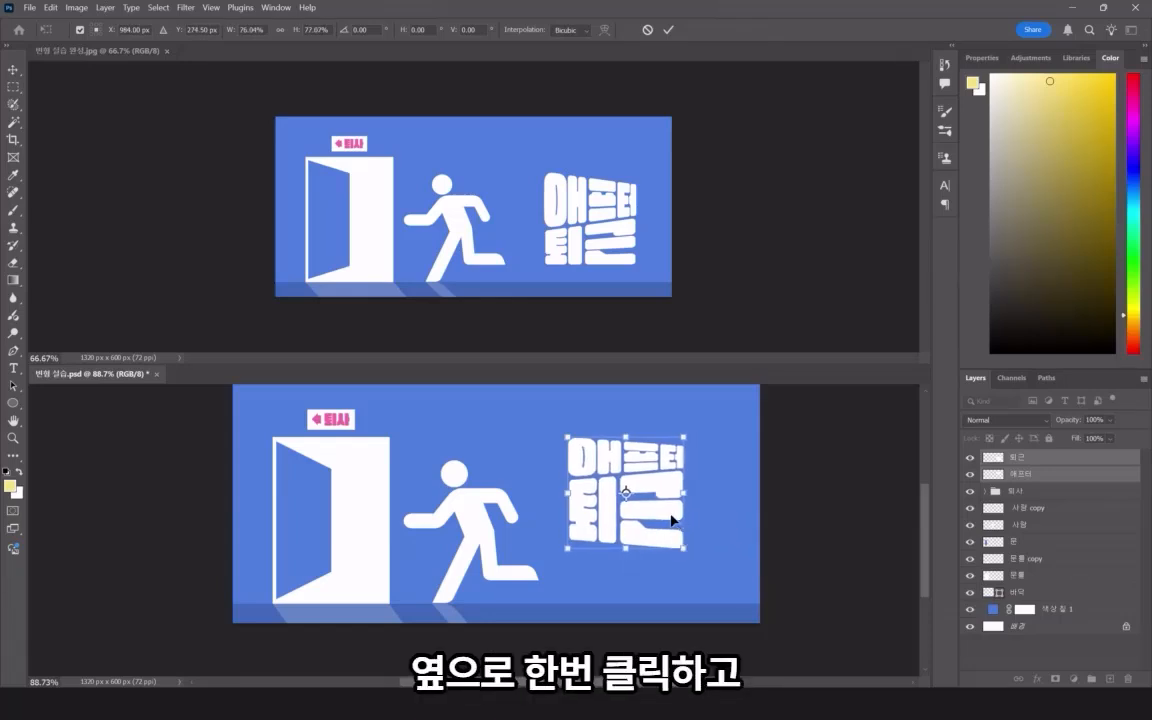
drag(671, 521, 727, 587)
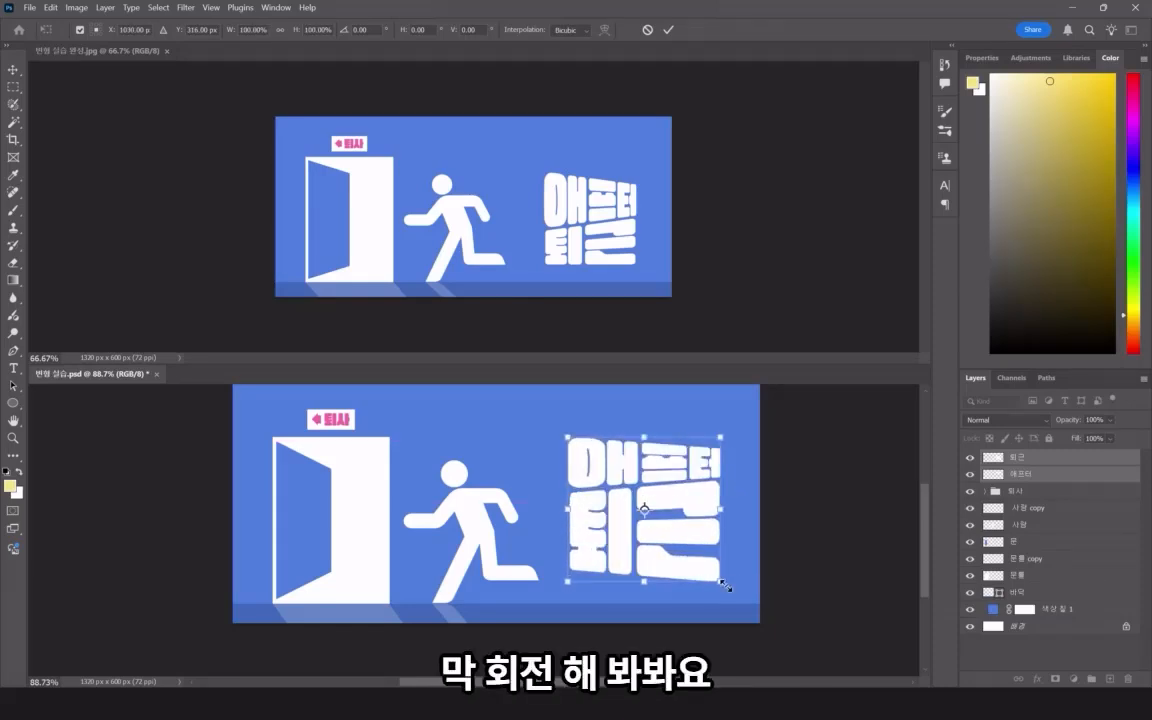
Scale the 애프터 and 퇴근 layers together proportionally to about 78.19% and apply the transform.
mouse_move(727, 587)
mouse_down()
mouse_move(745, 540)
mouse_move(728, 490)
mouse_move(661, 540)
mouse_move(664, 581)
mouse_move(716, 581)
mouse_up()
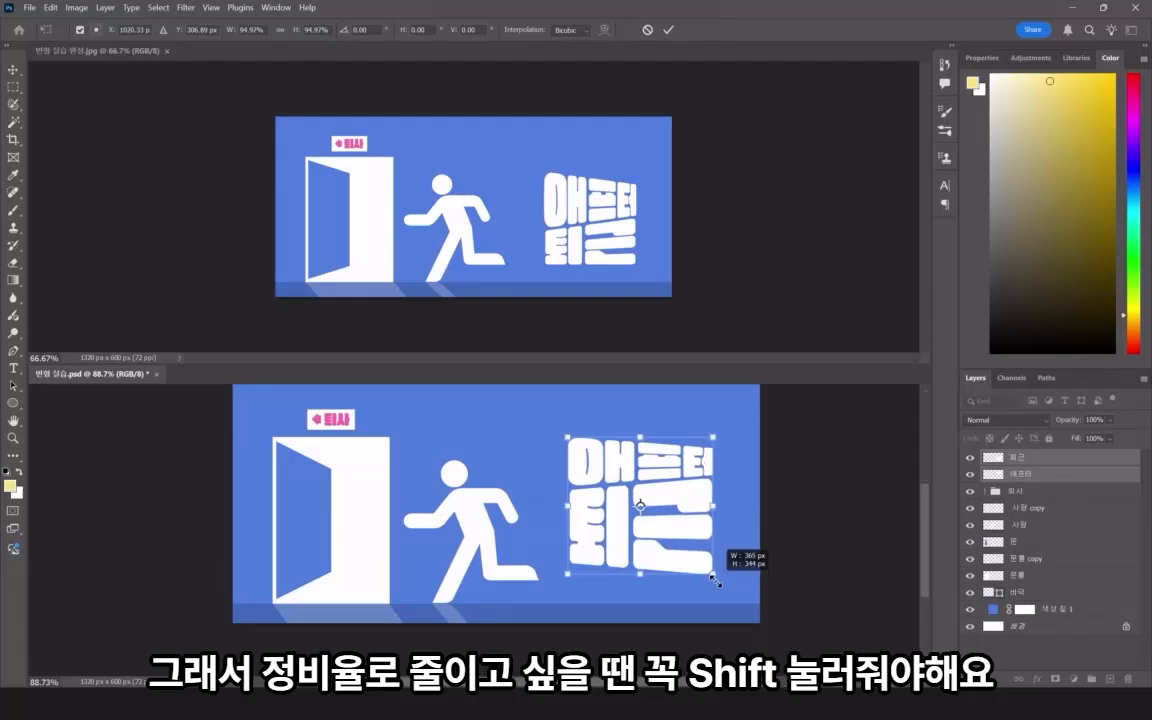
drag(715, 581, 660, 563)
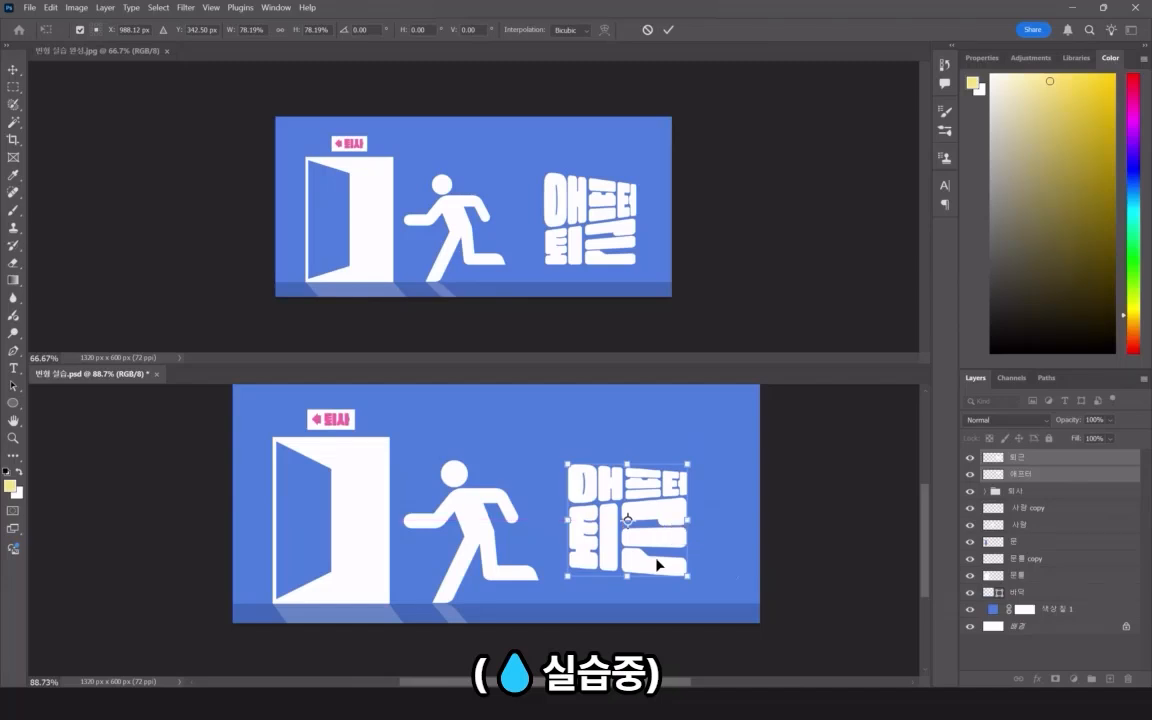
key(Return)
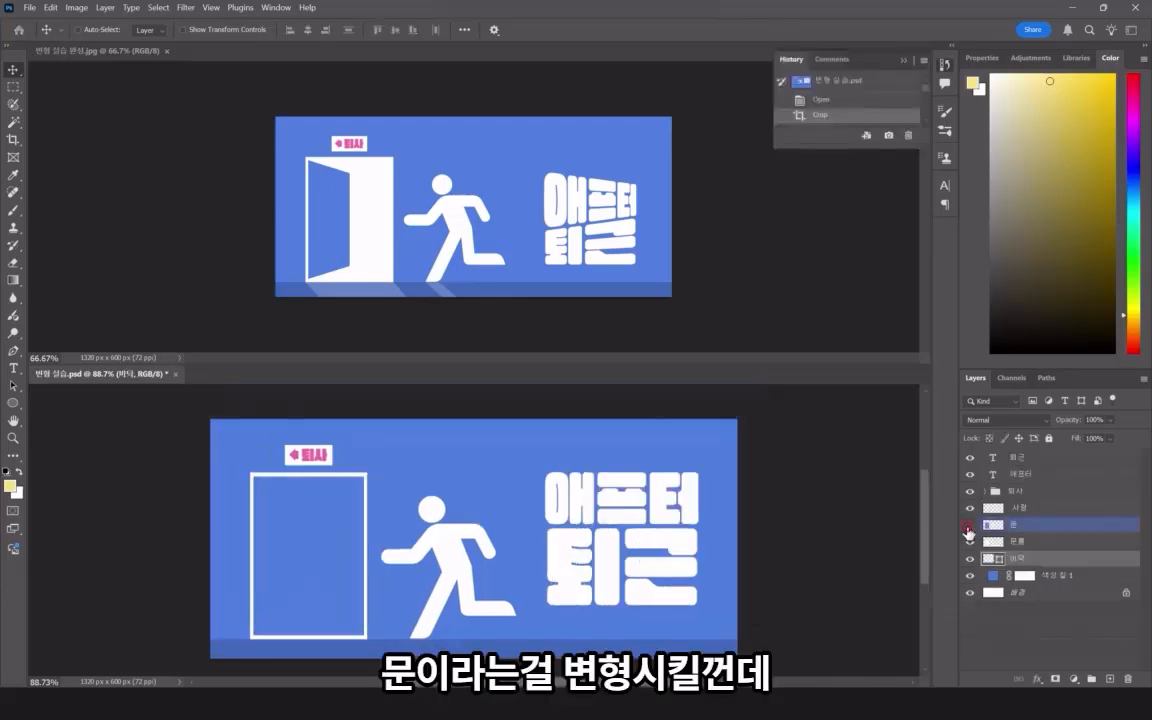
Toggle the 문 layer's visibility to compare the doorway with and without the door panel.
click(968, 526)
click(968, 525)
click(968, 525)
click(968, 525)
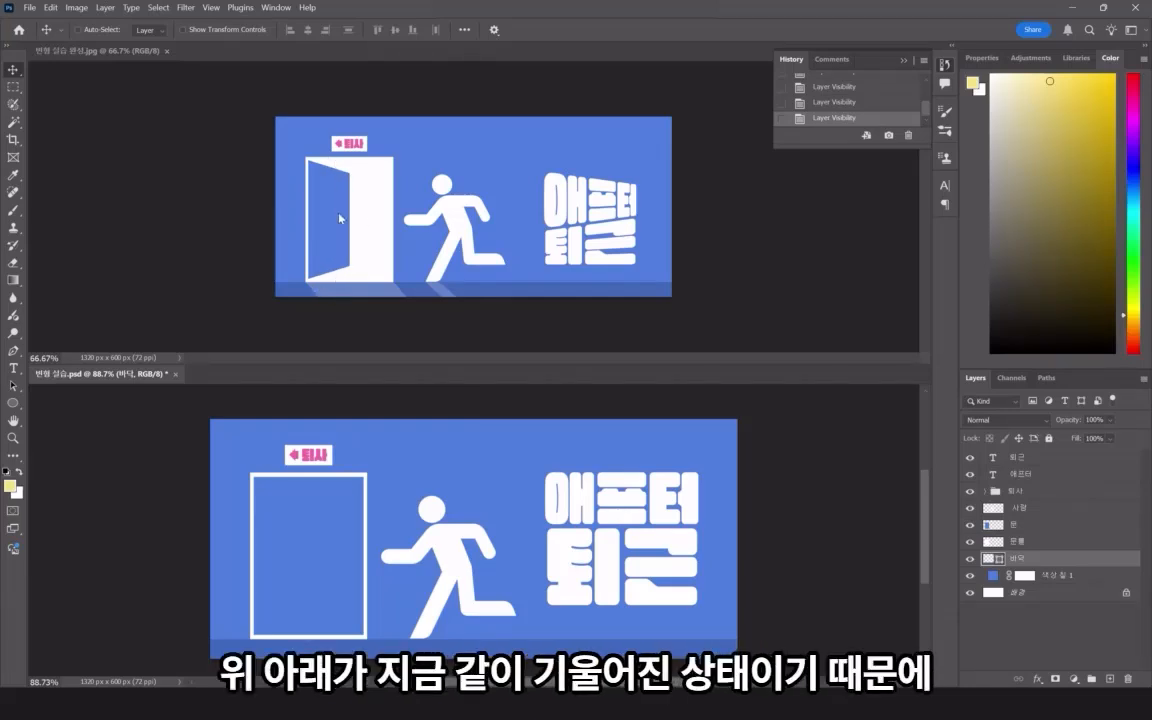
Free Transform the 문 layer in perspective, tapering its right edge symmetrically with a vertical skew of about 18.56°.
key(ctrl)
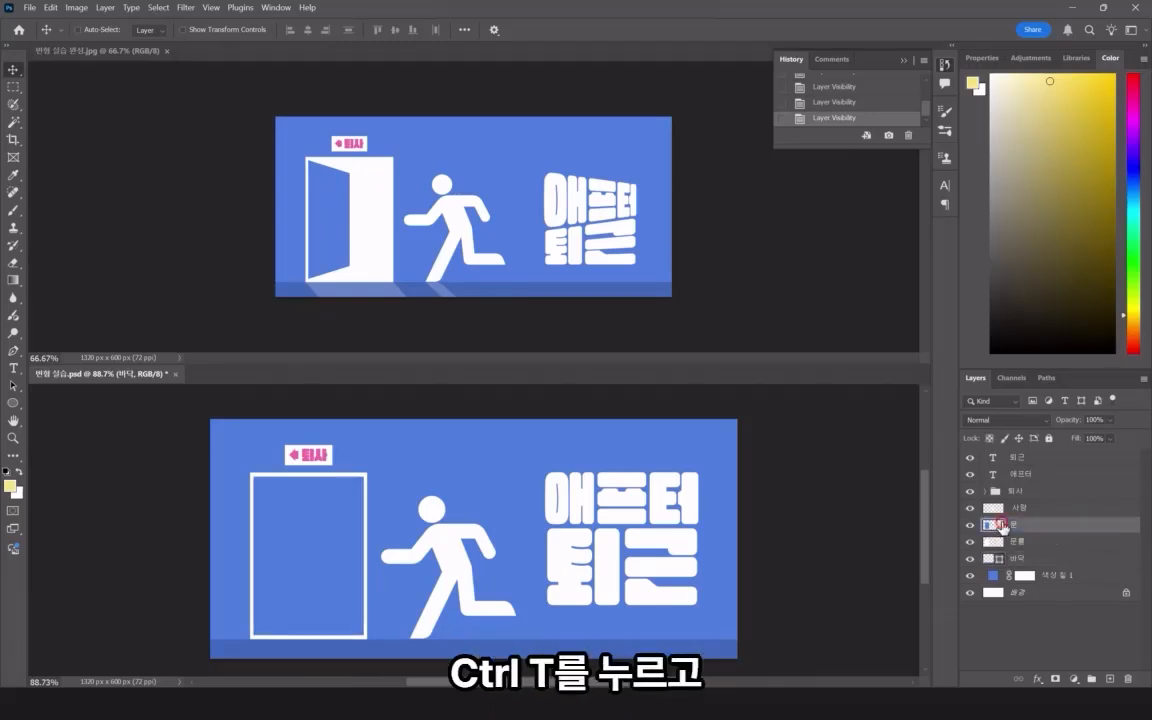
ctrl+click(309, 509)
key(ctrl+t)
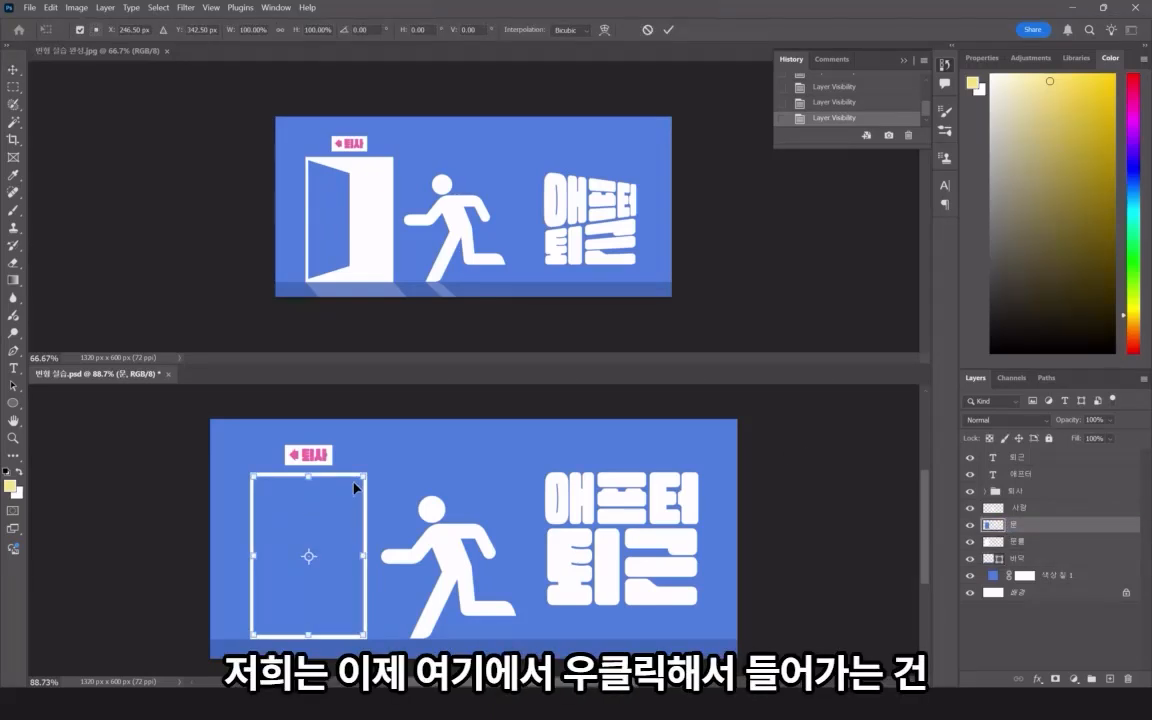
right_click(355, 492)
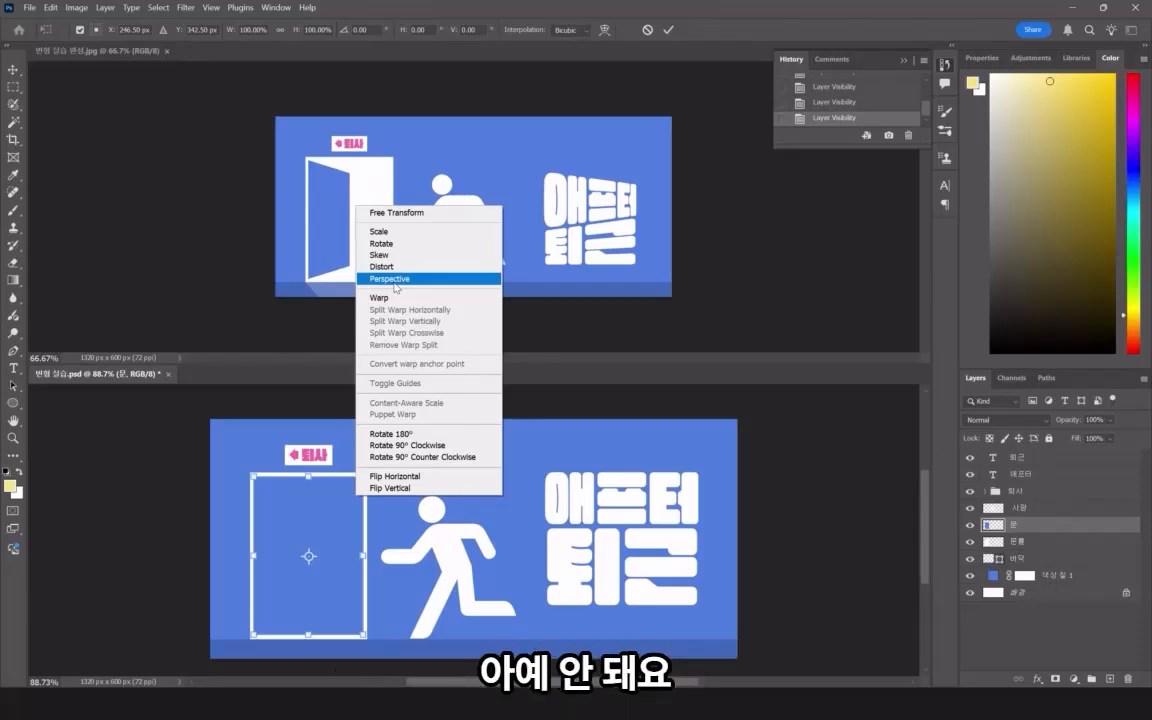
click(328, 372)
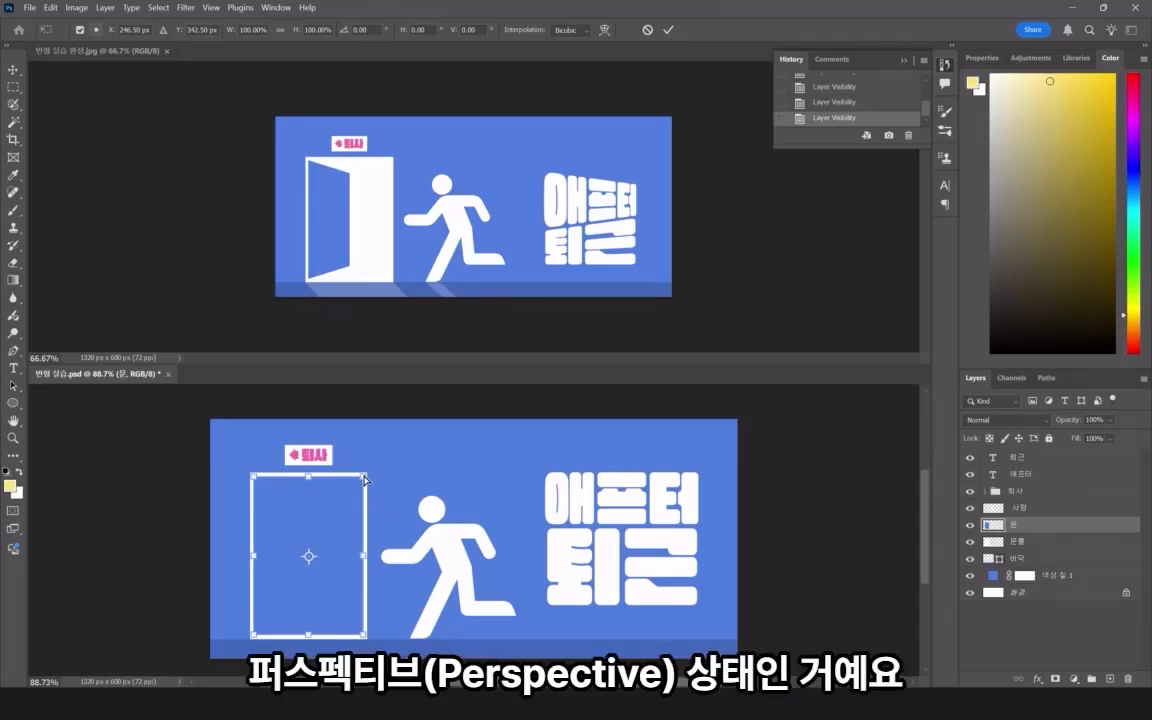
drag(365, 480, 362, 511)
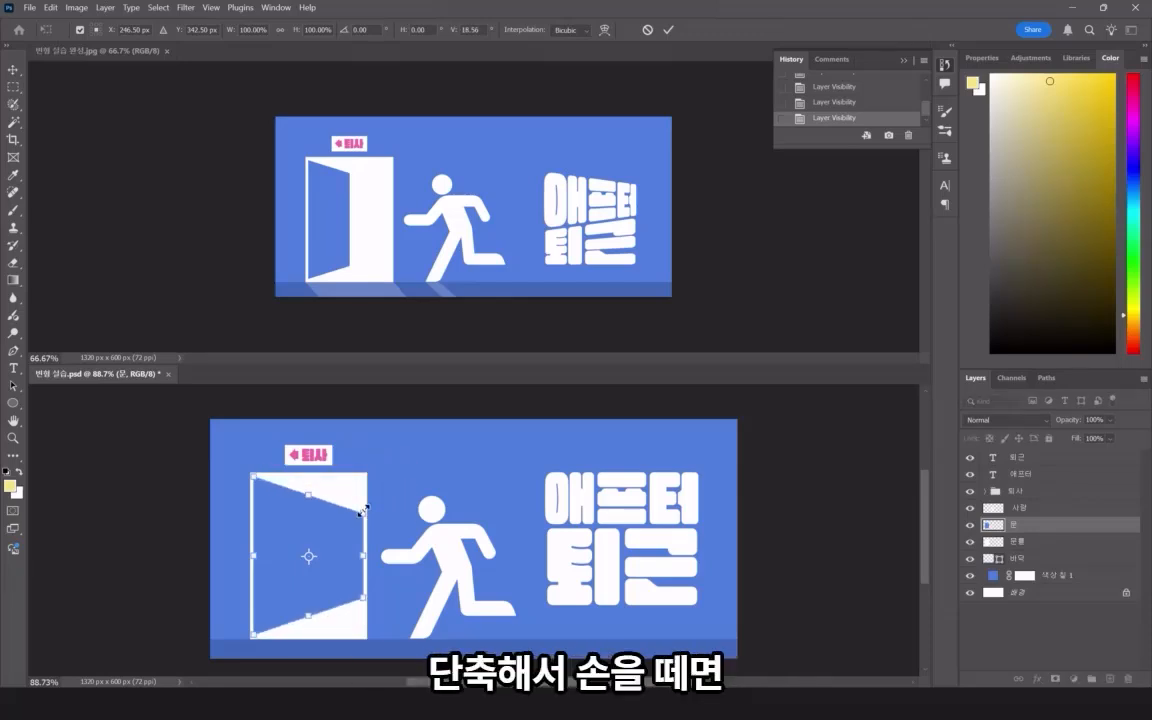
Narrow the door panel to about 40.73% width, steepen its right-edge taper to about 34.1°, and apply the transform.
drag(365, 558, 305, 566)
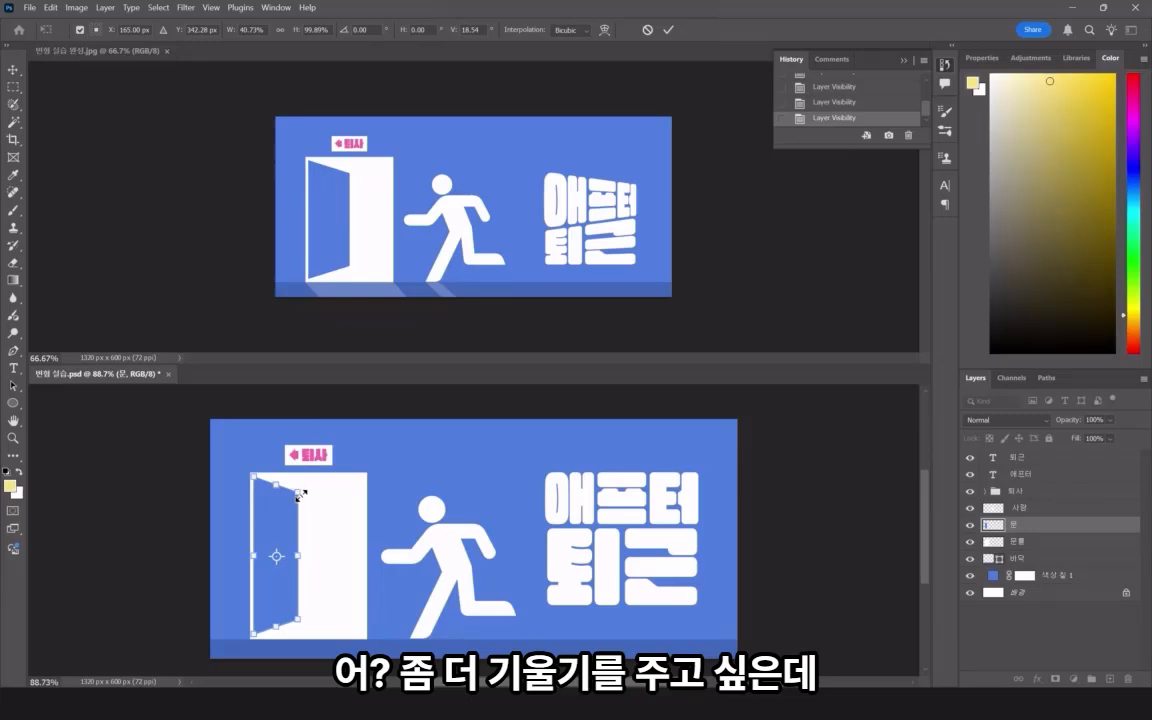
drag(303, 499, 300, 513)
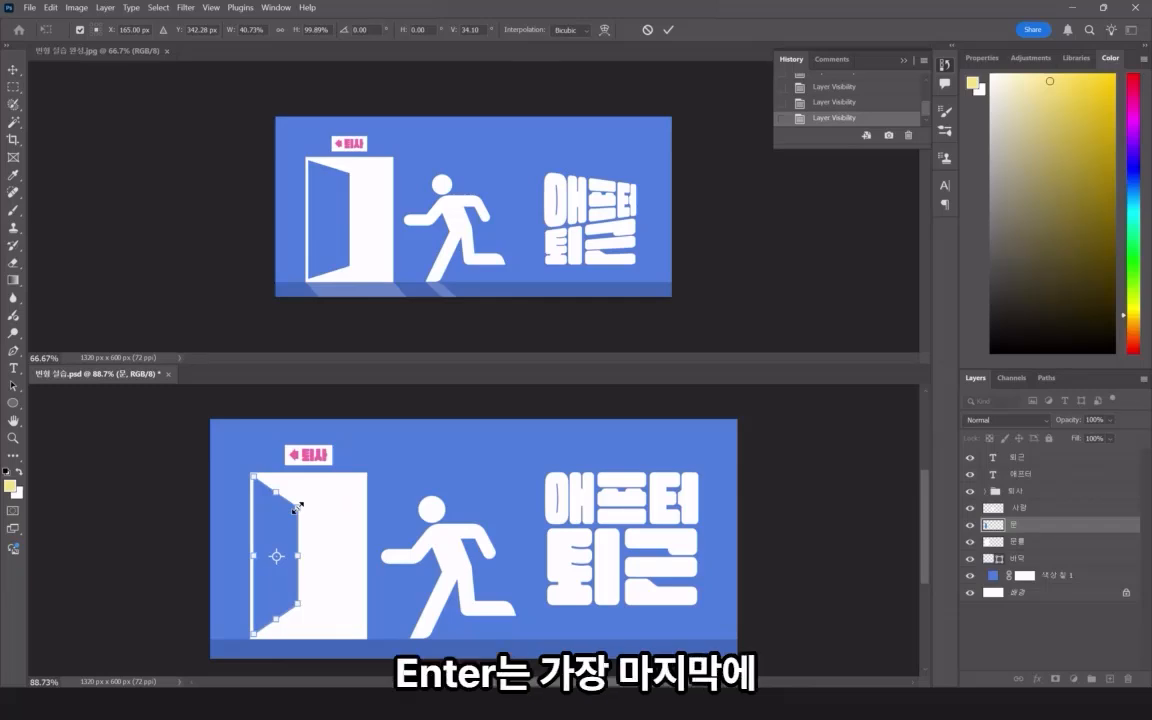
key(Return)
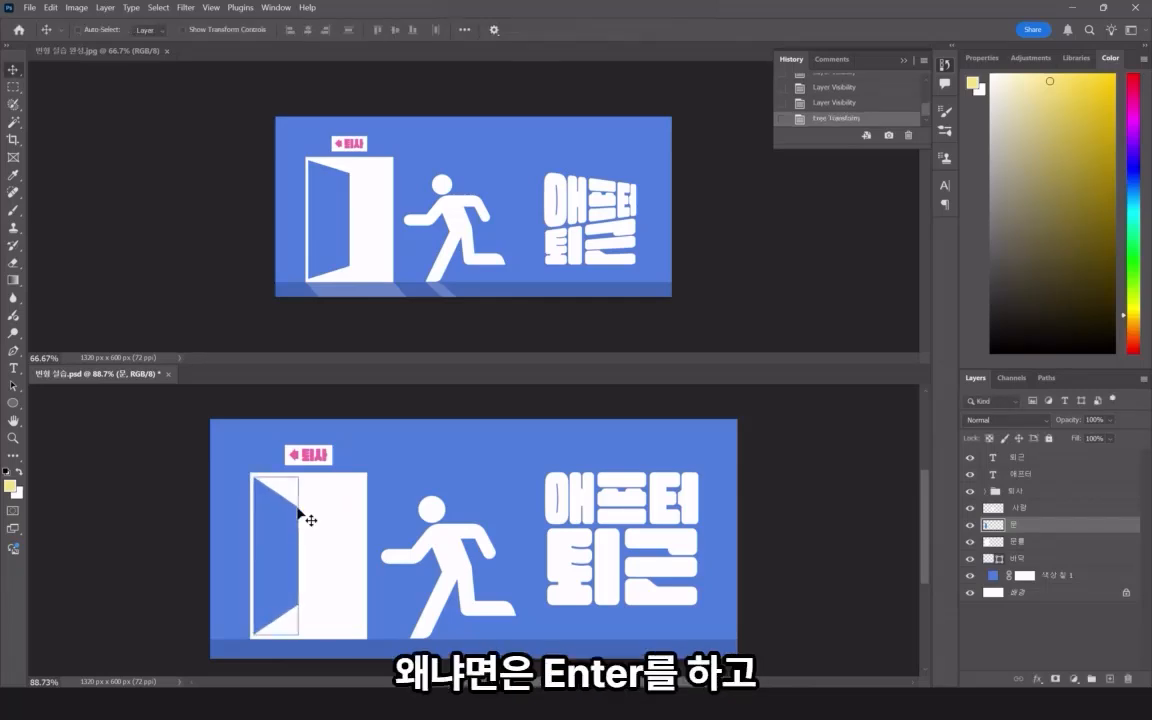
key(ctrl+t)
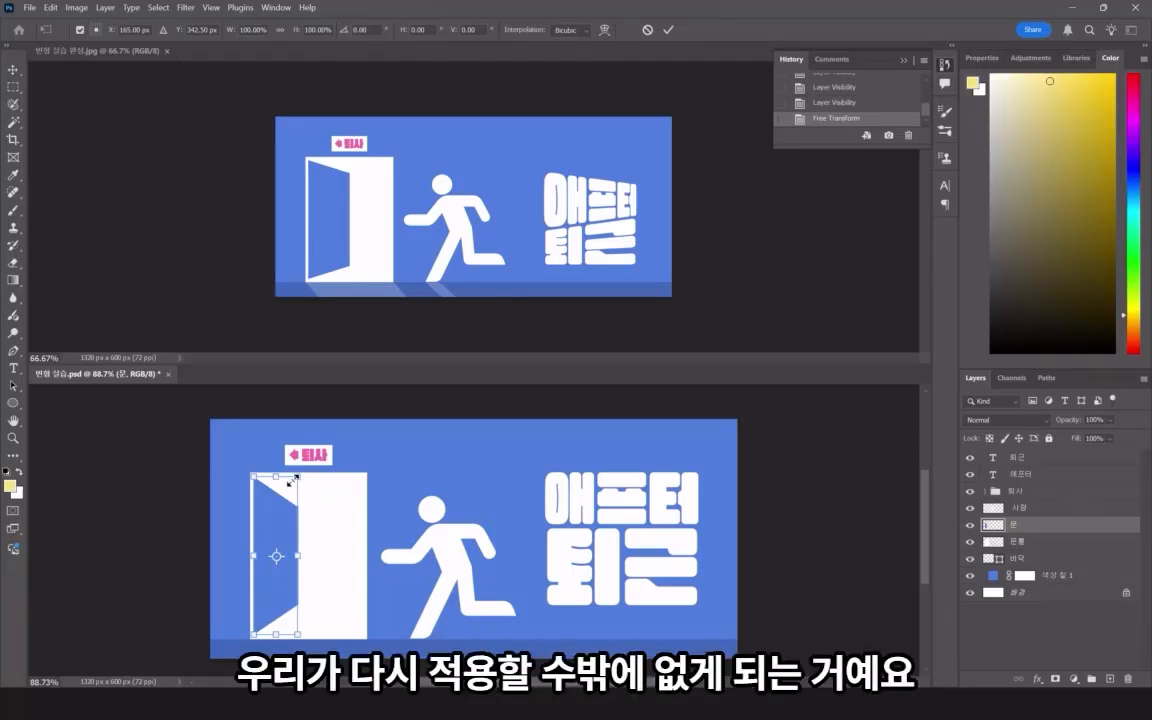
key(Return)
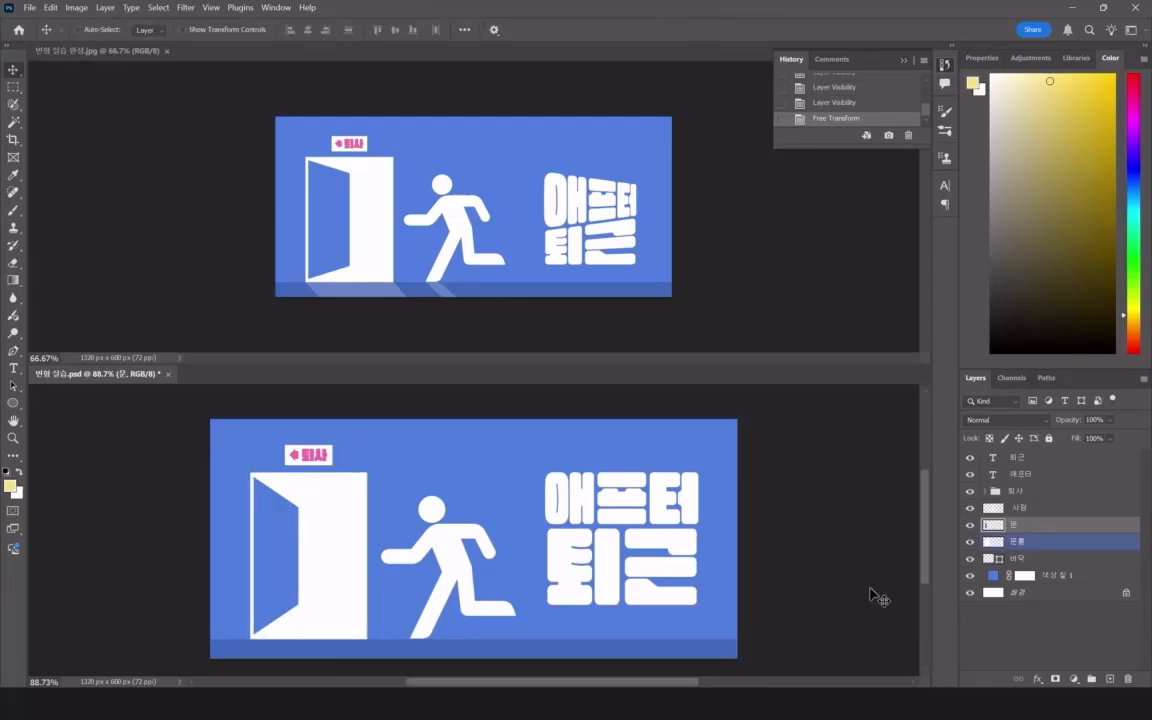
Duplicate the 문틀 layer, and flip the copy vertically about a reference point set at its bottom centre.
click(1041, 542)
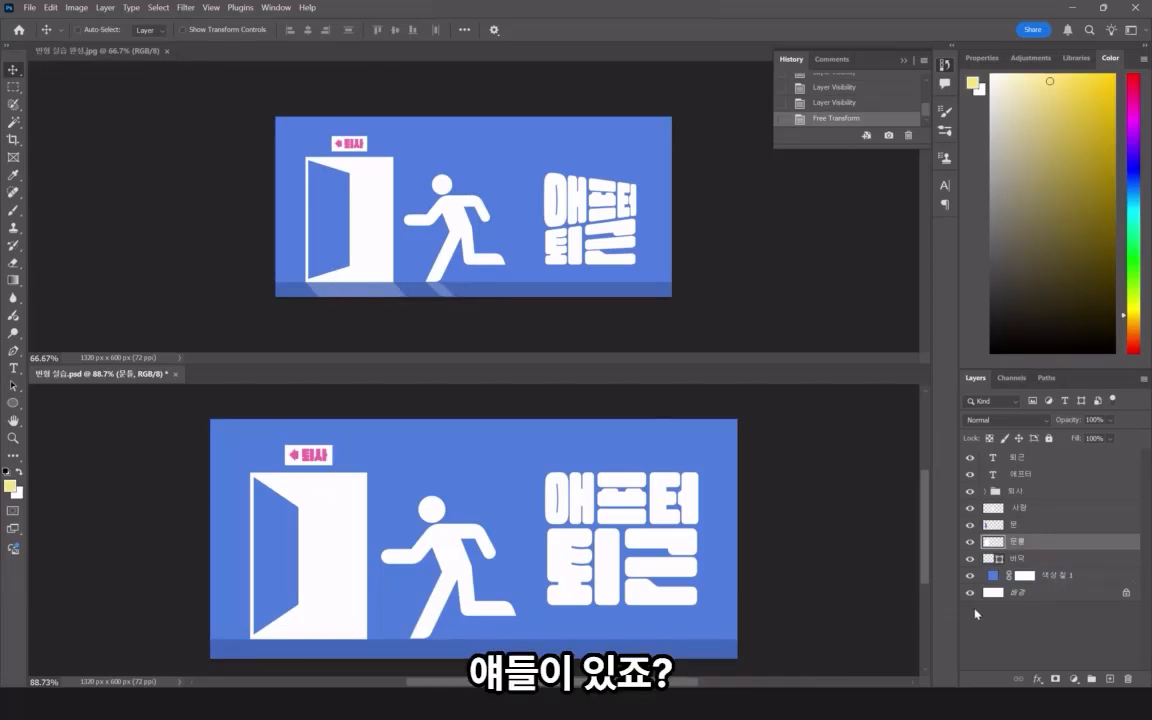
key(ctrl+j)
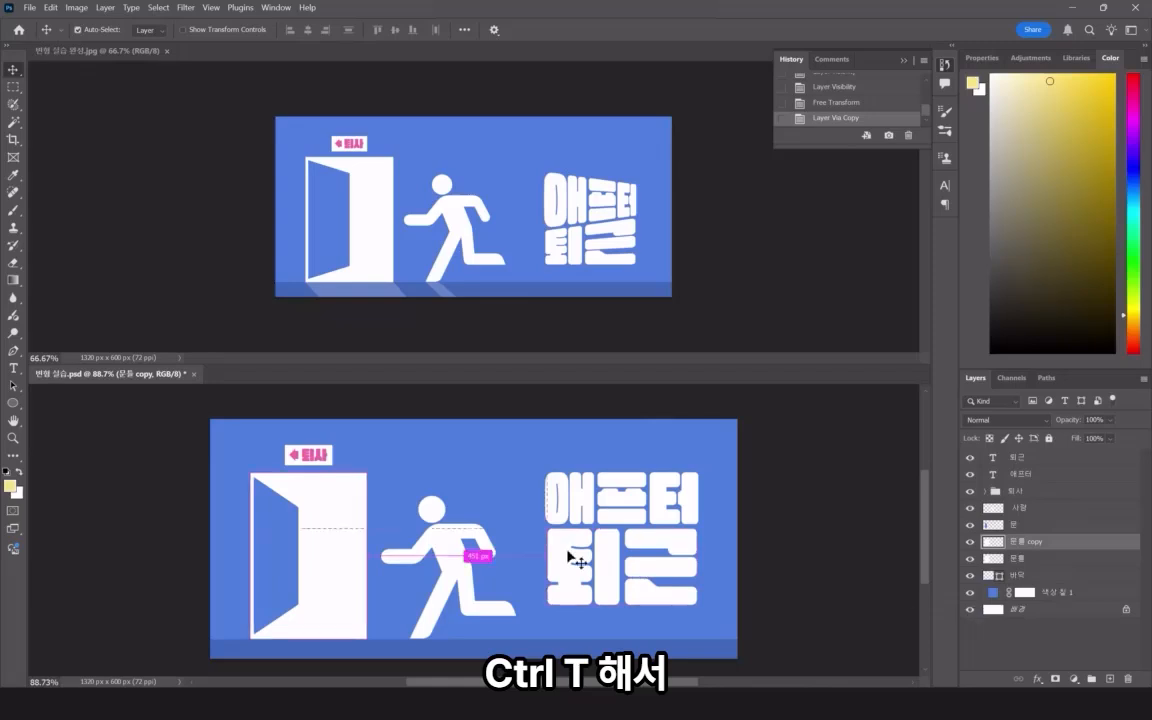
key(ctrl+t)
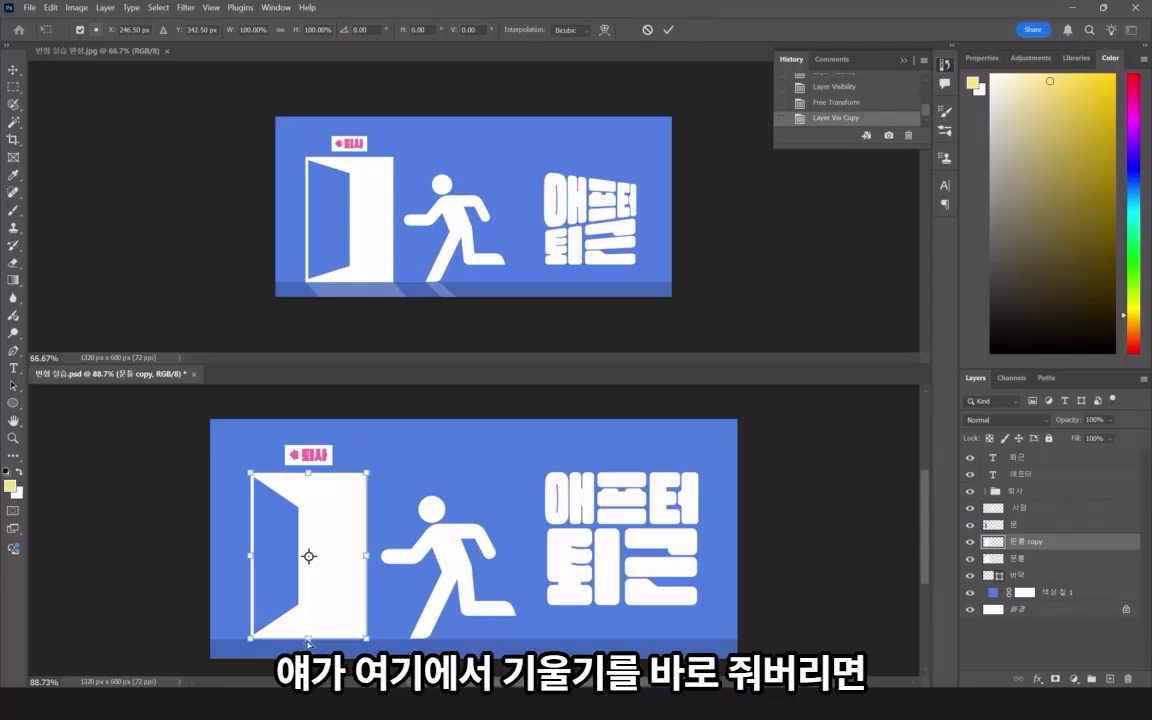
drag(308, 642, 271, 640)
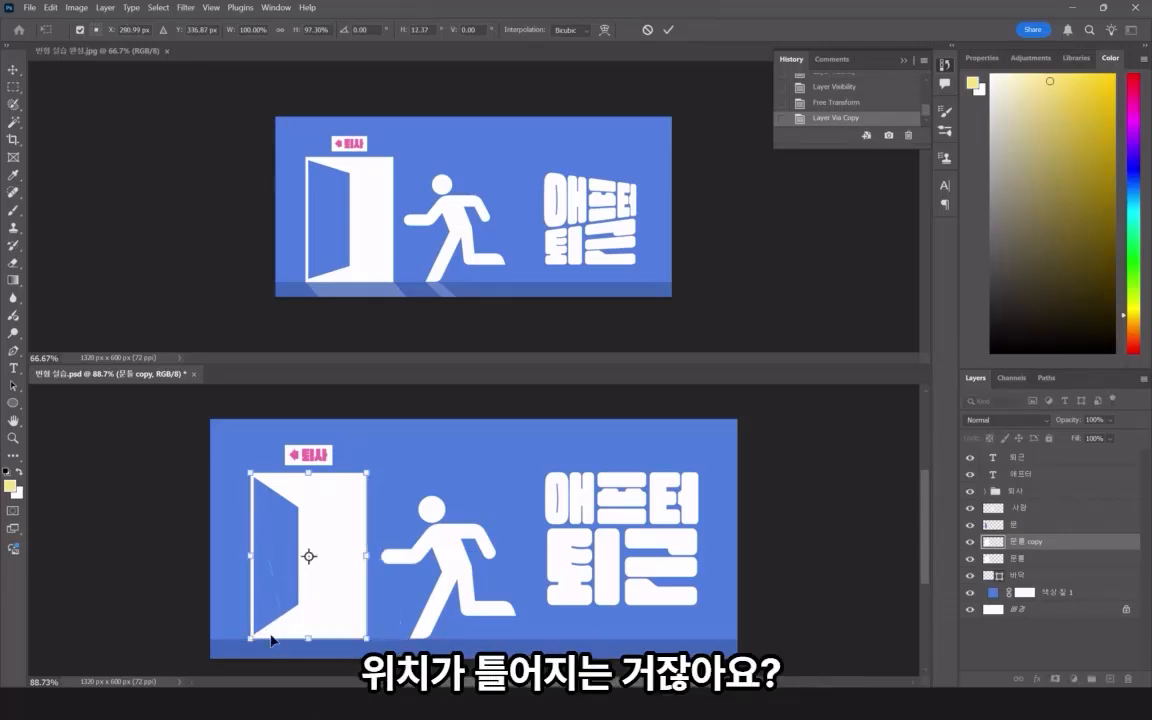
key(ctrl+z)
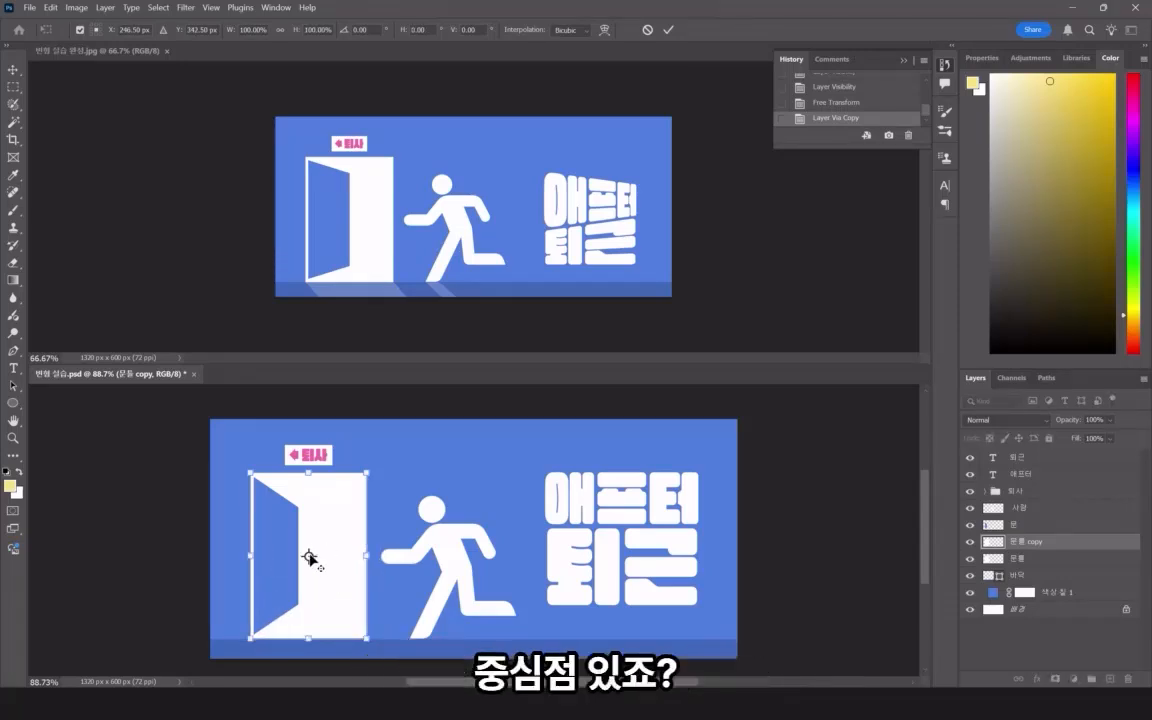
drag(310, 557, 309, 640)
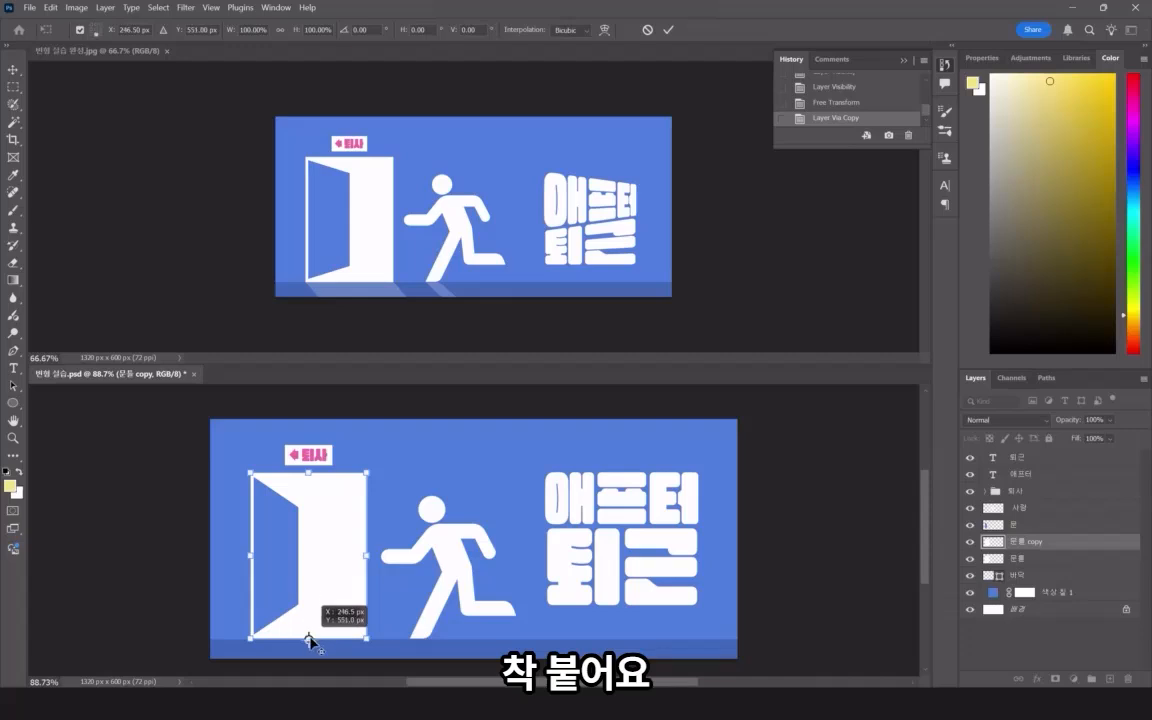
right_click(328, 606)
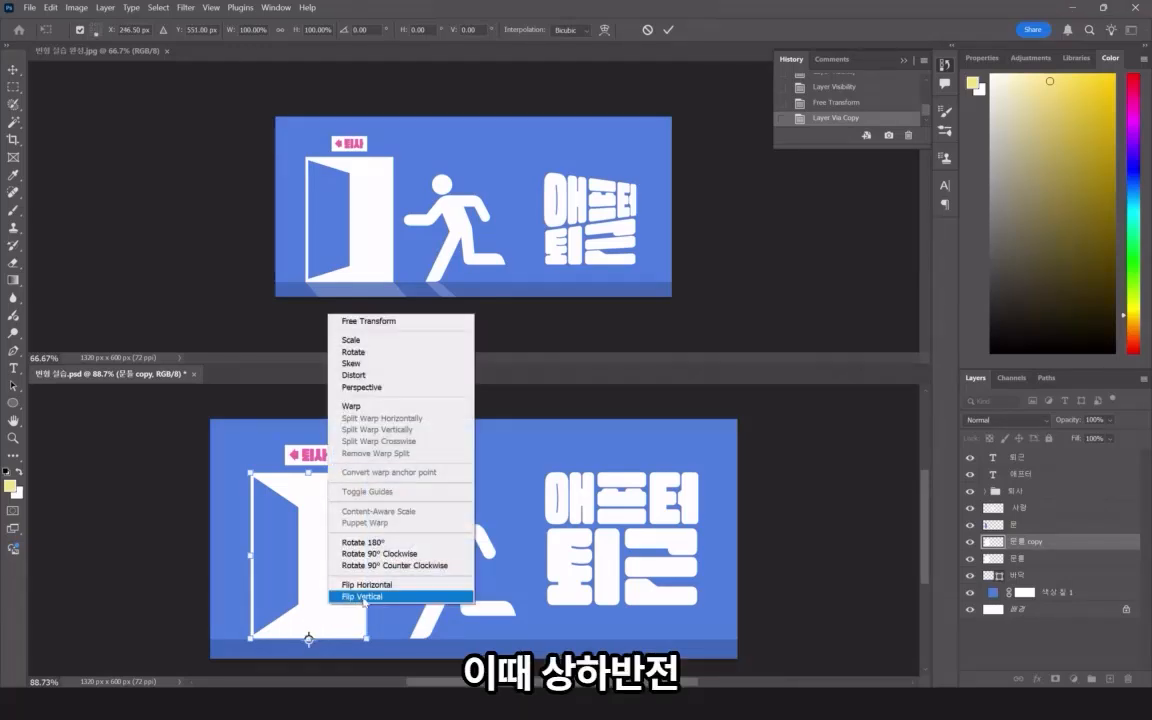
click(364, 597)
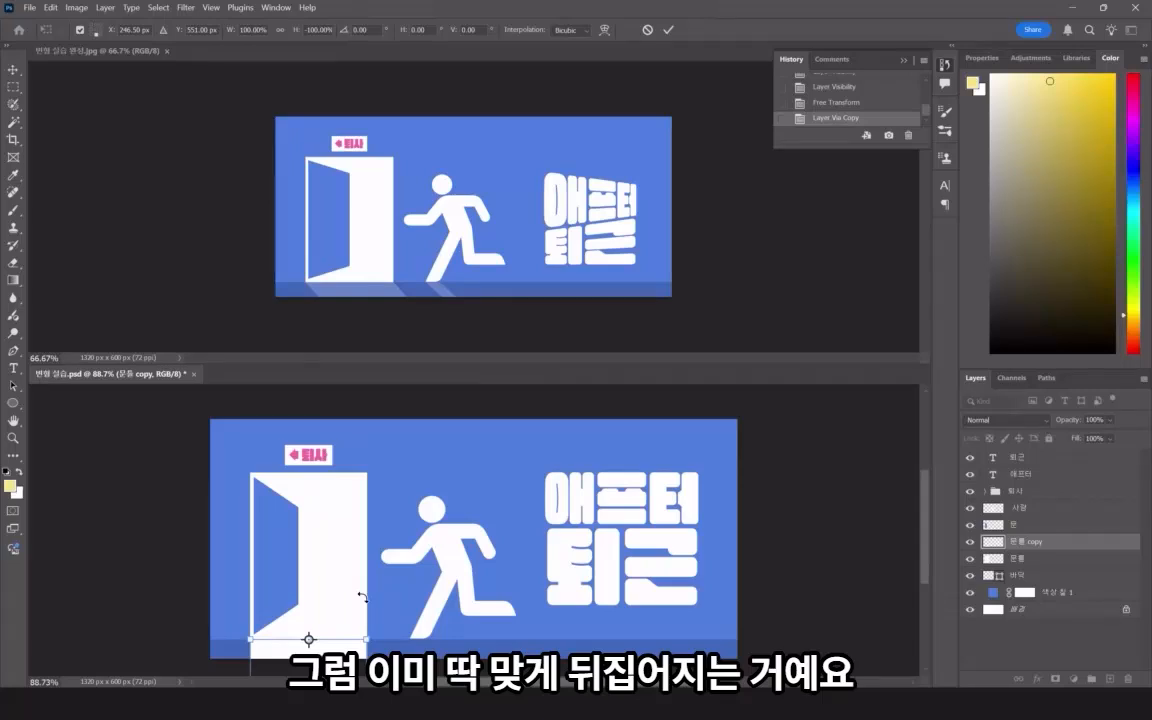
Skew the flipped 문틀 copy horizontally to the right by about 31.7°, apply the transform, and set the layer's opacity to 30%.
scroll(364, 597, down, 3)
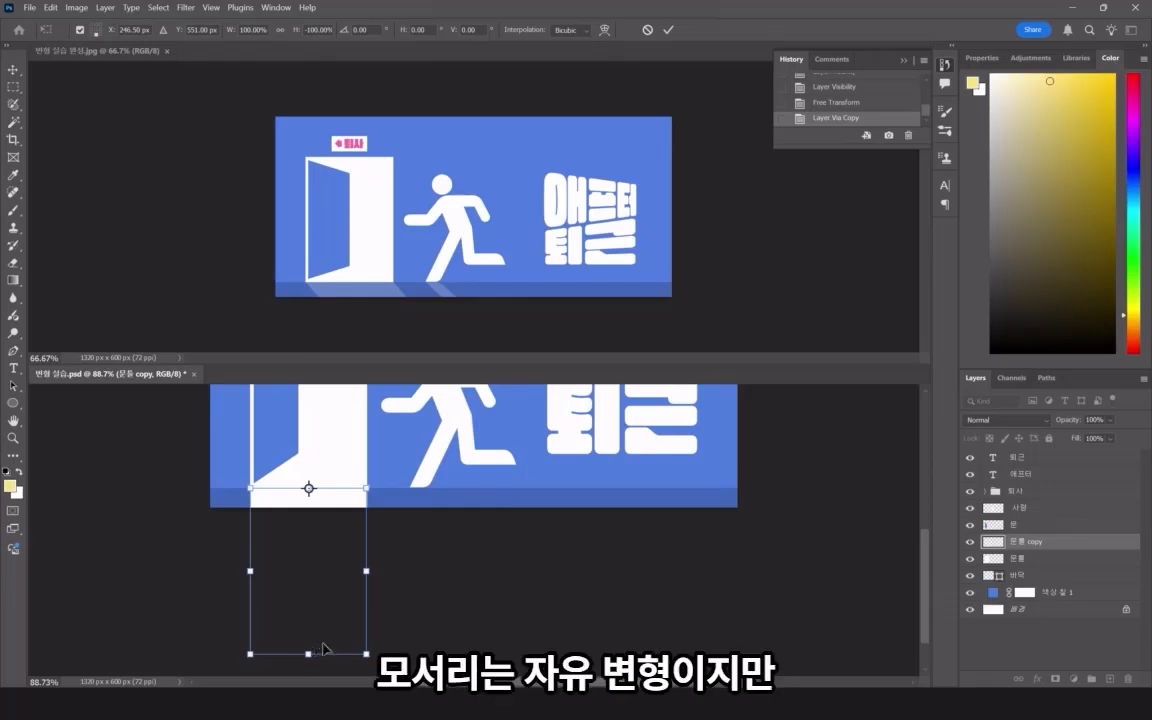
drag(366, 654, 385, 652)
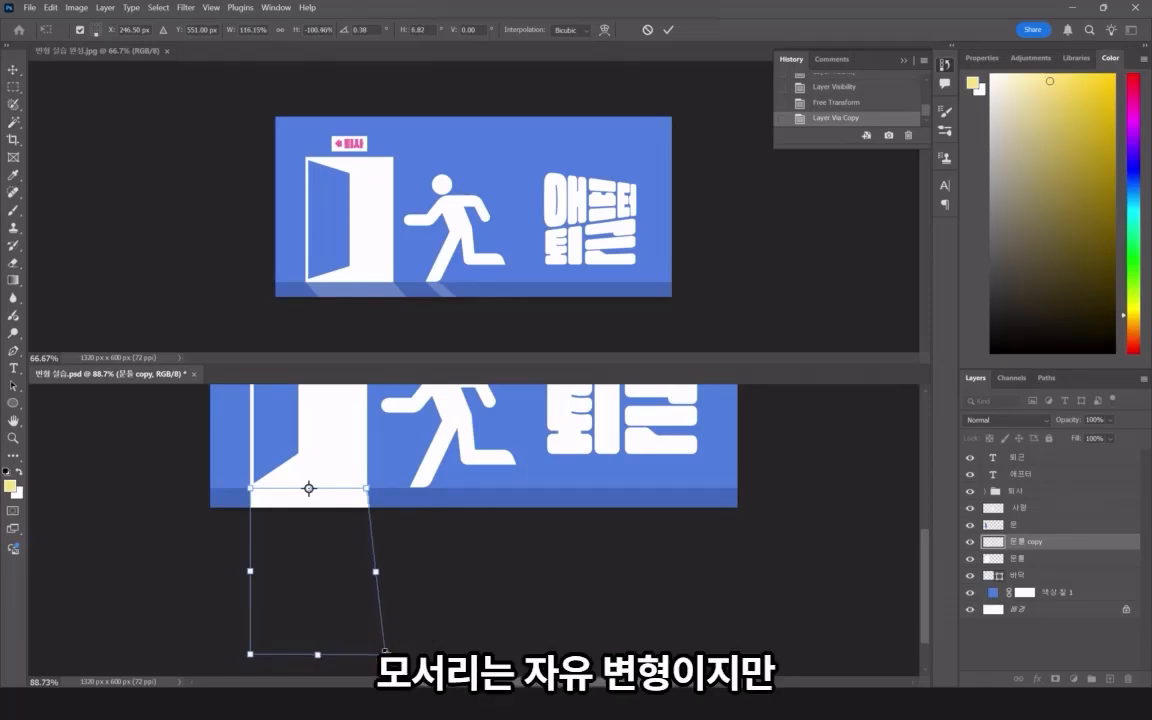
key(ctrl+z)
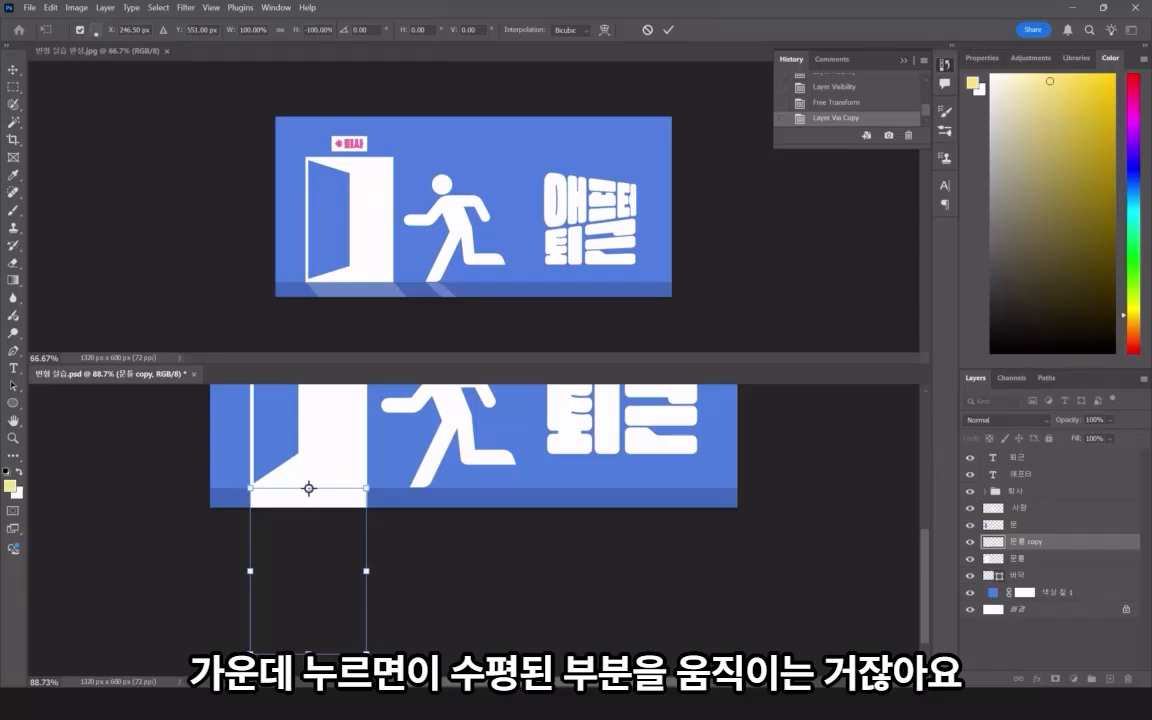
drag(310, 659, 401, 642)
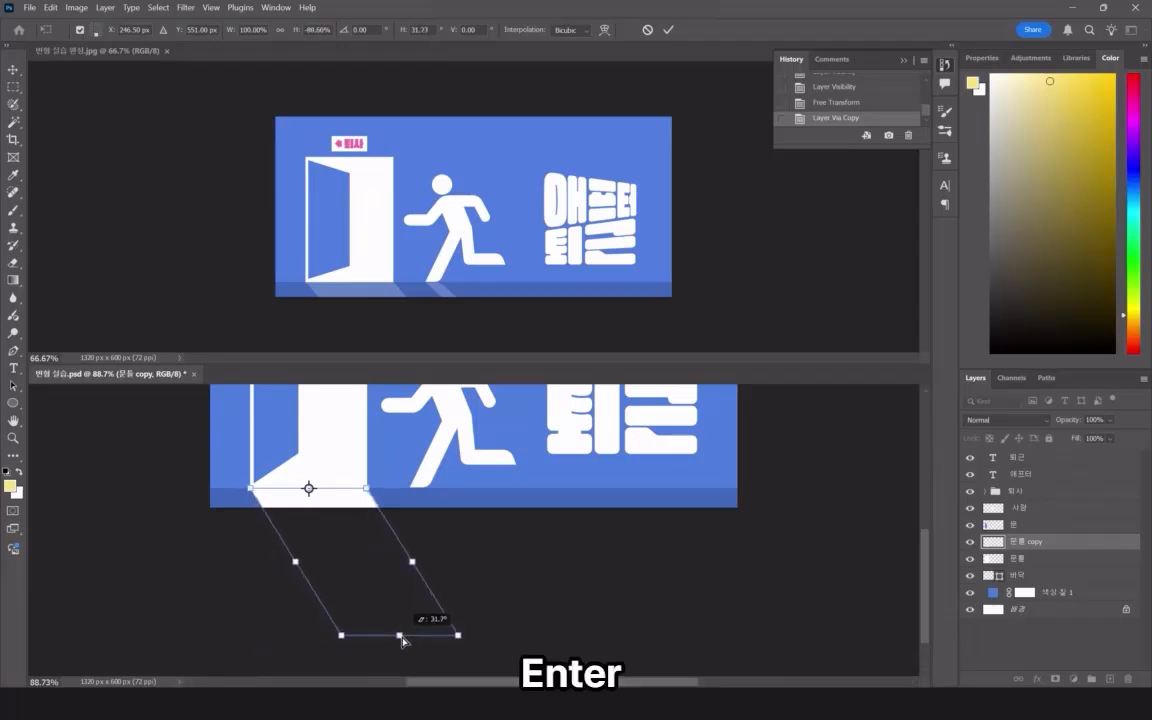
key(Return)
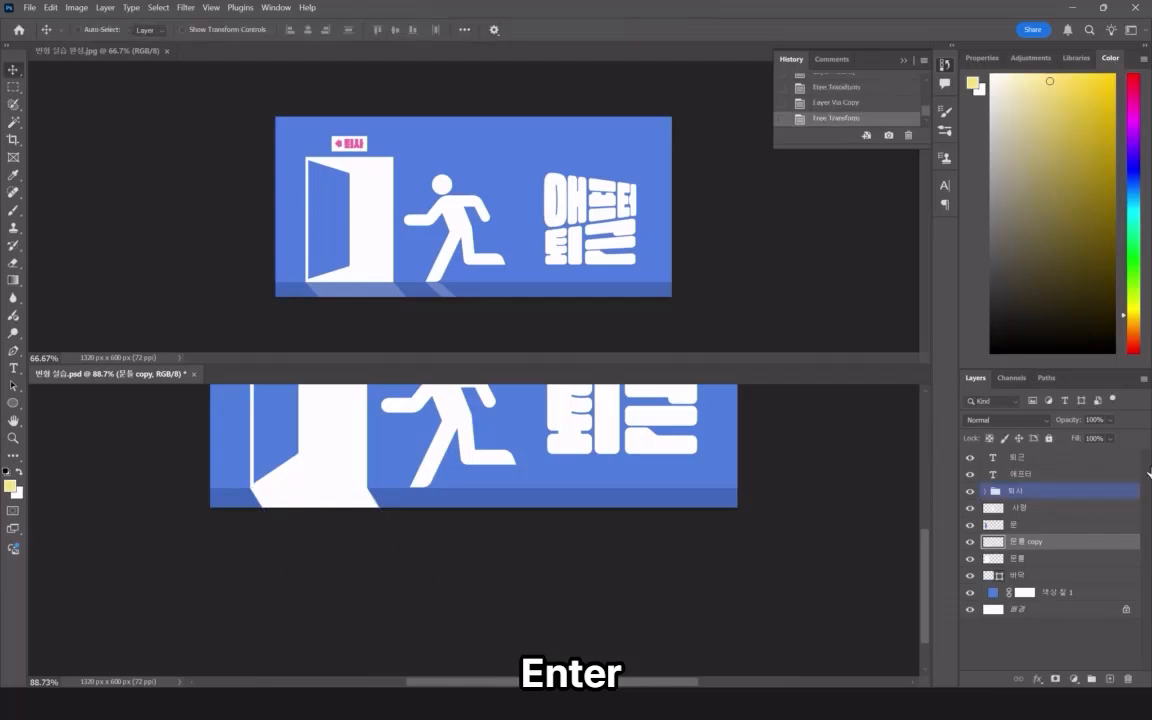
click(1109, 420)
click(1087, 441)
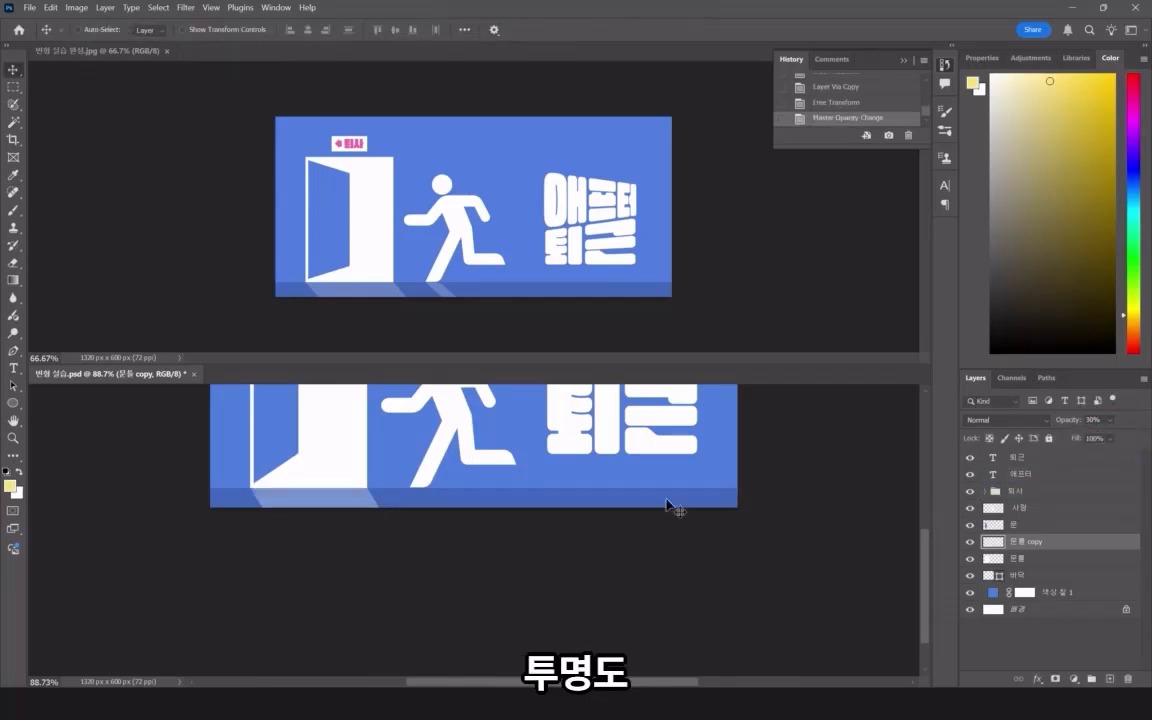
Duplicate the 사람 layer, and flip the copy vertically about a reference point set at its bottom centre.
scroll(452, 513, up, 3)
ctrl+click(443, 501)
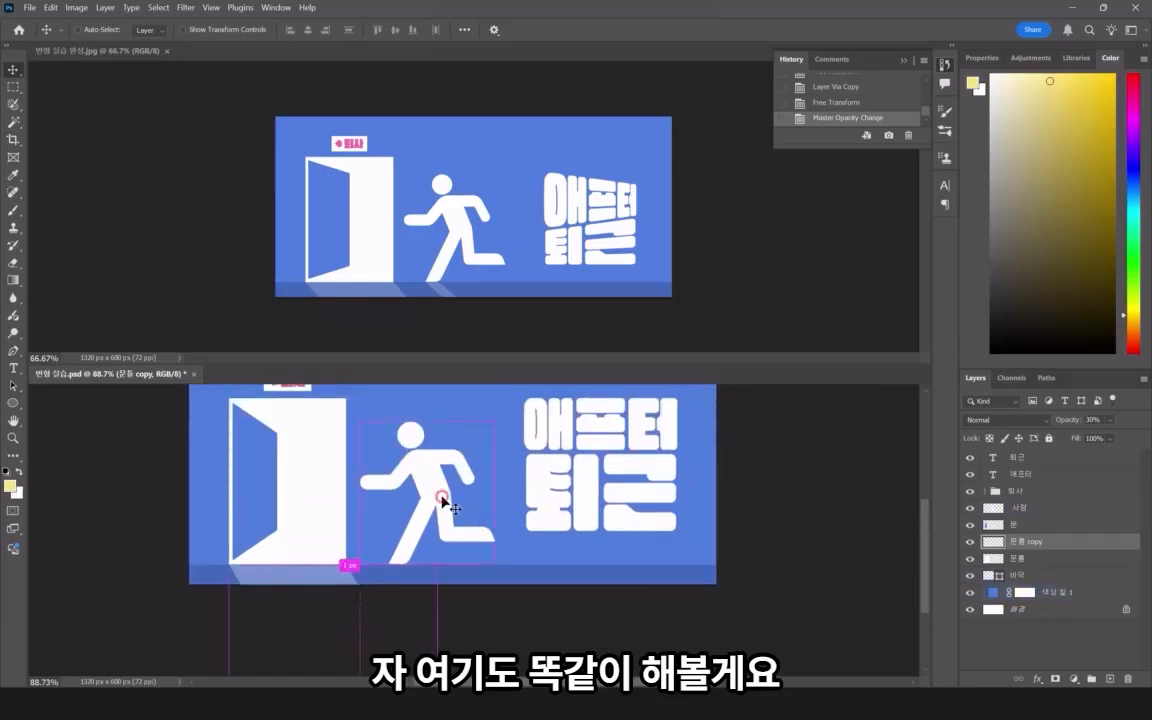
key(ctrl+j)
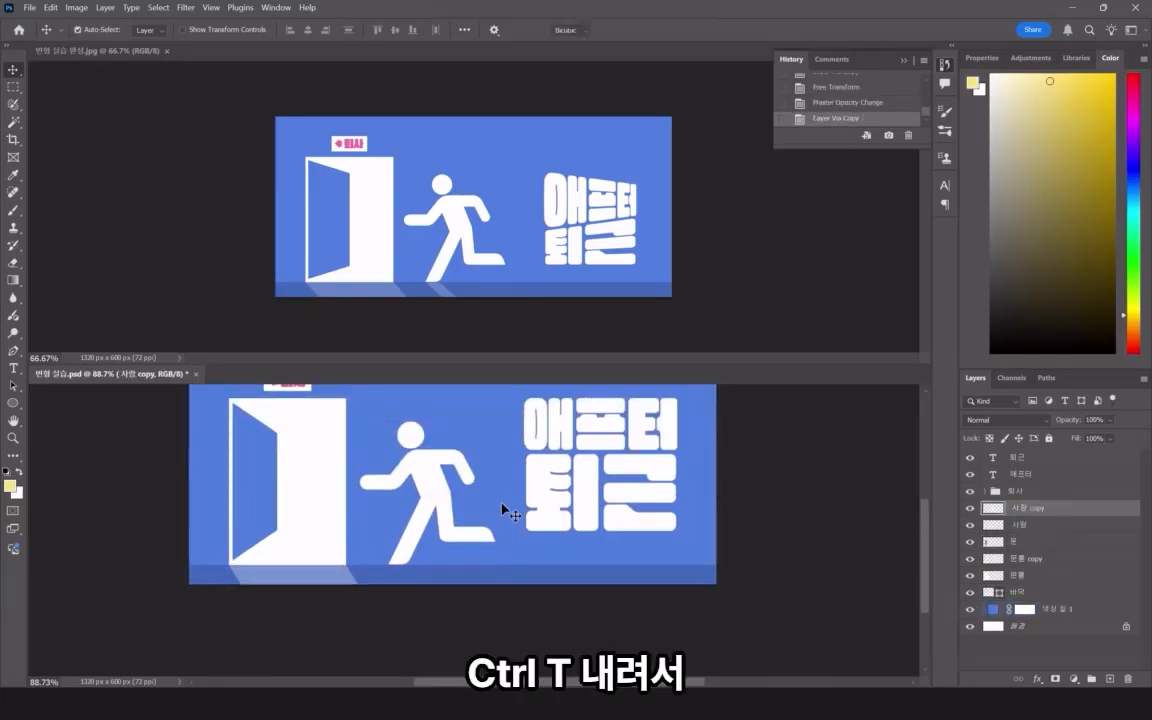
key(ctrl+t)
drag(428, 493, 428, 564)
right_click(446, 520)
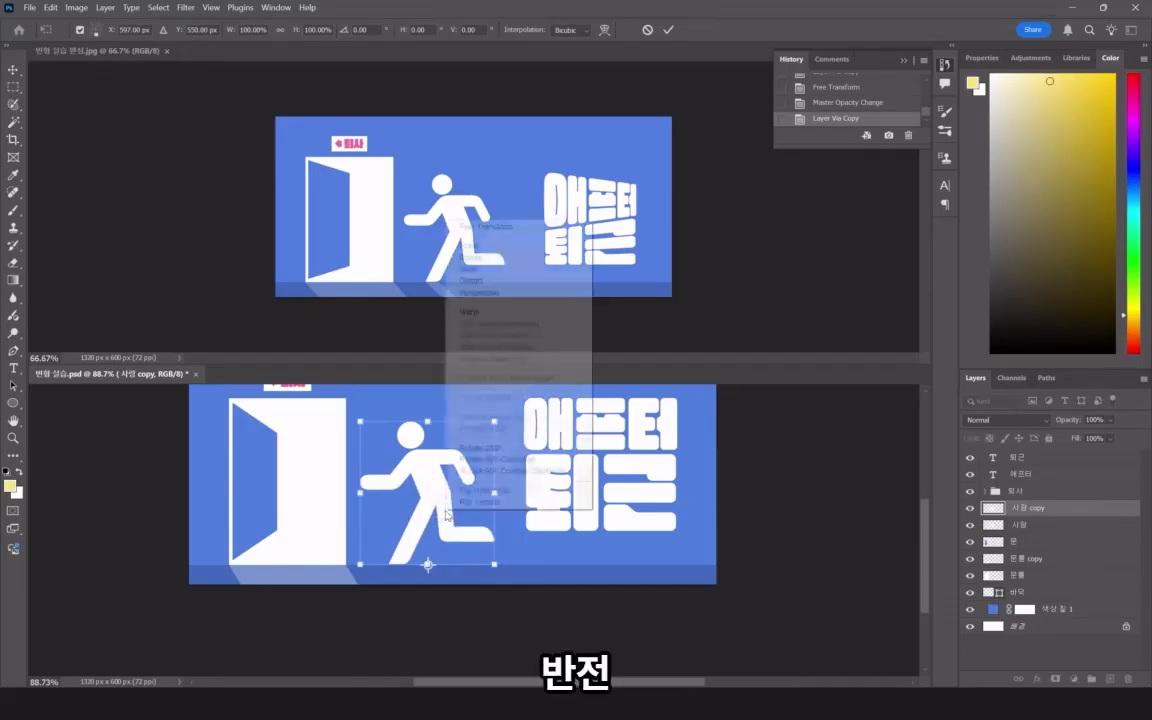
click(484, 502)
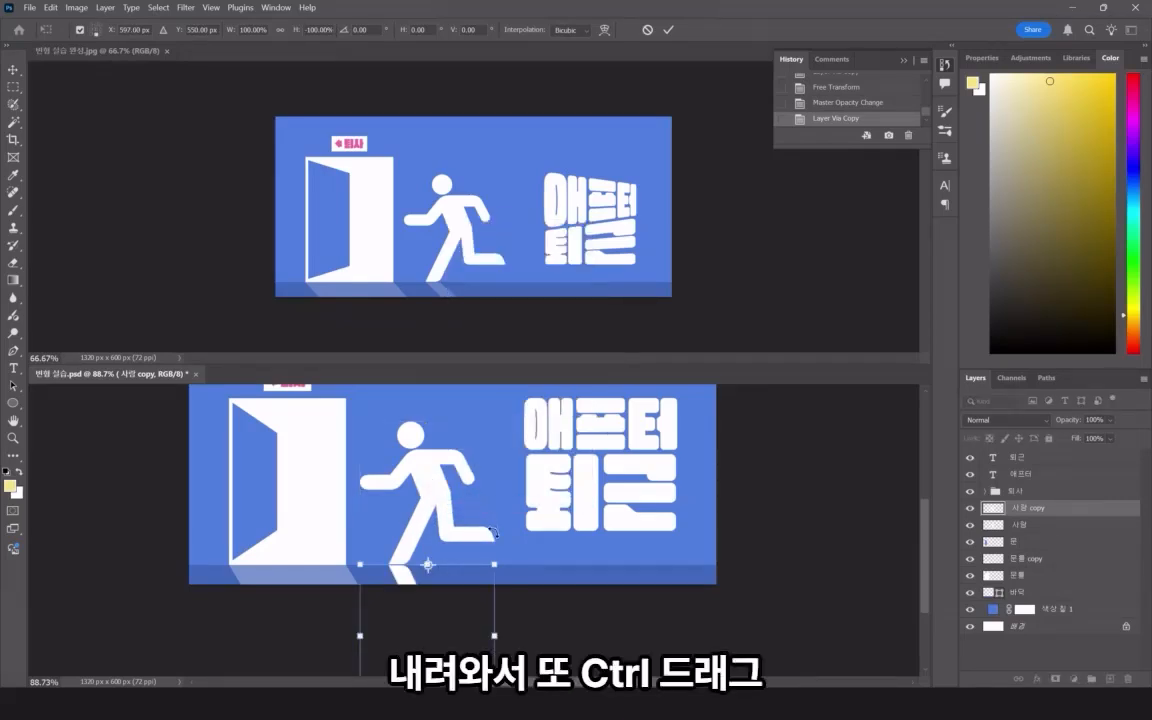
Skew the flipped 사람 copy horizontally to the right by about 19.35°, apply the transform, and set its opacity to 30%.
scroll(450, 600, down, 3)
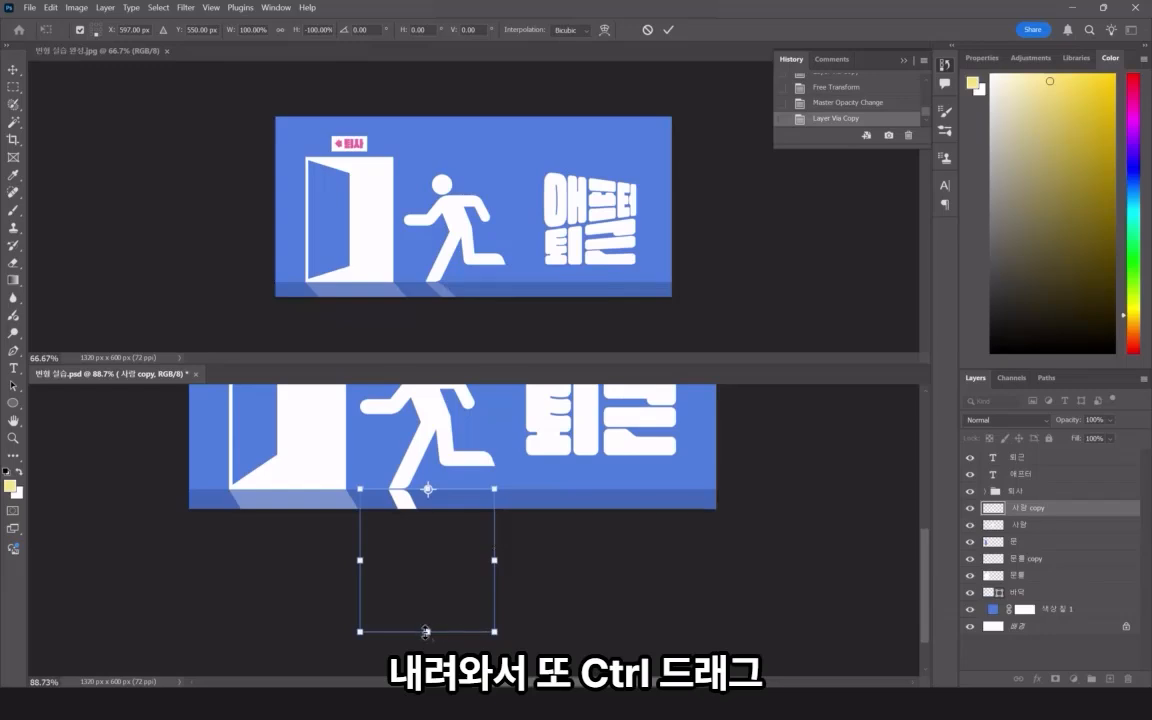
drag(426, 632, 475, 630)
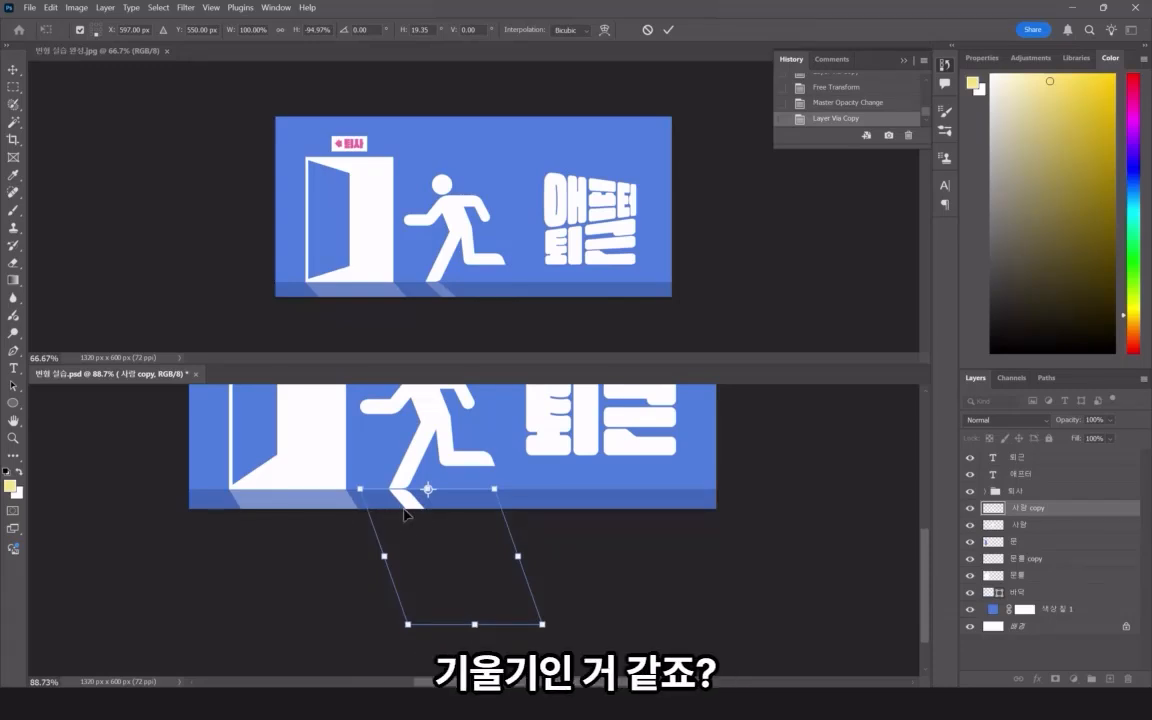
key(Return)
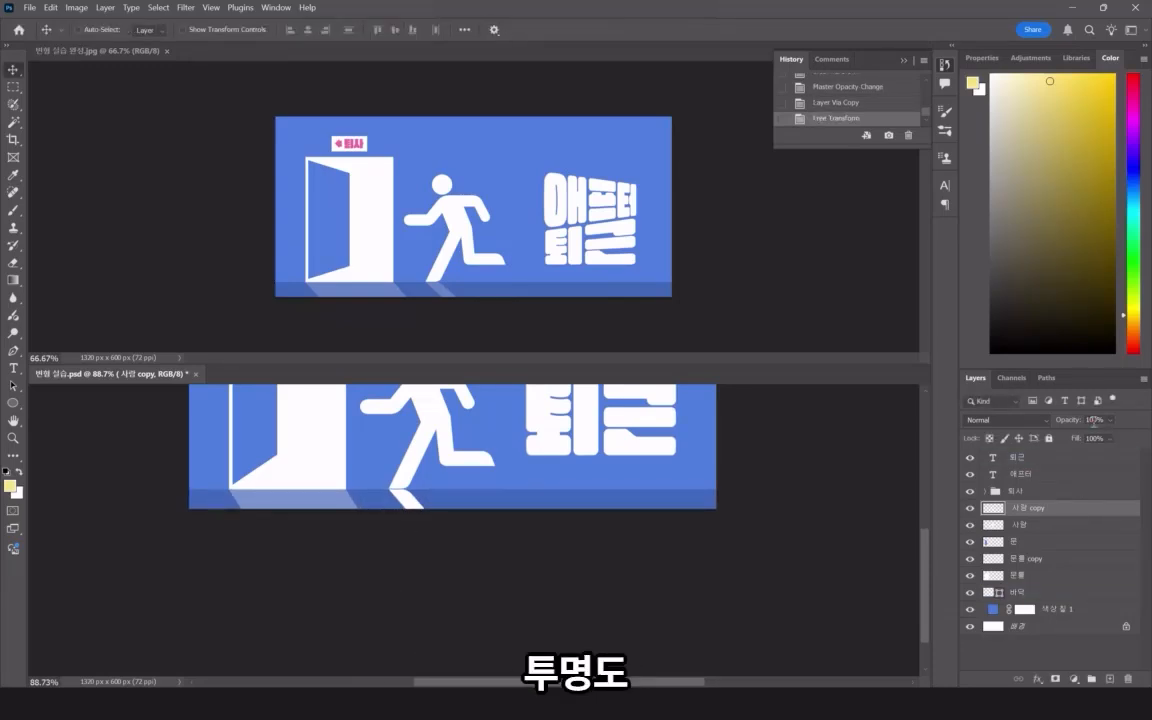
text(30)
key(Return)
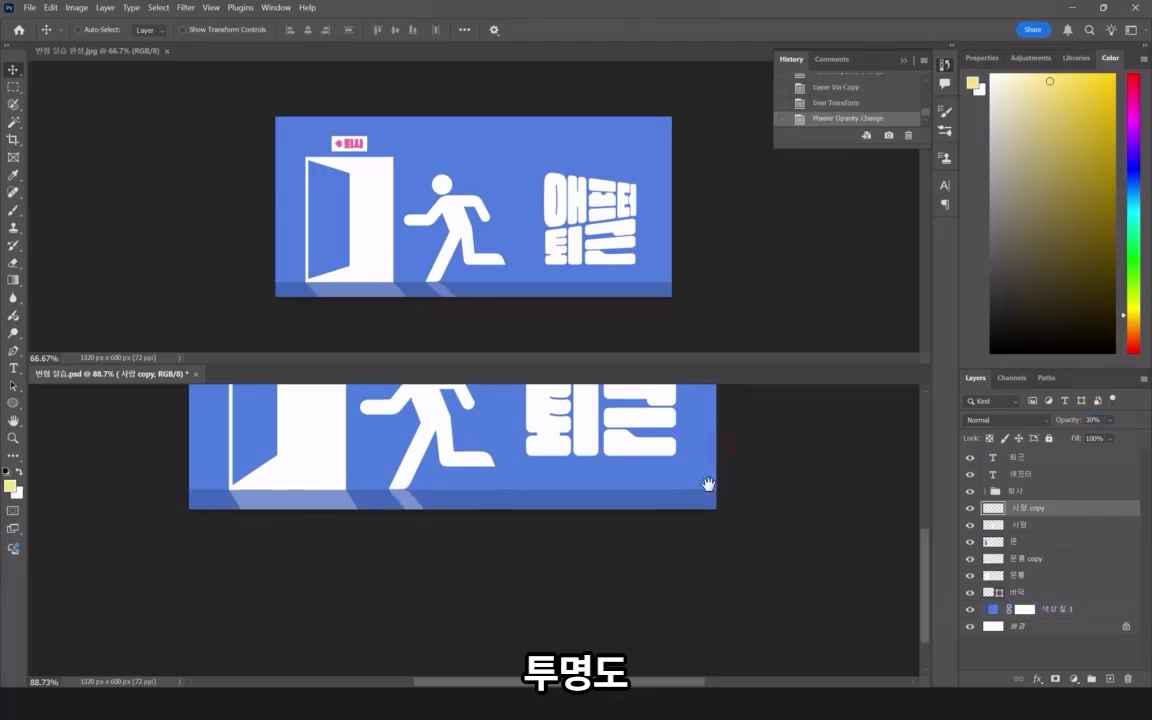
Rasterize the 애프터 and 퇴근 text layers together.
drag(722, 467, 704, 560)
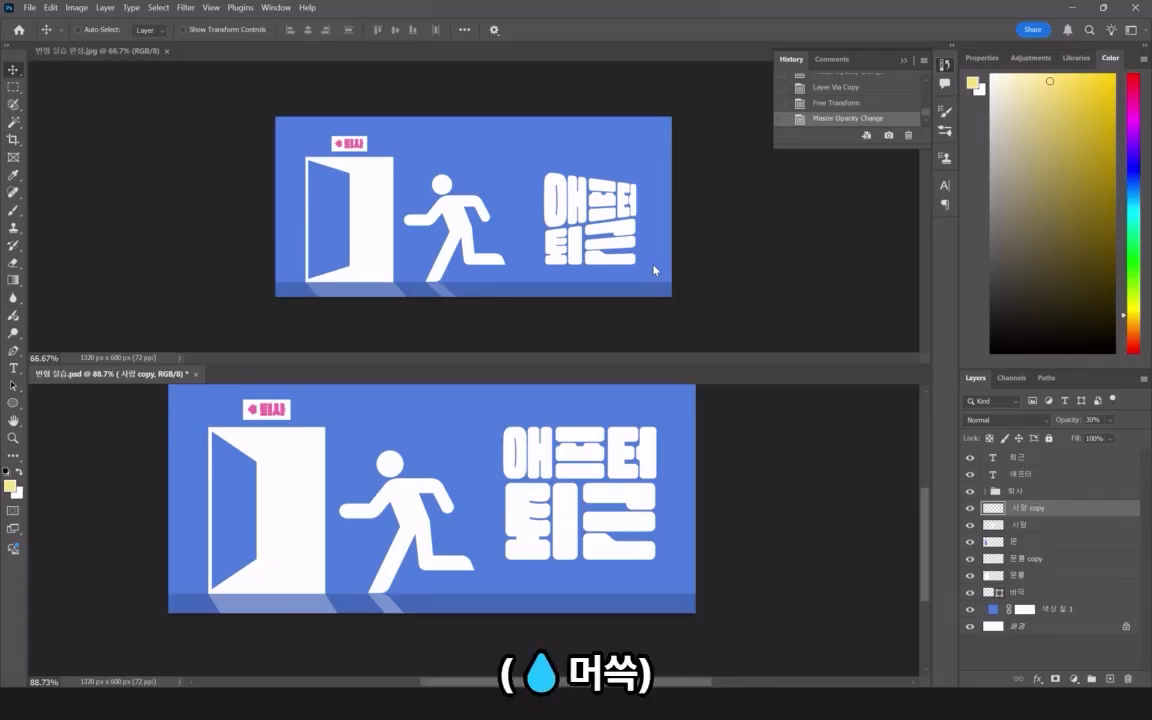
click(1036, 475)
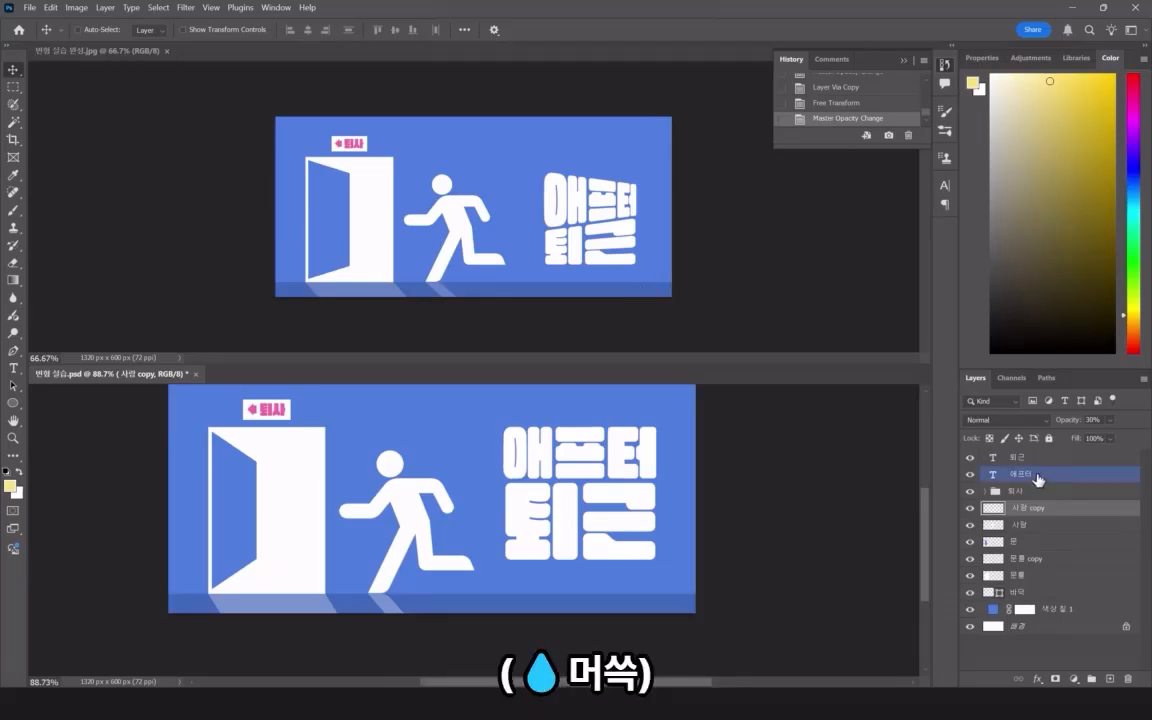
shift+click(1053, 458)
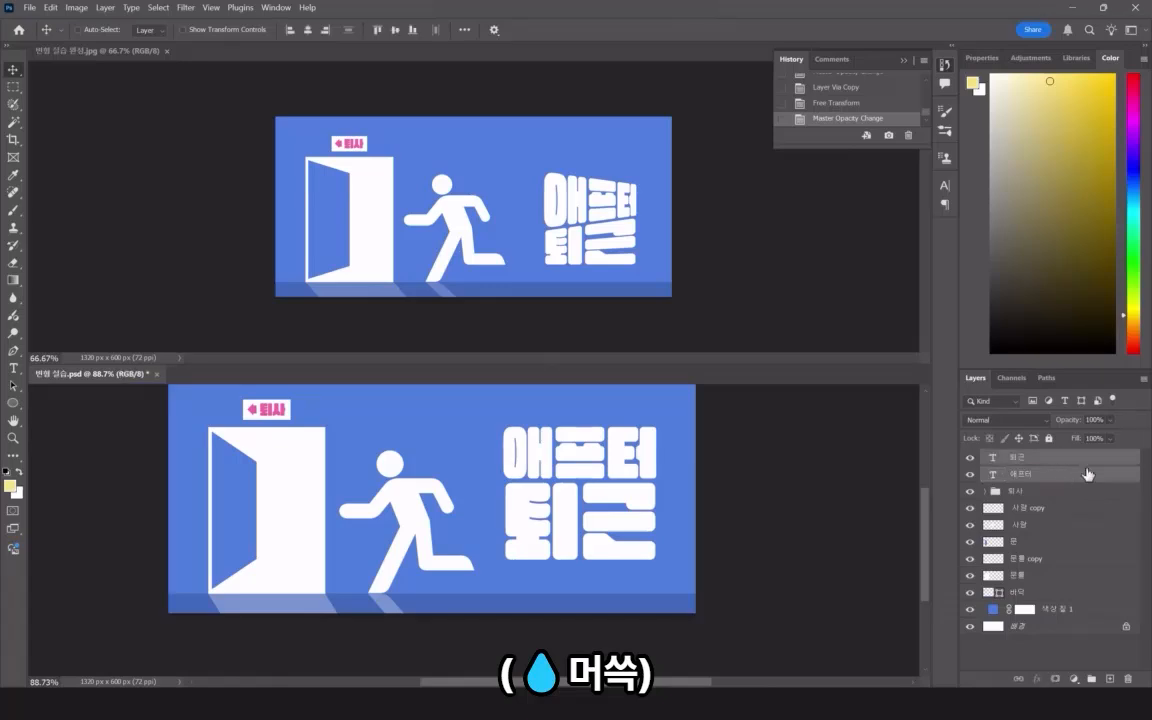
right_click(1053, 460)
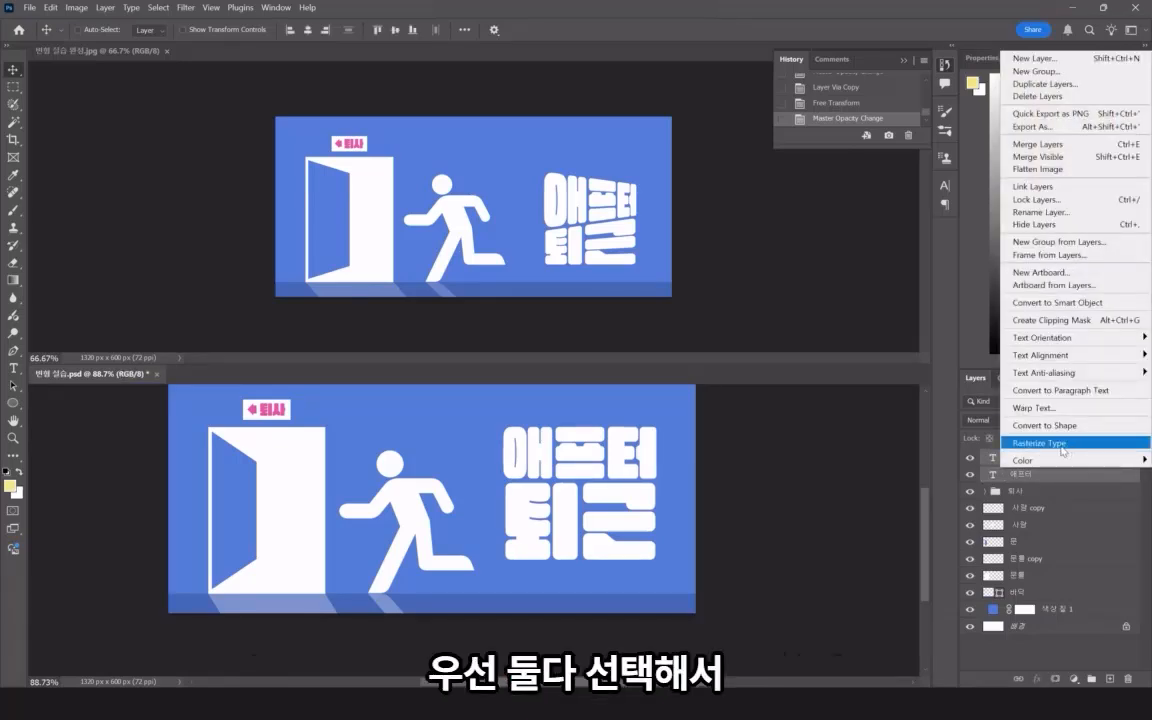
click(1060, 443)
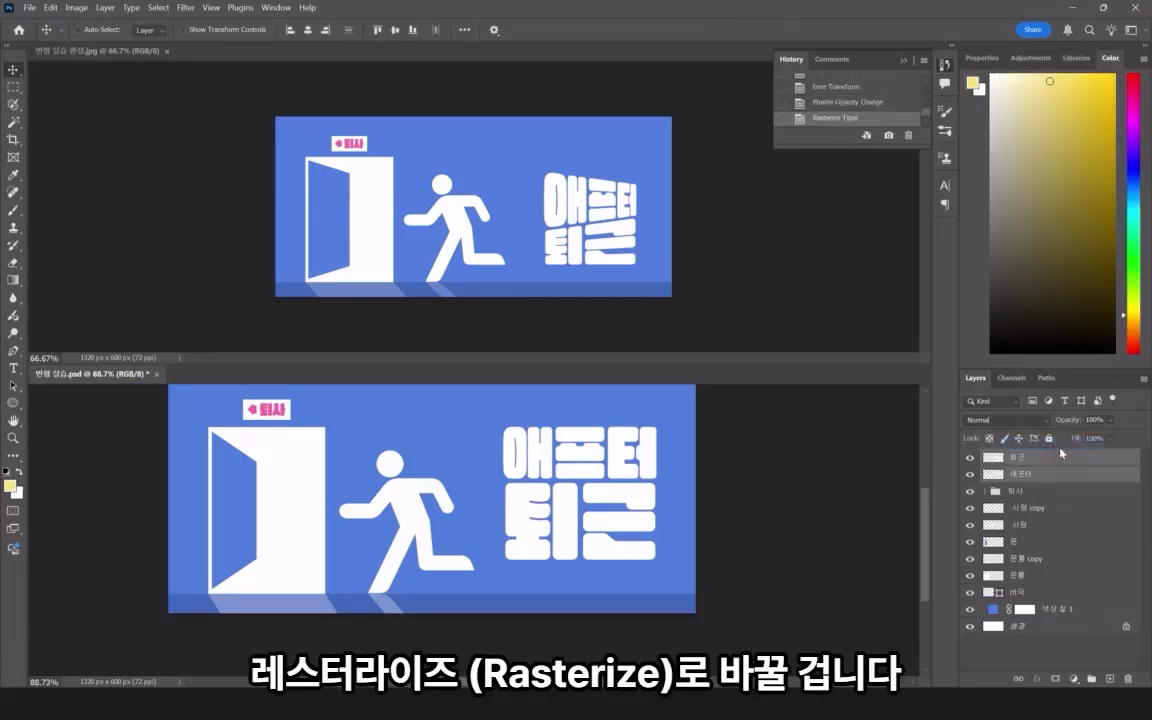
Free Transform the 퇴근 layer, lowering only its upper-left corner straight down with a vertical skew of about -10.35°, and apply it.
click(1043, 476)
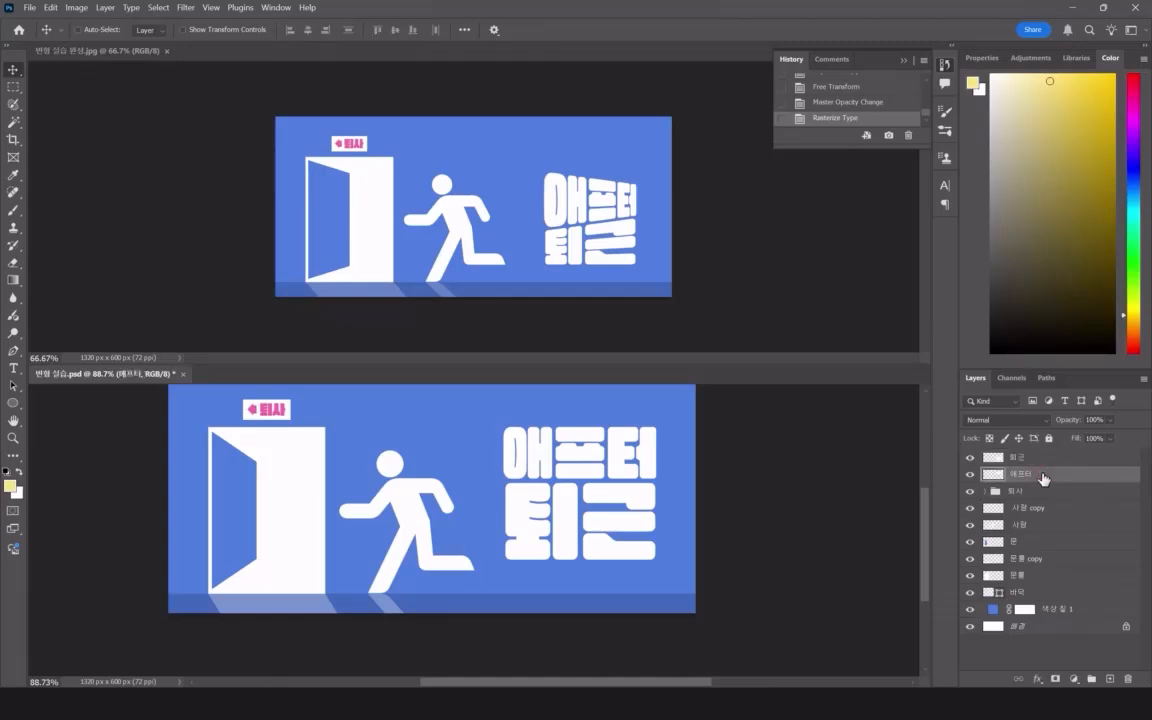
key(ctrl+t)
click(1031, 459)
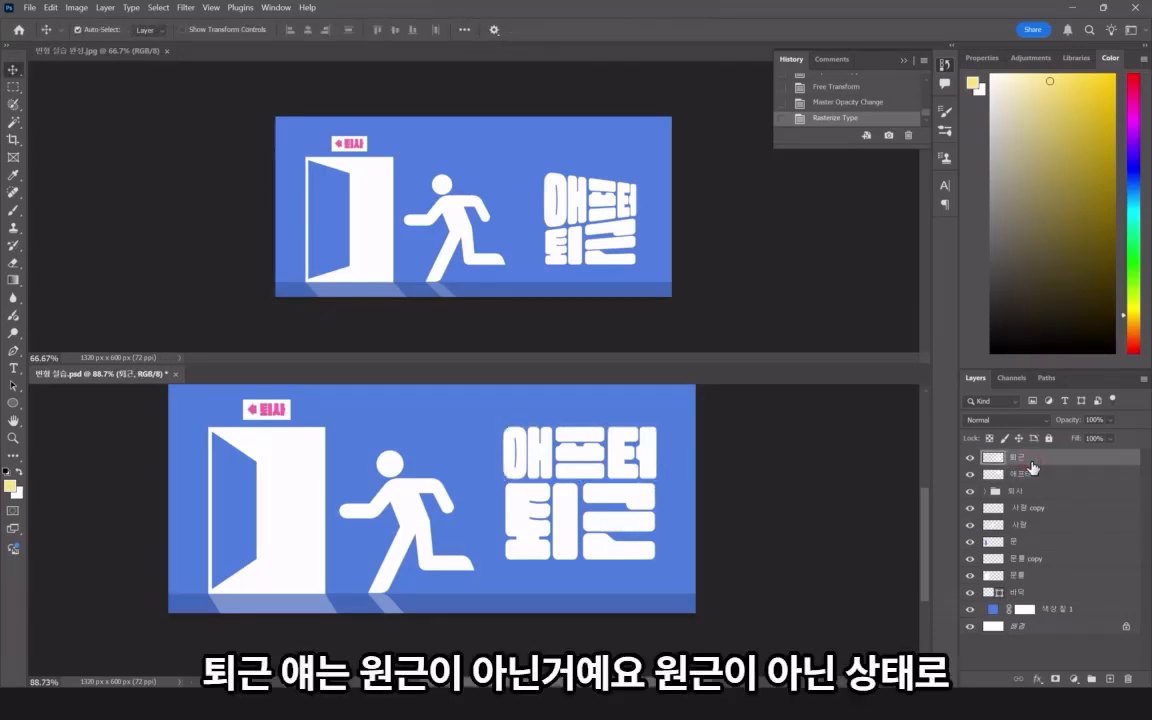
key(ctrl+t)
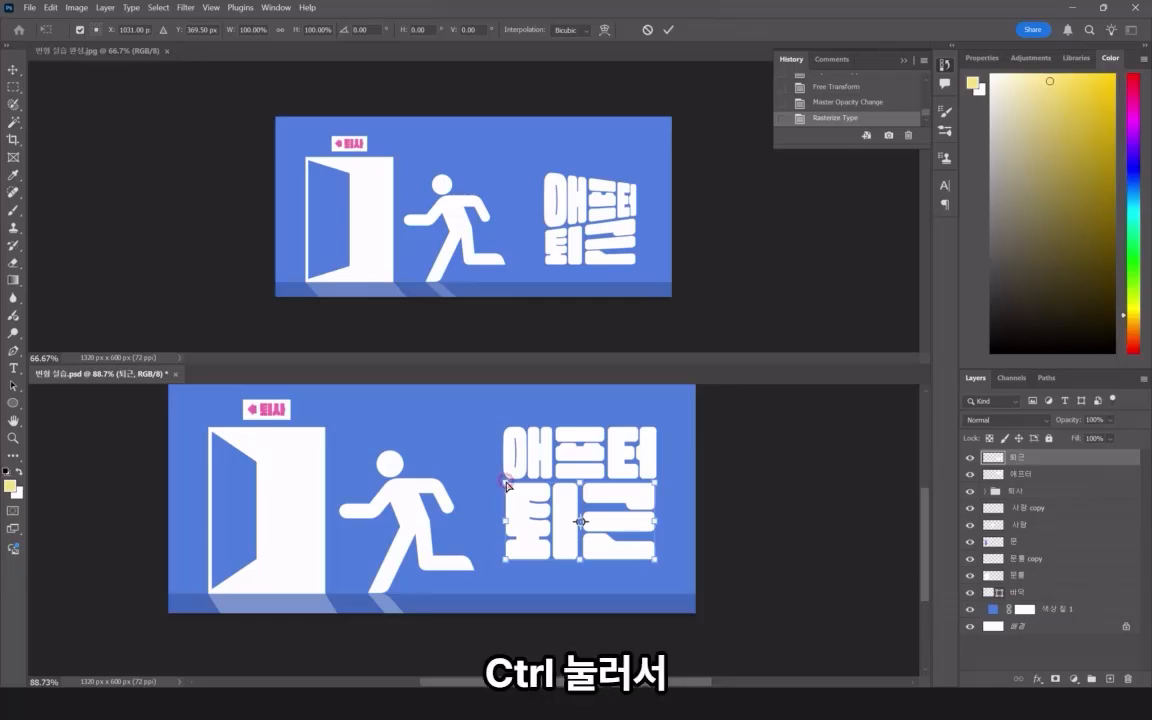
drag(507, 486, 485, 524)
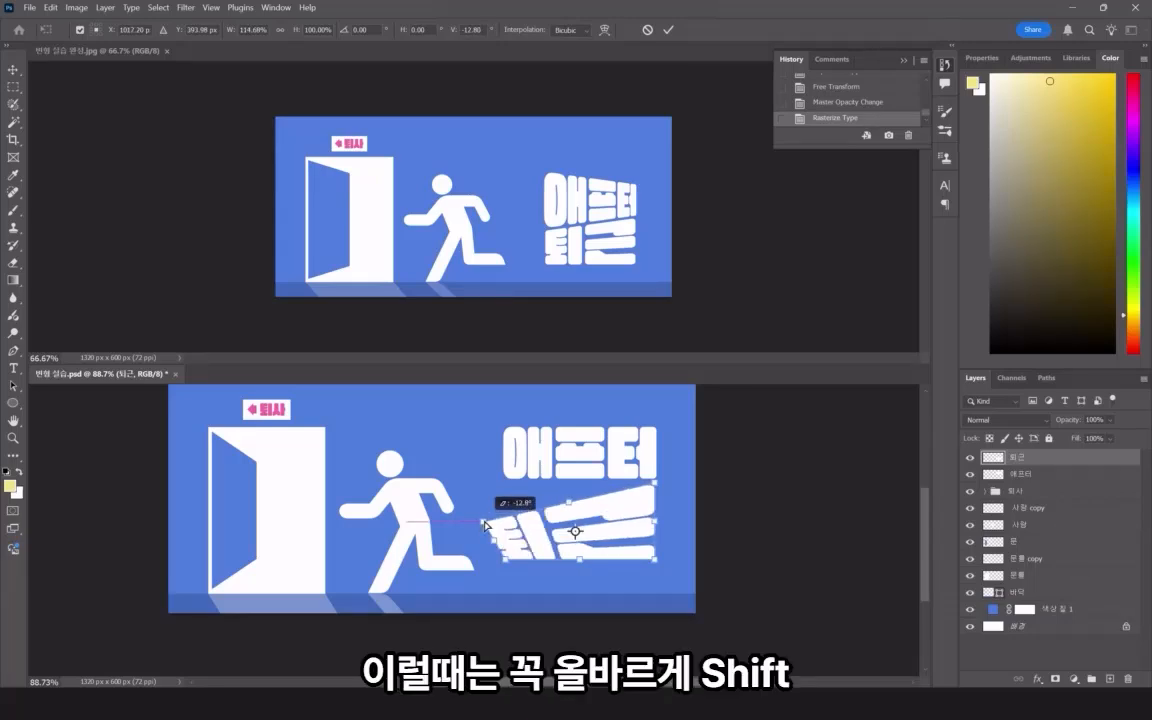
drag(485, 524, 494, 514)
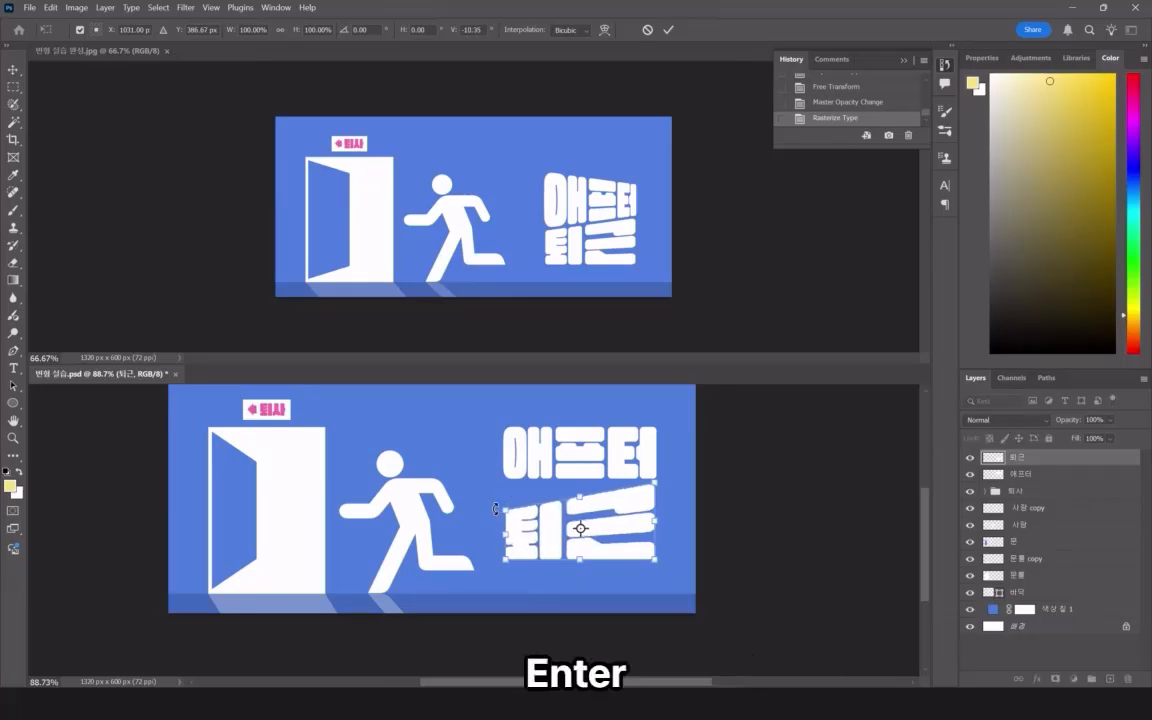
key(Return)
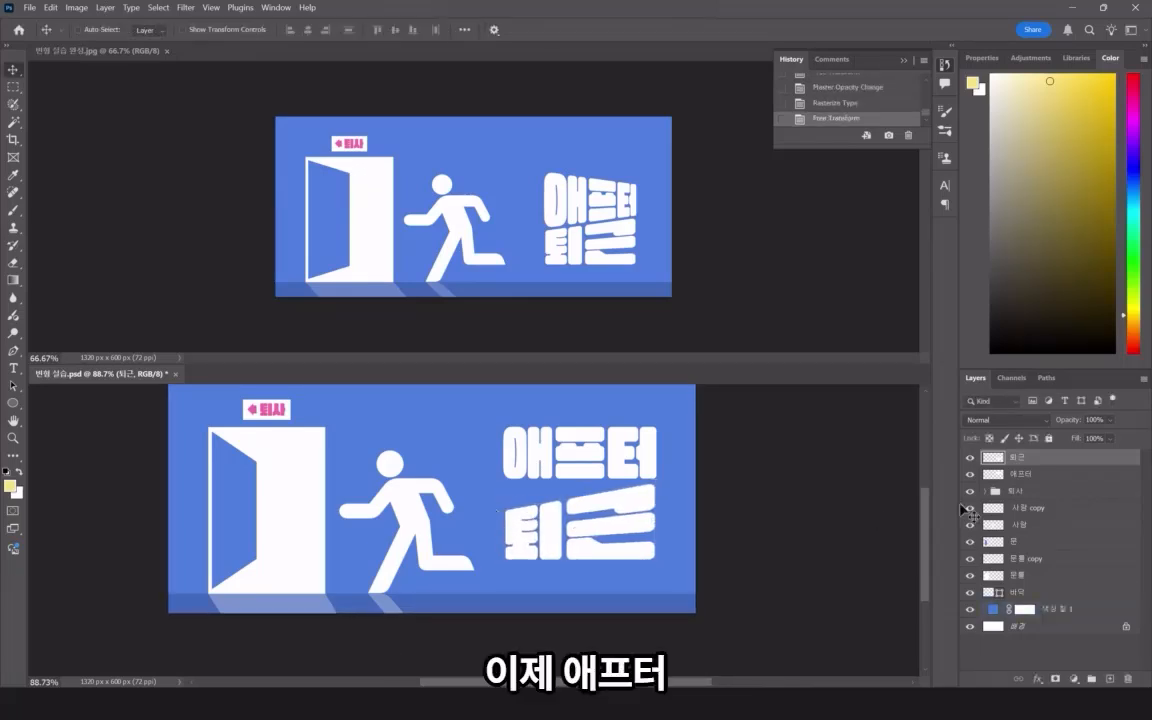
Free Transform the 애프터 layer in perspective, stretching its left edge symmetrically with a vertical skew of about 10.3°, and apply it.
mouse_move(1015, 457)
mouse_down()
mouse_move(1020, 492)
mouse_move(1020, 480)
mouse_up()
click(1020, 474)
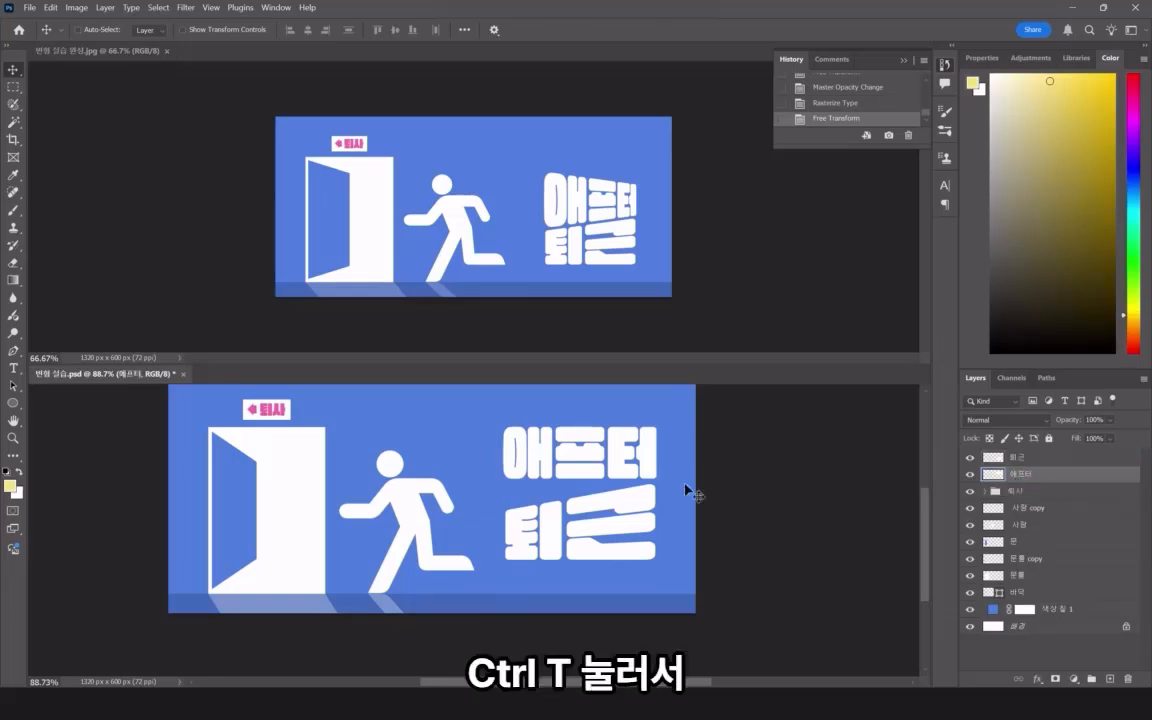
key(ctrl+t)
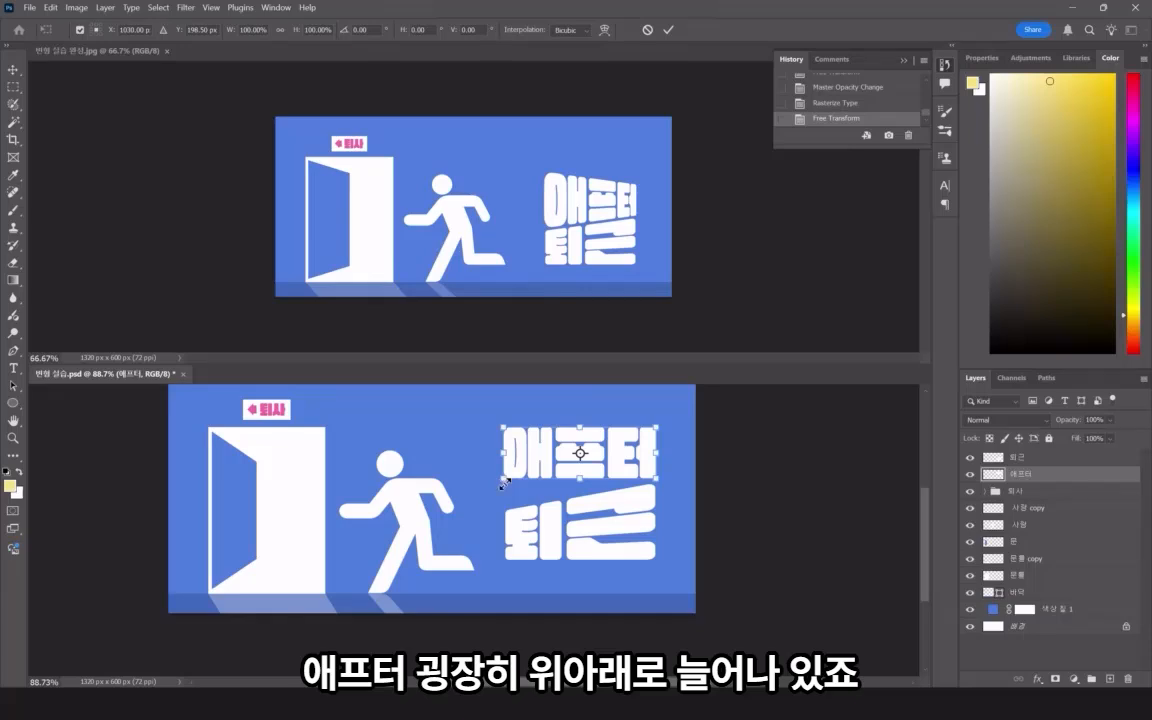
drag(504, 483, 507, 514)
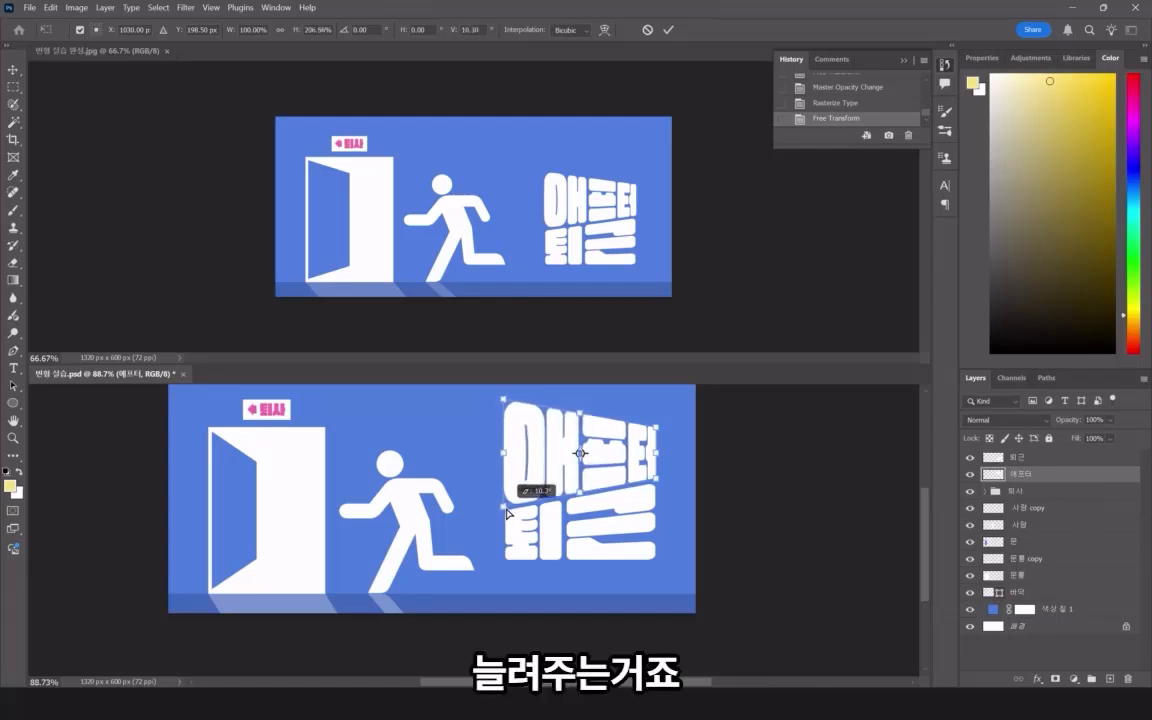
key(Return)
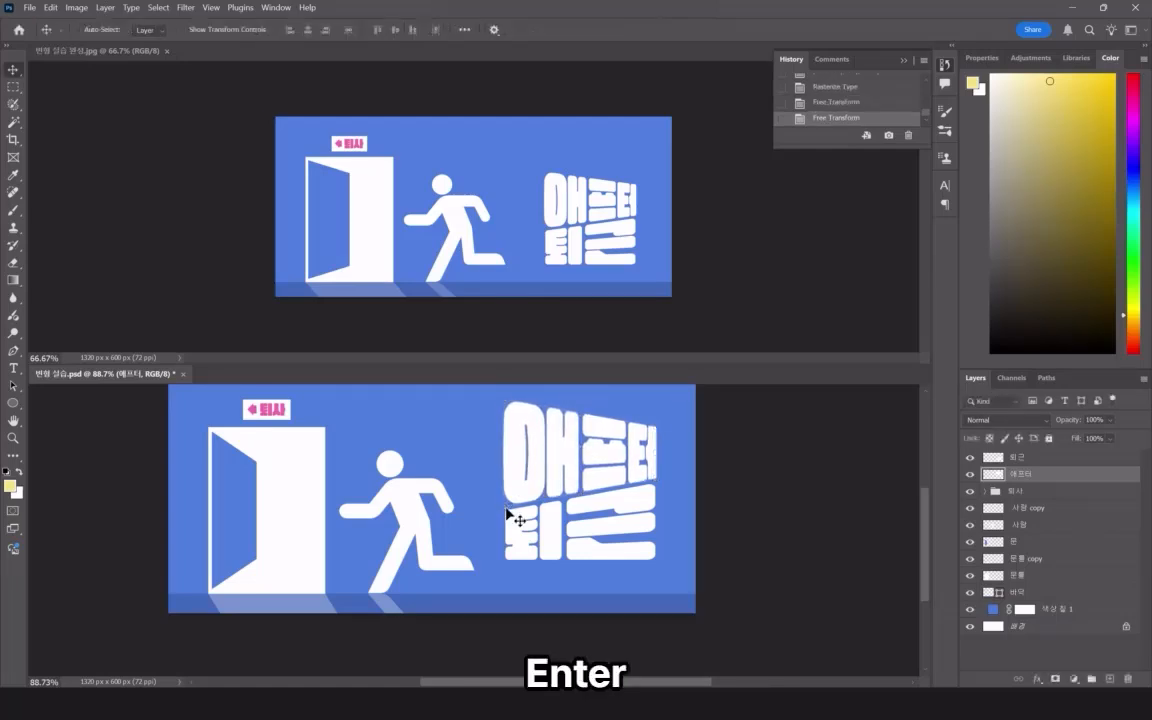
Free Transform the 애프터 and 퇴근 layers together, scaling them proportionally to about 64.06%.
shift+click(1037, 459)
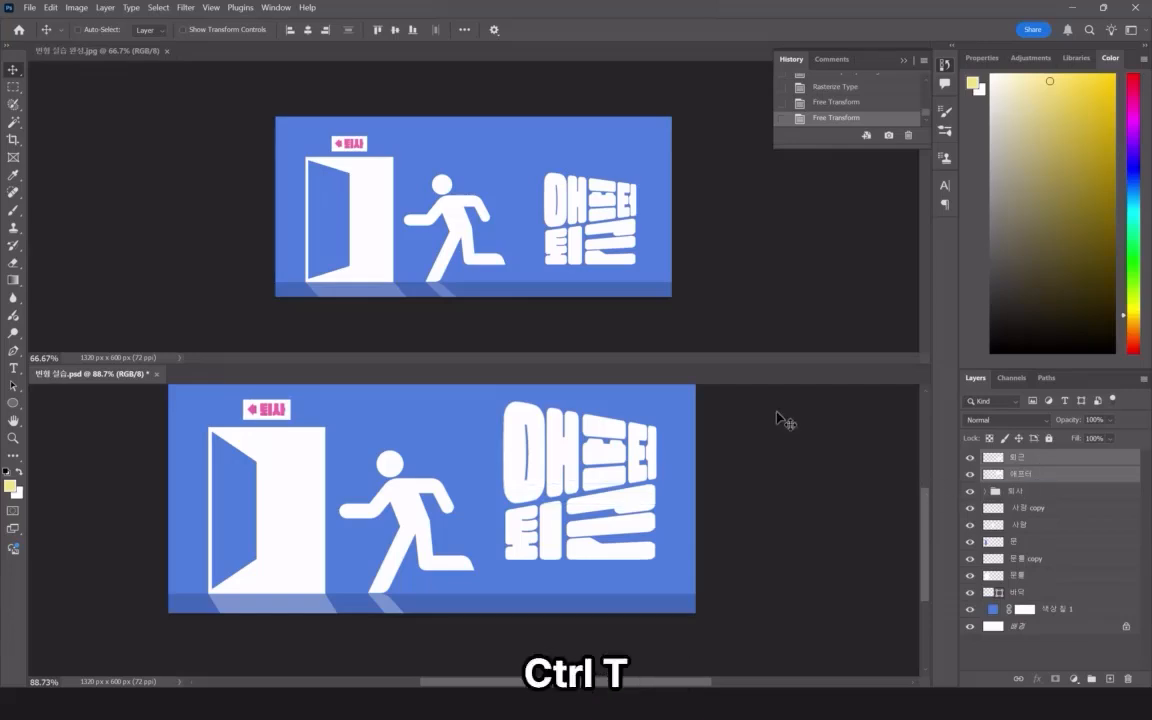
key(ctrl+t)
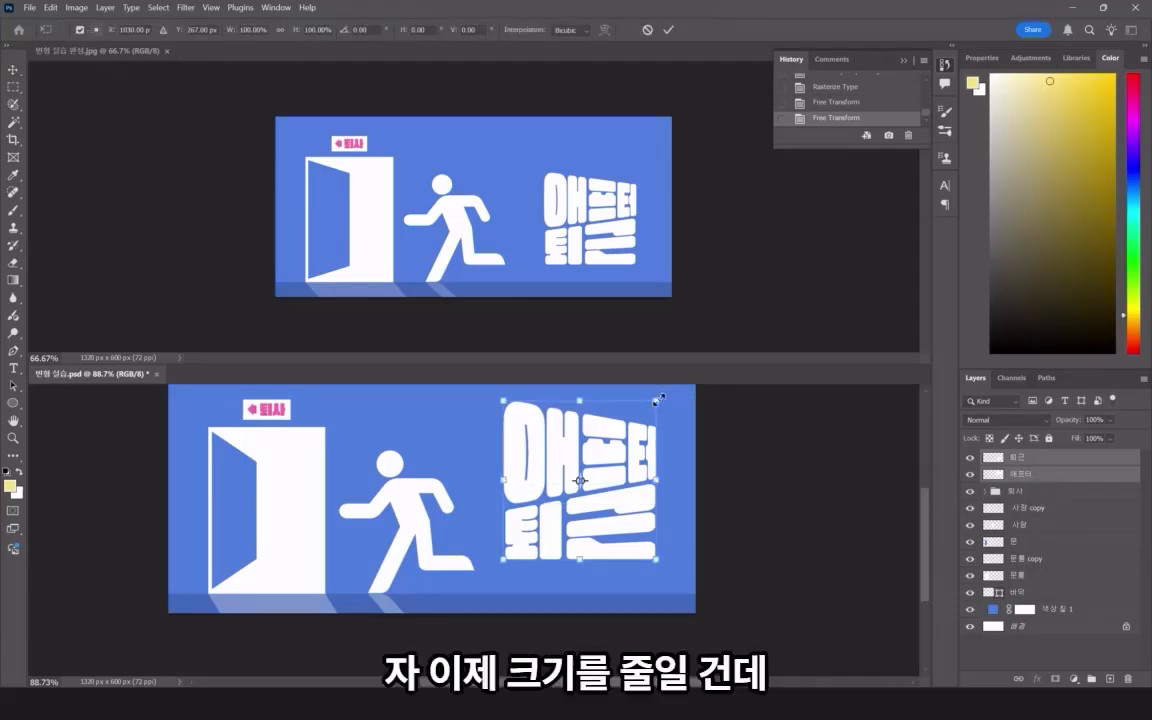
drag(657, 401, 606, 463)
Move the scaled text to about X 1038 px, Y 359.5 px beside the running figure, and apply the transform.
drag(586, 536, 617, 536)
key(Up)
key(Up)
key(Up)
key(Up)
key(Up)
key(Up)
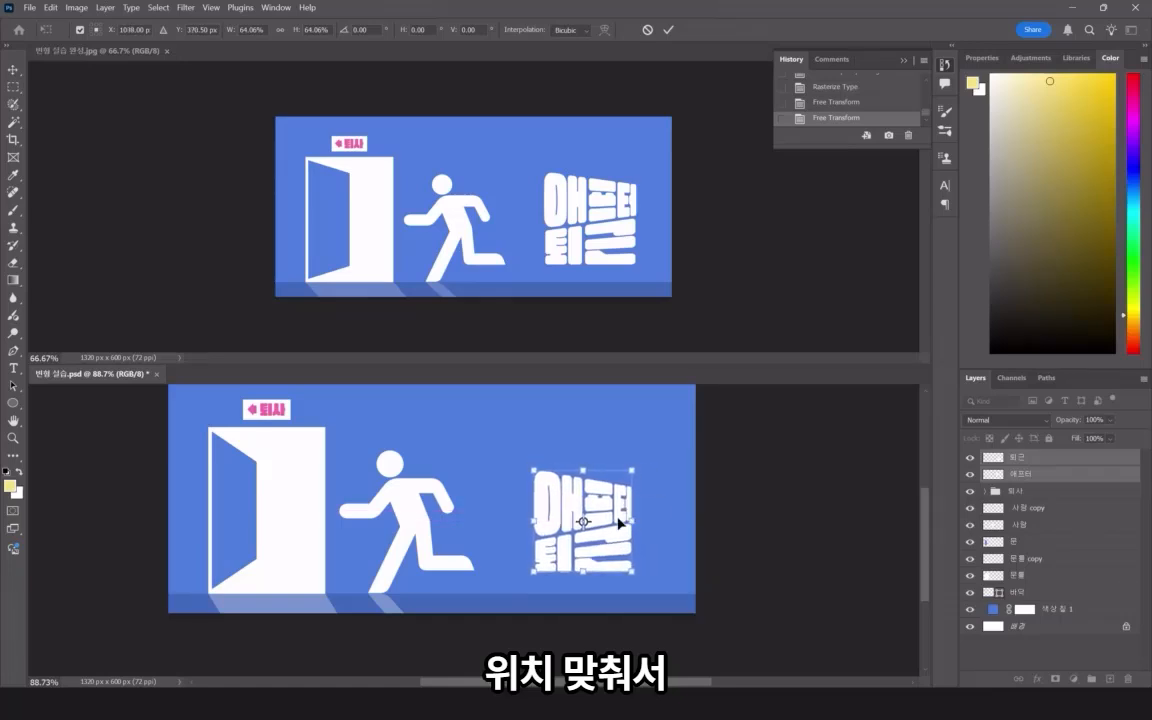
key(Up)
key(Up)
key(Up)
key(Up)
key(Up)
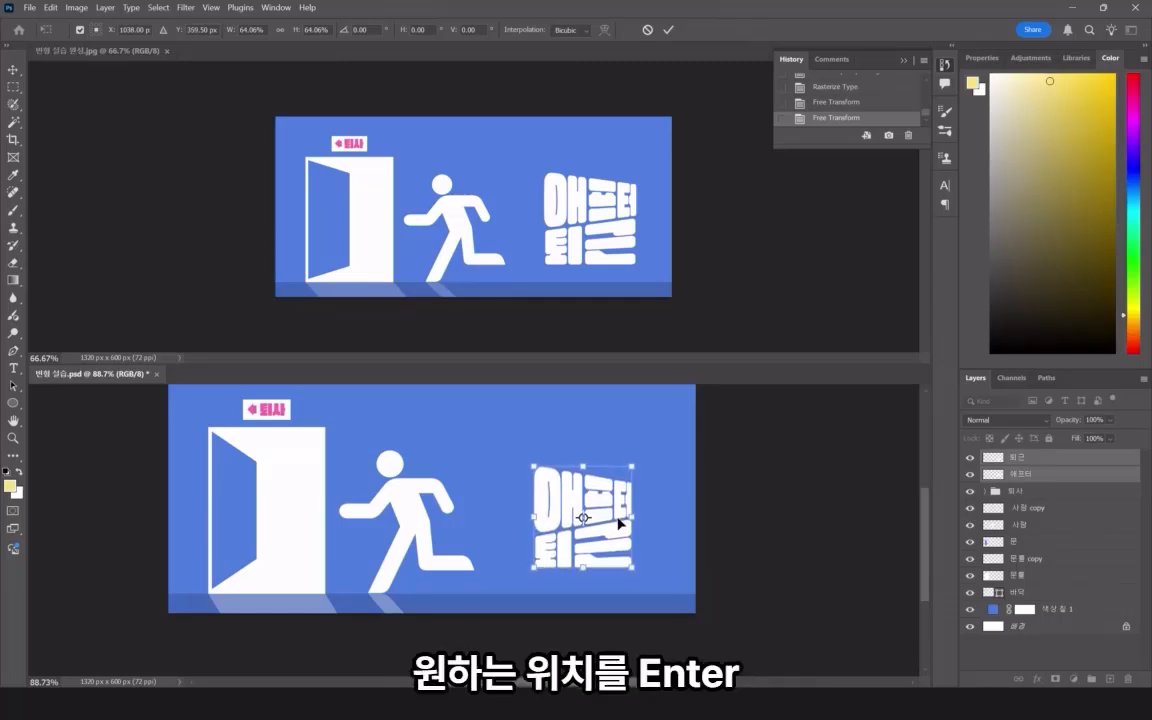
key(Return)
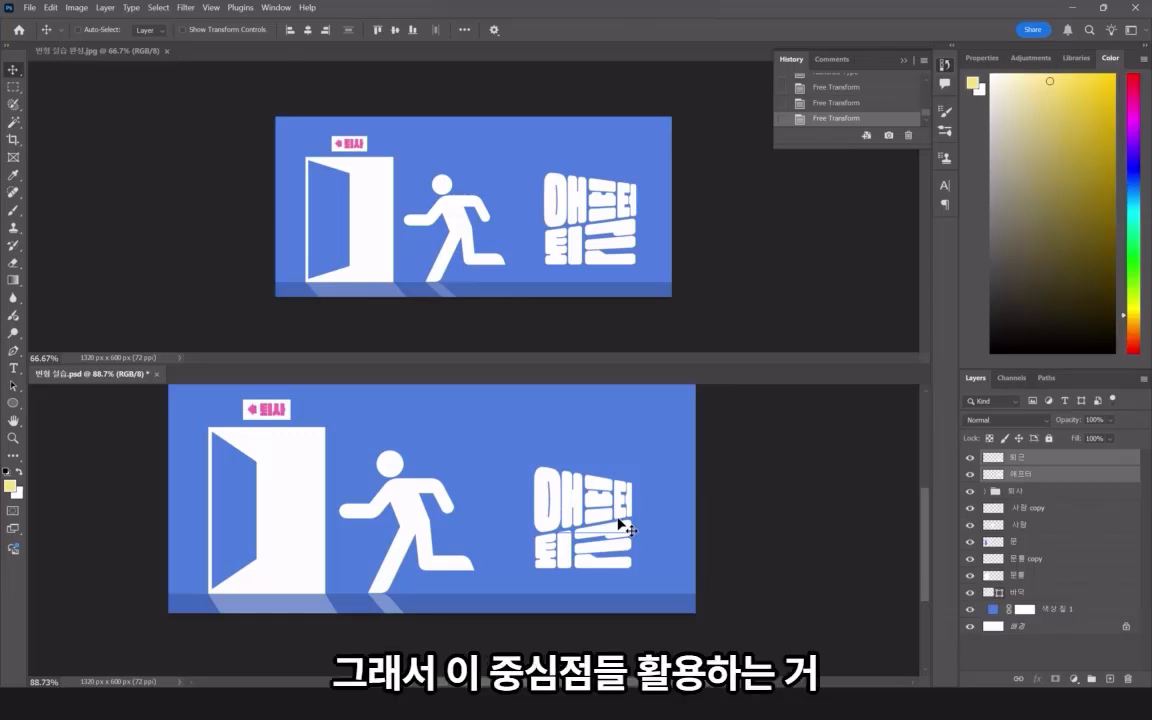
Start Free Transform on the 문틀 layer and toggle its reference point off and back on.
ctrl+click(314, 505)
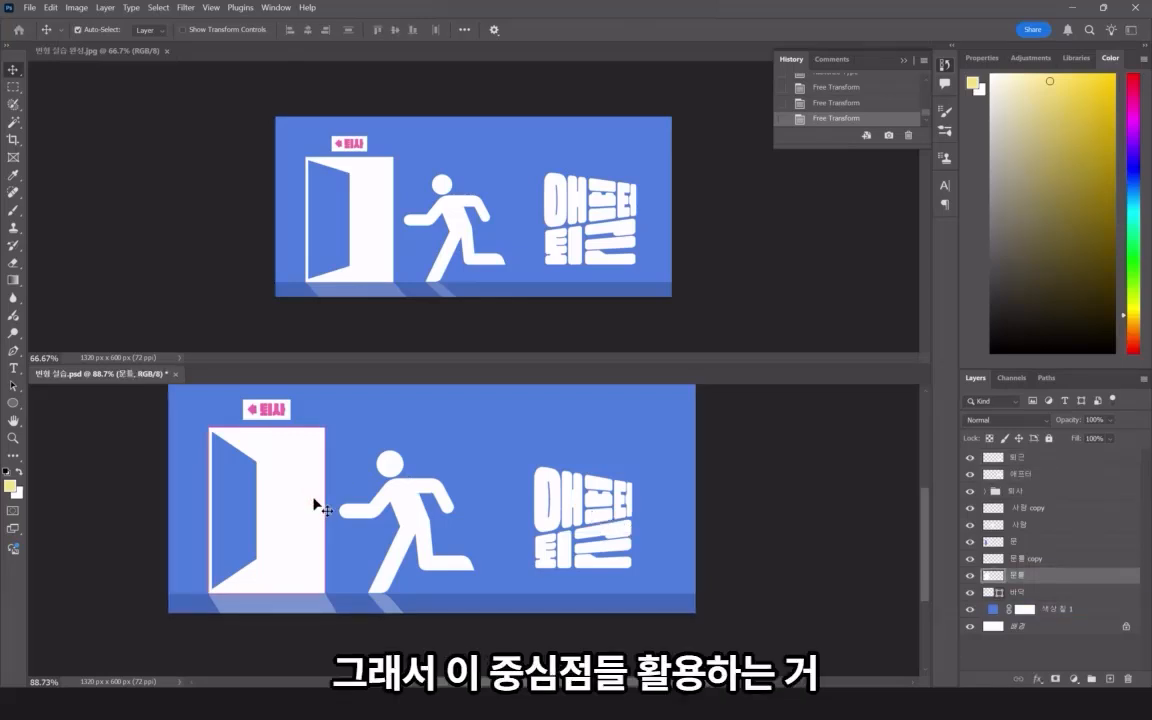
key(ctrl+t)
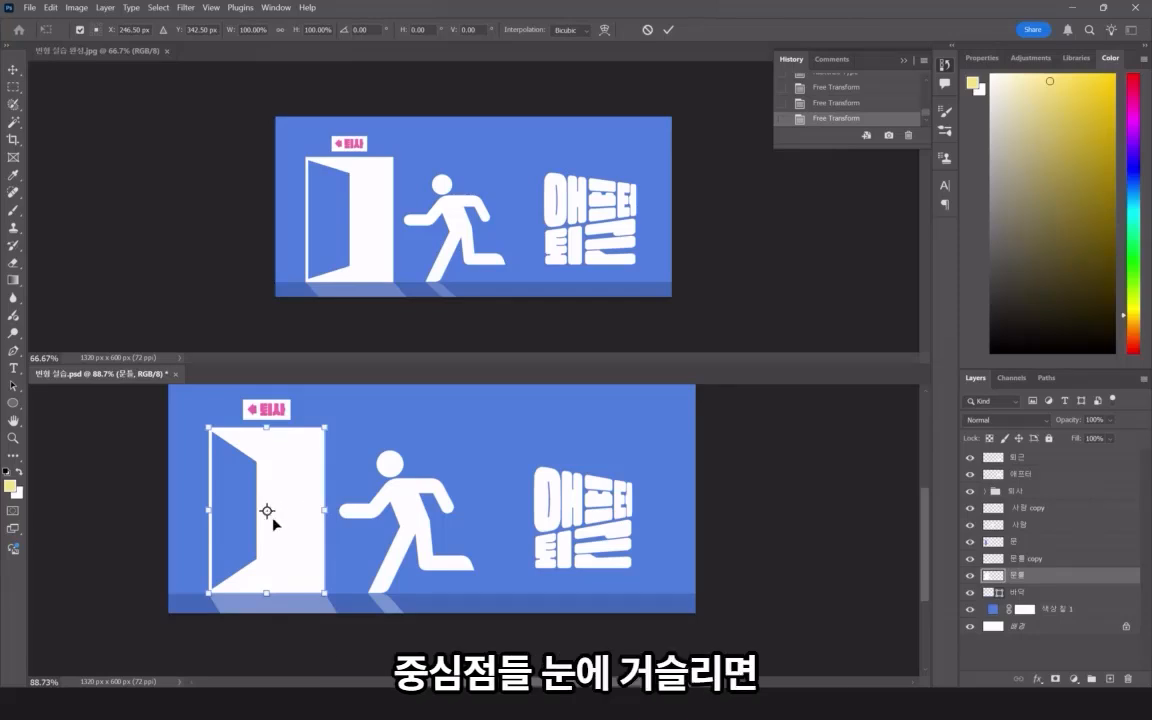
click(79, 31)
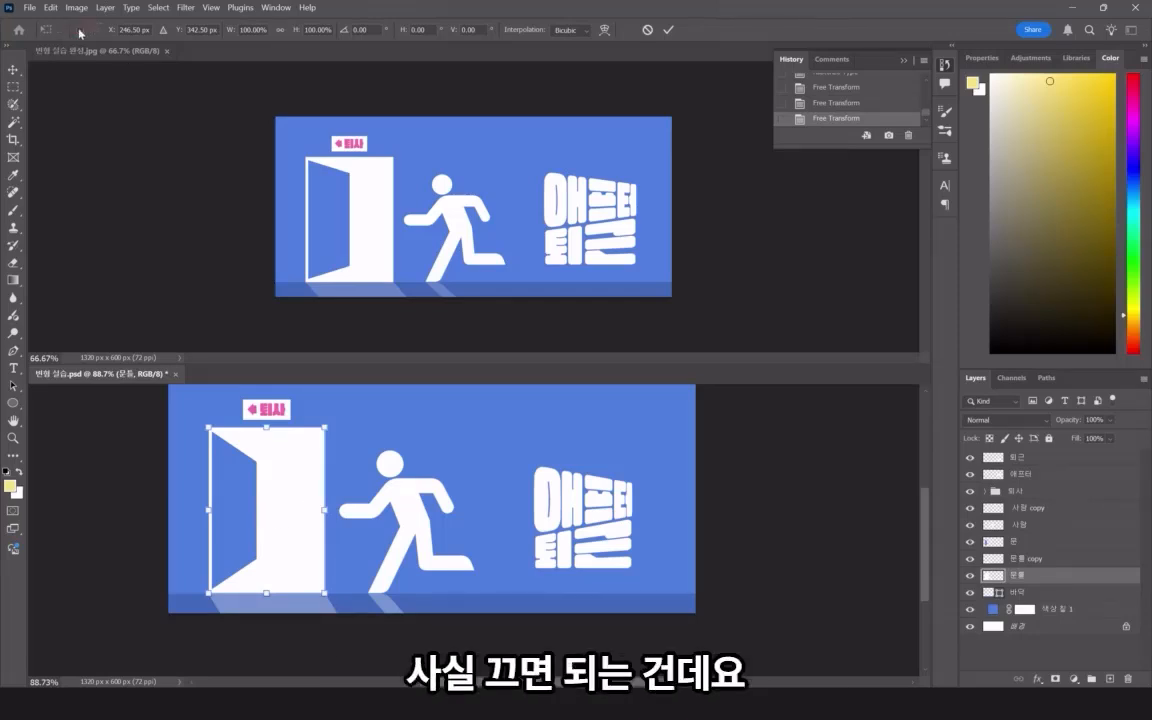
click(79, 31)
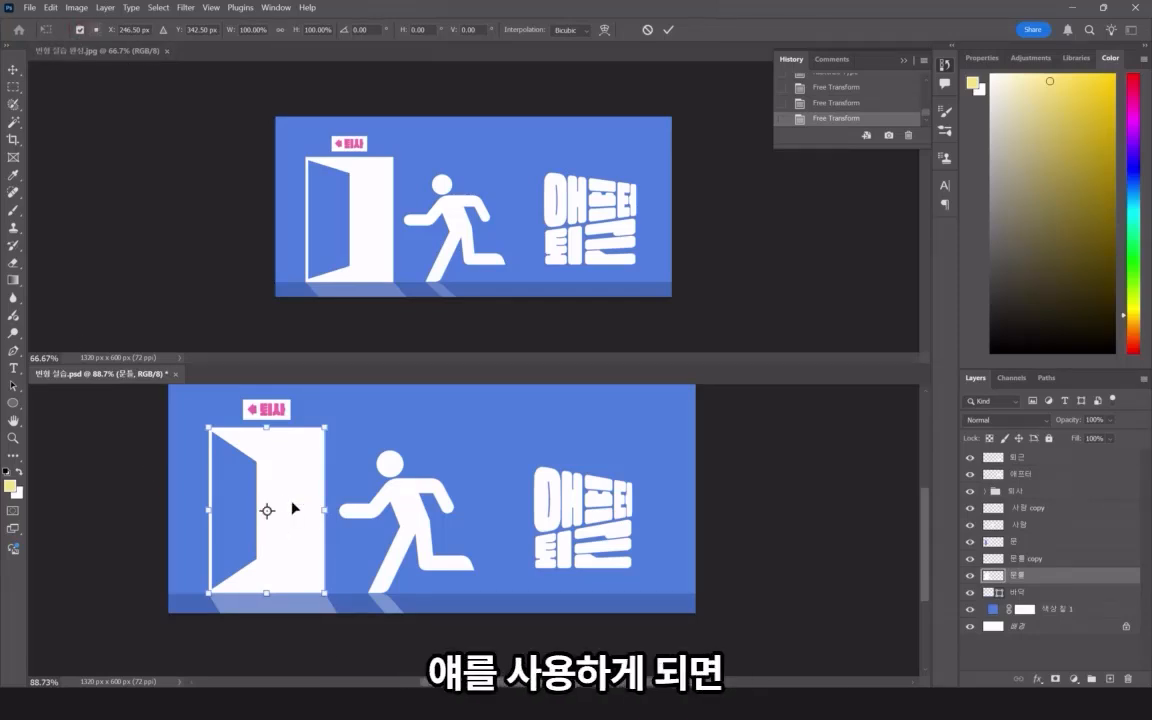
Move the reference point to the door frame's bottom midpoint and back to its center, turn the reference point off, and close the transform.
drag(270, 513, 266, 593)
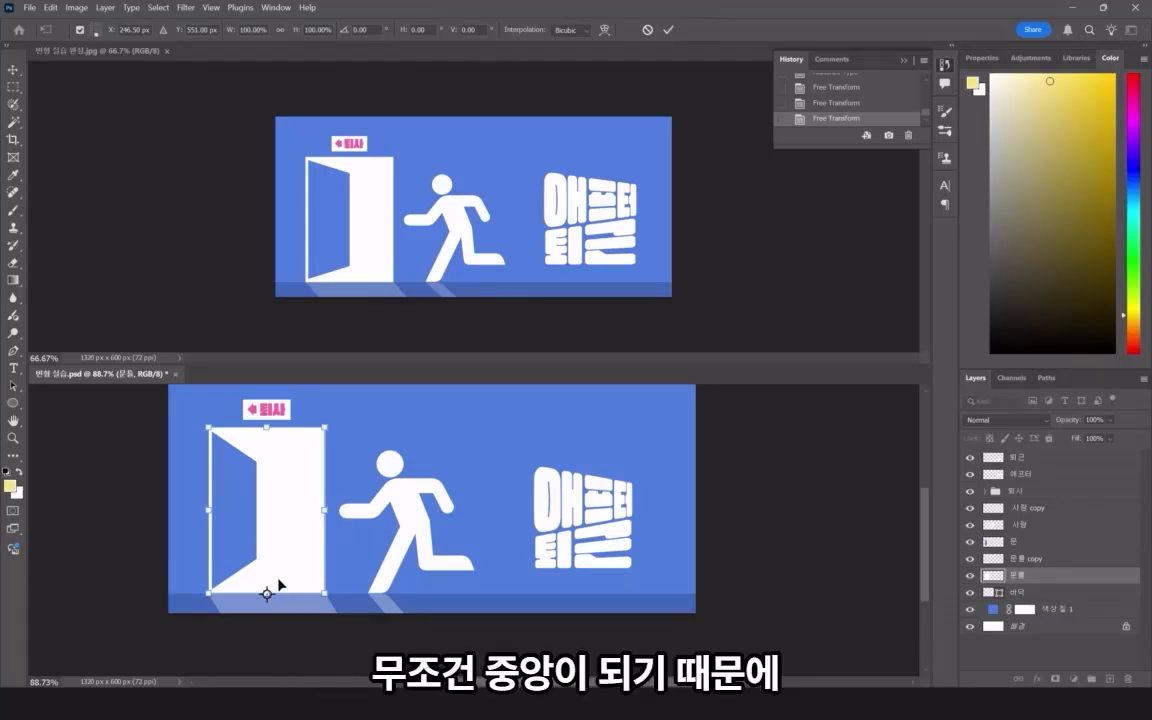
drag(267, 595, 266, 510)
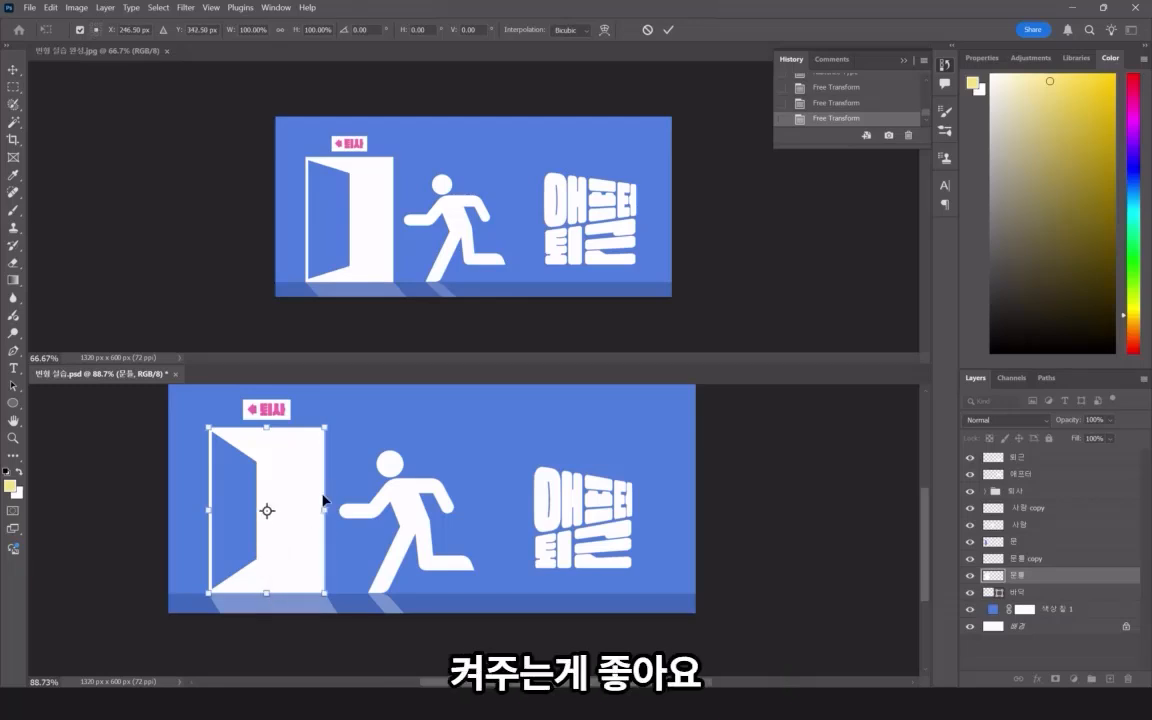
click(80, 30)
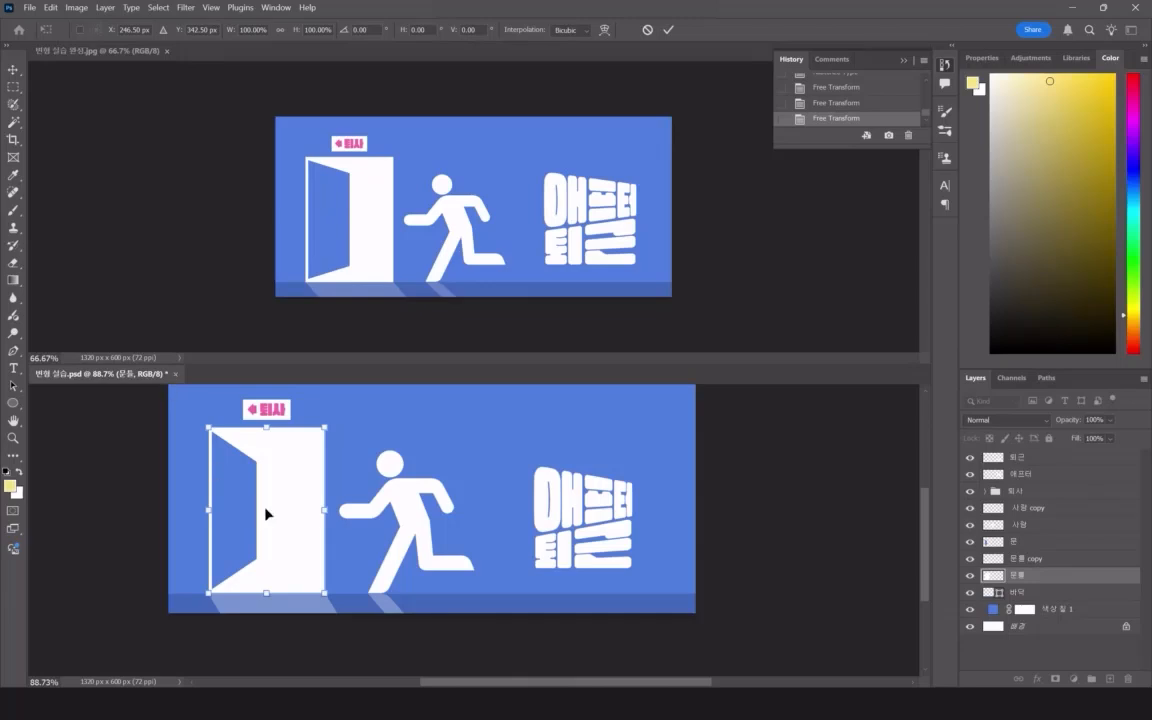
key(Return)
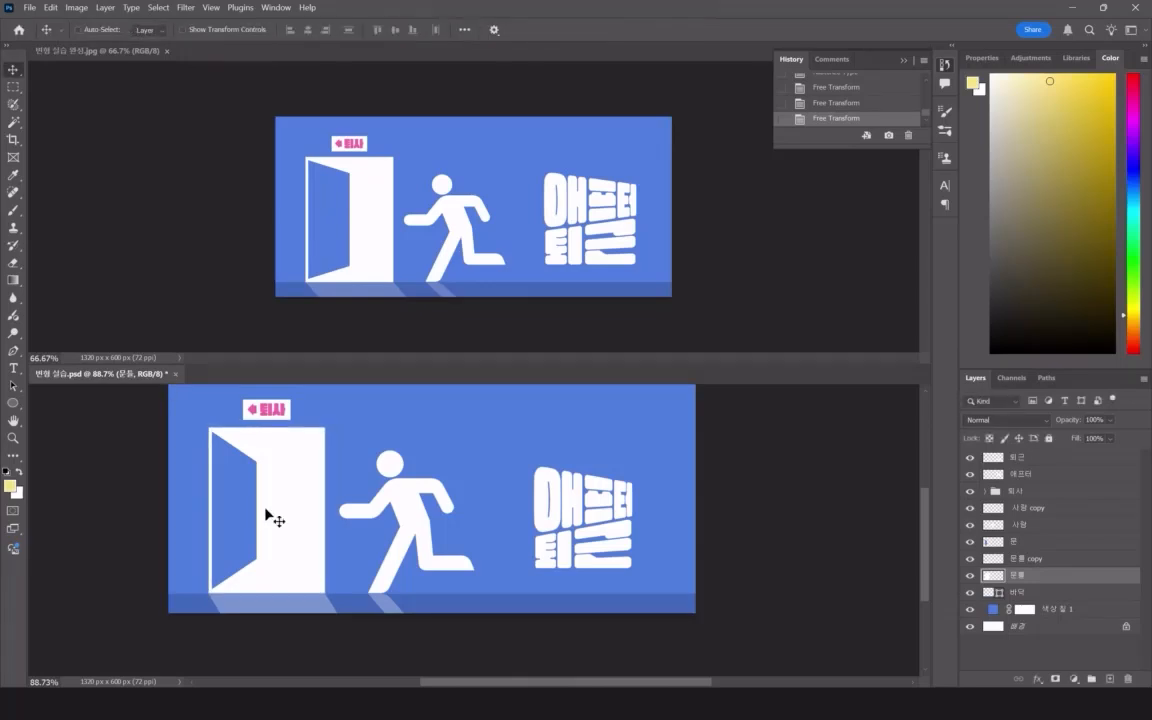